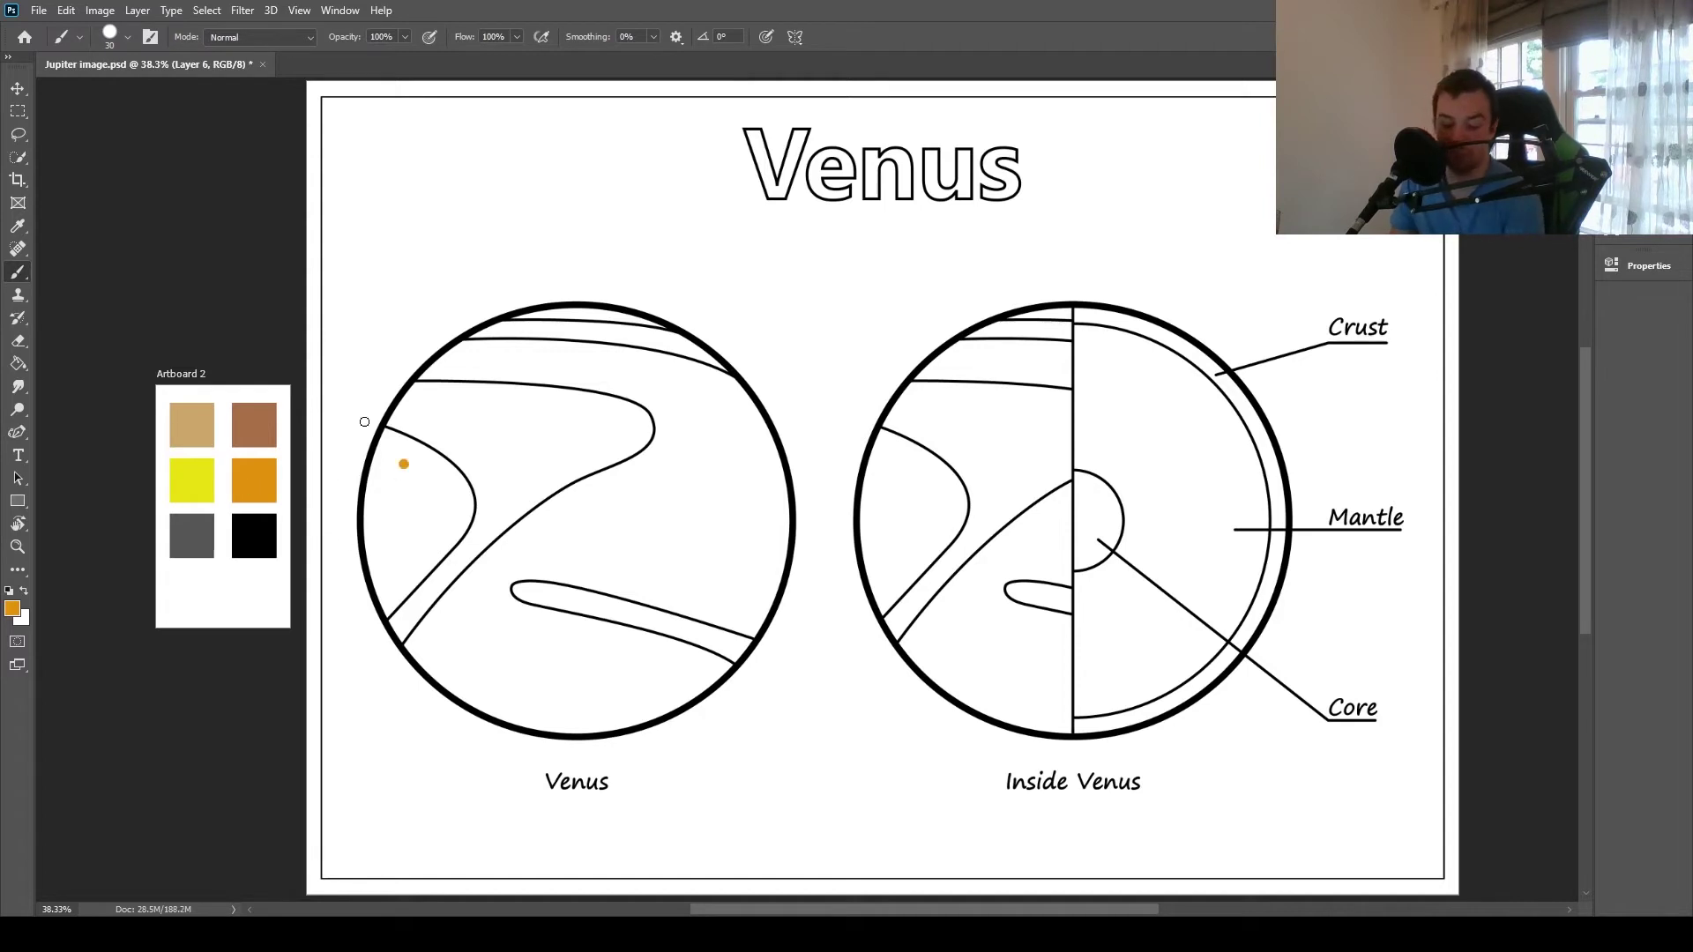
Step: Undo the stray orange dab on the Venus drawing
{"action": "key", "text": "ctrl+z"}
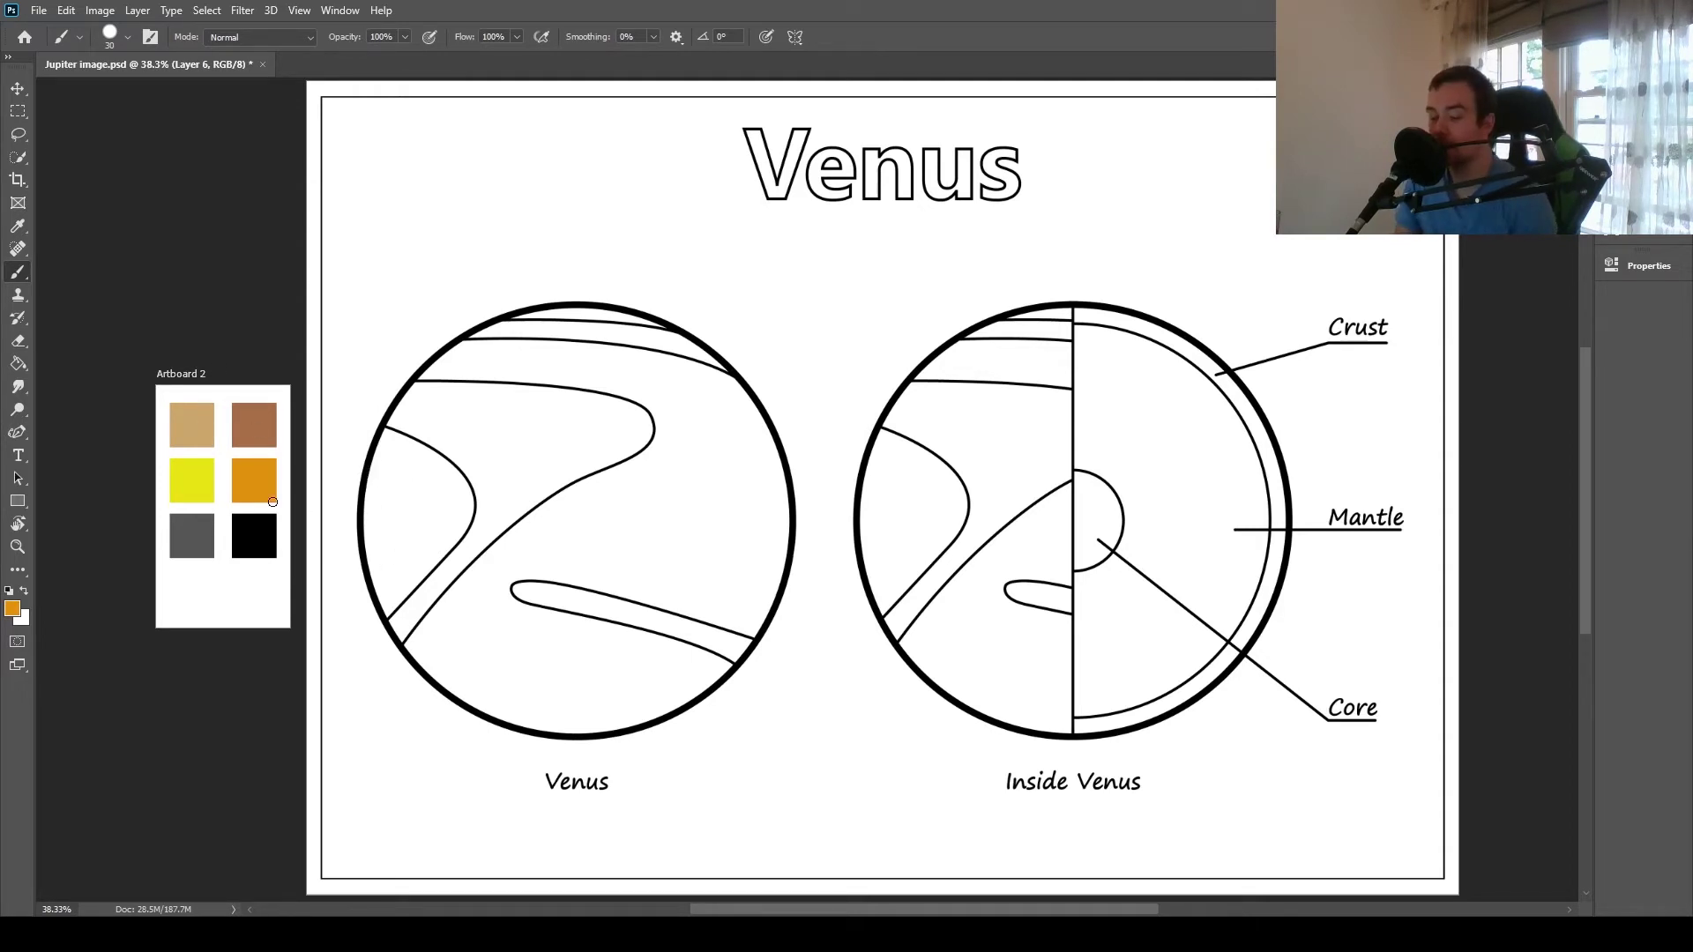
Step: Sample the light tan swatch as the paint colour for the Brush
{"action": "key", "text": "i"}
{"action": "left_click", "coordinate": [195, 423]}
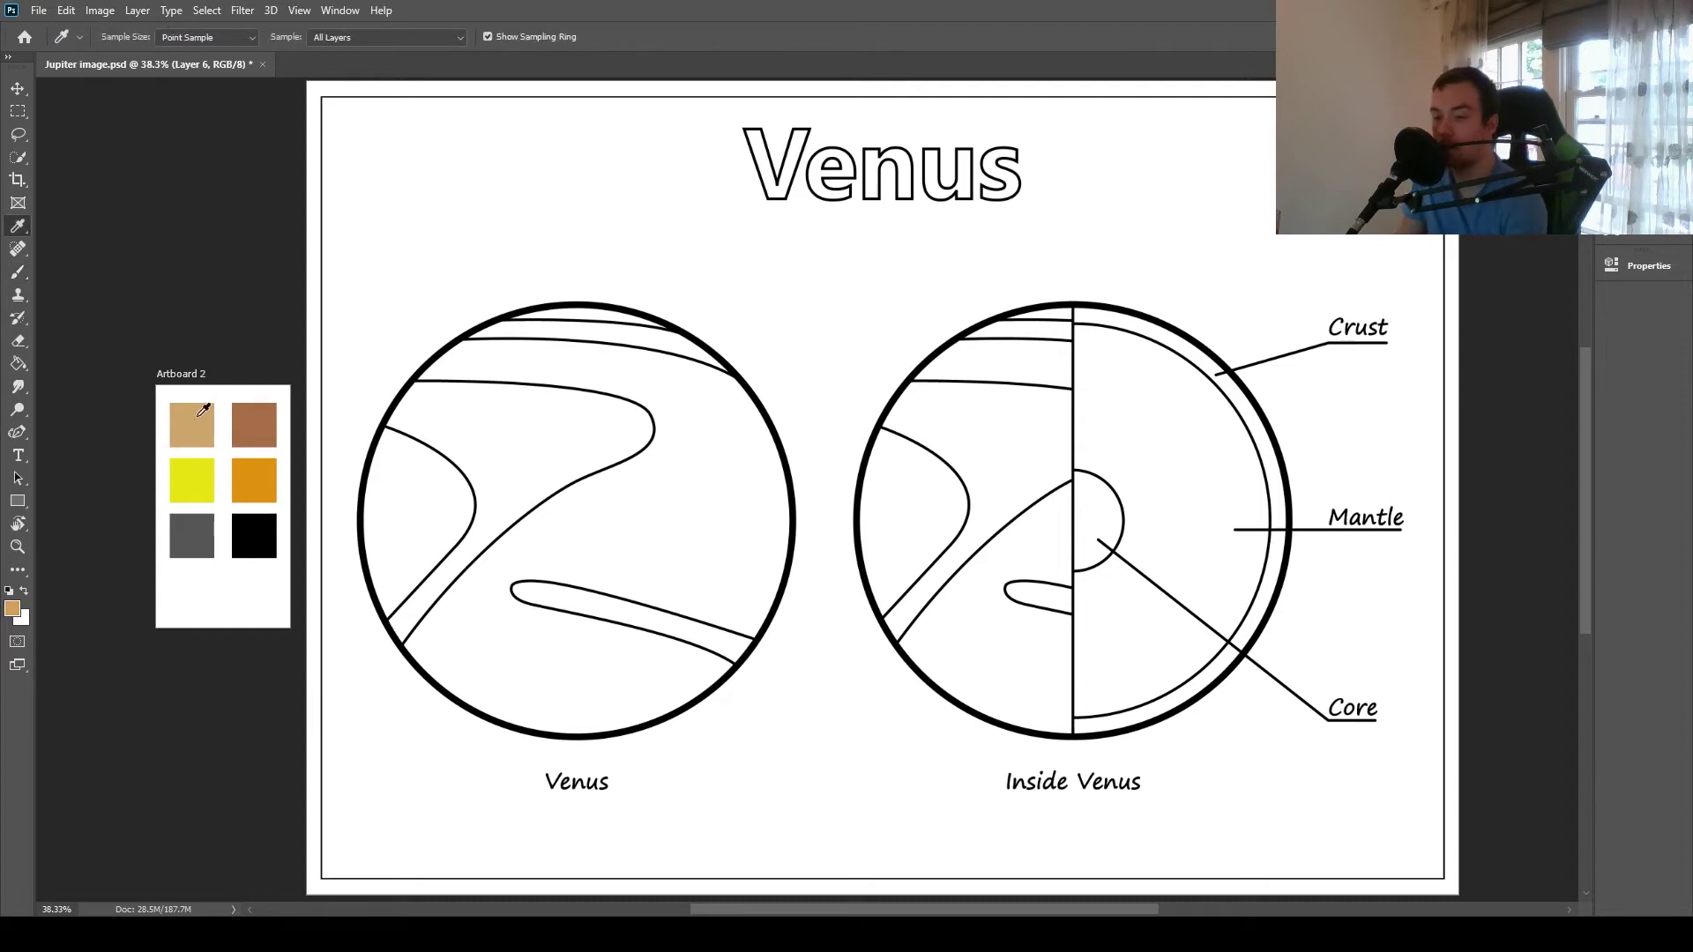
{"action": "key", "text": "b"}
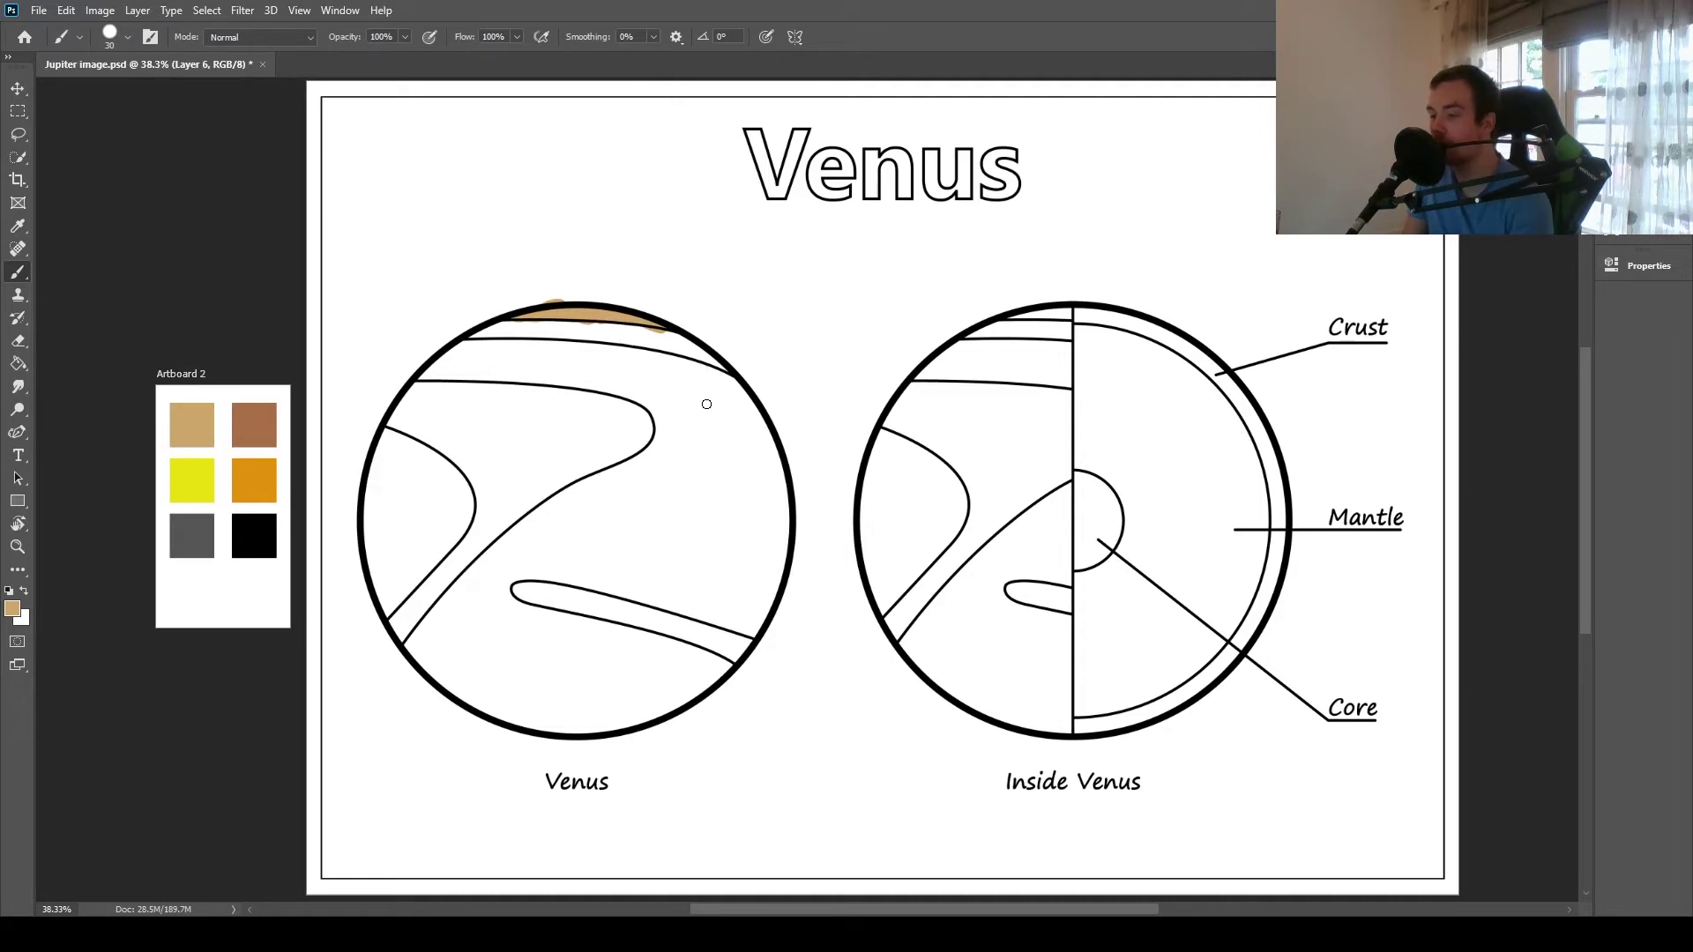
Step: Paint tan along the top edge and across the right side of the left Venus circle
{"action": "left_click_drag", "start_coordinate": [706, 393], "coordinate": [735, 411]}
{"action": "key", "text": "bracketright"}
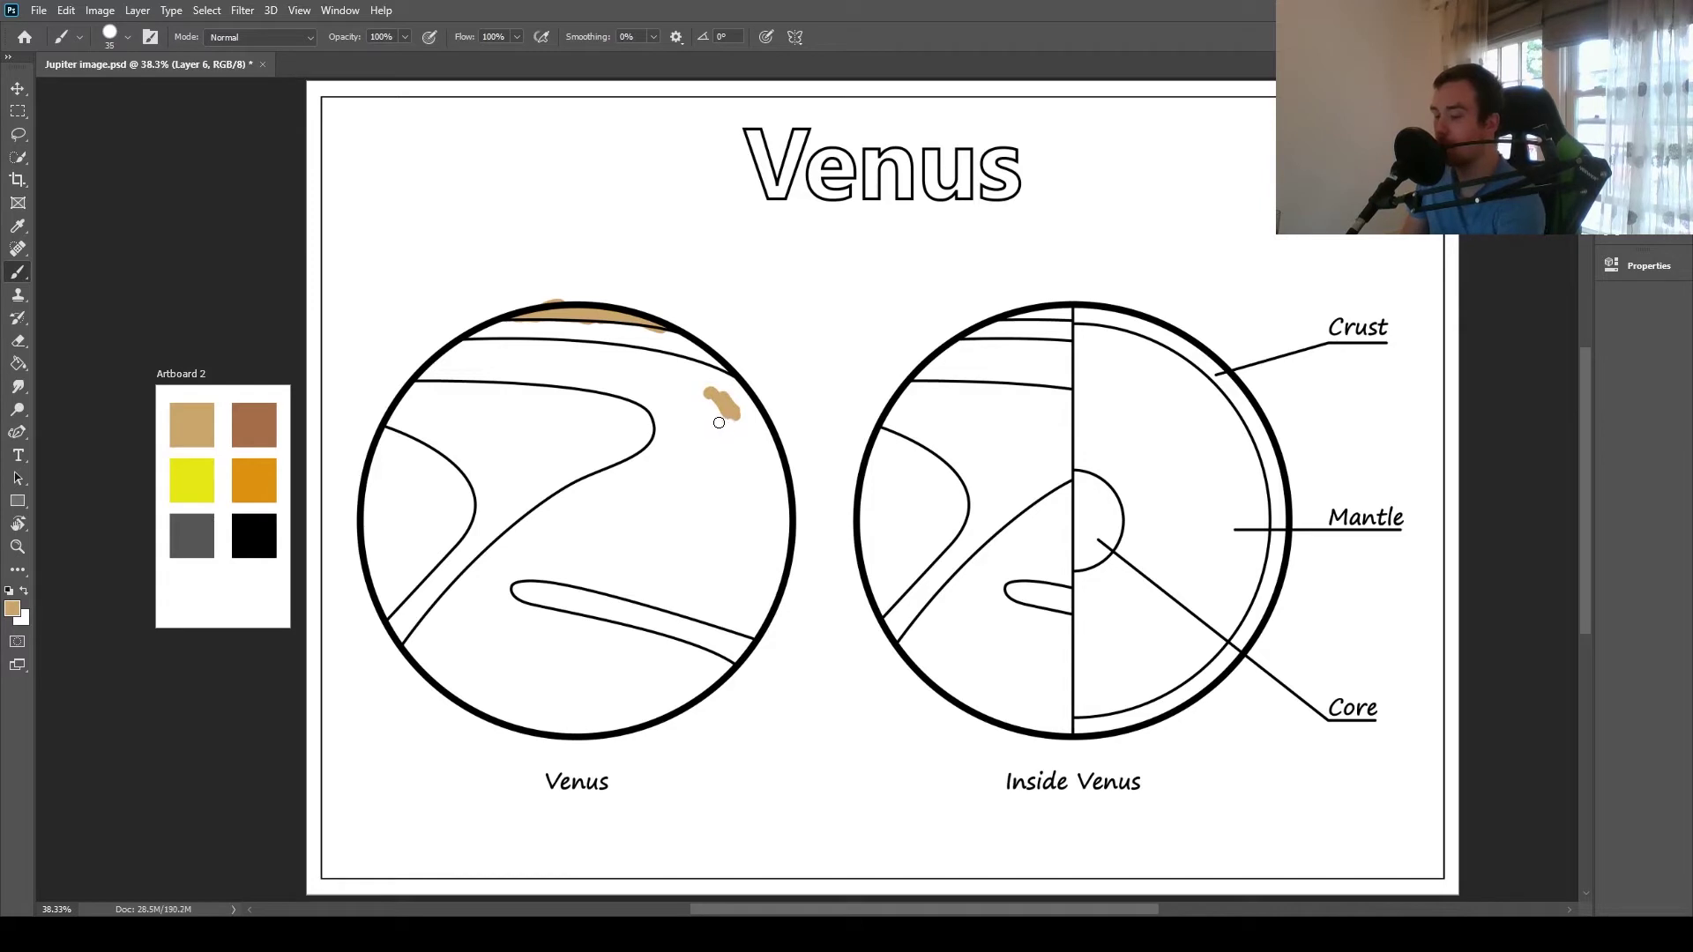
{"action": "key", "text": "bracketright"}
{"action": "key", "text": "bracketright"}
{"action": "key", "text": "bracketright"}
{"action": "key", "text": "bracketright"}
{"action": "key", "text": "bracketright"}
{"action": "key", "text": "bracketright"}
{"action": "key", "text": "bracketright"}
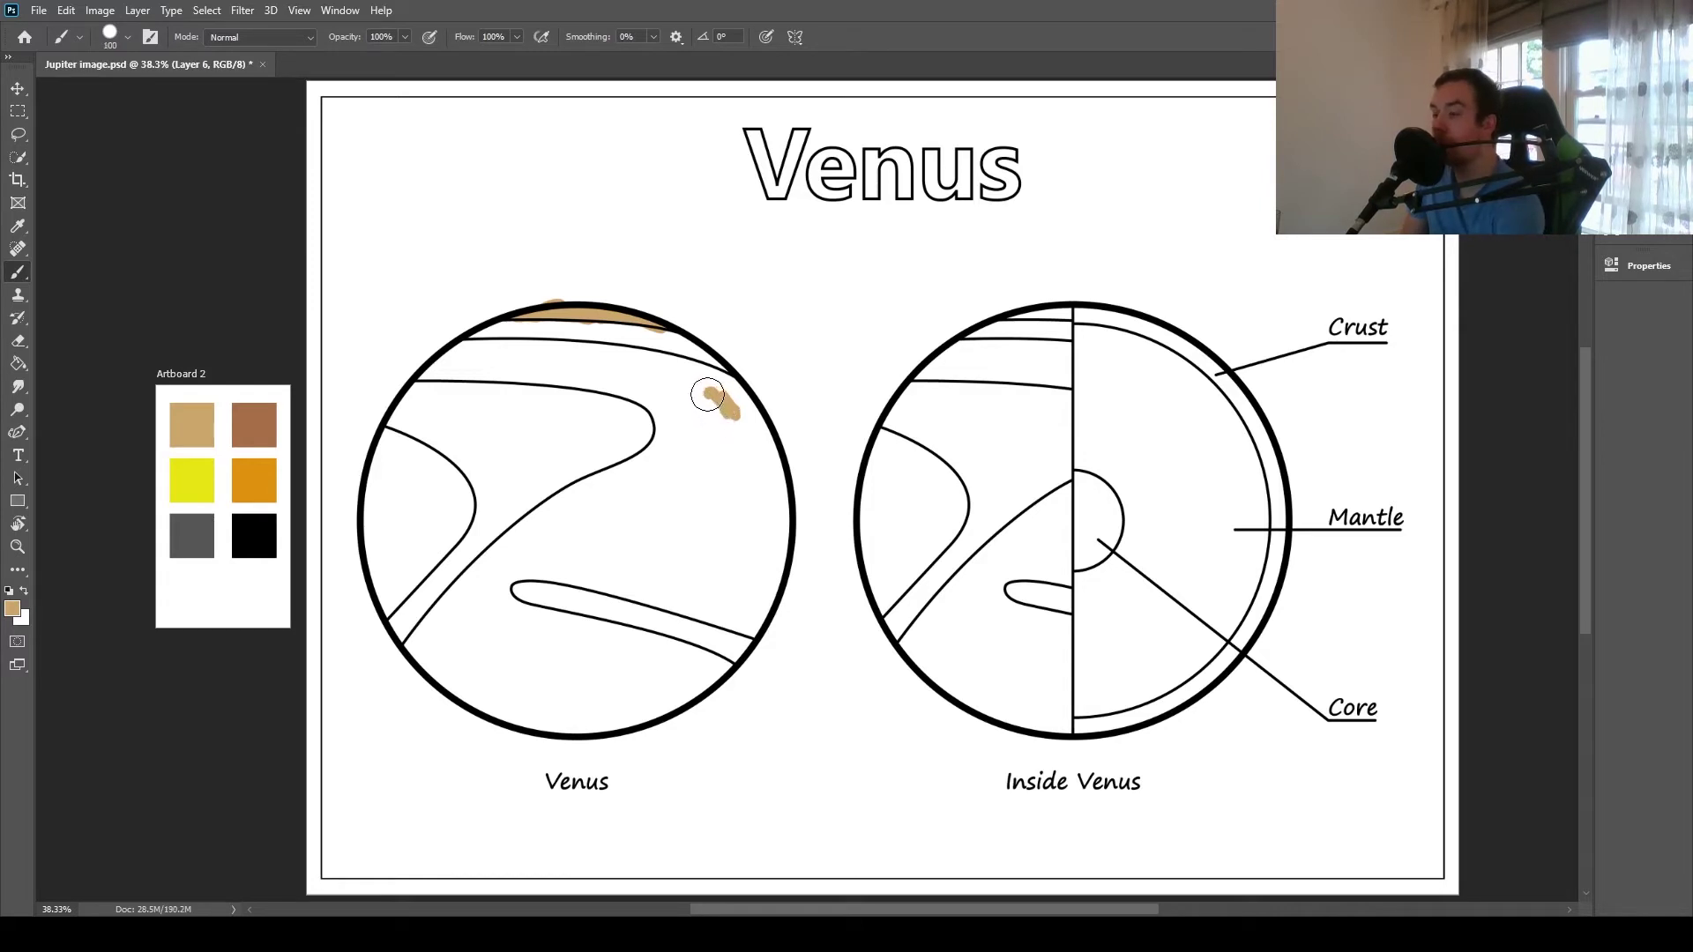
{"action": "mouse_move", "coordinate": [707, 395]}
{"action": "left_mouse_down"}
{"action": "mouse_move", "coordinate": [773, 514]}
{"action": "mouse_move", "coordinate": [751, 620]}
{"action": "mouse_move", "coordinate": [658, 577]}
{"action": "mouse_move", "coordinate": [740, 587]}
{"action": "mouse_move", "coordinate": [737, 477]}
{"action": "mouse_move", "coordinate": [695, 409]}
{"action": "mouse_move", "coordinate": [680, 544]}
{"action": "mouse_move", "coordinate": [705, 520]}
{"action": "mouse_move", "coordinate": [721, 553]}
{"action": "mouse_move", "coordinate": [711, 463]}
{"action": "mouse_move", "coordinate": [684, 420]}
{"action": "mouse_move", "coordinate": [649, 565]}
{"action": "mouse_move", "coordinate": [557, 541]}
{"action": "mouse_move", "coordinate": [655, 479]}
{"action": "mouse_move", "coordinate": [593, 536]}
{"action": "mouse_move", "coordinate": [670, 432]}
{"action": "mouse_move", "coordinate": [627, 387]}
{"action": "mouse_move", "coordinate": [714, 405]}
{"action": "left_mouse_up"}
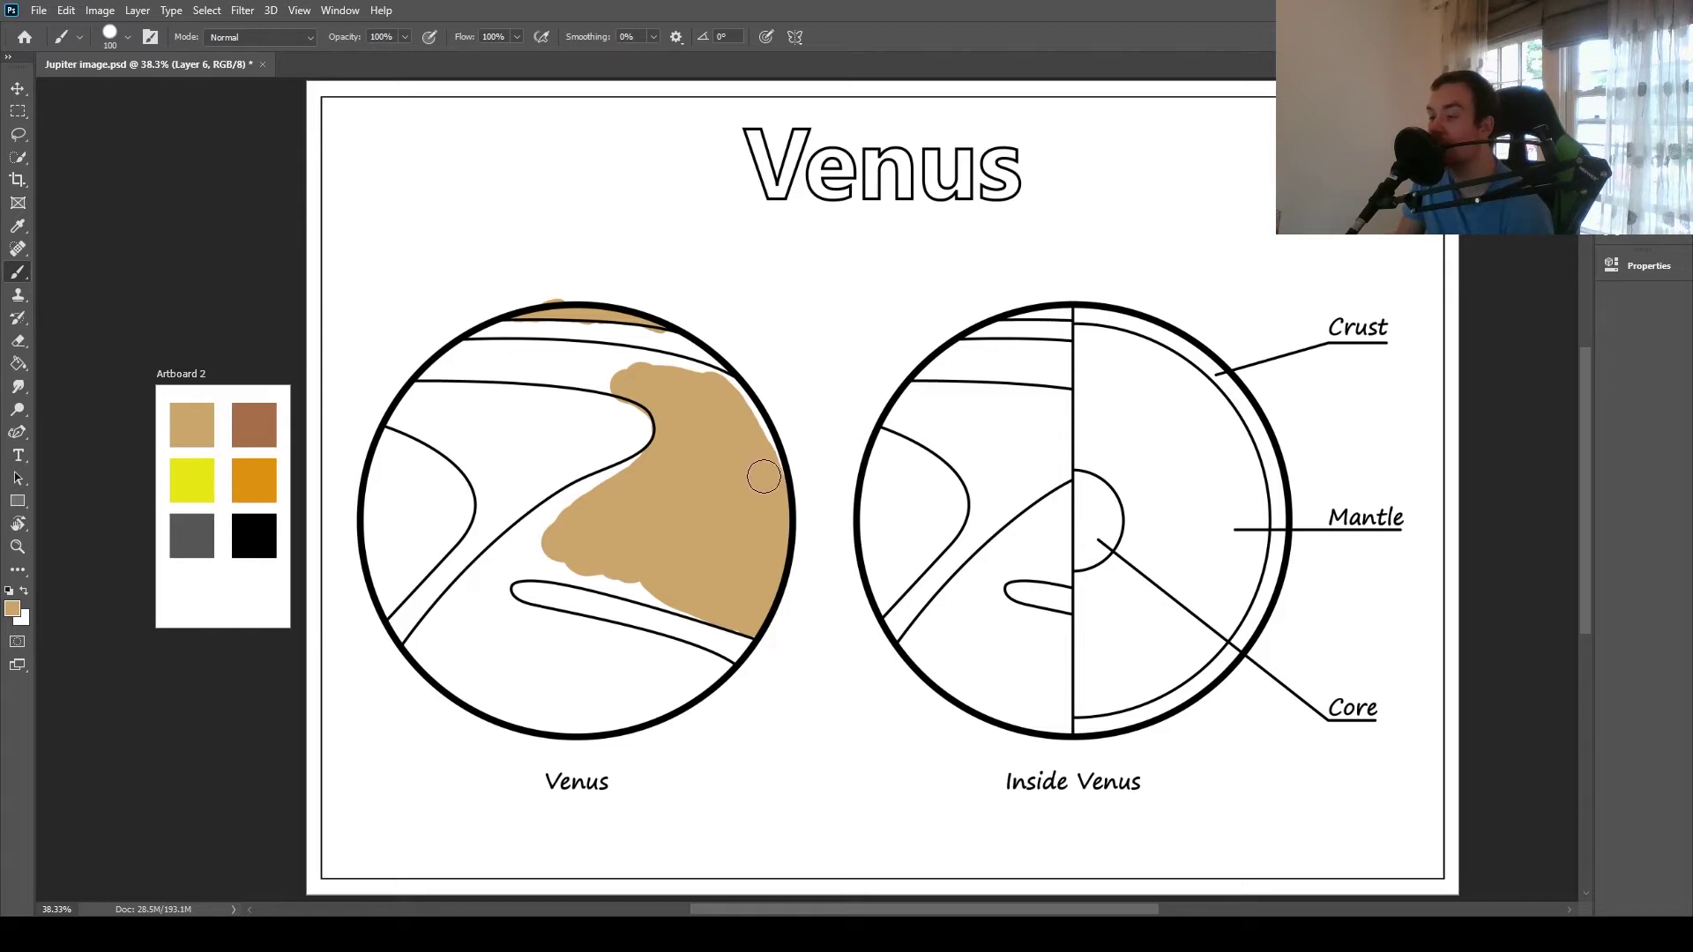
{"action": "mouse_move", "coordinate": [763, 476]}
{"action": "left_mouse_down"}
{"action": "mouse_move", "coordinate": [756, 437]}
{"action": "mouse_move", "coordinate": [699, 378]}
{"action": "left_mouse_up"}
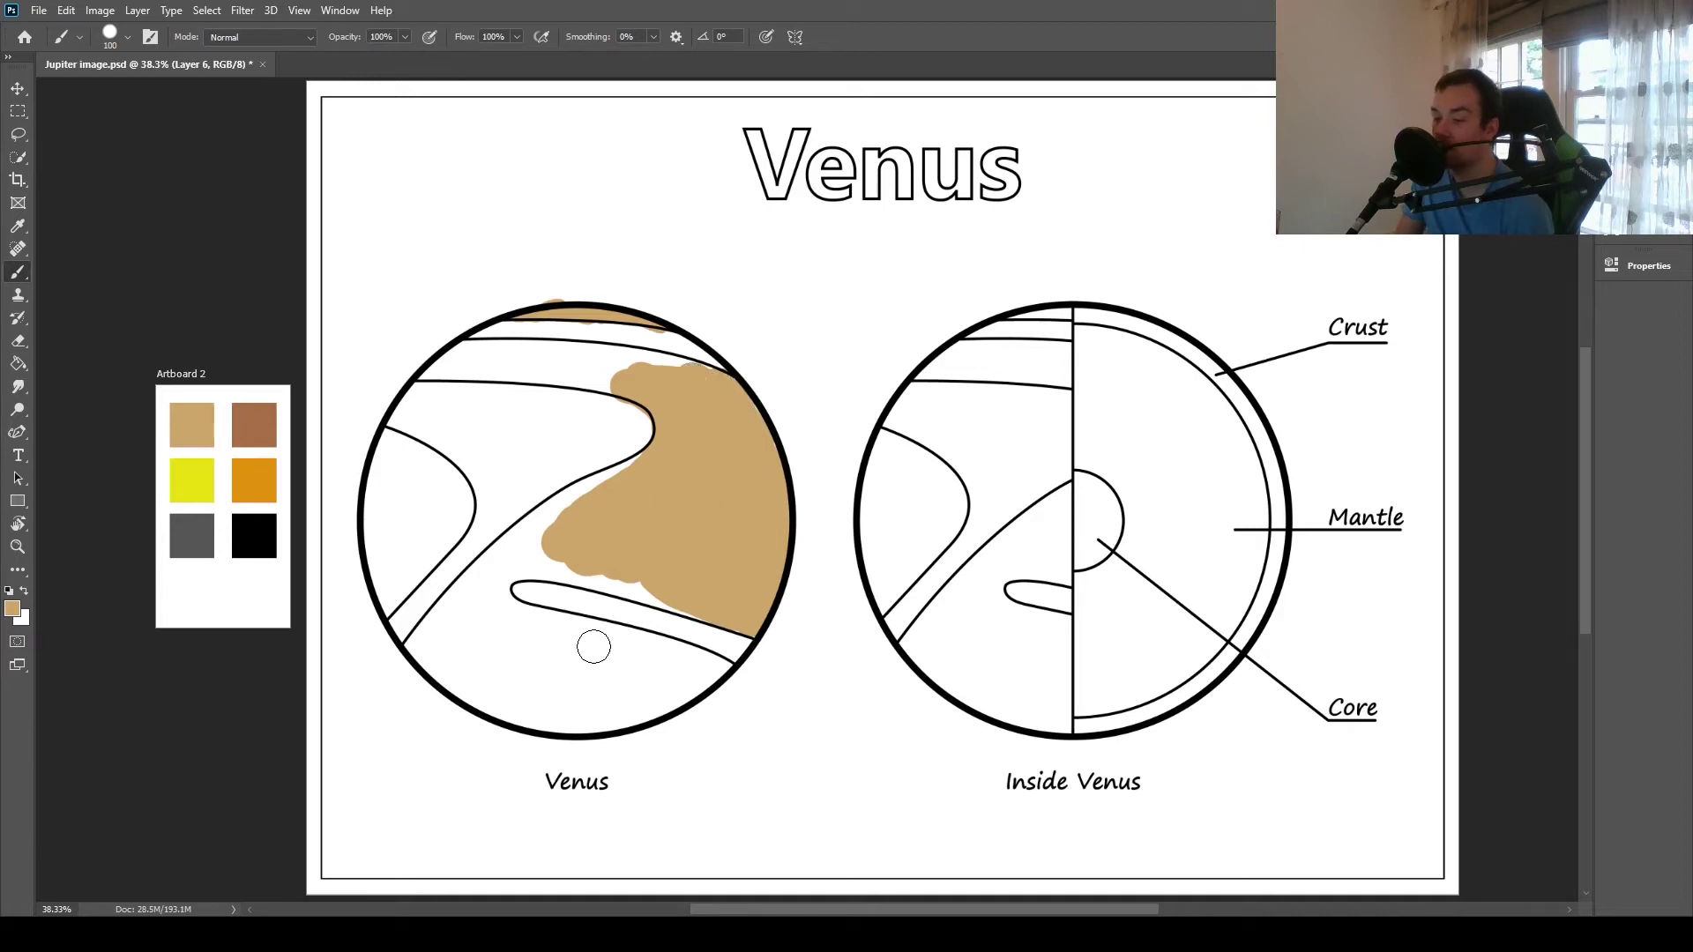
Step: With a smaller brush, extend tan leftward from the patch along the circle's upper band
{"action": "key", "text": "bracketleft"}
{"action": "key", "text": "bracketleft"}
{"action": "key", "text": "bracketleft"}
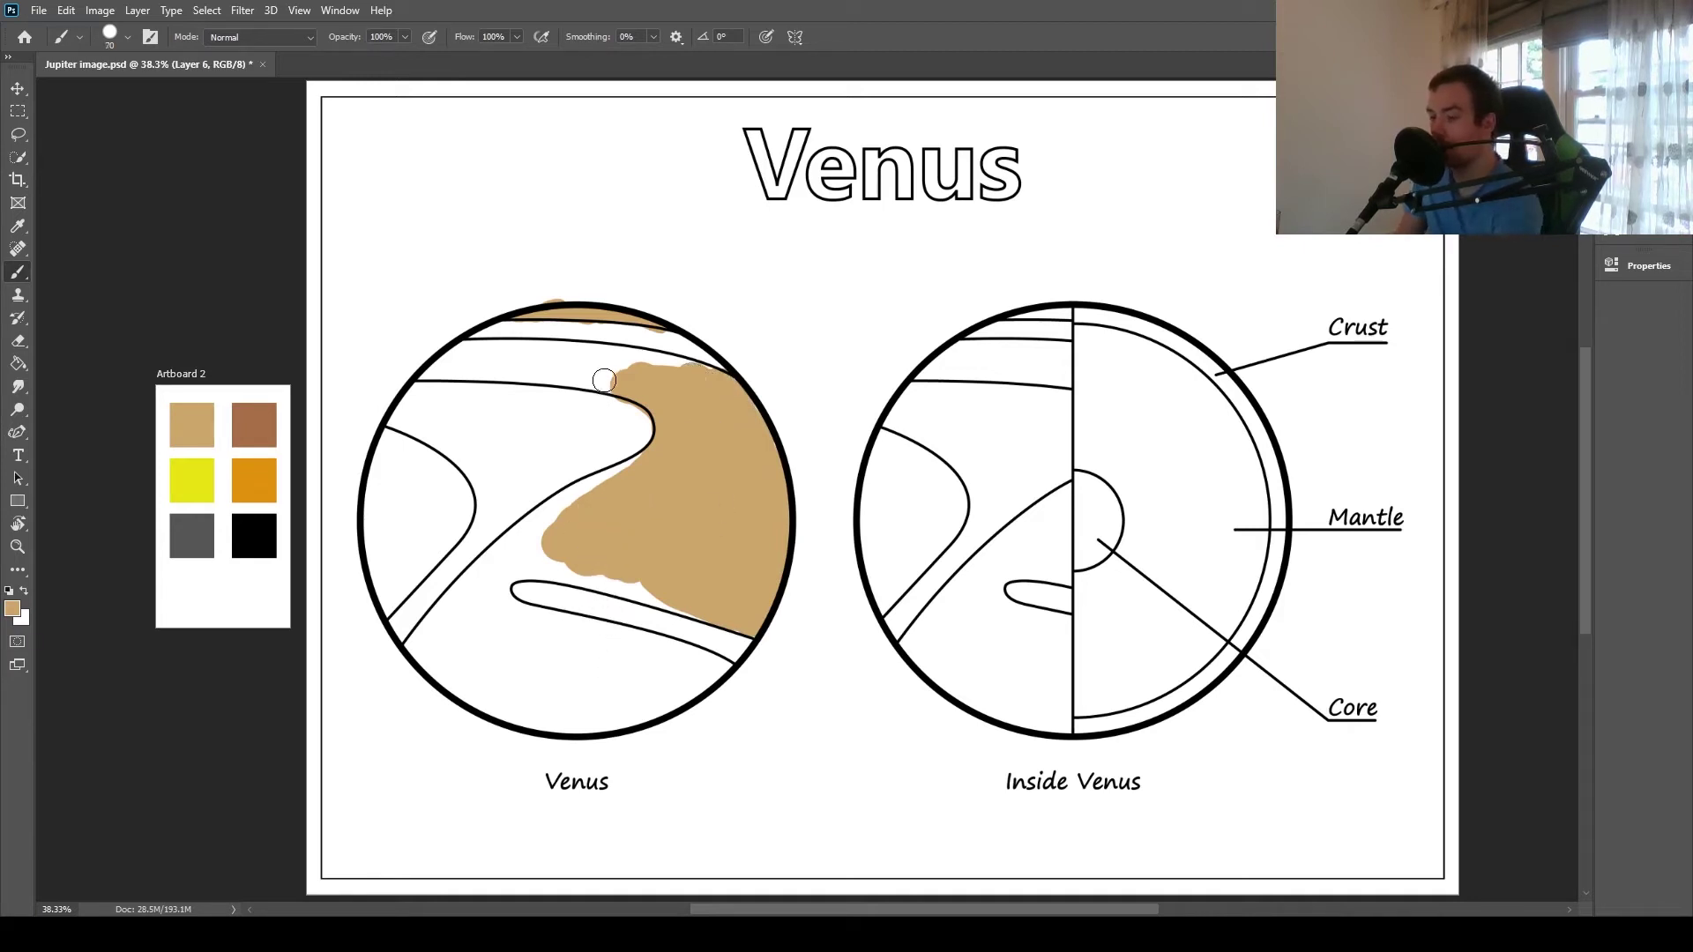
{"action": "mouse_move", "coordinate": [604, 380]}
{"action": "left_mouse_down"}
{"action": "mouse_move", "coordinate": [609, 365]}
{"action": "mouse_move", "coordinate": [601, 384]}
{"action": "mouse_move", "coordinate": [542, 370]}
{"action": "mouse_move", "coordinate": [706, 377]}
{"action": "mouse_move", "coordinate": [578, 355]}
{"action": "mouse_move", "coordinate": [619, 393]}
{"action": "left_mouse_up"}
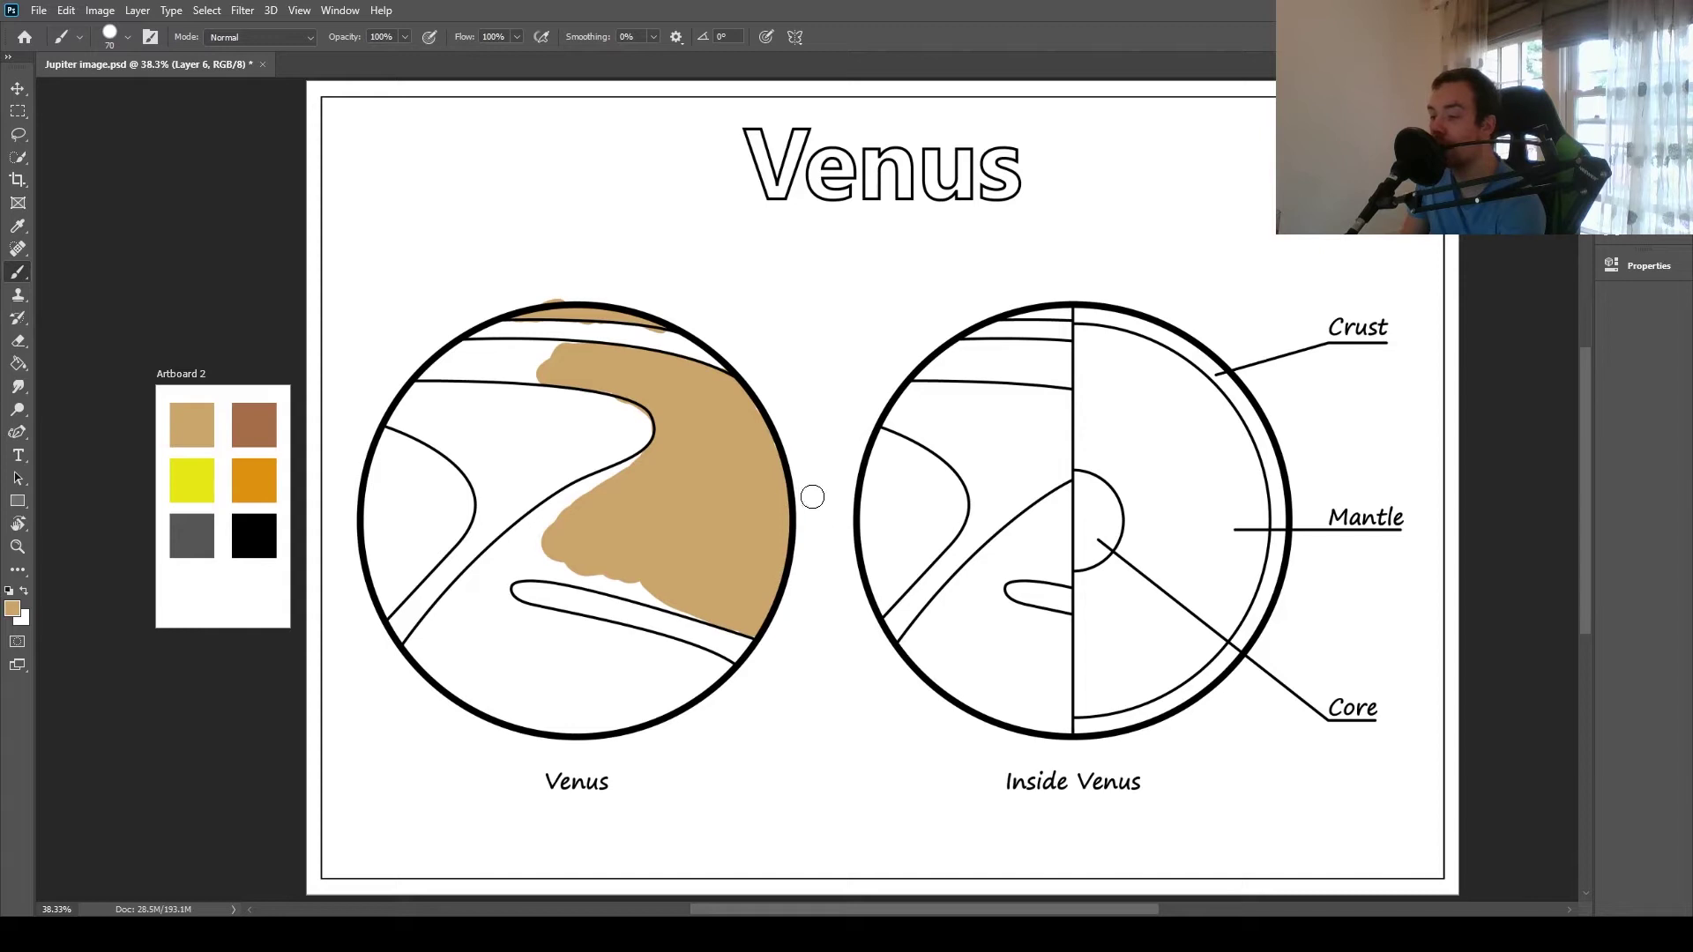
{"action": "mouse_move", "coordinate": [534, 361]}
{"action": "left_mouse_down"}
{"action": "mouse_move", "coordinate": [438, 372]}
{"action": "mouse_move", "coordinate": [466, 352]}
{"action": "mouse_move", "coordinate": [582, 352]}
{"action": "left_mouse_up"}
{"action": "key", "text": "bracketleft"}
{"action": "key", "text": "bracketleft"}
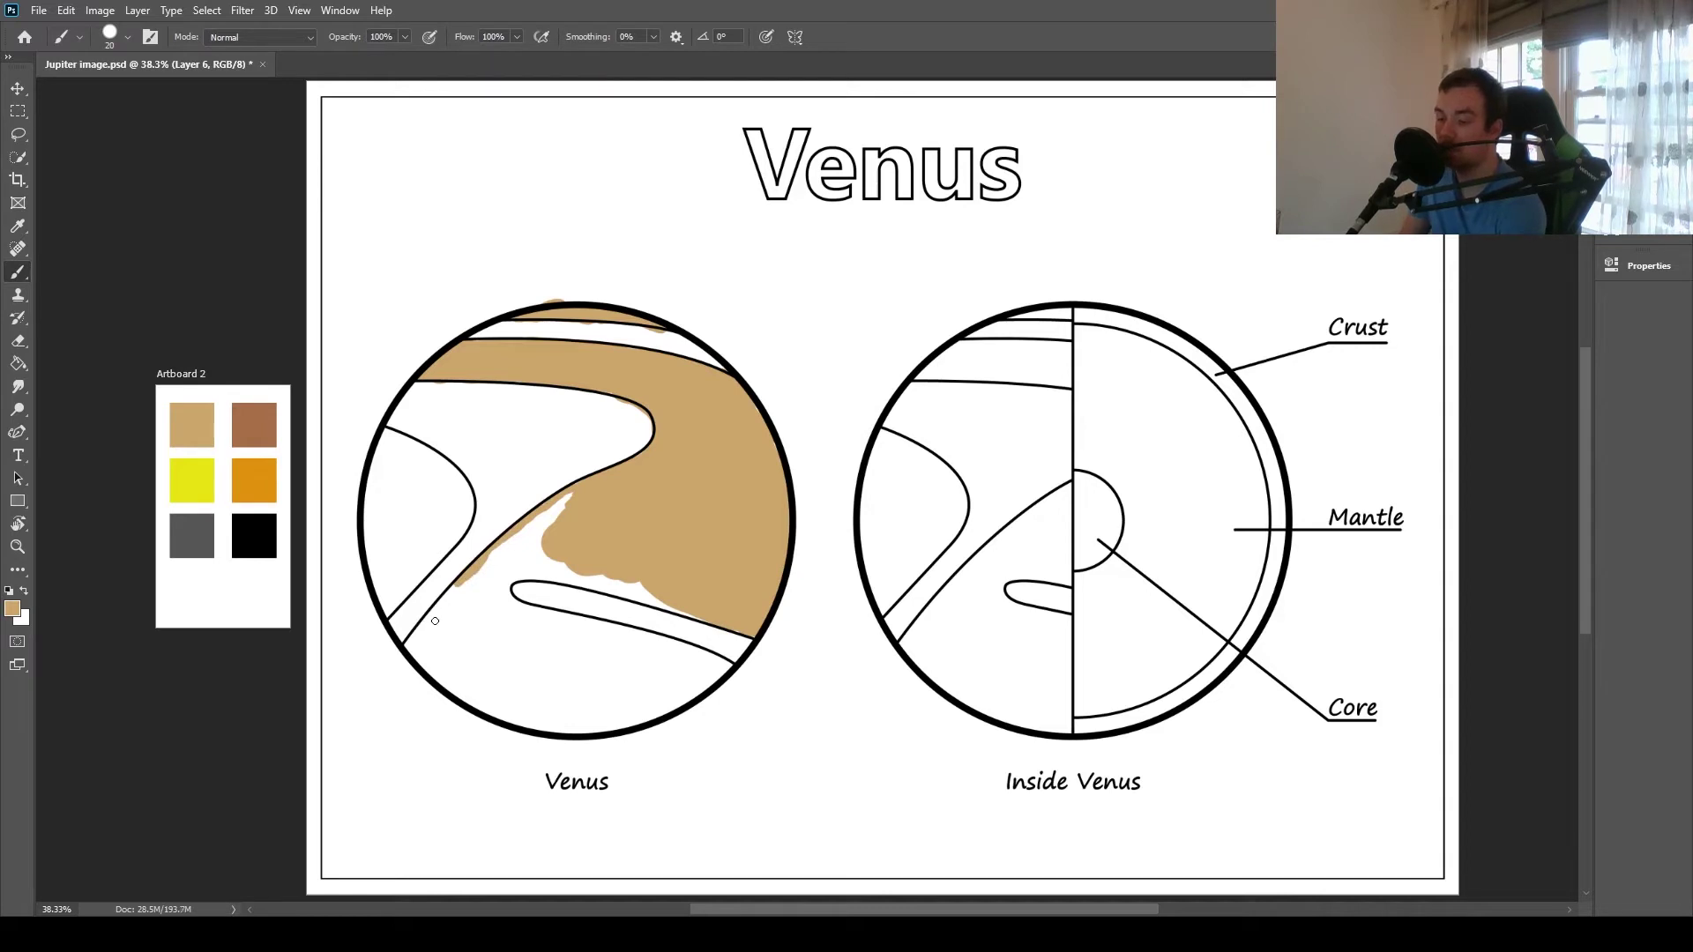
Step: Fill the white gaps in the lower band of the Venus circle with tan
{"action": "mouse_move", "coordinate": [498, 561]}
{"action": "left_mouse_down"}
{"action": "mouse_move", "coordinate": [546, 539]}
{"action": "mouse_move", "coordinate": [536, 550]}
{"action": "mouse_move", "coordinate": [574, 497]}
{"action": "left_mouse_up"}
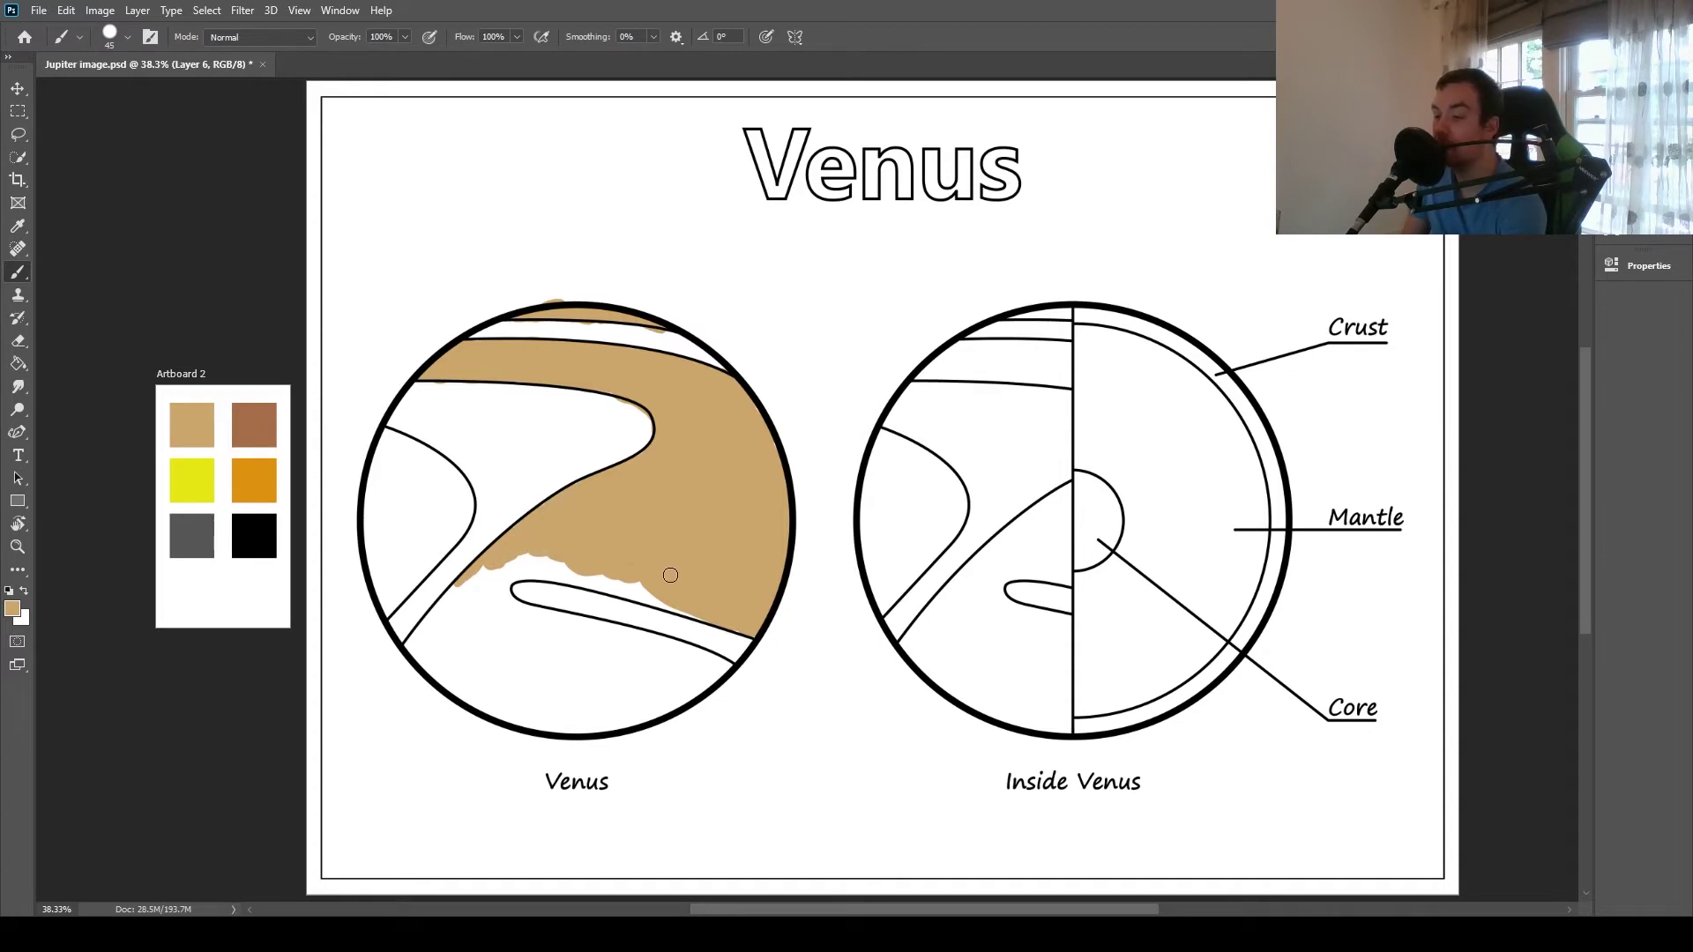
{"action": "mouse_move", "coordinate": [640, 592]}
{"action": "left_mouse_down"}
{"action": "mouse_move", "coordinate": [603, 577]}
{"action": "mouse_move", "coordinate": [648, 587]}
{"action": "mouse_move", "coordinate": [545, 568]}
{"action": "mouse_move", "coordinate": [498, 582]}
{"action": "mouse_move", "coordinate": [532, 557]}
{"action": "left_mouse_up"}
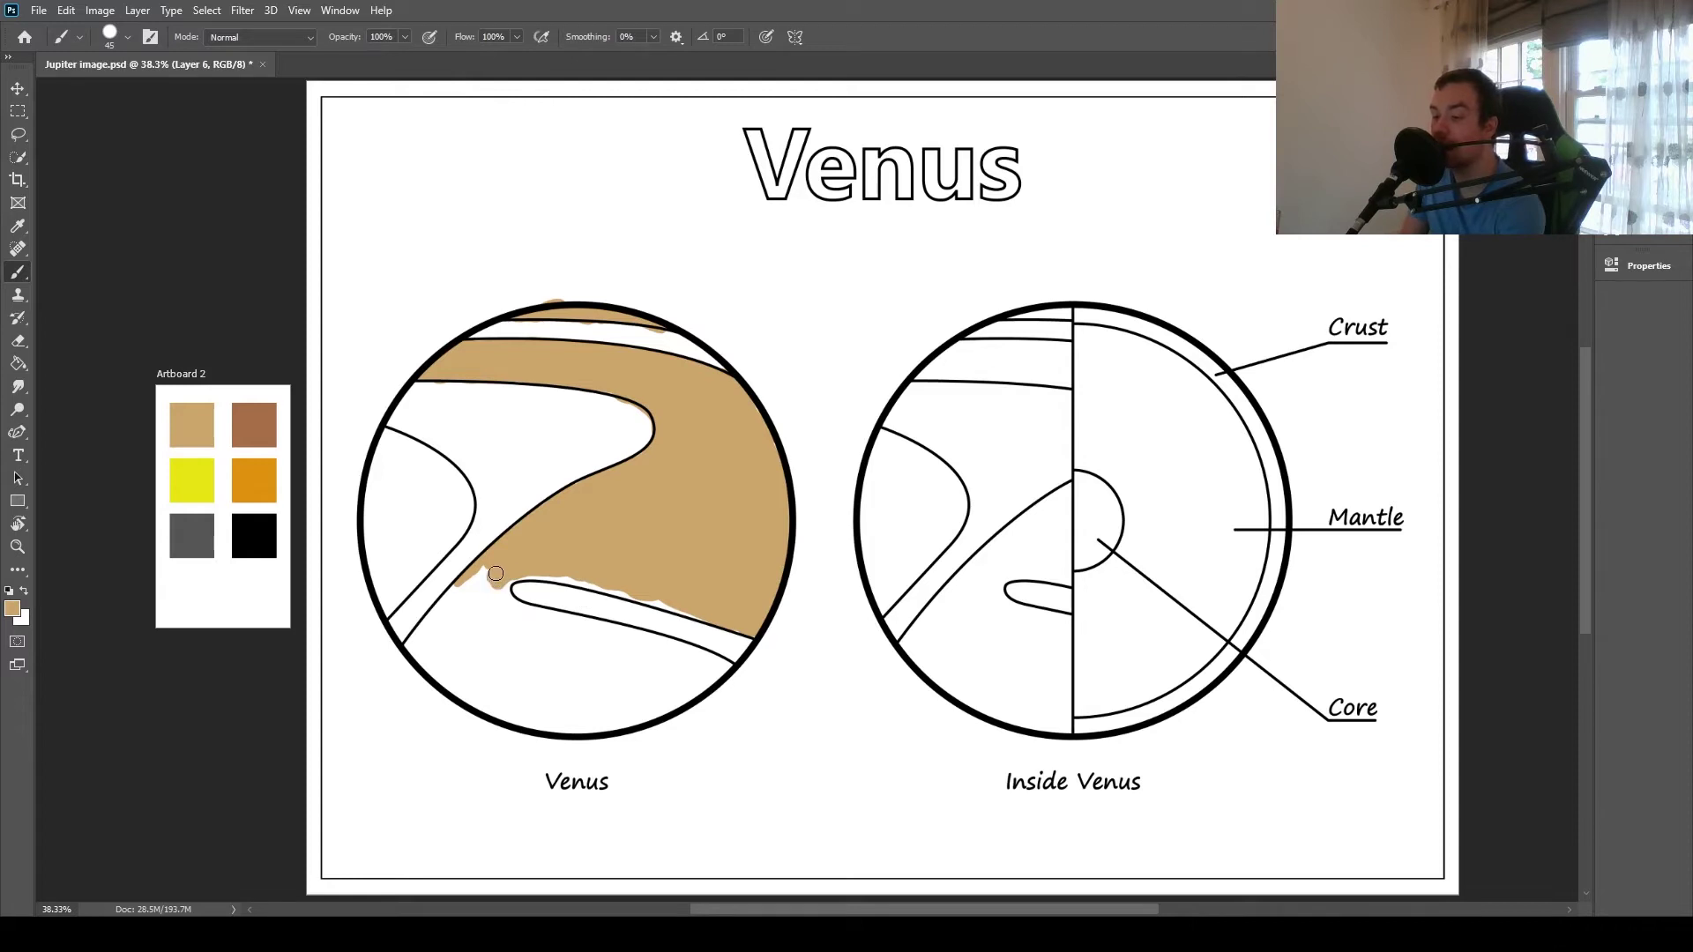
{"action": "mouse_move", "coordinate": [496, 574]}
{"action": "left_mouse_down"}
{"action": "mouse_move", "coordinate": [496, 616]}
{"action": "mouse_move", "coordinate": [487, 571]}
{"action": "mouse_move", "coordinate": [437, 649]}
{"action": "mouse_move", "coordinate": [461, 665]}
{"action": "mouse_move", "coordinate": [462, 638]}
{"action": "mouse_move", "coordinate": [477, 659]}
{"action": "mouse_move", "coordinate": [470, 626]}
{"action": "mouse_move", "coordinate": [499, 664]}
{"action": "mouse_move", "coordinate": [481, 626]}
{"action": "mouse_move", "coordinate": [536, 651]}
{"action": "mouse_move", "coordinate": [485, 614]}
{"action": "mouse_move", "coordinate": [649, 657]}
{"action": "mouse_move", "coordinate": [663, 689]}
{"action": "mouse_move", "coordinate": [564, 710]}
{"action": "mouse_move", "coordinate": [437, 666]}
{"action": "mouse_move", "coordinate": [652, 682]}
{"action": "mouse_move", "coordinate": [558, 670]}
{"action": "left_mouse_up"}
{"action": "key", "text": "bracketright"}
{"action": "key", "text": "bracketright"}
{"action": "key", "text": "bracketleft"}
{"action": "key", "text": "bracketleft"}
{"action": "key", "text": "bracketleft"}
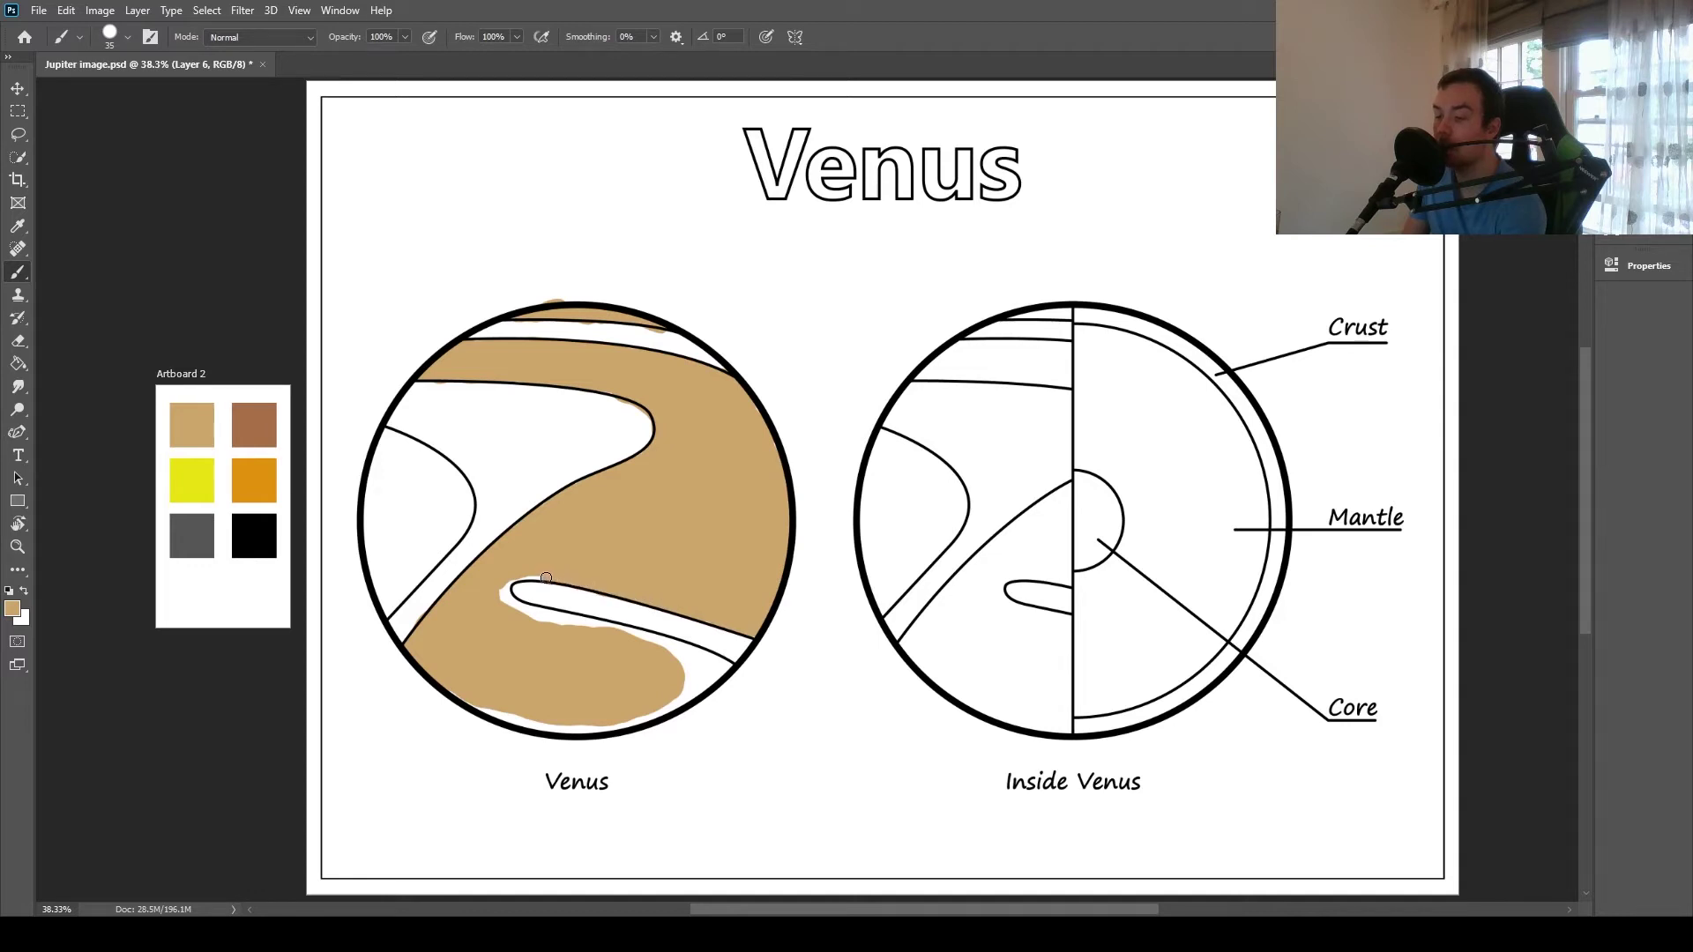
Step: Close the tan slivers under the inner outline and along the bottom outline
{"action": "mouse_move", "coordinate": [512, 578]}
{"action": "left_mouse_down"}
{"action": "mouse_move", "coordinate": [513, 617]}
{"action": "mouse_move", "coordinate": [580, 620]}
{"action": "mouse_move", "coordinate": [532, 621]}
{"action": "left_mouse_up"}
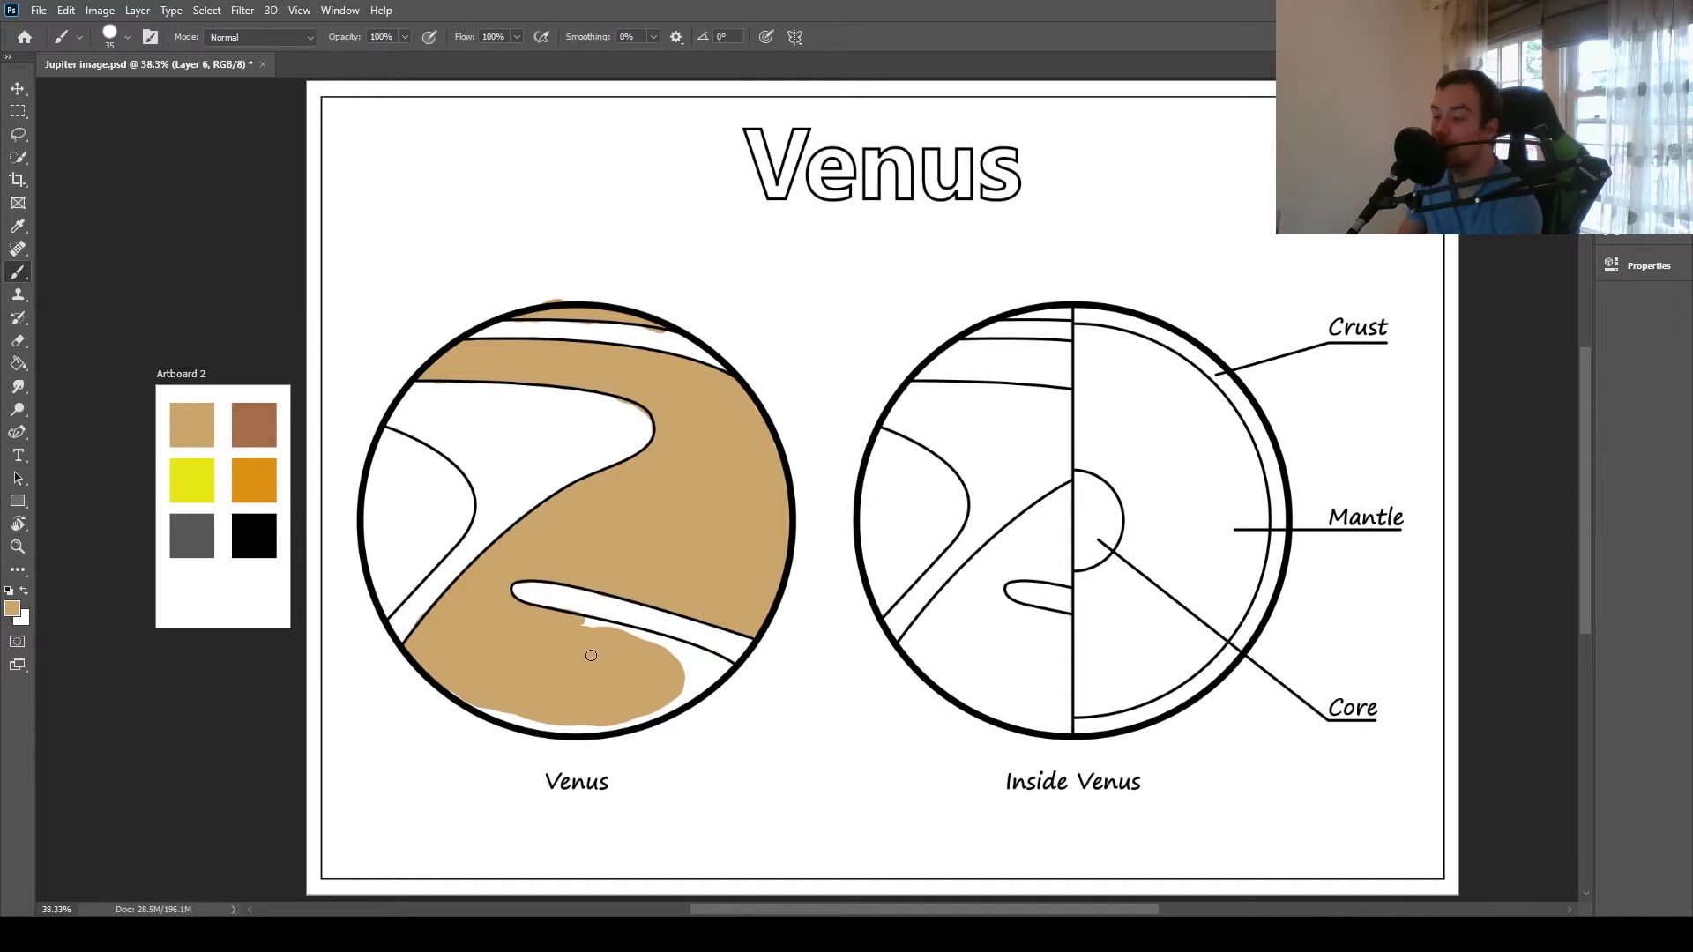
{"action": "left_click_drag", "start_coordinate": [577, 626], "coordinate": [606, 630]}
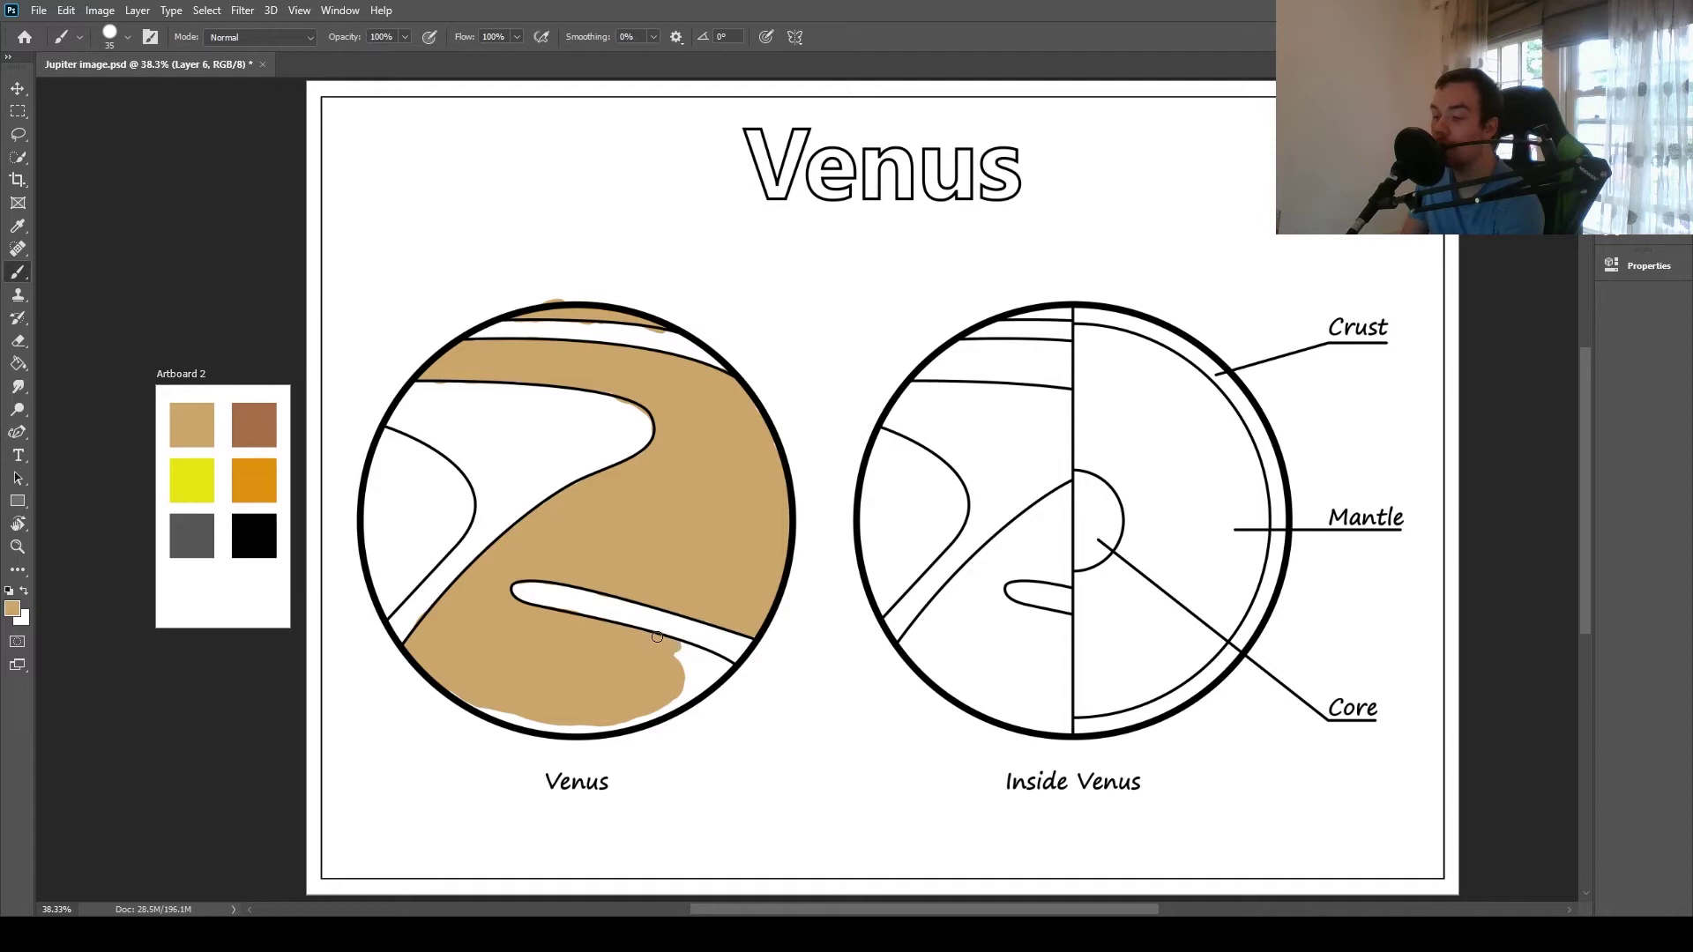
{"action": "left_click_drag", "start_coordinate": [656, 637], "coordinate": [716, 662]}
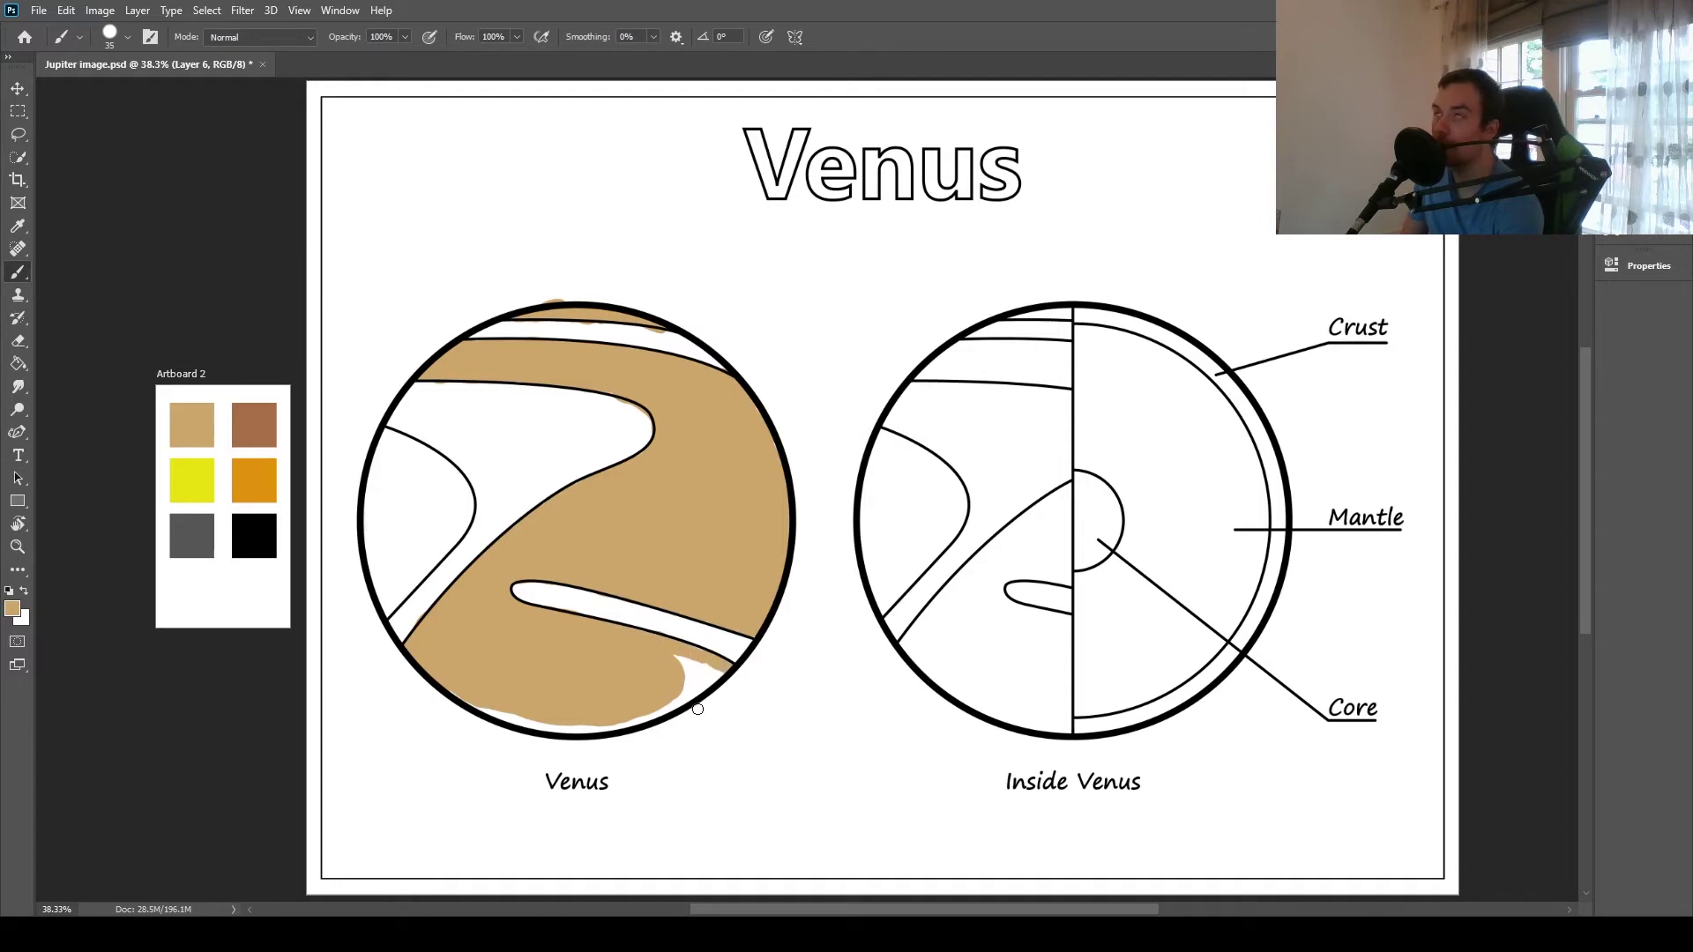
{"action": "mouse_move", "coordinate": [718, 677]}
{"action": "left_mouse_down"}
{"action": "mouse_move", "coordinate": [674, 705]}
{"action": "mouse_move", "coordinate": [684, 657]}
{"action": "left_mouse_up"}
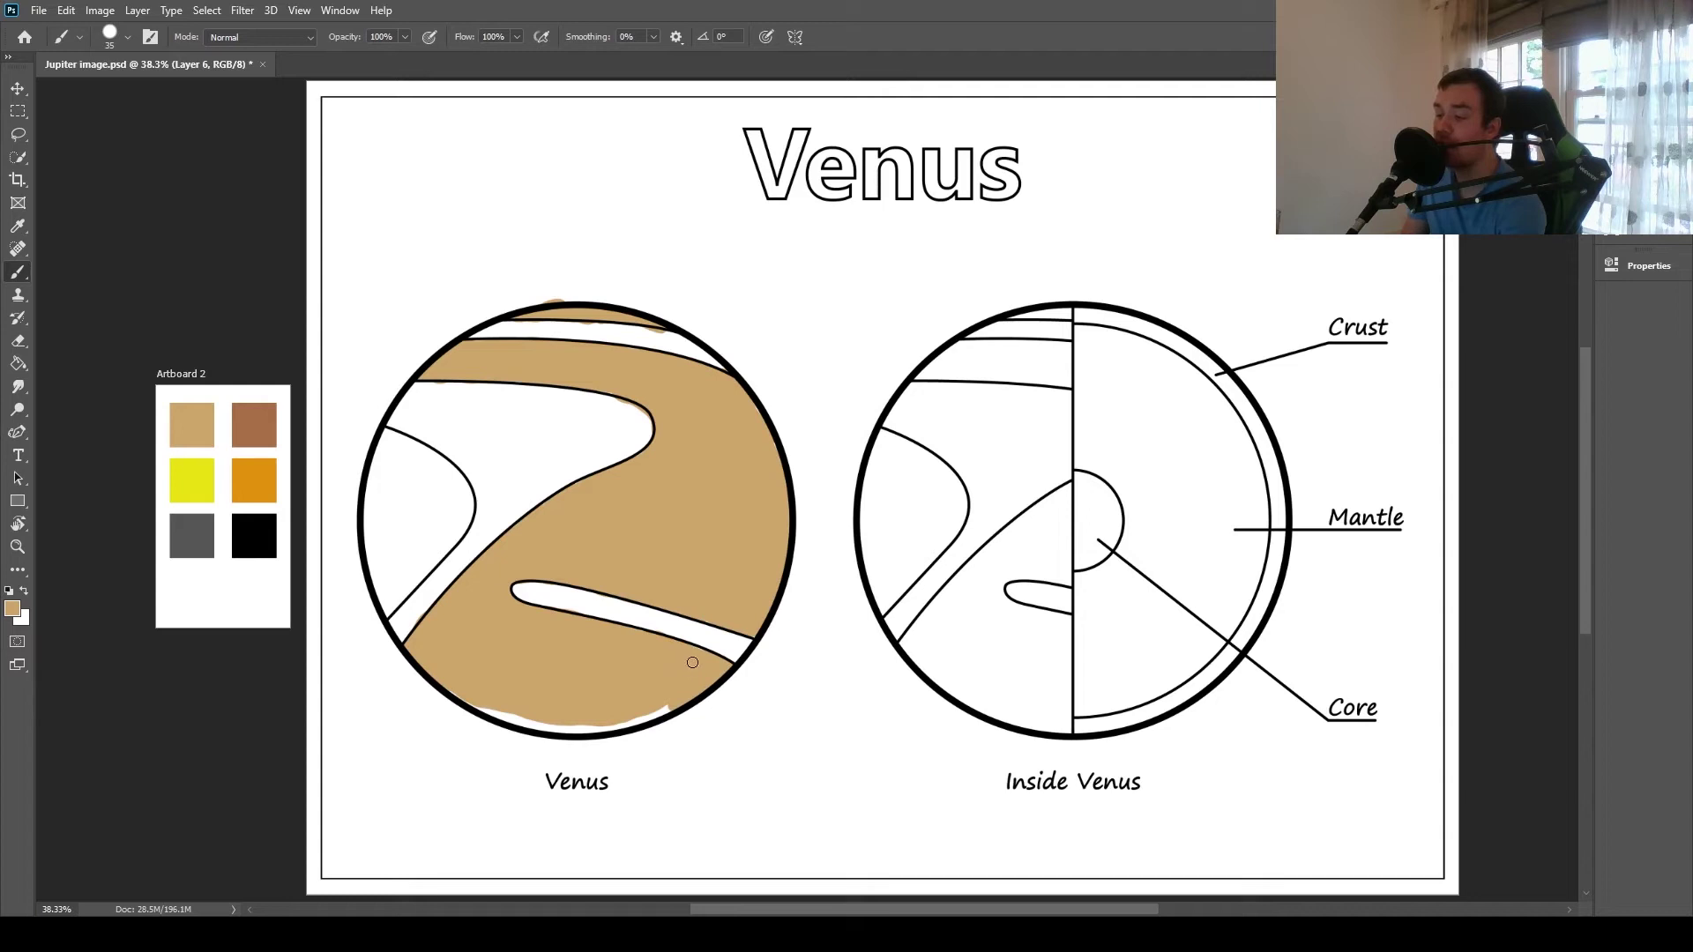
{"action": "left_click_drag", "start_coordinate": [643, 719], "coordinate": [557, 729]}
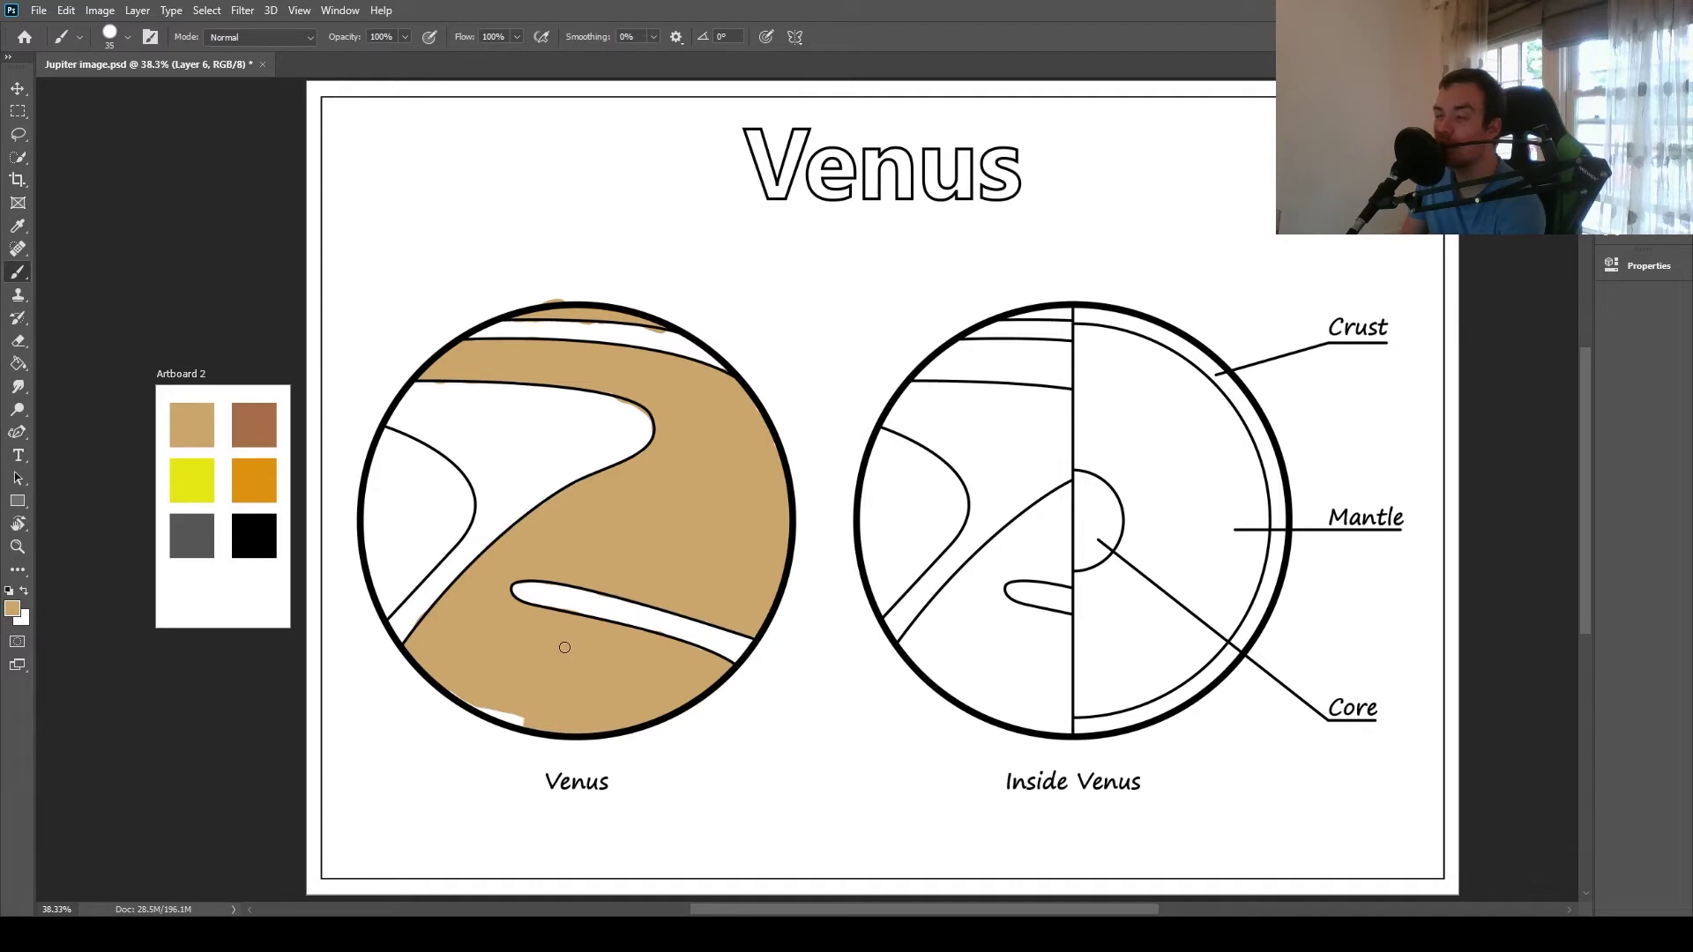
{"action": "left_click_drag", "start_coordinate": [524, 724], "coordinate": [454, 696]}
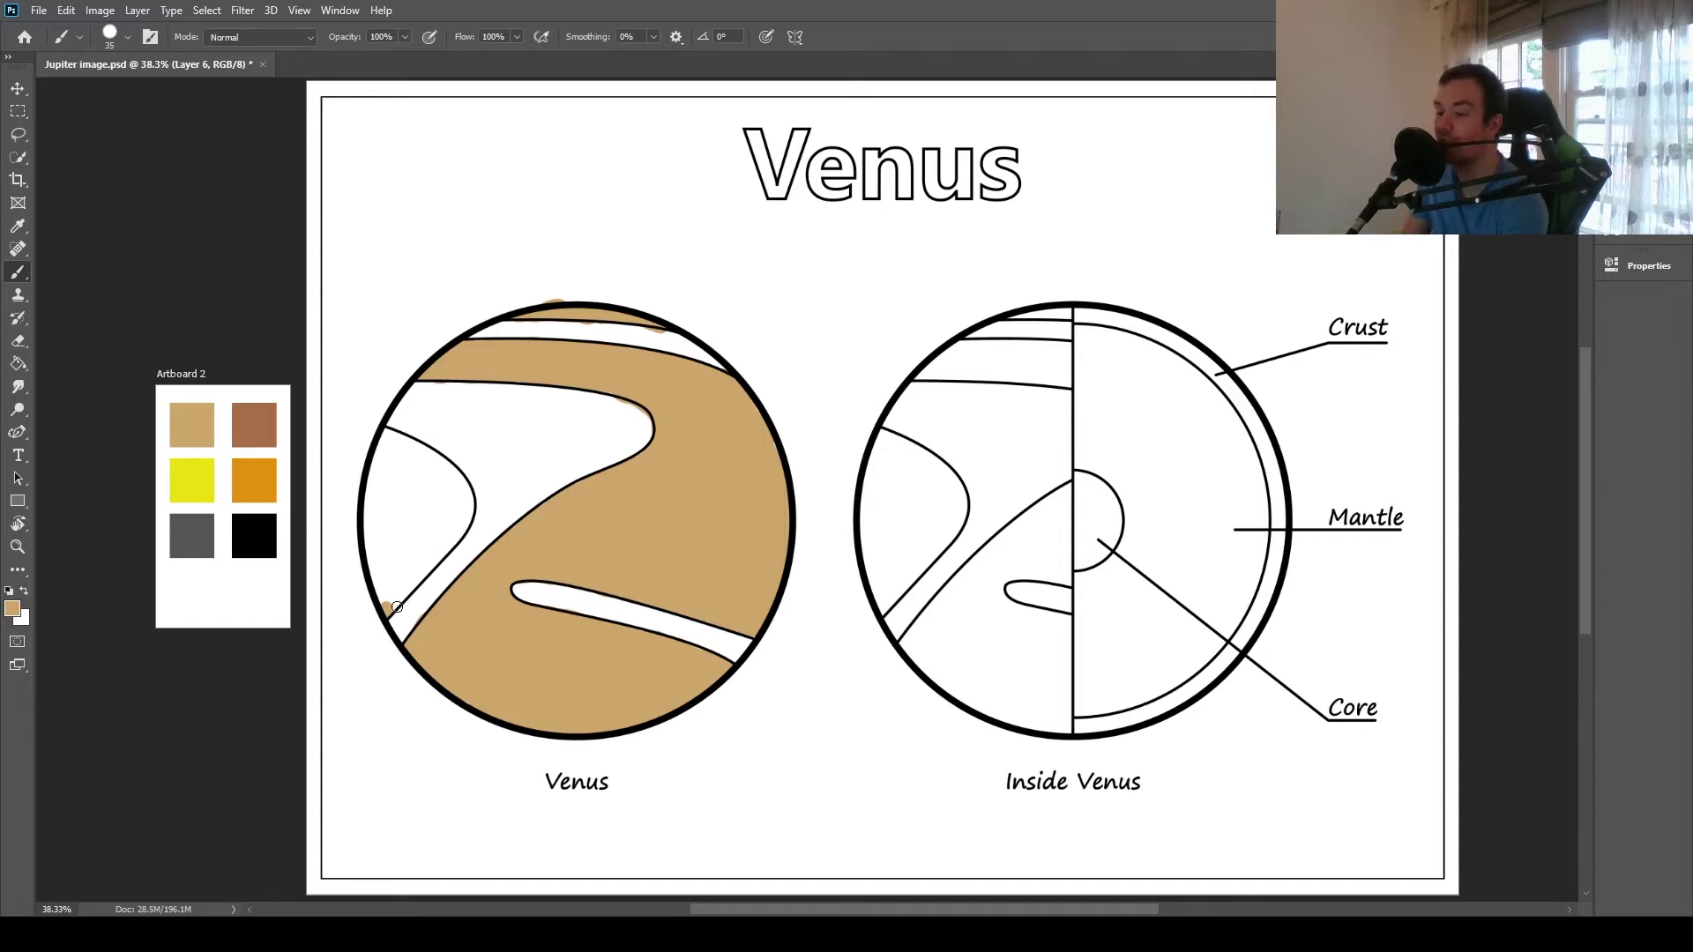
Step: Paint tan along the circle's left outline and inner curve beside the diagonal line
{"action": "left_click_drag", "start_coordinate": [384, 594], "coordinate": [368, 526]}
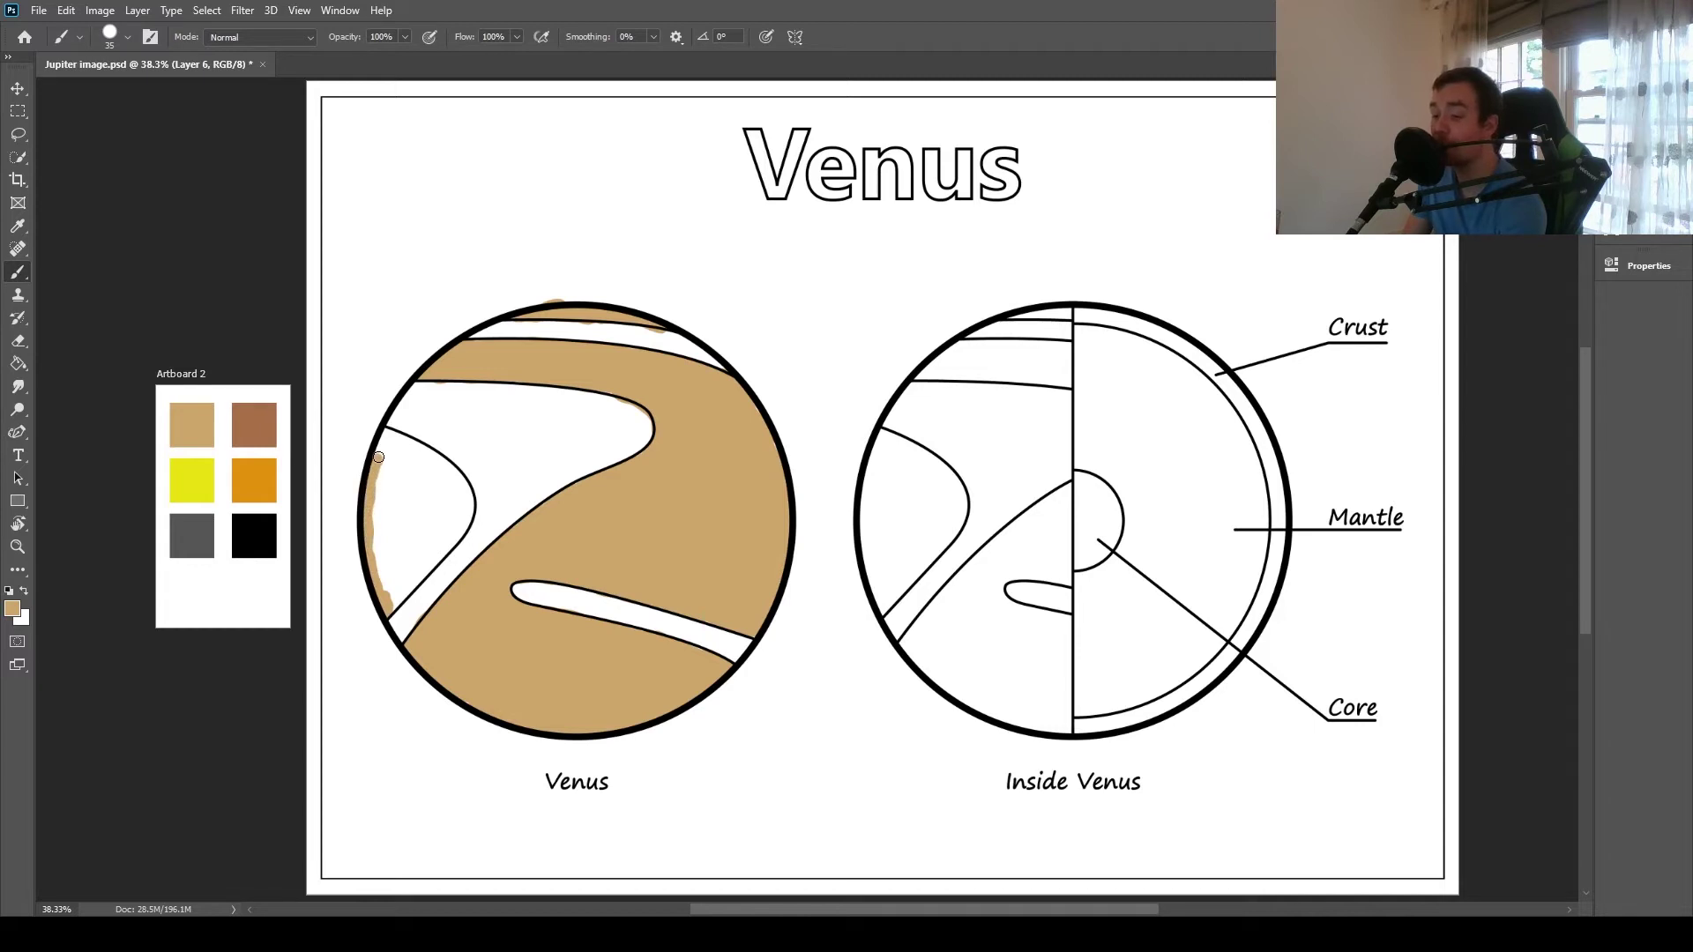
{"action": "left_click_drag", "start_coordinate": [379, 455], "coordinate": [385, 438]}
{"action": "left_click_drag", "start_coordinate": [467, 494], "coordinate": [452, 540]}
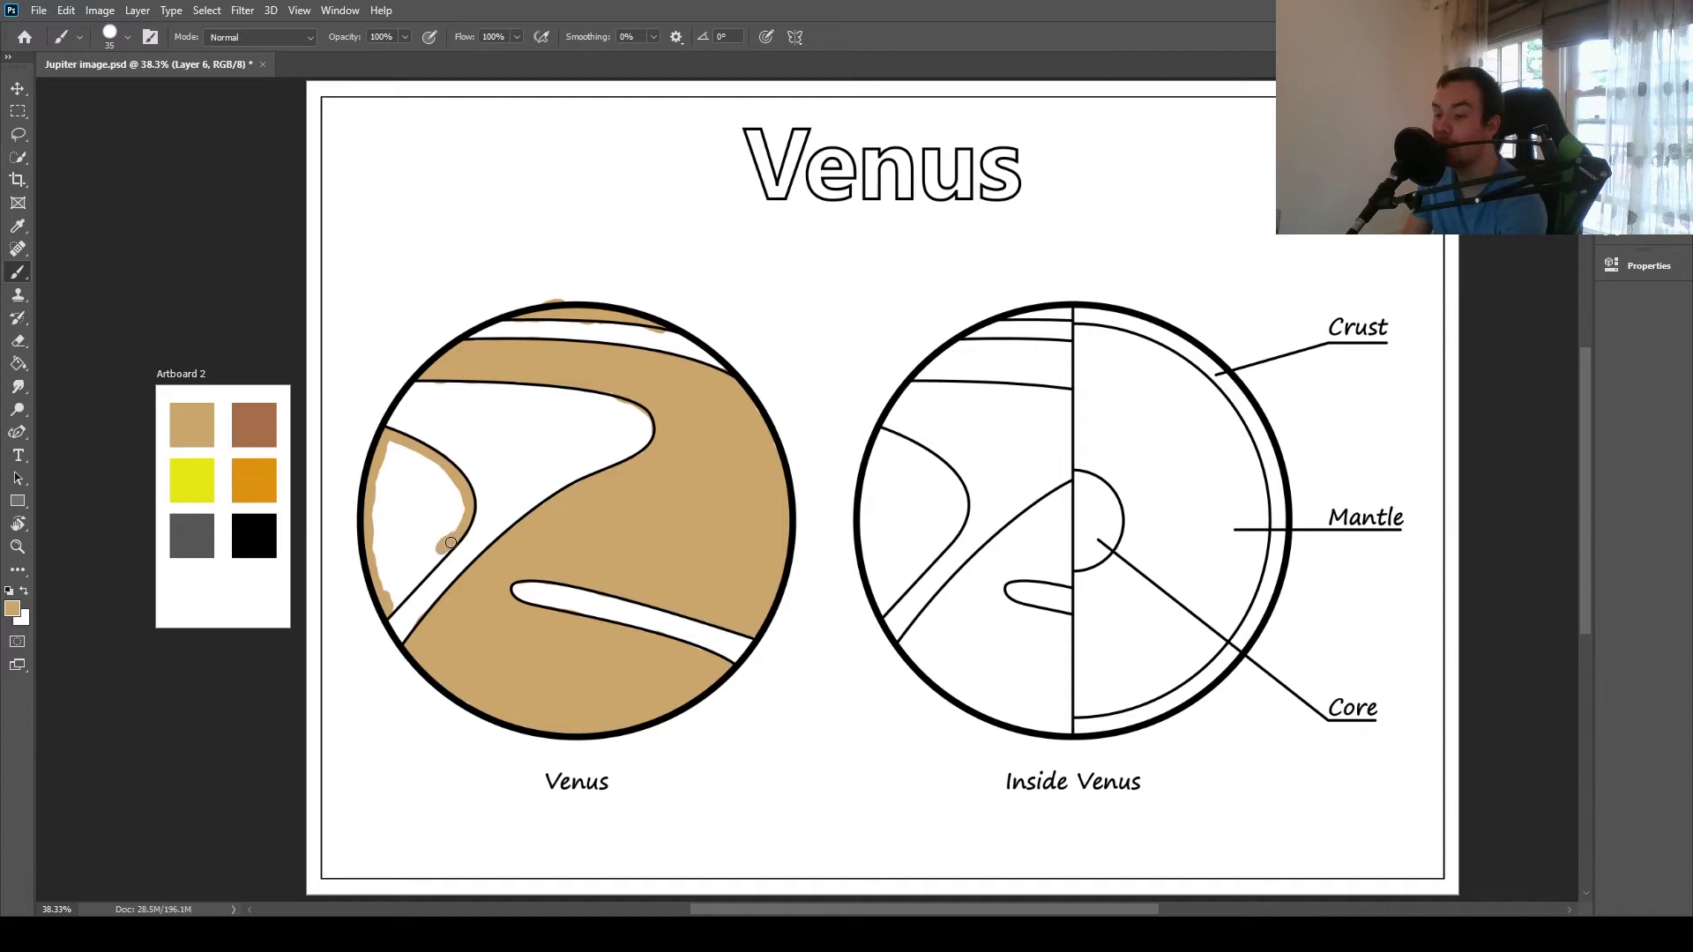
{"action": "mouse_move", "coordinate": [419, 571]}
{"action": "left_mouse_down"}
{"action": "mouse_move", "coordinate": [390, 609]}
{"action": "mouse_move", "coordinate": [409, 565]}
{"action": "mouse_move", "coordinate": [388, 589]}
{"action": "mouse_move", "coordinate": [378, 547]}
{"action": "mouse_move", "coordinate": [391, 450]}
{"action": "mouse_move", "coordinate": [457, 515]}
{"action": "mouse_move", "coordinate": [404, 560]}
{"action": "mouse_move", "coordinate": [398, 473]}
{"action": "mouse_move", "coordinate": [436, 495]}
{"action": "mouse_move", "coordinate": [436, 533]}
{"action": "mouse_move", "coordinate": [420, 533]}
{"action": "mouse_move", "coordinate": [409, 490]}
{"action": "mouse_move", "coordinate": [415, 555]}
{"action": "mouse_move", "coordinate": [465, 547]}
{"action": "left_mouse_up"}
Step: Enlarge the brush and sample the darker brown swatch as the paint colour
{"action": "key", "text": "bracketright"}
{"action": "key", "text": "bracketright"}
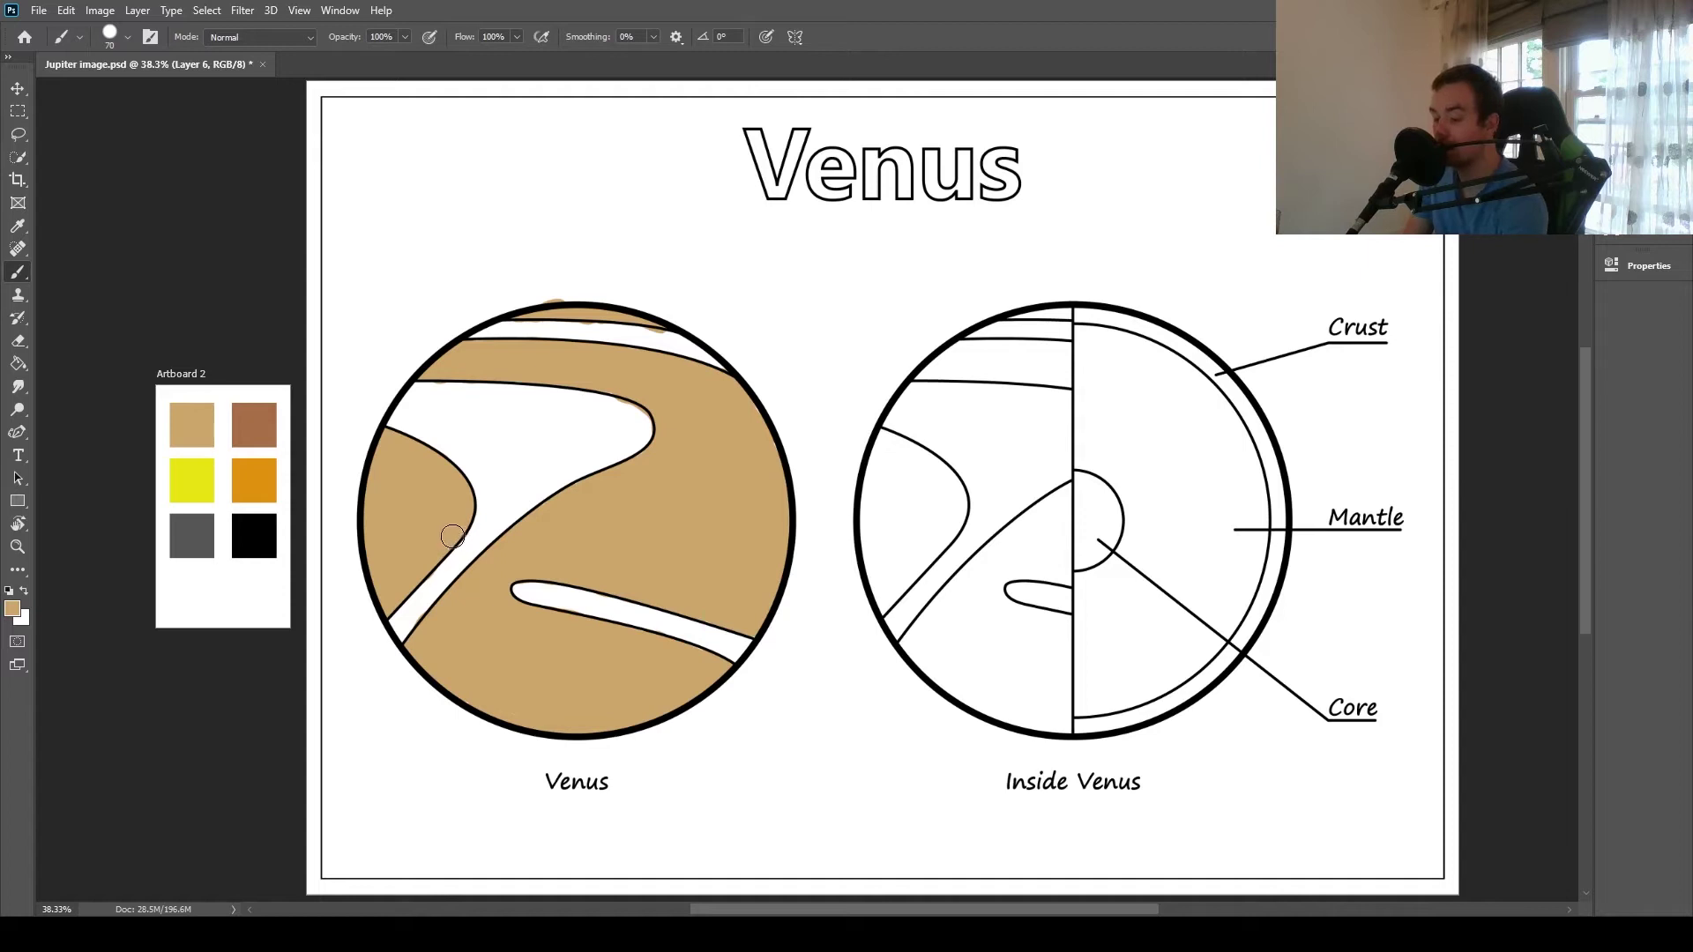
{"action": "key", "text": "i"}
{"action": "left_click", "coordinate": [244, 447]}
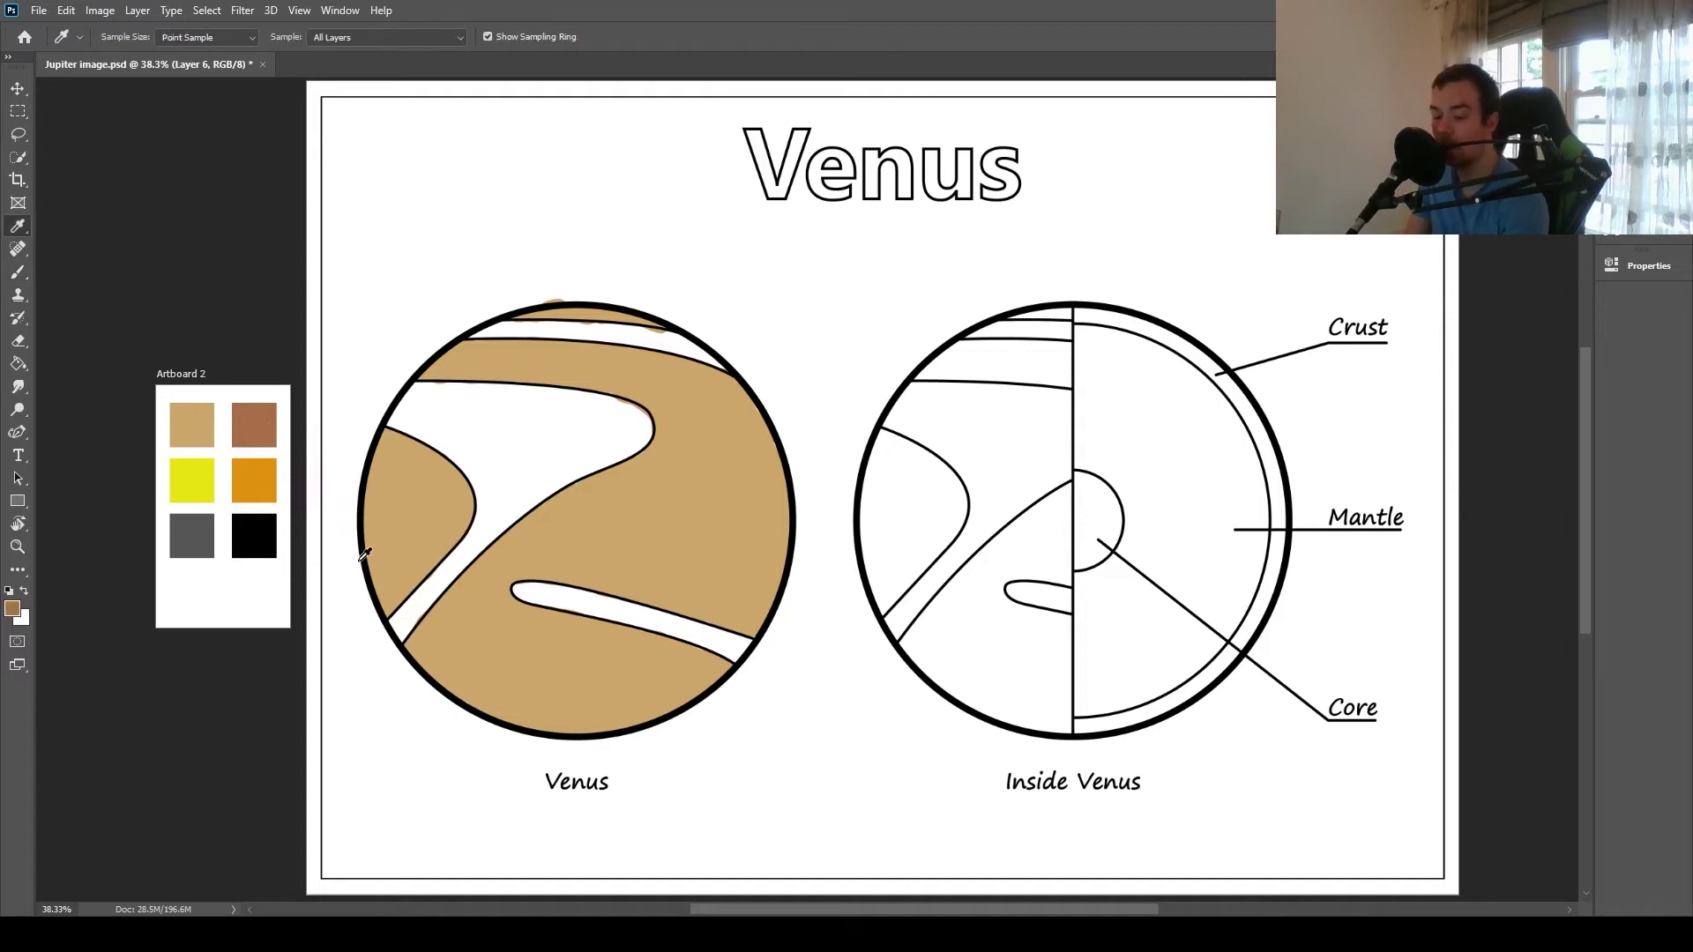
Step: Paint a brown patch in the upper white region, filling gaps along its edge
{"action": "key", "text": "b"}
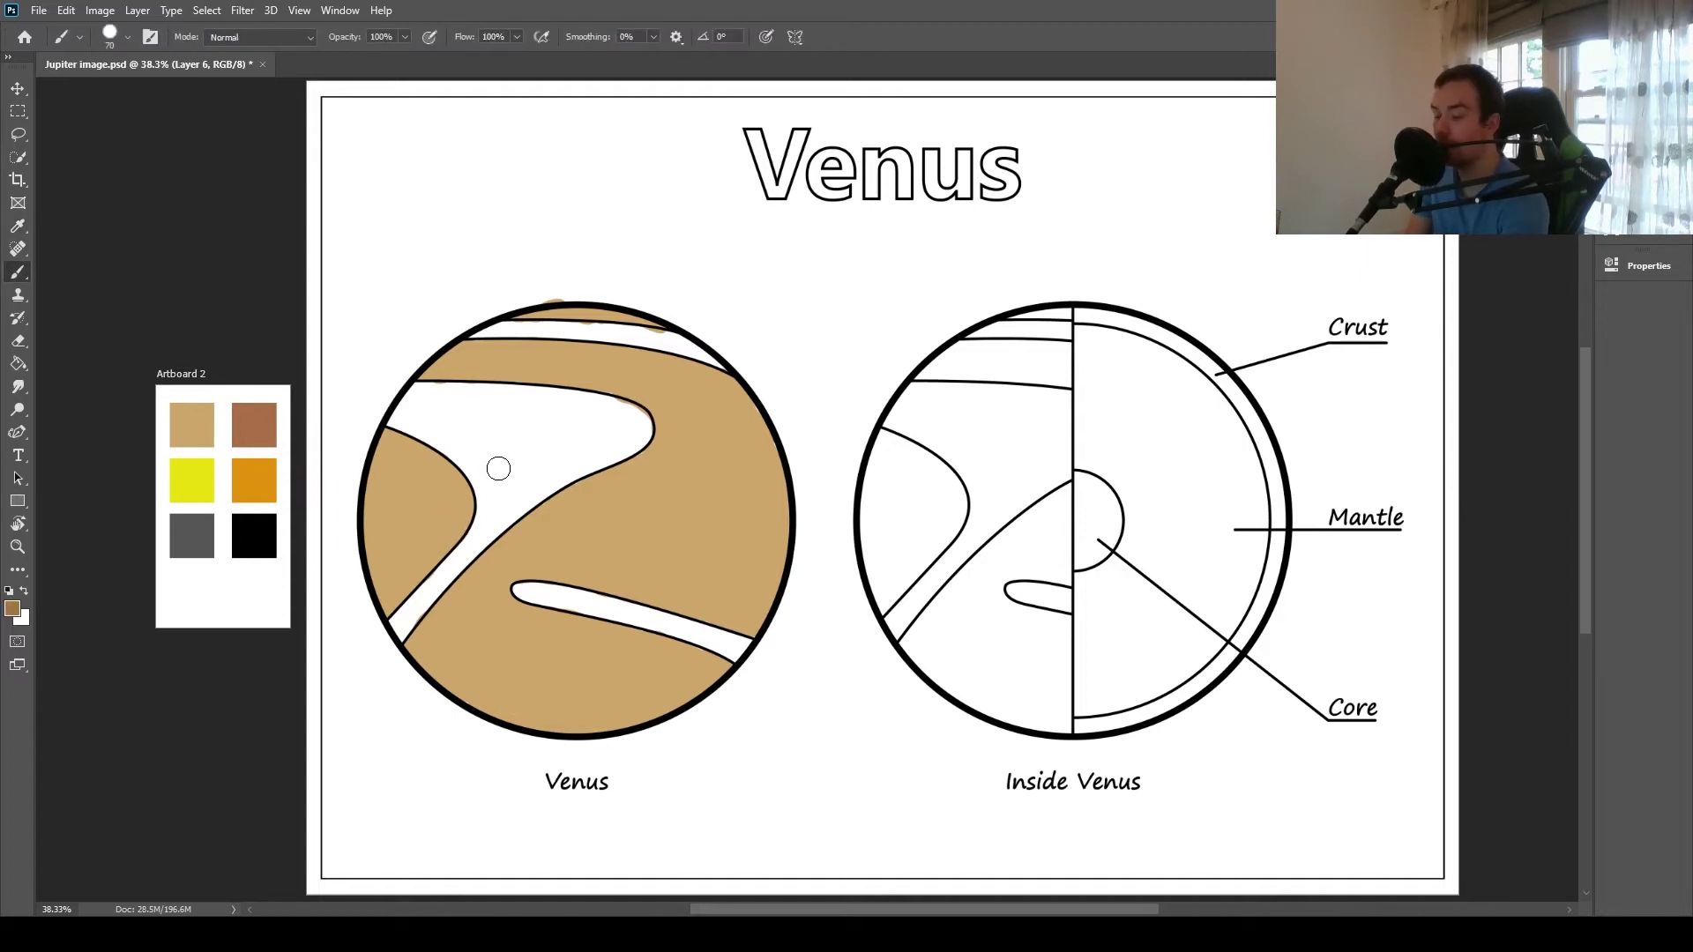
{"action": "key", "text": "bracketright"}
{"action": "key", "text": "bracketright"}
{"action": "key", "text": "bracketright"}
{"action": "key", "text": "bracketright"}
{"action": "key", "text": "bracketright"}
{"action": "mouse_move", "coordinate": [496, 458]}
{"action": "left_mouse_down"}
{"action": "mouse_move", "coordinate": [456, 414]}
{"action": "mouse_move", "coordinate": [601, 430]}
{"action": "mouse_move", "coordinate": [497, 487]}
{"action": "mouse_move", "coordinate": [503, 460]}
{"action": "left_mouse_up"}
{"action": "key", "text": "bracketleft"}
{"action": "key", "text": "bracketleft"}
{"action": "key", "text": "bracketleft"}
{"action": "key", "text": "bracketleft"}
{"action": "key", "text": "bracketleft"}
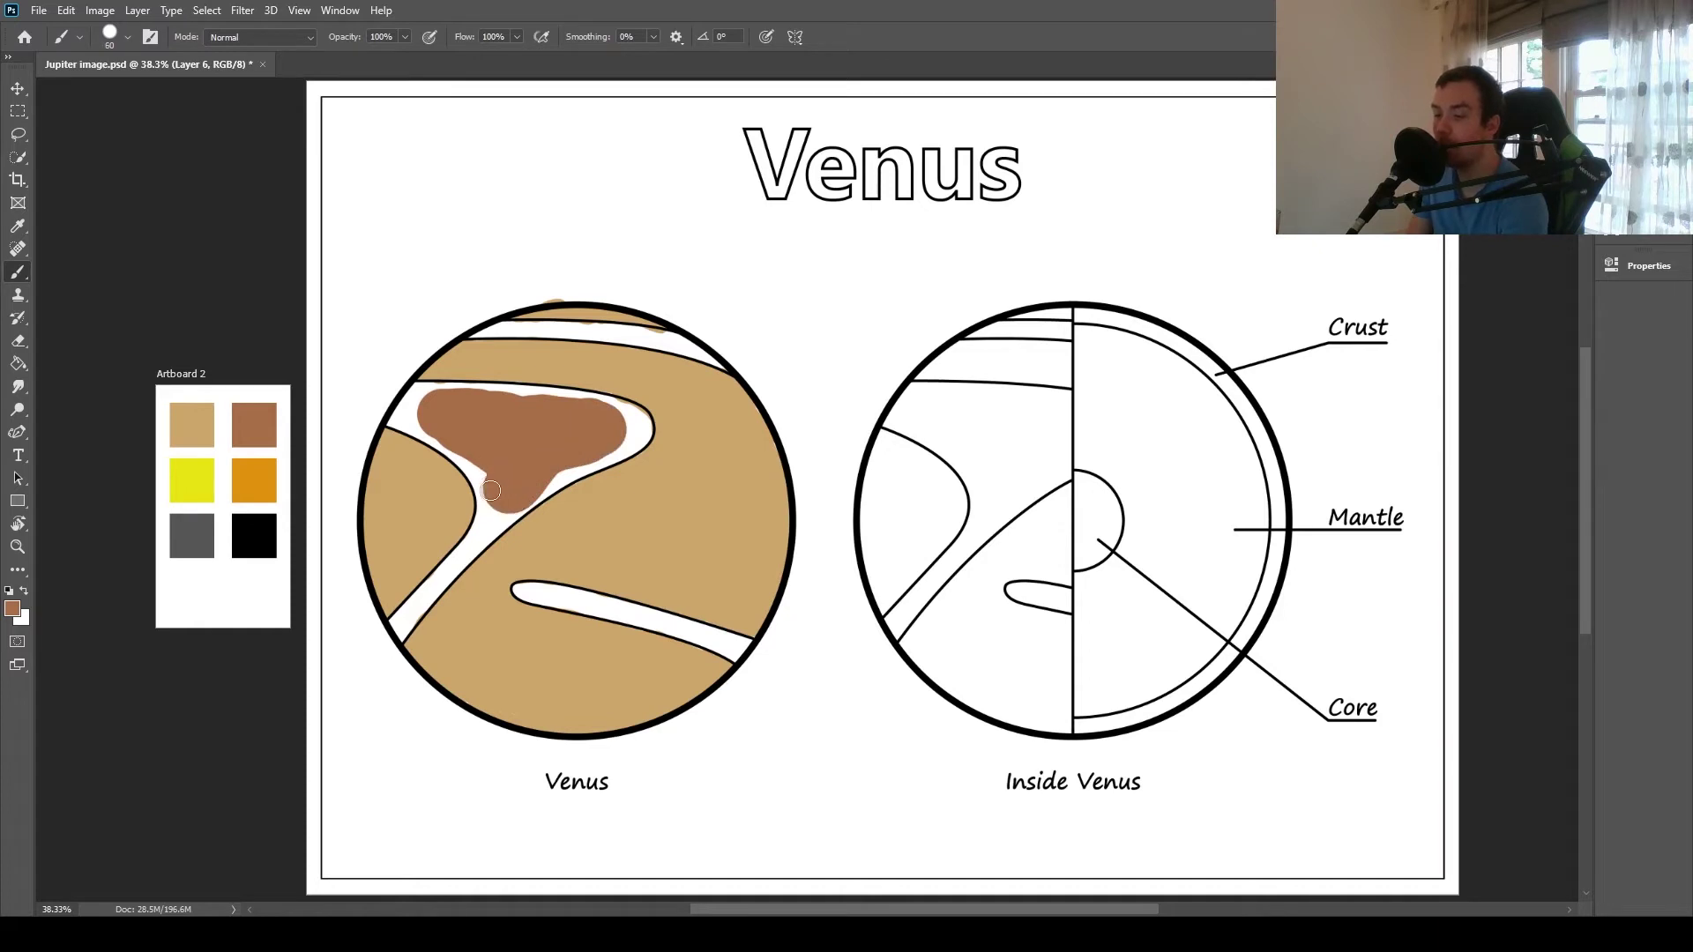
{"action": "mouse_move", "coordinate": [484, 498]}
{"action": "left_mouse_down"}
{"action": "mouse_move", "coordinate": [453, 452]}
{"action": "mouse_move", "coordinate": [493, 486]}
{"action": "mouse_move", "coordinate": [390, 424]}
{"action": "mouse_move", "coordinate": [411, 398]}
{"action": "mouse_move", "coordinate": [418, 419]}
{"action": "mouse_move", "coordinate": [415, 389]}
{"action": "mouse_move", "coordinate": [570, 398]}
{"action": "mouse_move", "coordinate": [538, 391]}
{"action": "mouse_move", "coordinate": [556, 456]}
{"action": "mouse_move", "coordinate": [620, 421]}
{"action": "mouse_move", "coordinate": [582, 395]}
{"action": "mouse_move", "coordinate": [645, 418]}
{"action": "mouse_move", "coordinate": [633, 445]}
{"action": "mouse_move", "coordinate": [614, 453]}
{"action": "mouse_move", "coordinate": [628, 422]}
{"action": "mouse_move", "coordinate": [608, 456]}
{"action": "mouse_move", "coordinate": [533, 500]}
{"action": "left_mouse_up"}
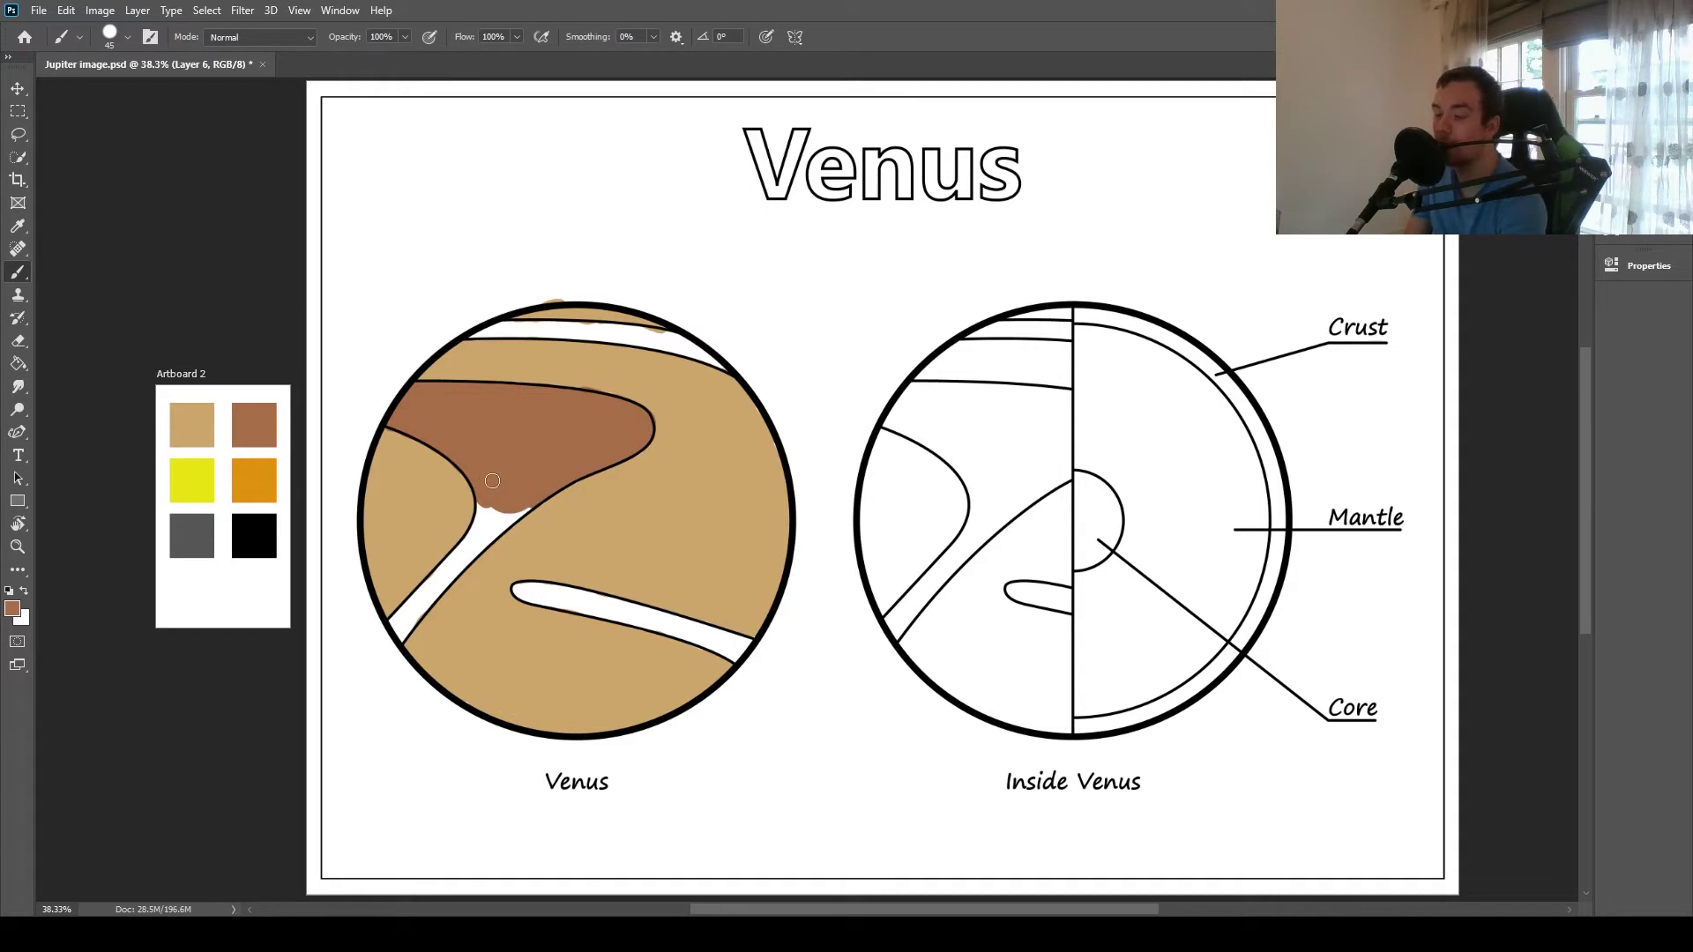
Step: Carry the brown band down the diagonal and begin browning the lower white stripe
{"action": "mouse_move", "coordinate": [491, 498]}
{"action": "left_mouse_down"}
{"action": "mouse_move", "coordinate": [476, 534]}
{"action": "mouse_move", "coordinate": [526, 506]}
{"action": "mouse_move", "coordinate": [463, 559]}
{"action": "left_mouse_up"}
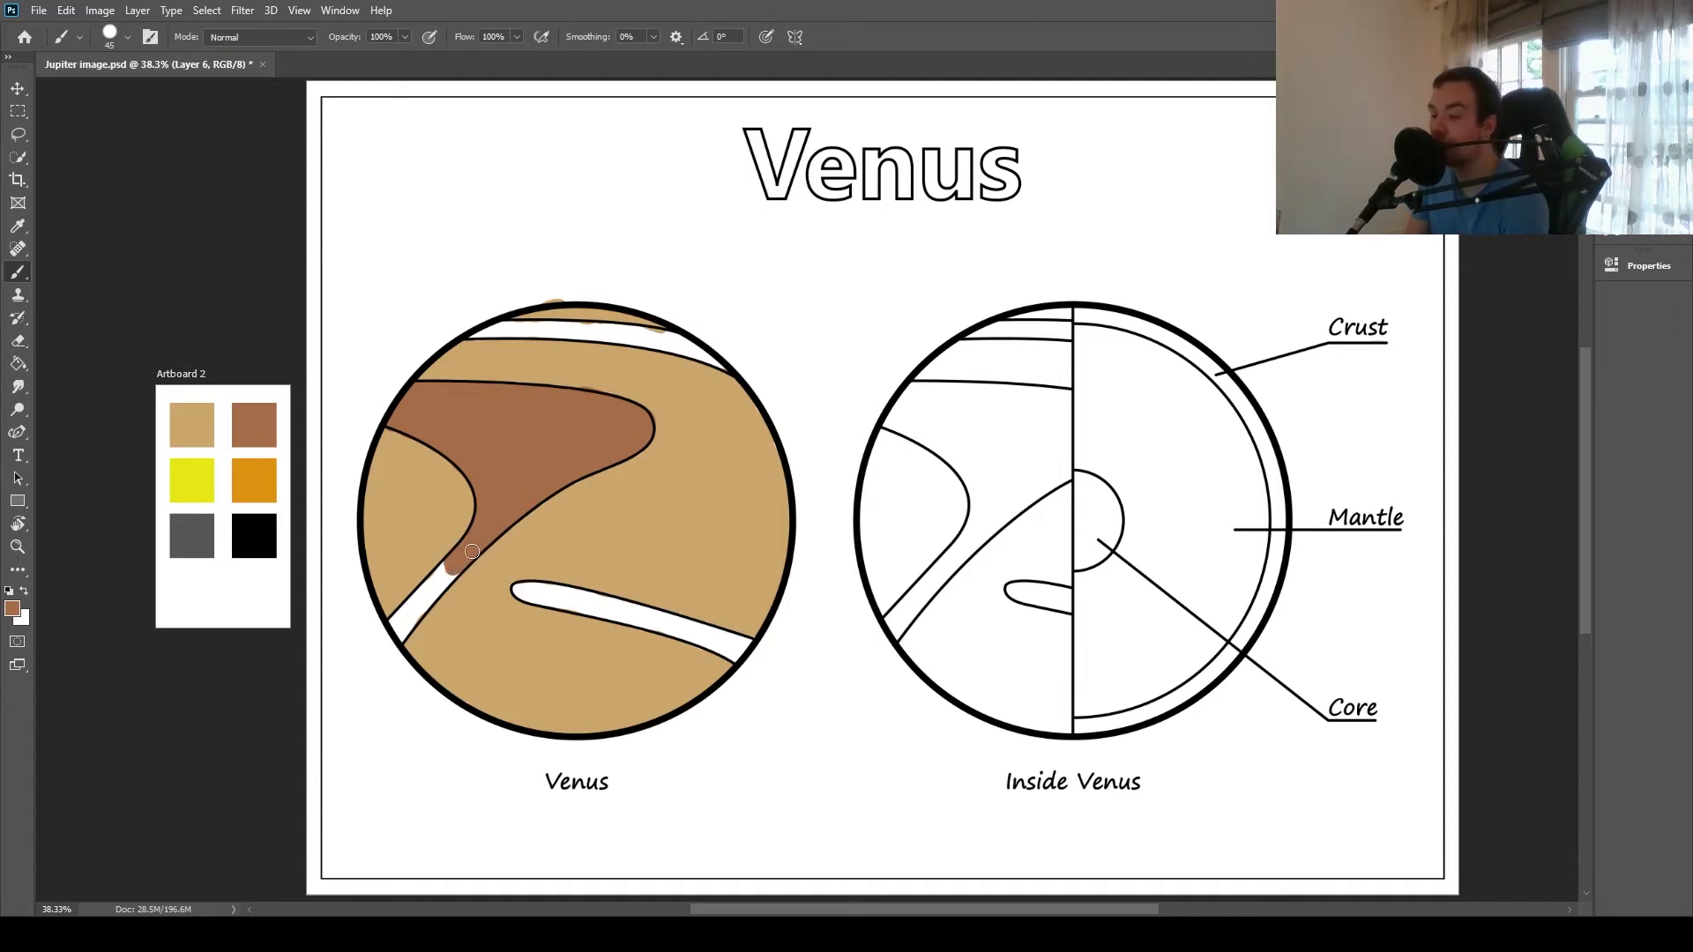
{"action": "mouse_move", "coordinate": [476, 549]}
{"action": "left_mouse_down"}
{"action": "mouse_move", "coordinate": [402, 633]}
{"action": "mouse_move", "coordinate": [419, 607]}
{"action": "left_mouse_up"}
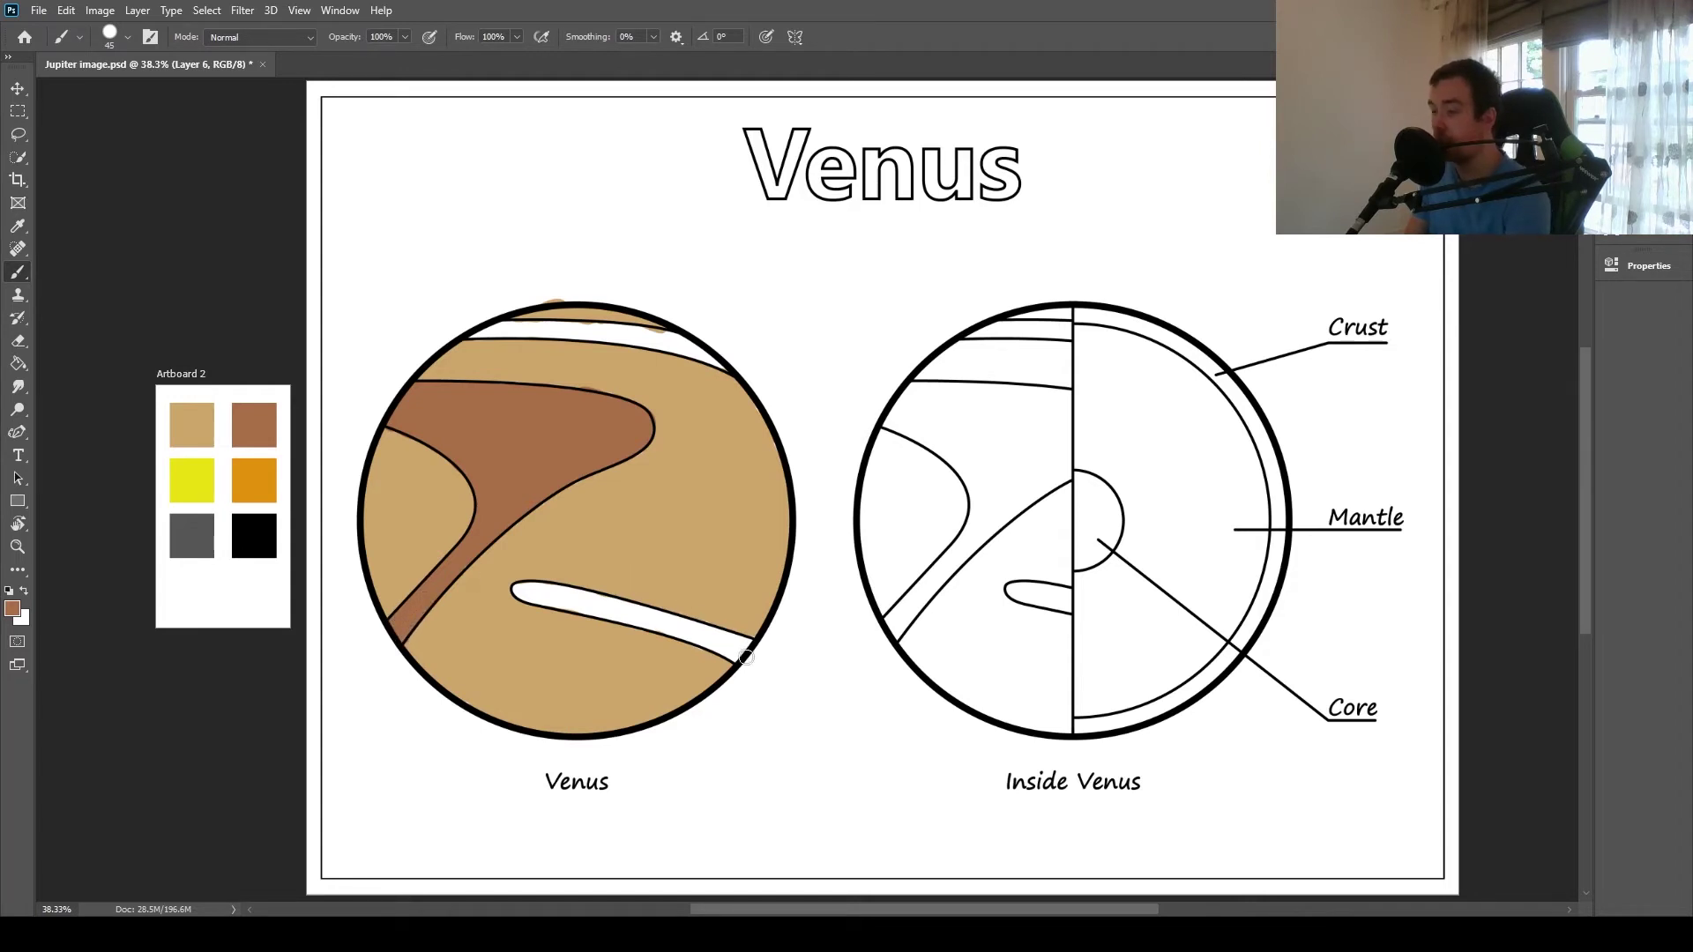
{"action": "mouse_move", "coordinate": [745, 657]}
{"action": "left_mouse_down"}
{"action": "mouse_move", "coordinate": [666, 628]}
{"action": "mouse_move", "coordinate": [713, 633]}
{"action": "mouse_move", "coordinate": [745, 645]}
{"action": "mouse_move", "coordinate": [522, 595]}
{"action": "mouse_move", "coordinate": [585, 595]}
{"action": "left_mouse_up"}
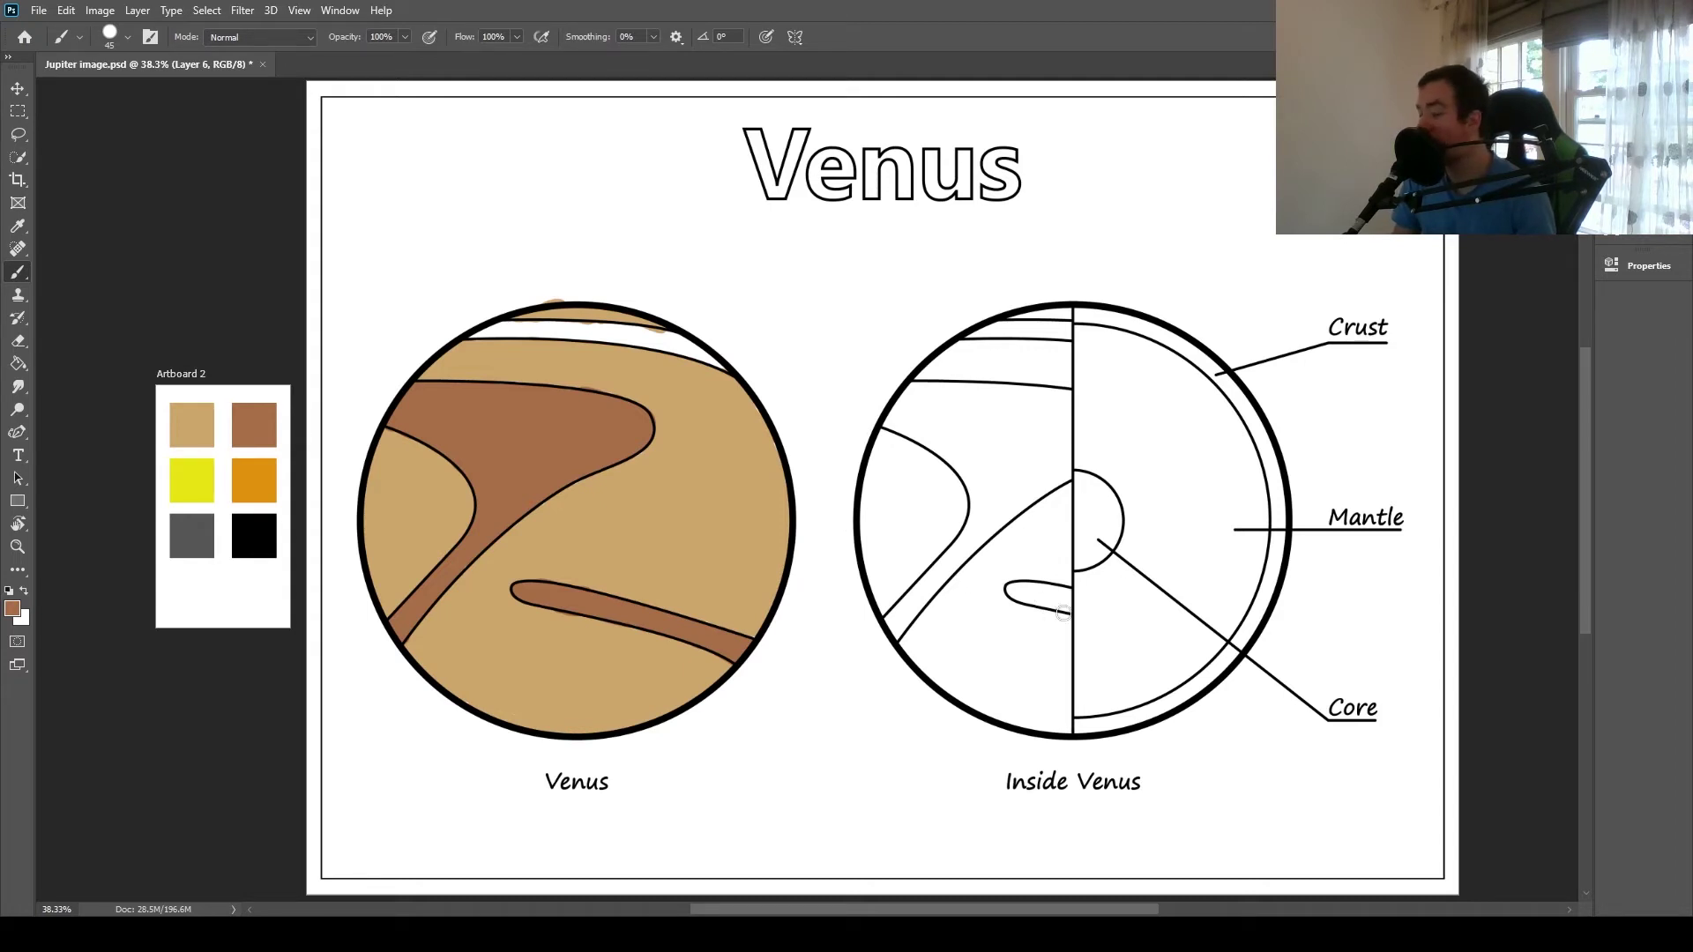
Step: Dab brown into the cutaway's small lobe, then paint the upper-left band with a 125 brush
{"action": "mouse_move", "coordinate": [1058, 596]}
{"action": "left_mouse_down"}
{"action": "mouse_move", "coordinate": [1069, 604]}
{"action": "mouse_move", "coordinate": [1017, 593]}
{"action": "mouse_move", "coordinate": [1067, 595]}
{"action": "left_mouse_up"}
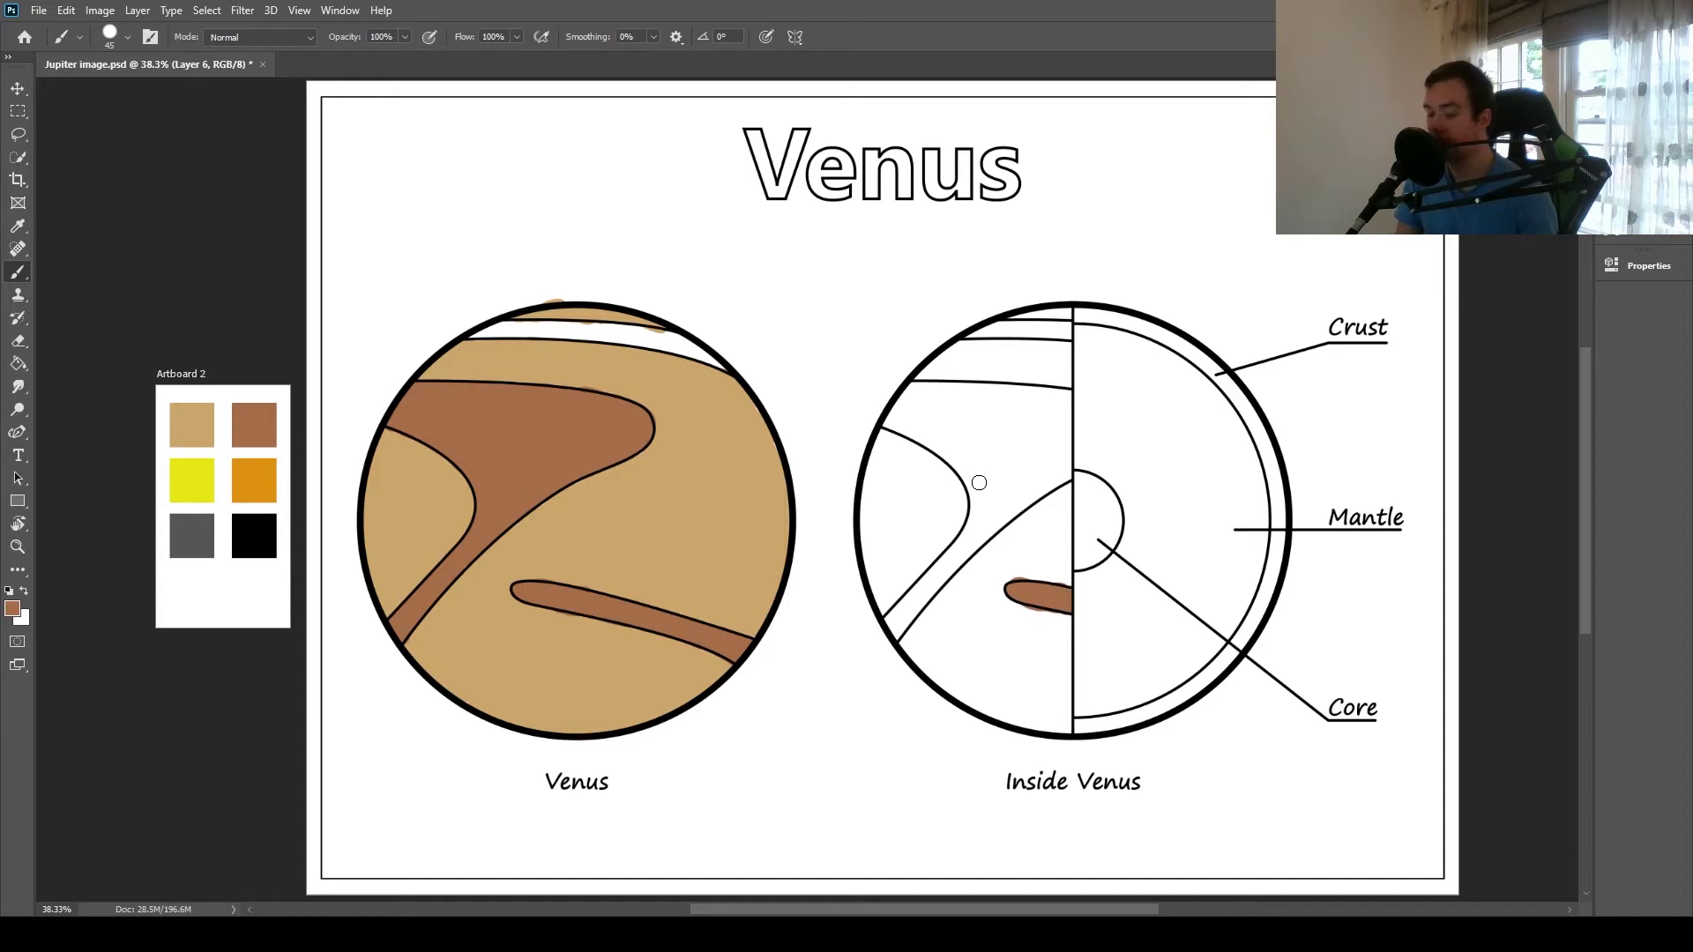
{"action": "key", "text": "bracketright"}
{"action": "key", "text": "bracketright"}
{"action": "key", "text": "bracketright"}
{"action": "key", "text": "bracketright"}
{"action": "key", "text": "bracketright"}
{"action": "key", "text": "bracketright"}
{"action": "key", "text": "bracketright"}
{"action": "mouse_move", "coordinate": [990, 468]}
{"action": "left_mouse_down"}
{"action": "mouse_move", "coordinate": [920, 414]}
{"action": "mouse_move", "coordinate": [1037, 421]}
{"action": "mouse_move", "coordinate": [1042, 465]}
{"action": "mouse_move", "coordinate": [1021, 485]}
{"action": "mouse_move", "coordinate": [1023, 450]}
{"action": "mouse_move", "coordinate": [996, 441]}
{"action": "mouse_move", "coordinate": [1017, 463]}
{"action": "mouse_move", "coordinate": [998, 490]}
{"action": "mouse_move", "coordinate": [969, 451]}
{"action": "mouse_move", "coordinate": [1043, 438]}
{"action": "mouse_move", "coordinate": [1045, 409]}
{"action": "mouse_move", "coordinate": [954, 415]}
{"action": "mouse_move", "coordinate": [991, 443]}
{"action": "mouse_move", "coordinate": [933, 396]}
{"action": "left_mouse_up"}
Step: With a 40 brush, fill the brown out to the left outlines and the band's top edge
{"action": "key", "text": "bracketleft"}
{"action": "key", "text": "bracketleft"}
{"action": "key", "text": "bracketleft"}
{"action": "key", "text": "bracketleft"}
{"action": "key", "text": "bracketleft"}
{"action": "key", "text": "bracketleft"}
{"action": "key", "text": "bracketleft"}
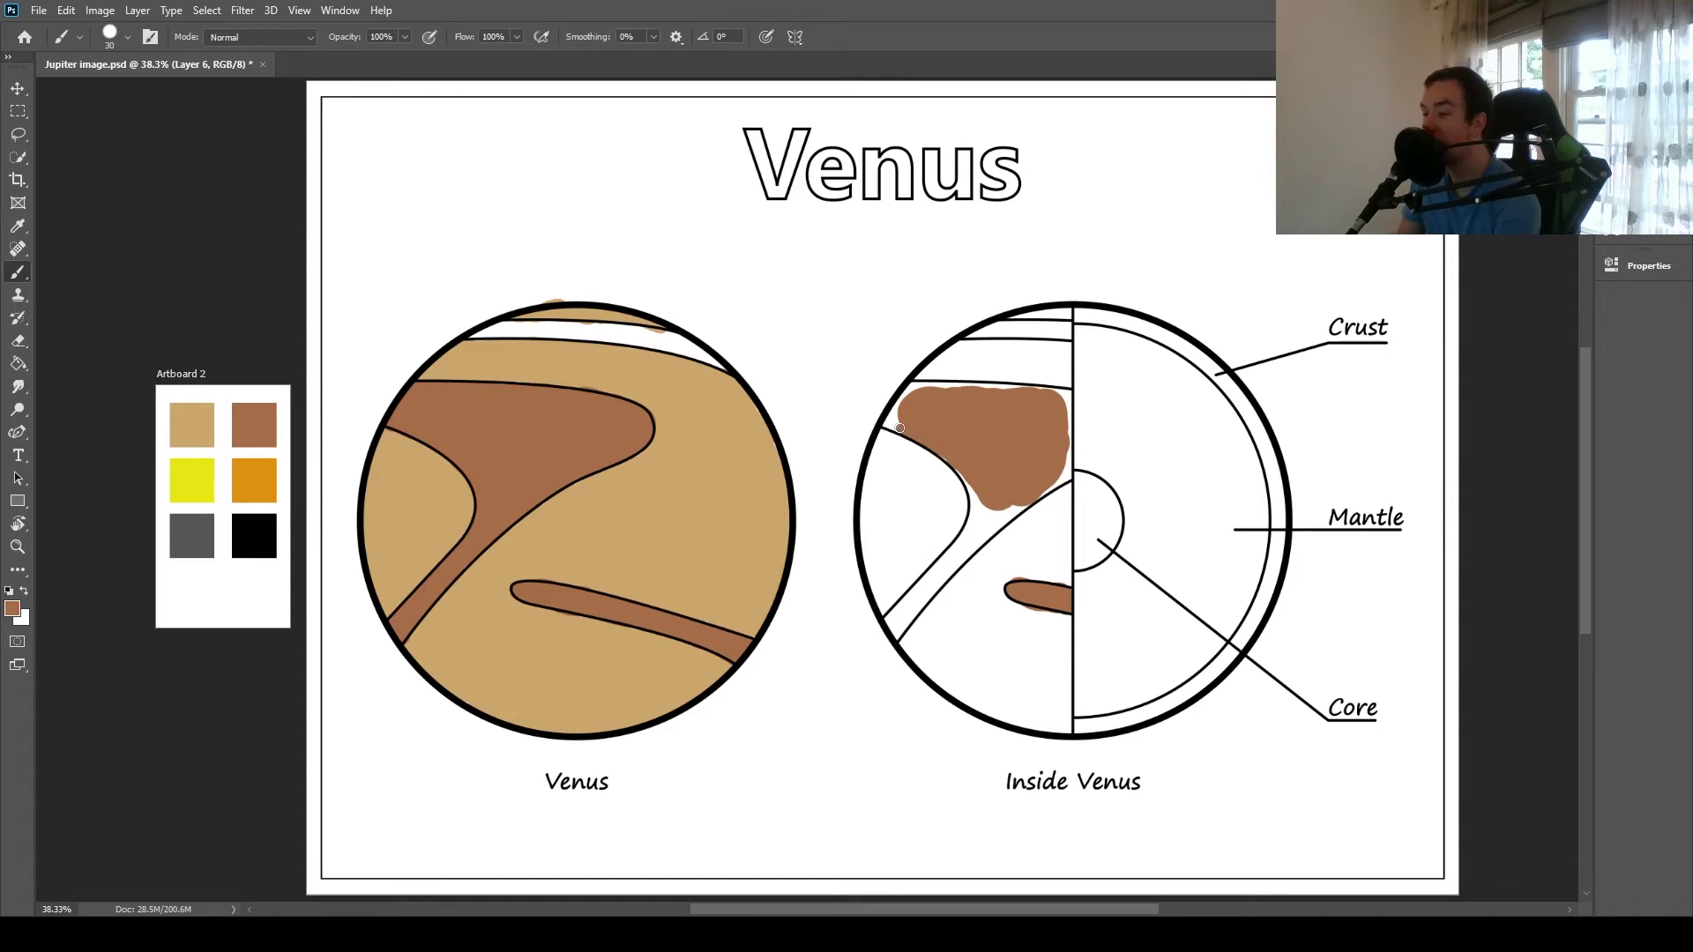
{"action": "mouse_move", "coordinate": [885, 424]}
{"action": "left_mouse_down"}
{"action": "mouse_move", "coordinate": [911, 387]}
{"action": "mouse_move", "coordinate": [956, 387]}
{"action": "left_mouse_up"}
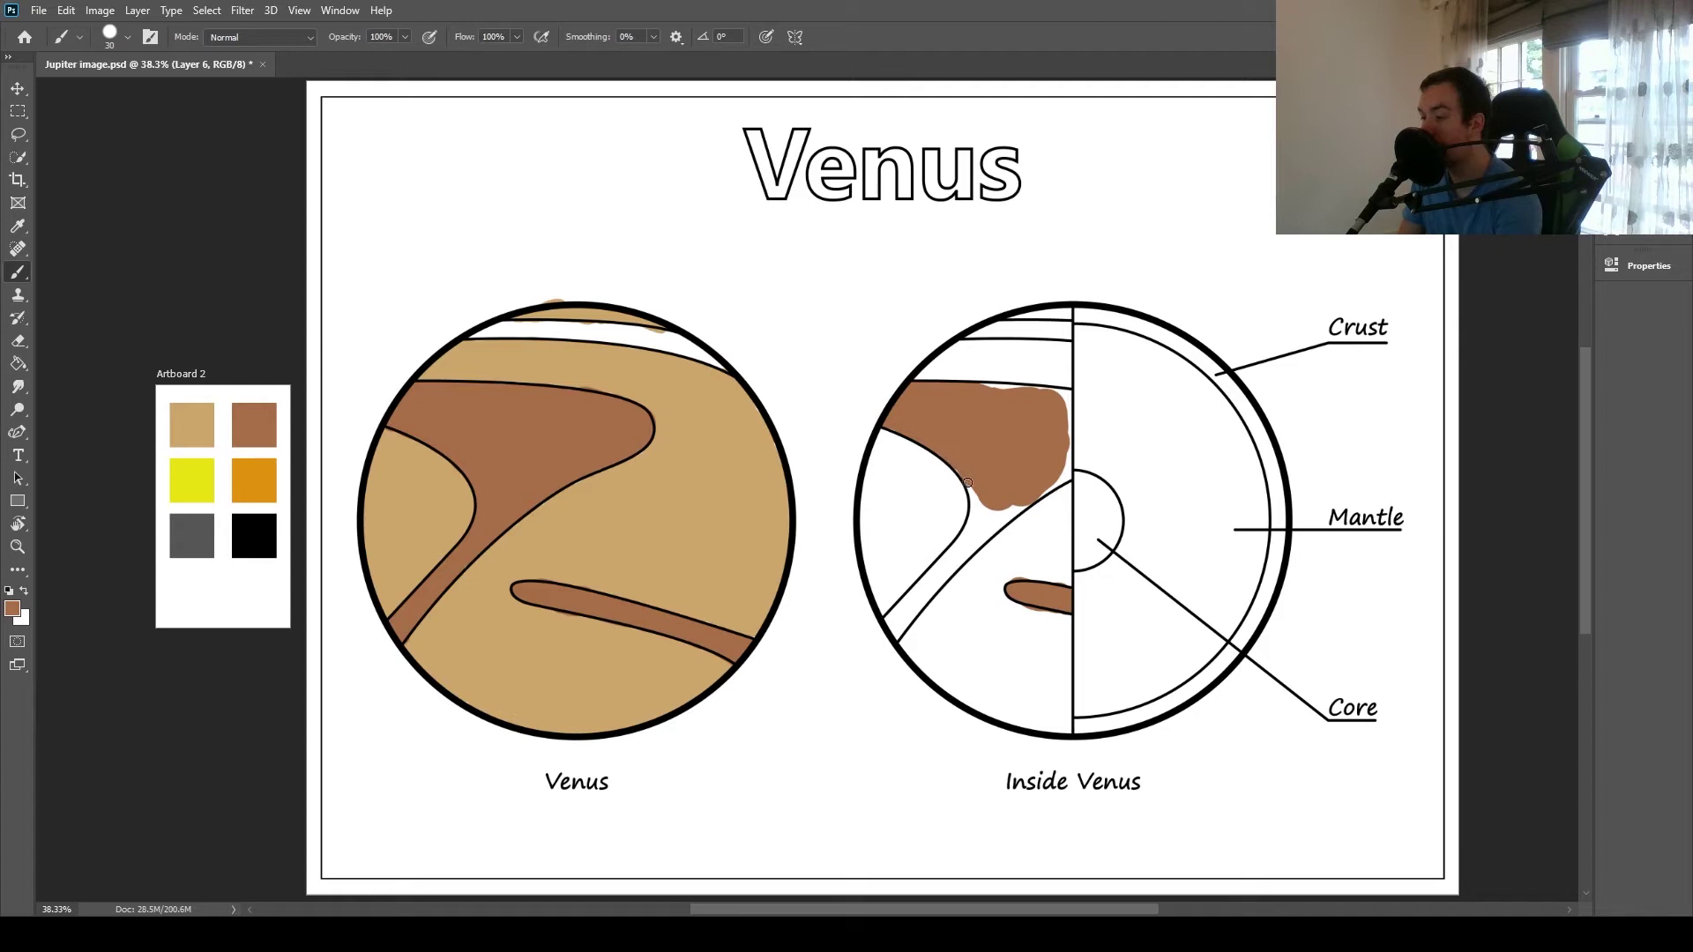
{"action": "left_click_drag", "start_coordinate": [976, 499], "coordinate": [976, 485]}
{"action": "left_click_drag", "start_coordinate": [1061, 424], "coordinate": [1067, 424]}
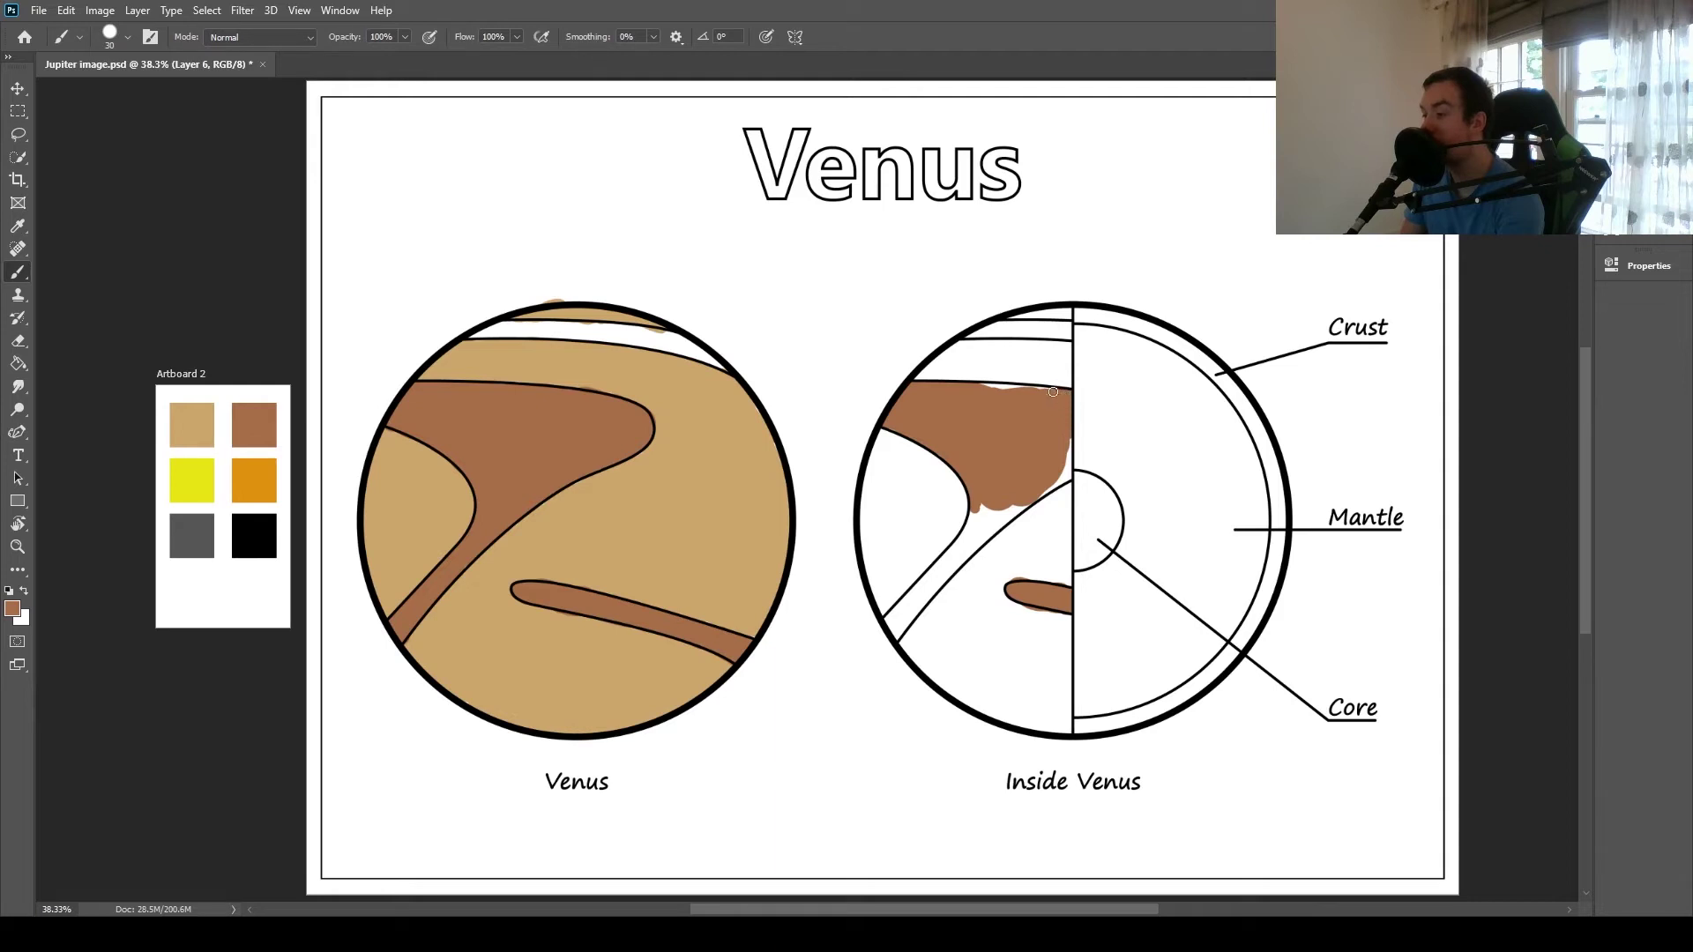
{"action": "left_click_drag", "start_coordinate": [1029, 389], "coordinate": [1018, 388]}
Step: Extend the brown along the vertical divider and down the diagonal line to its end
{"action": "left_click_drag", "start_coordinate": [1060, 449], "coordinate": [1068, 456]}
{"action": "left_click_drag", "start_coordinate": [1068, 466], "coordinate": [1068, 473]}
{"action": "left_click_drag", "start_coordinate": [1017, 509], "coordinate": [981, 523]}
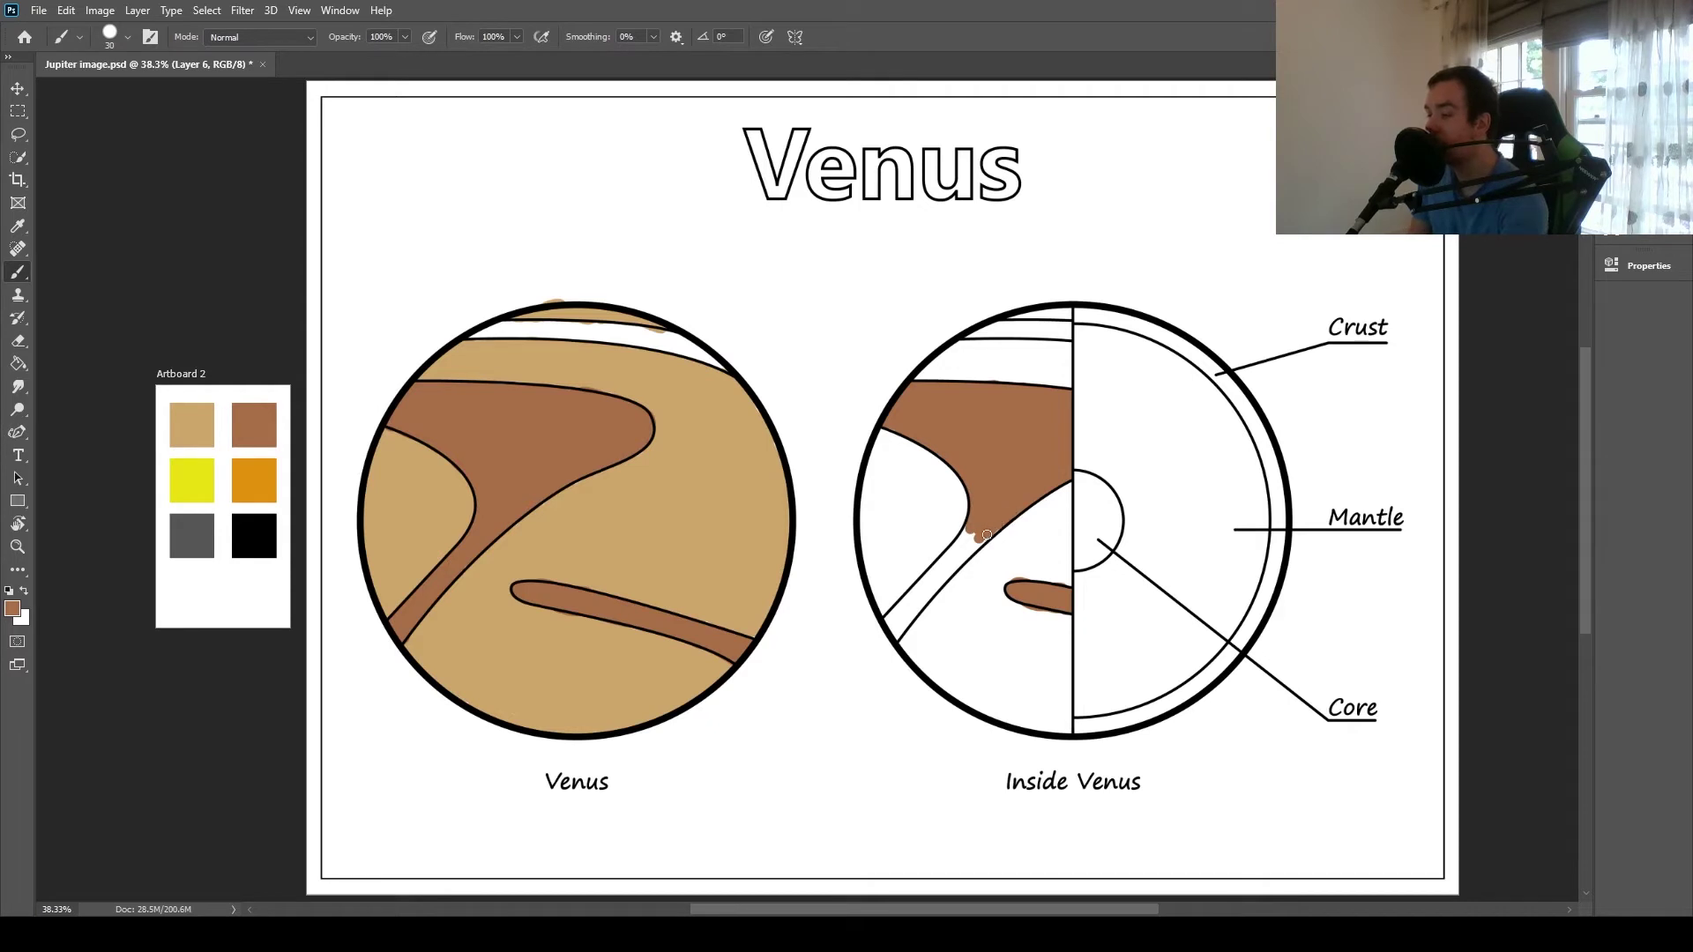
{"action": "mouse_move", "coordinate": [974, 544]}
{"action": "left_mouse_down"}
{"action": "mouse_move", "coordinate": [994, 532]}
{"action": "mouse_move", "coordinate": [927, 573]}
{"action": "mouse_move", "coordinate": [895, 632]}
{"action": "mouse_move", "coordinate": [959, 557]}
{"action": "mouse_move", "coordinate": [894, 626]}
{"action": "left_mouse_up"}
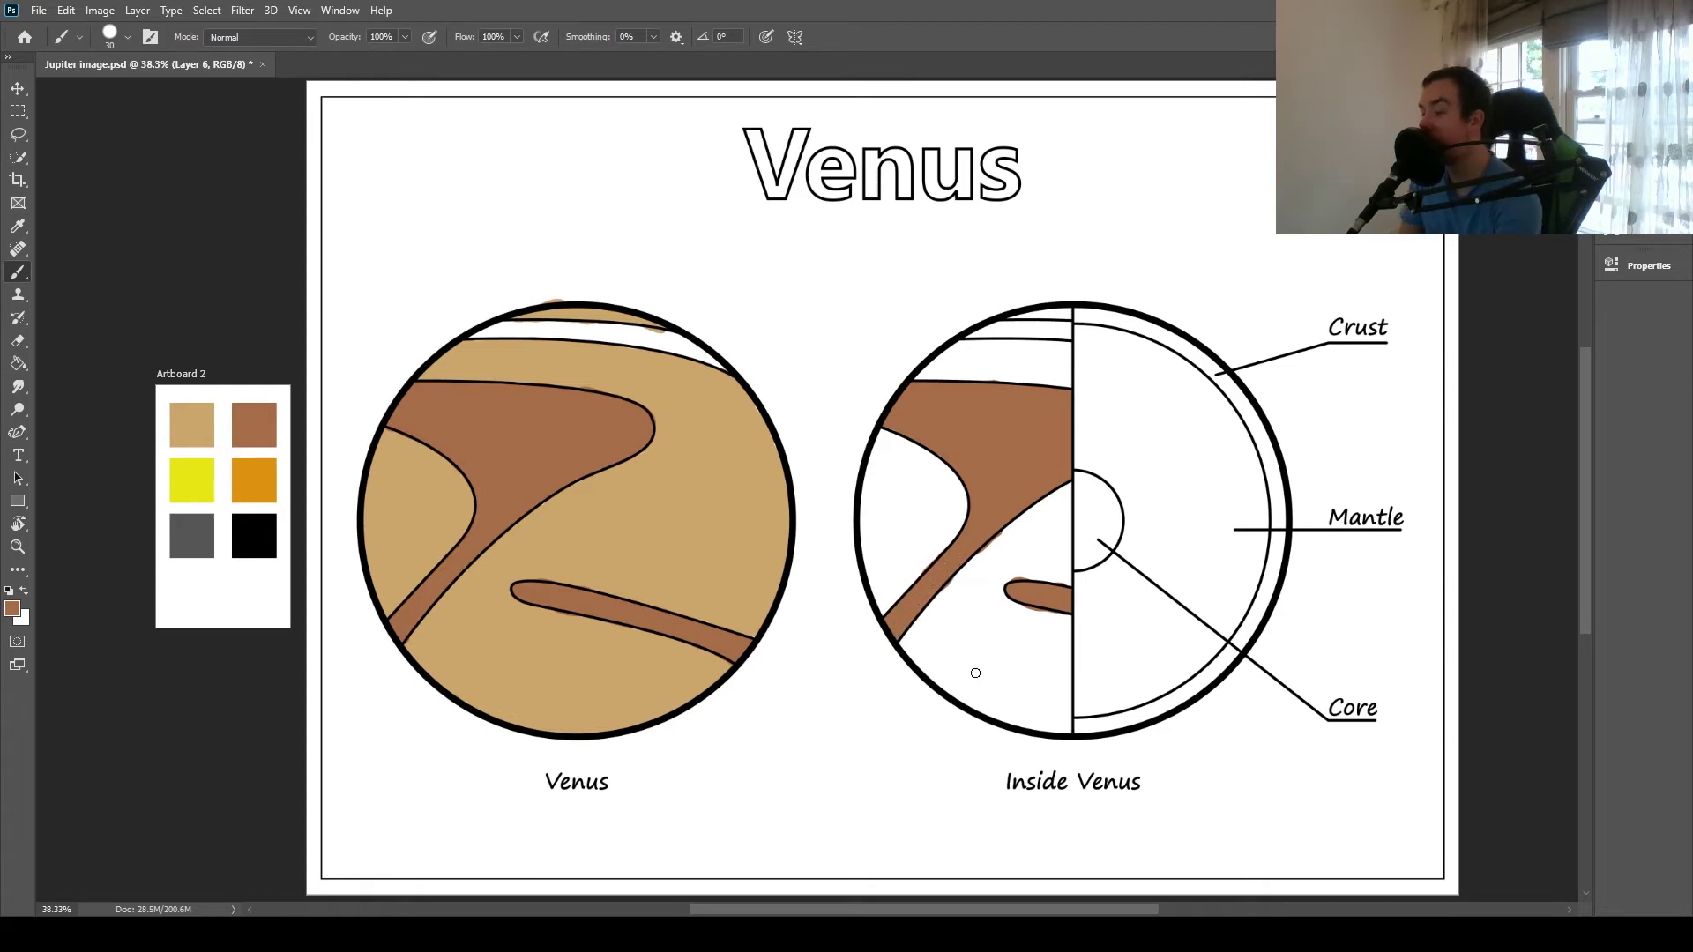
Step: Sample the tan from the Venus surface as the brush colour
{"action": "key", "text": "i"}
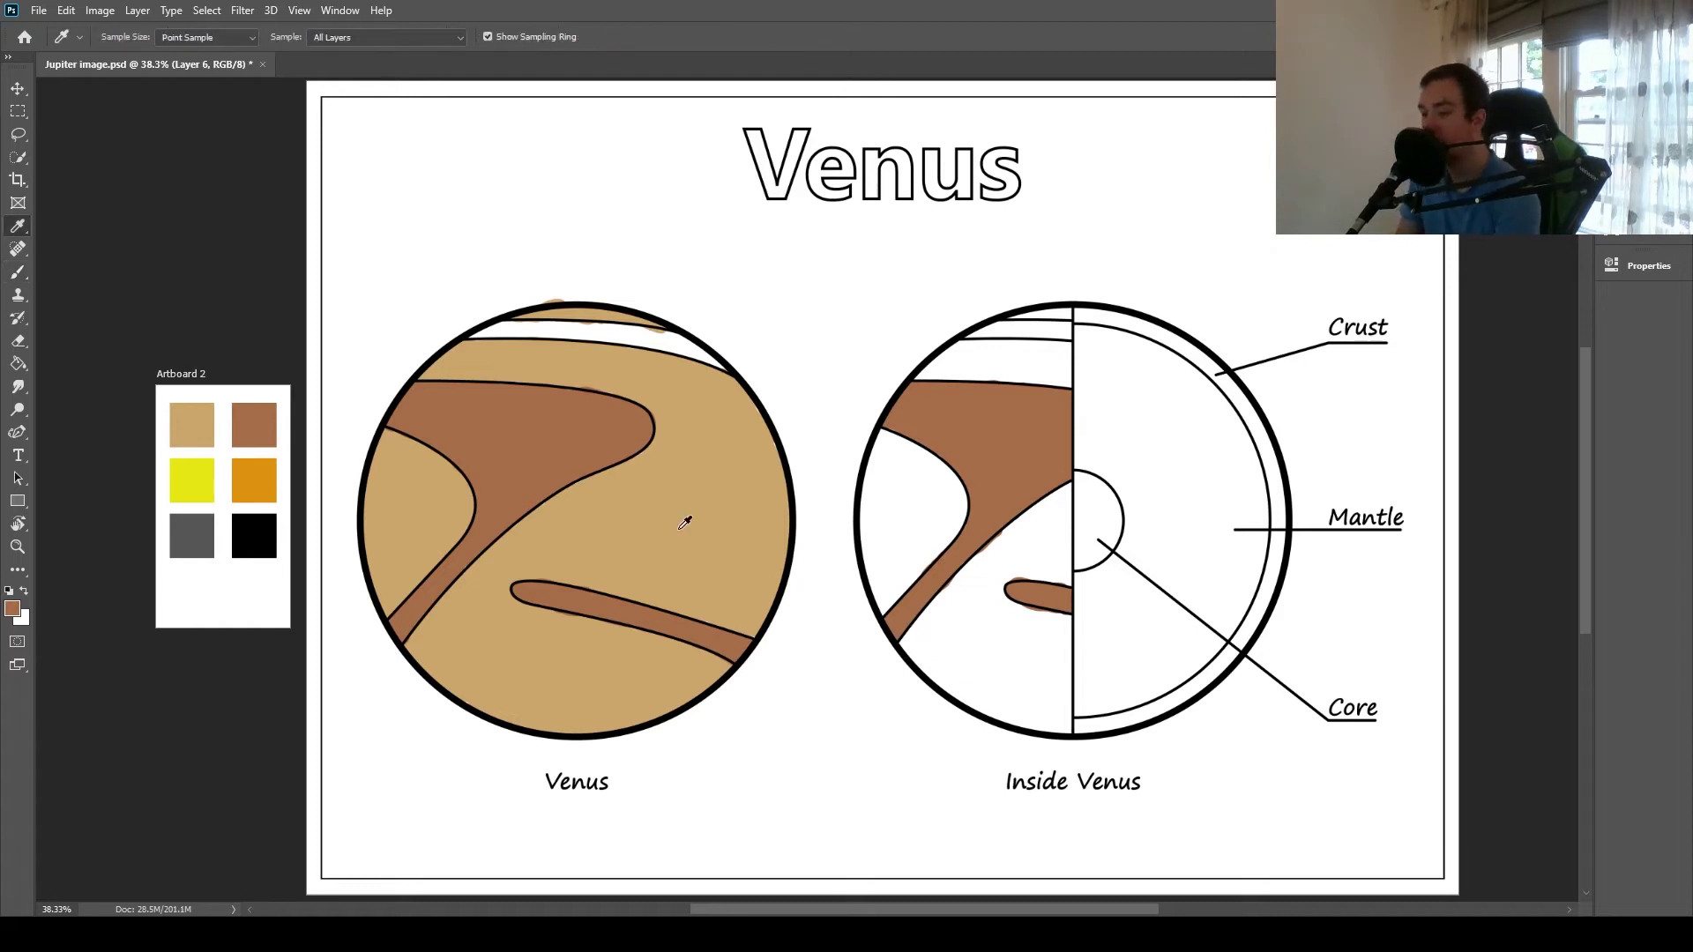
{"action": "left_click", "coordinate": [706, 501]}
{"action": "key", "text": "b"}
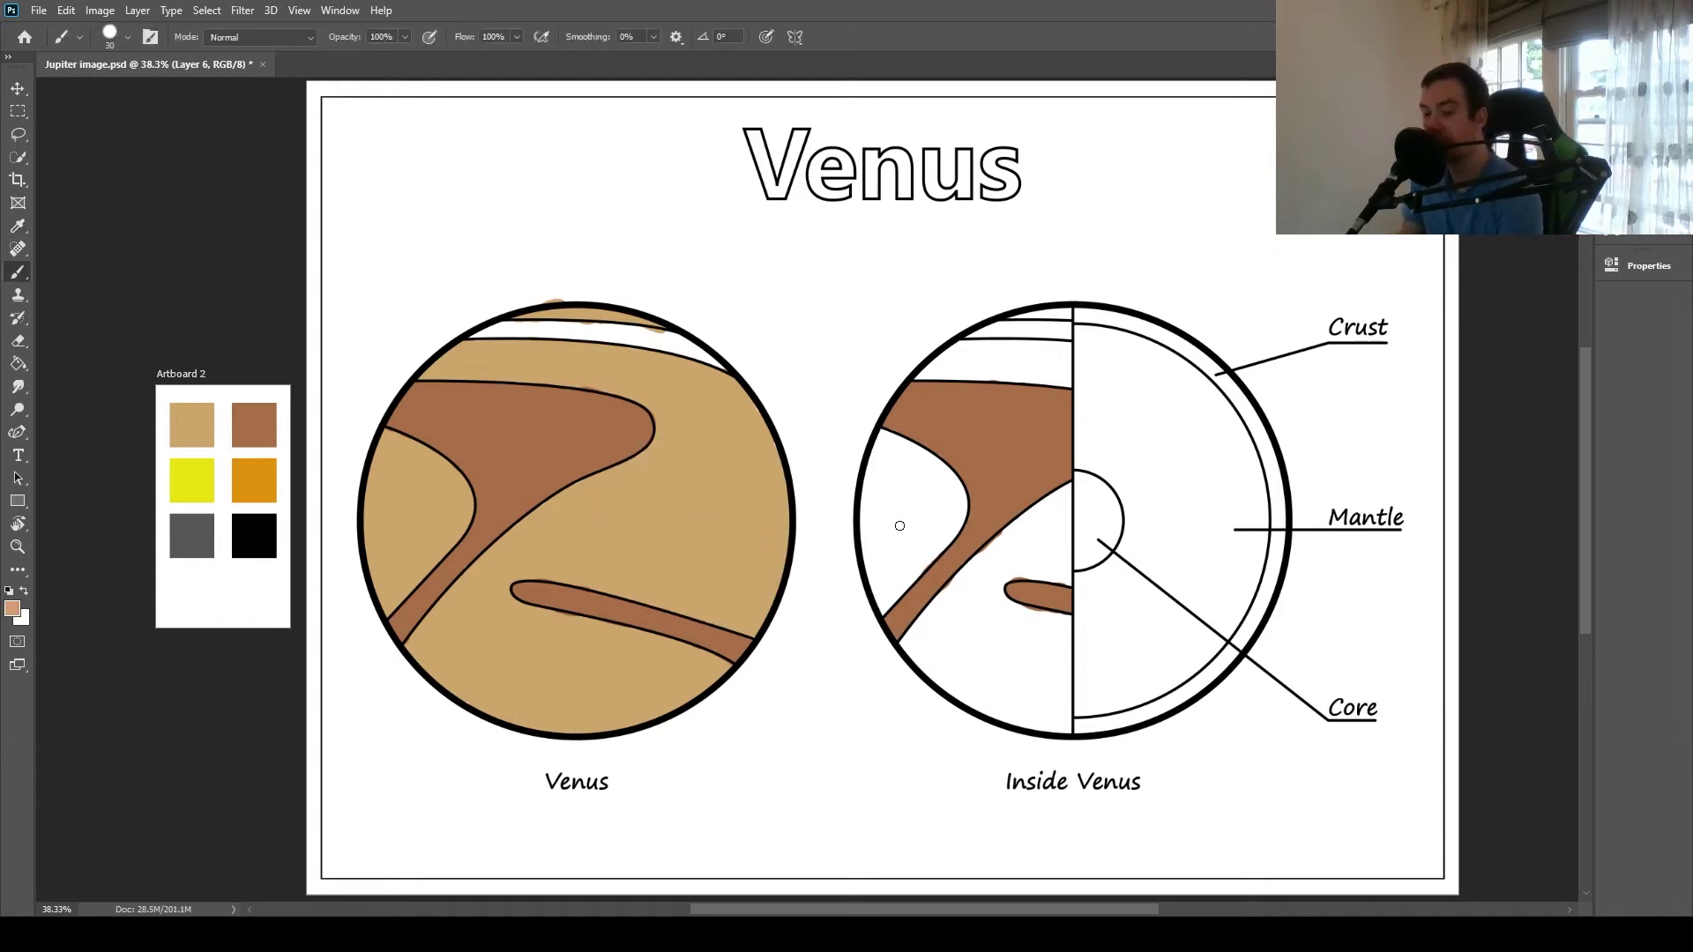
Step: Paint tan along the left edge and down the left region of the Inside Venus cutaway
{"action": "mouse_move", "coordinate": [866, 462]}
{"action": "left_mouse_down"}
{"action": "mouse_move", "coordinate": [885, 484]}
{"action": "mouse_move", "coordinate": [873, 465]}
{"action": "left_mouse_up"}
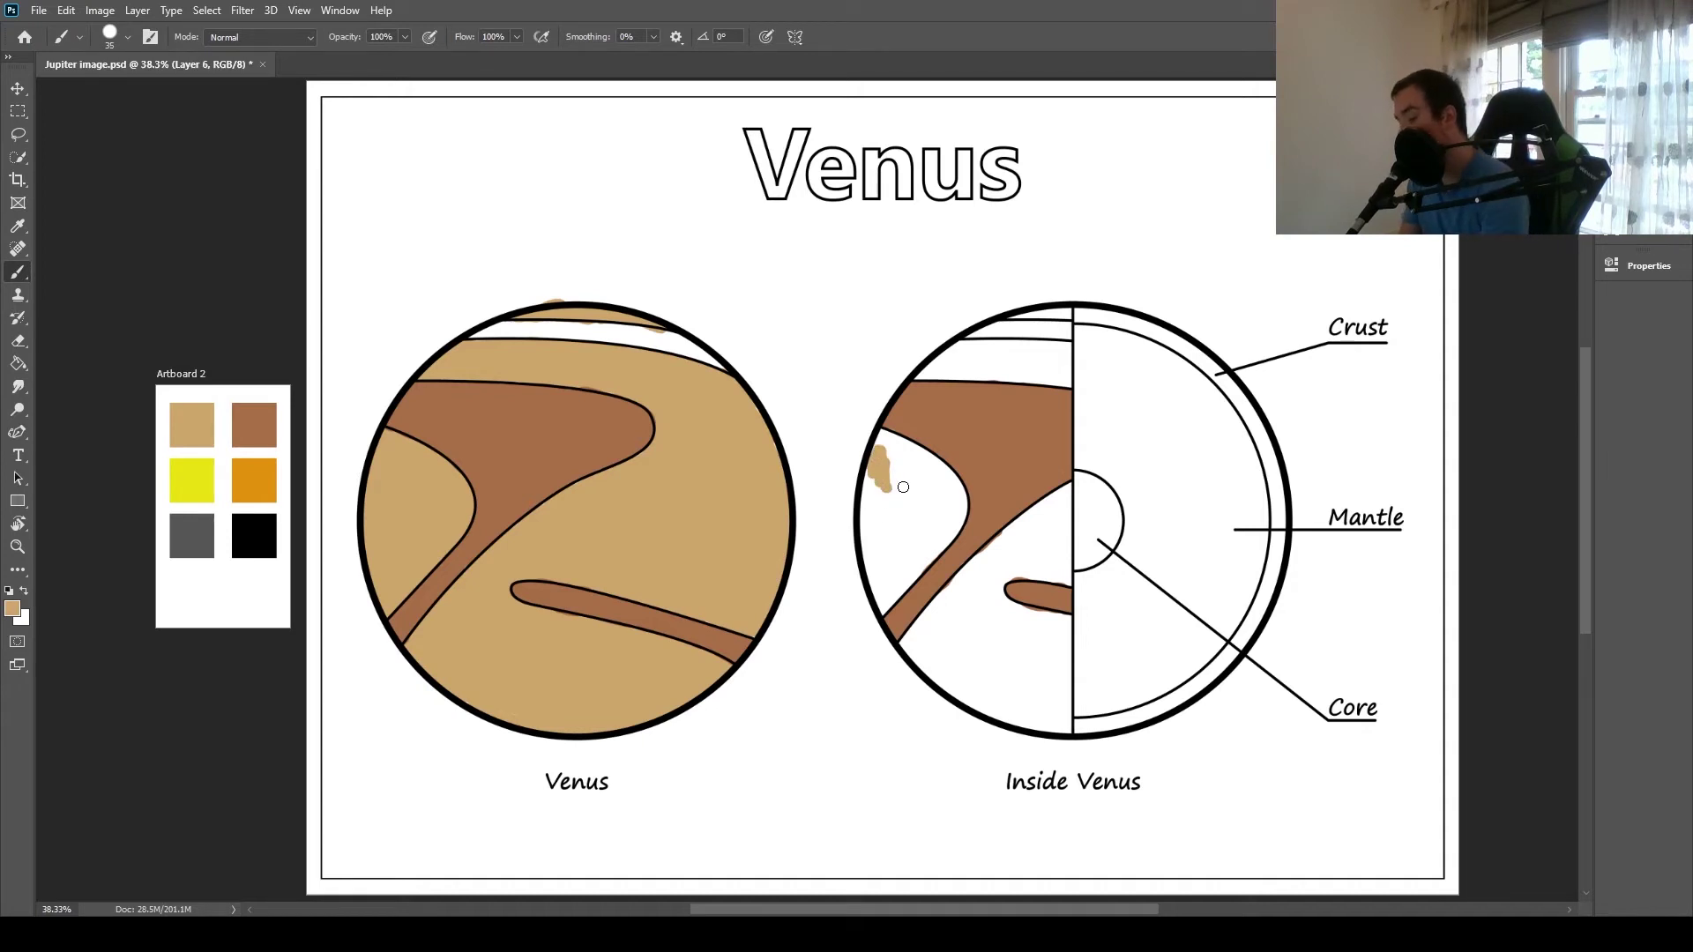
{"action": "key", "text": "bracketright"}
{"action": "key", "text": "bracketright"}
{"action": "key", "text": "bracketright"}
{"action": "key", "text": "bracketright"}
{"action": "key", "text": "bracketright"}
{"action": "key", "text": "bracketright"}
{"action": "key", "text": "bracketright"}
{"action": "mouse_move", "coordinate": [891, 466]}
{"action": "left_mouse_down"}
{"action": "mouse_move", "coordinate": [929, 525]}
{"action": "mouse_move", "coordinate": [890, 583]}
{"action": "mouse_move", "coordinate": [883, 483]}
{"action": "mouse_move", "coordinate": [903, 528]}
{"action": "mouse_move", "coordinate": [909, 492]}
{"action": "mouse_move", "coordinate": [916, 525]}
{"action": "mouse_move", "coordinate": [946, 499]}
{"action": "mouse_move", "coordinate": [887, 451]}
{"action": "left_mouse_up"}
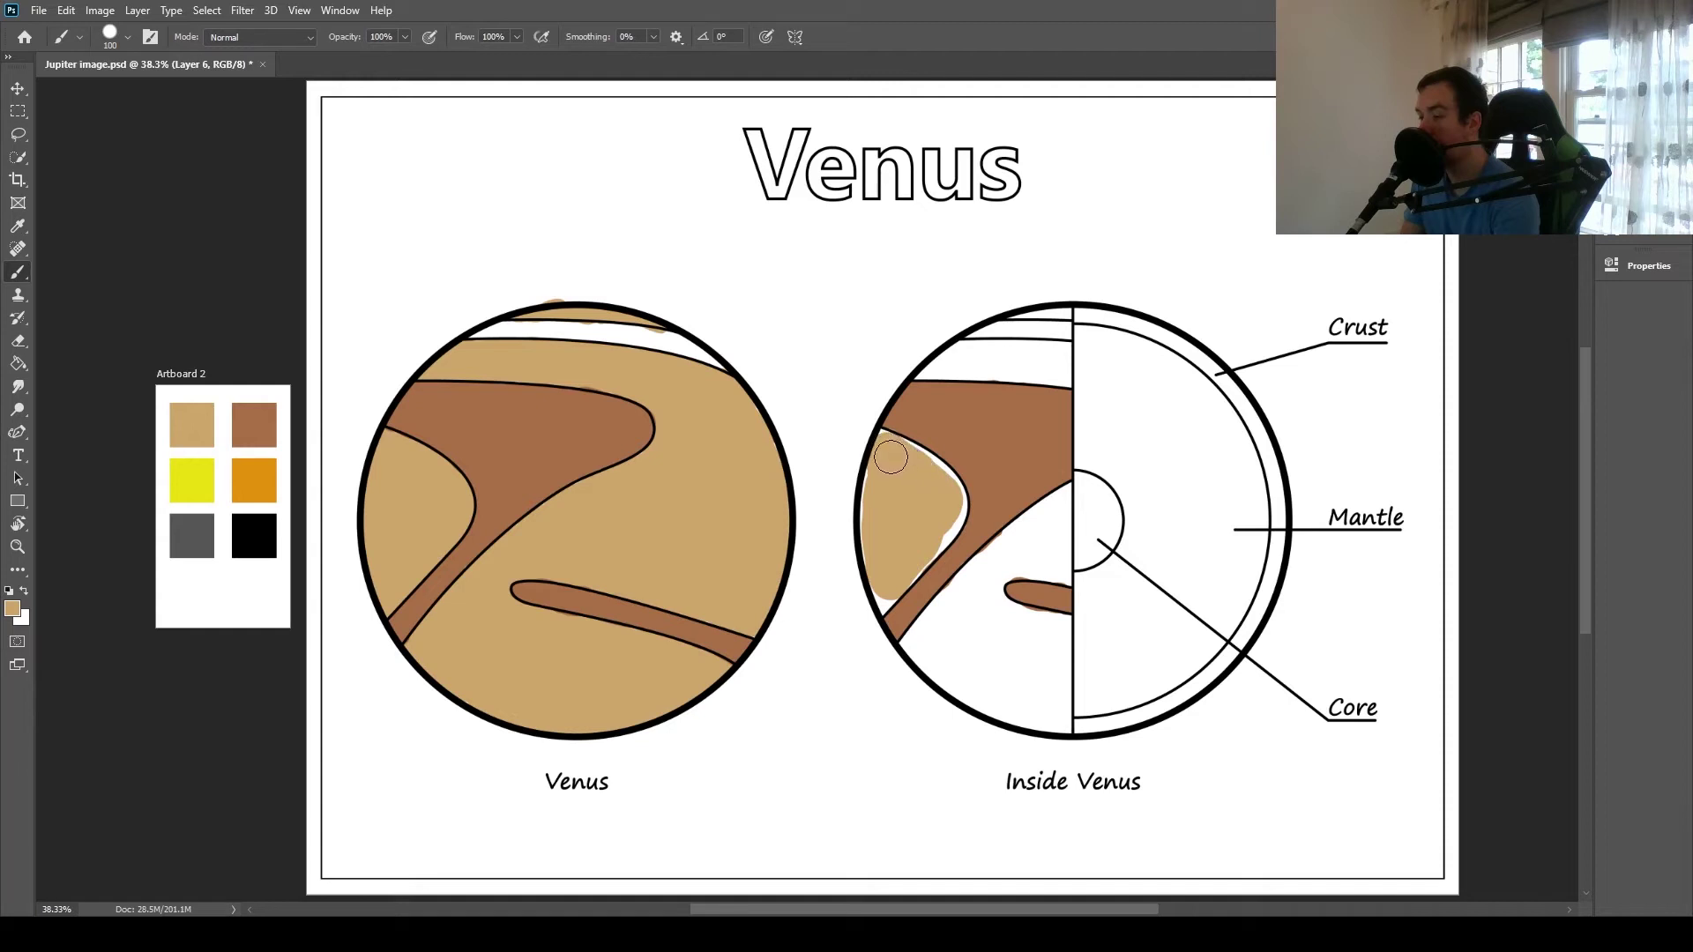
{"action": "key", "text": "bracketleft"}
{"action": "key", "text": "bracketleft"}
{"action": "key", "text": "bracketleft"}
{"action": "key", "text": "bracketleft"}
{"action": "key", "text": "bracketleft"}
{"action": "key", "text": "bracketleft"}
{"action": "key", "text": "bracketleft"}
{"action": "key", "text": "bracketleft"}
{"action": "key", "text": "bracketleft"}
{"action": "key", "text": "bracketleft"}
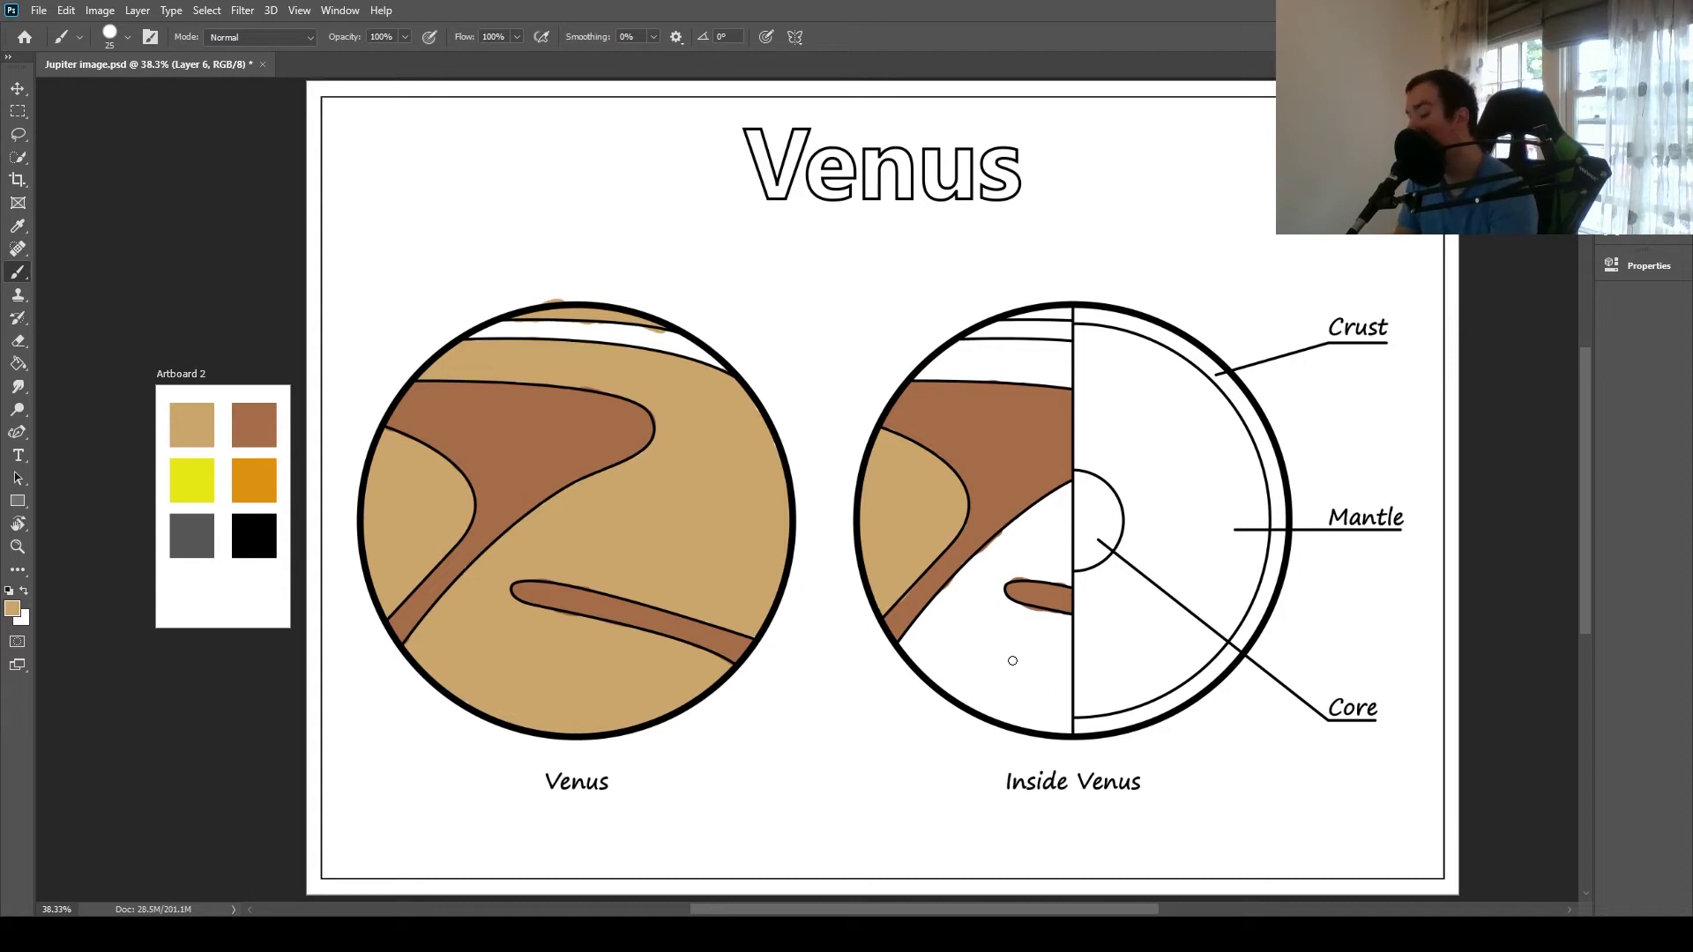
Step: Paint tan from the cutaway's bottom edge upward along the dividing line
{"action": "key", "text": "bracketright"}
{"action": "key", "text": "bracketright"}
{"action": "key", "text": "bracketright"}
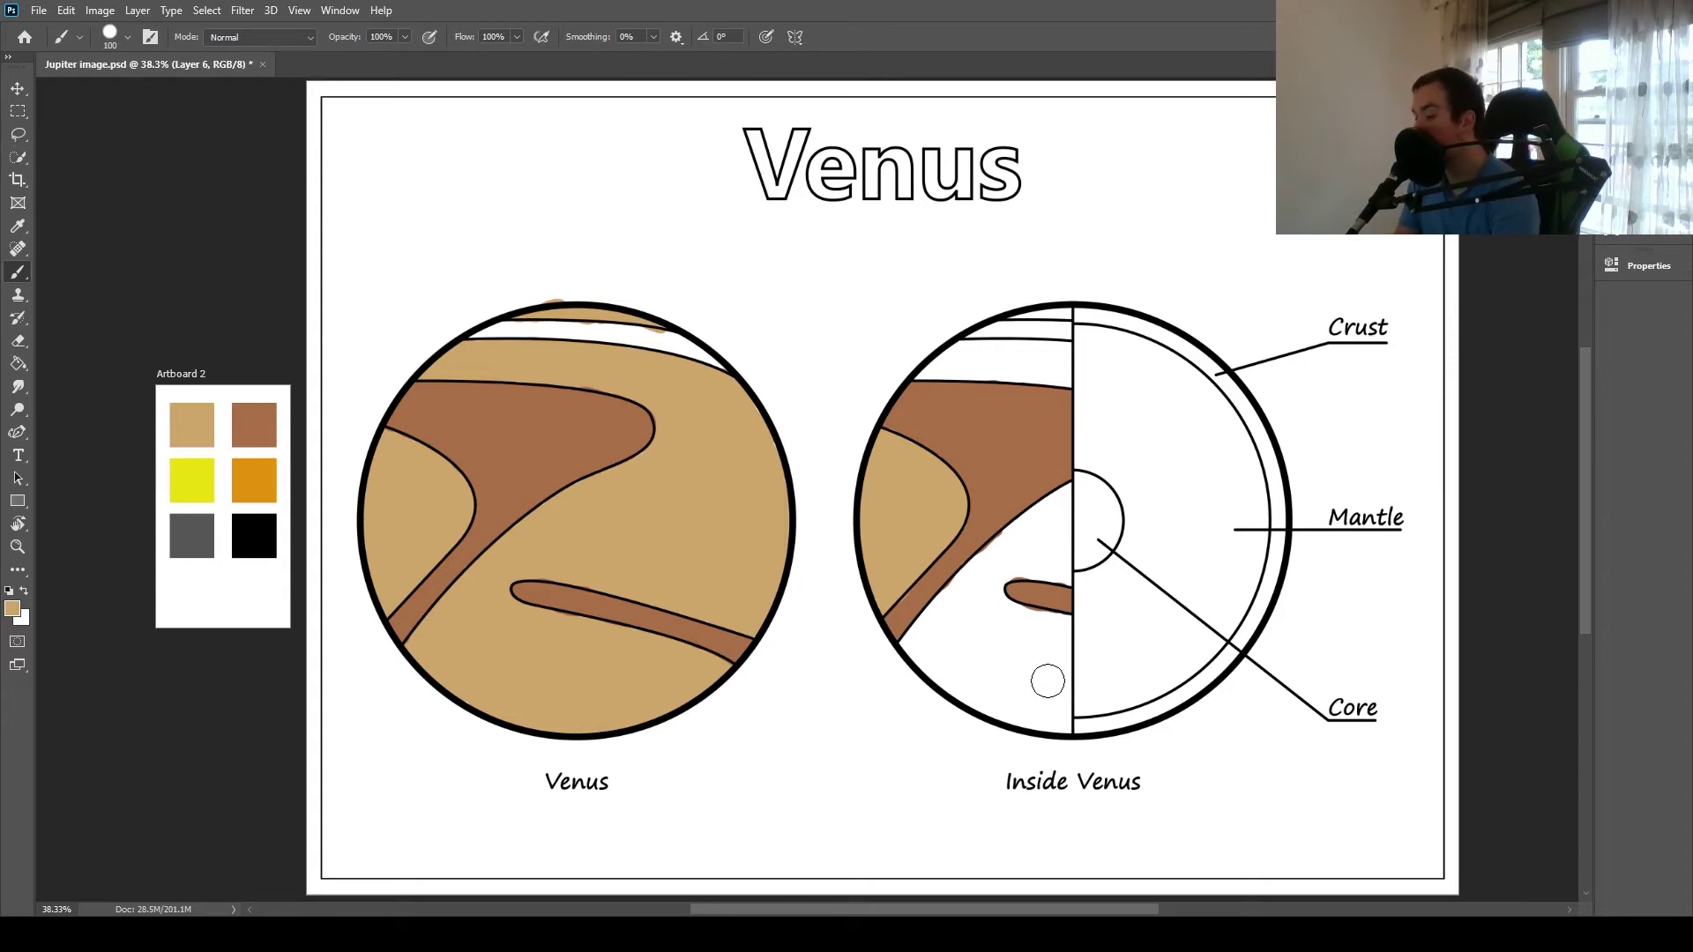
{"action": "key", "text": "bracketright"}
{"action": "key", "text": "bracketright"}
{"action": "key", "text": "bracketright"}
{"action": "key", "text": "bracketright"}
{"action": "key", "text": "bracketleft"}
{"action": "key", "text": "bracketleft"}
{"action": "key", "text": "bracketleft"}
{"action": "left_click", "coordinate": [1062, 726]}
{"action": "mouse_move", "coordinate": [1063, 727]}
{"action": "left_mouse_down"}
{"action": "mouse_move", "coordinate": [1060, 617]}
{"action": "mouse_move", "coordinate": [995, 600]}
{"action": "mouse_move", "coordinate": [1031, 628]}
{"action": "mouse_move", "coordinate": [1030, 652]}
{"action": "left_mouse_up"}
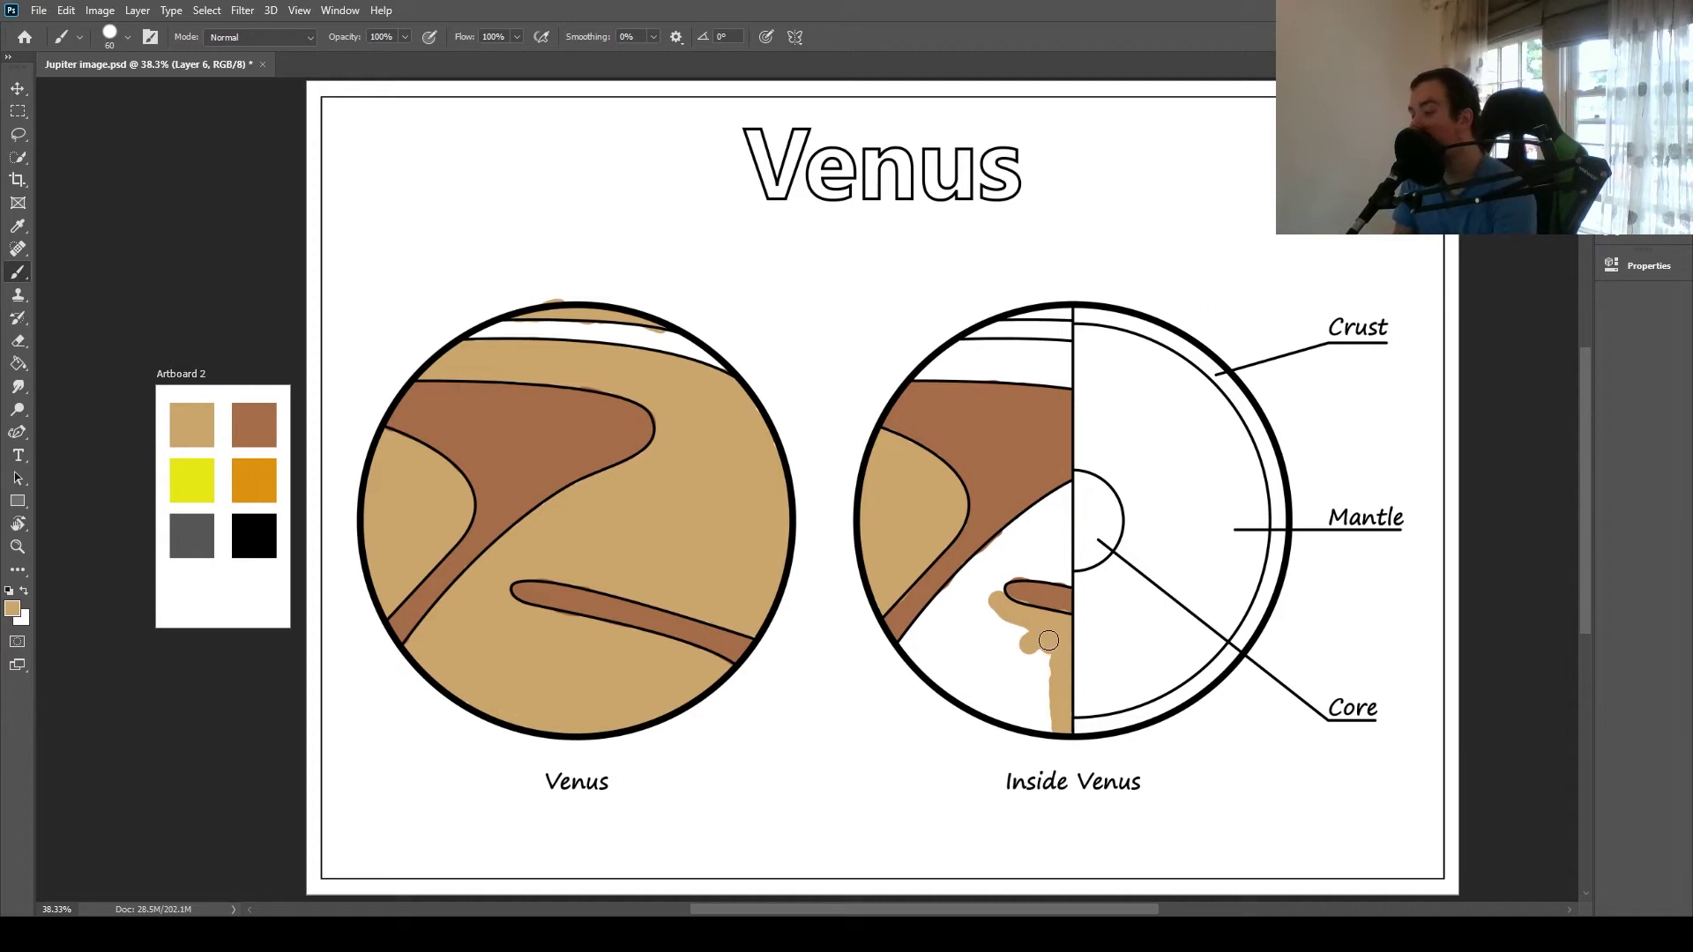
Step: With a larger brush, fill the lower-left area below the brown band with tan
{"action": "key", "text": "bracketright"}
{"action": "key", "text": "bracketright"}
{"action": "key", "text": "bracketright"}
{"action": "mouse_move", "coordinate": [1048, 641]}
{"action": "left_mouse_down"}
{"action": "mouse_move", "coordinate": [1028, 652]}
{"action": "mouse_move", "coordinate": [1040, 681]}
{"action": "mouse_move", "coordinate": [959, 656]}
{"action": "mouse_move", "coordinate": [945, 632]}
{"action": "mouse_move", "coordinate": [986, 630]}
{"action": "mouse_move", "coordinate": [1015, 666]}
{"action": "left_mouse_up"}
{"action": "key", "text": "bracketright"}
{"action": "key", "text": "bracketright"}
{"action": "key", "text": "bracketright"}
{"action": "key", "text": "bracketright"}
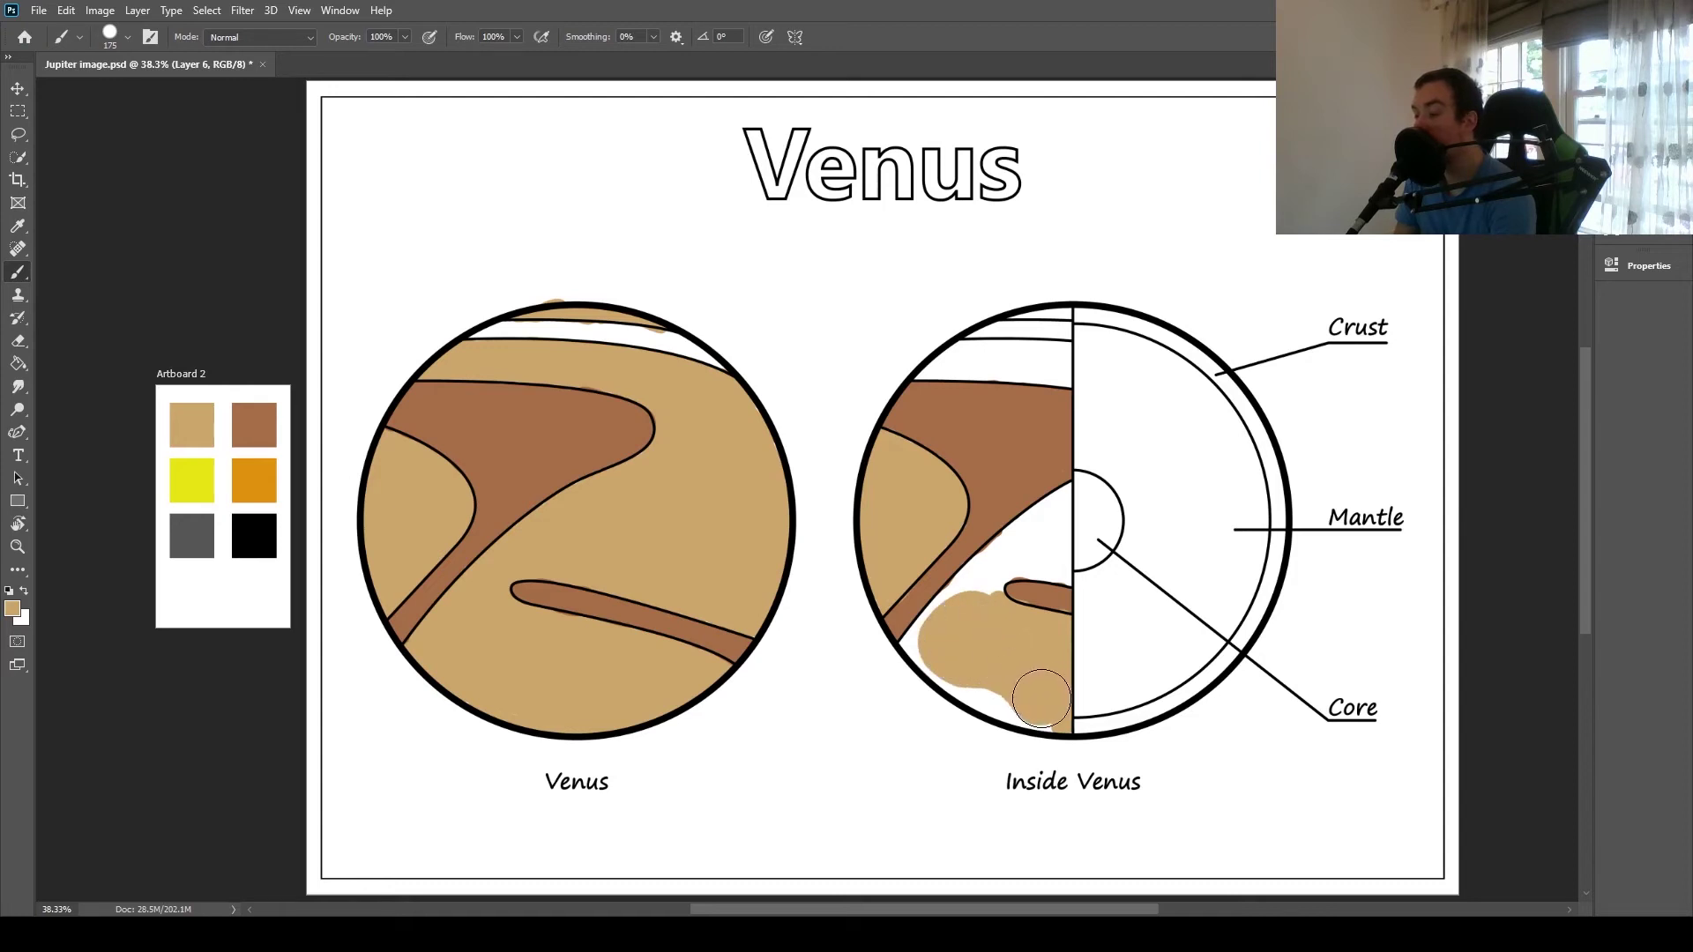
{"action": "left_click_drag", "start_coordinate": [1041, 698], "coordinate": [956, 650]}
{"action": "key", "text": "bracketleft"}
{"action": "key", "text": "bracketleft"}
{"action": "key", "text": "bracketleft"}
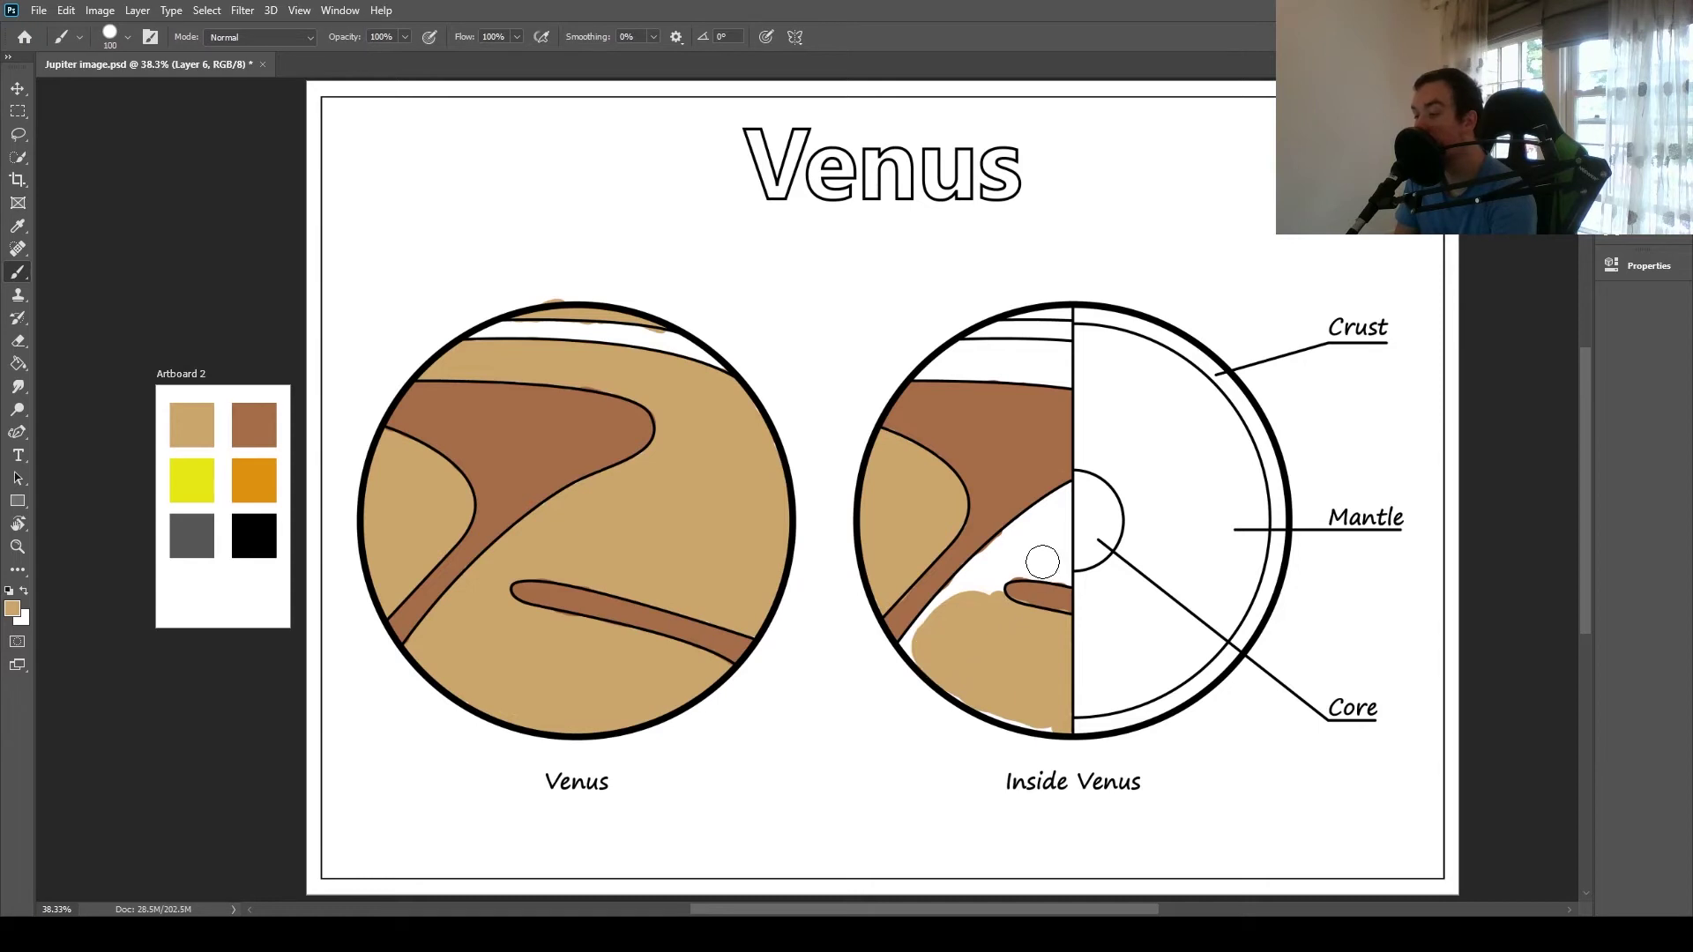
{"action": "key", "text": "bracketleft"}
{"action": "key", "text": "bracketleft"}
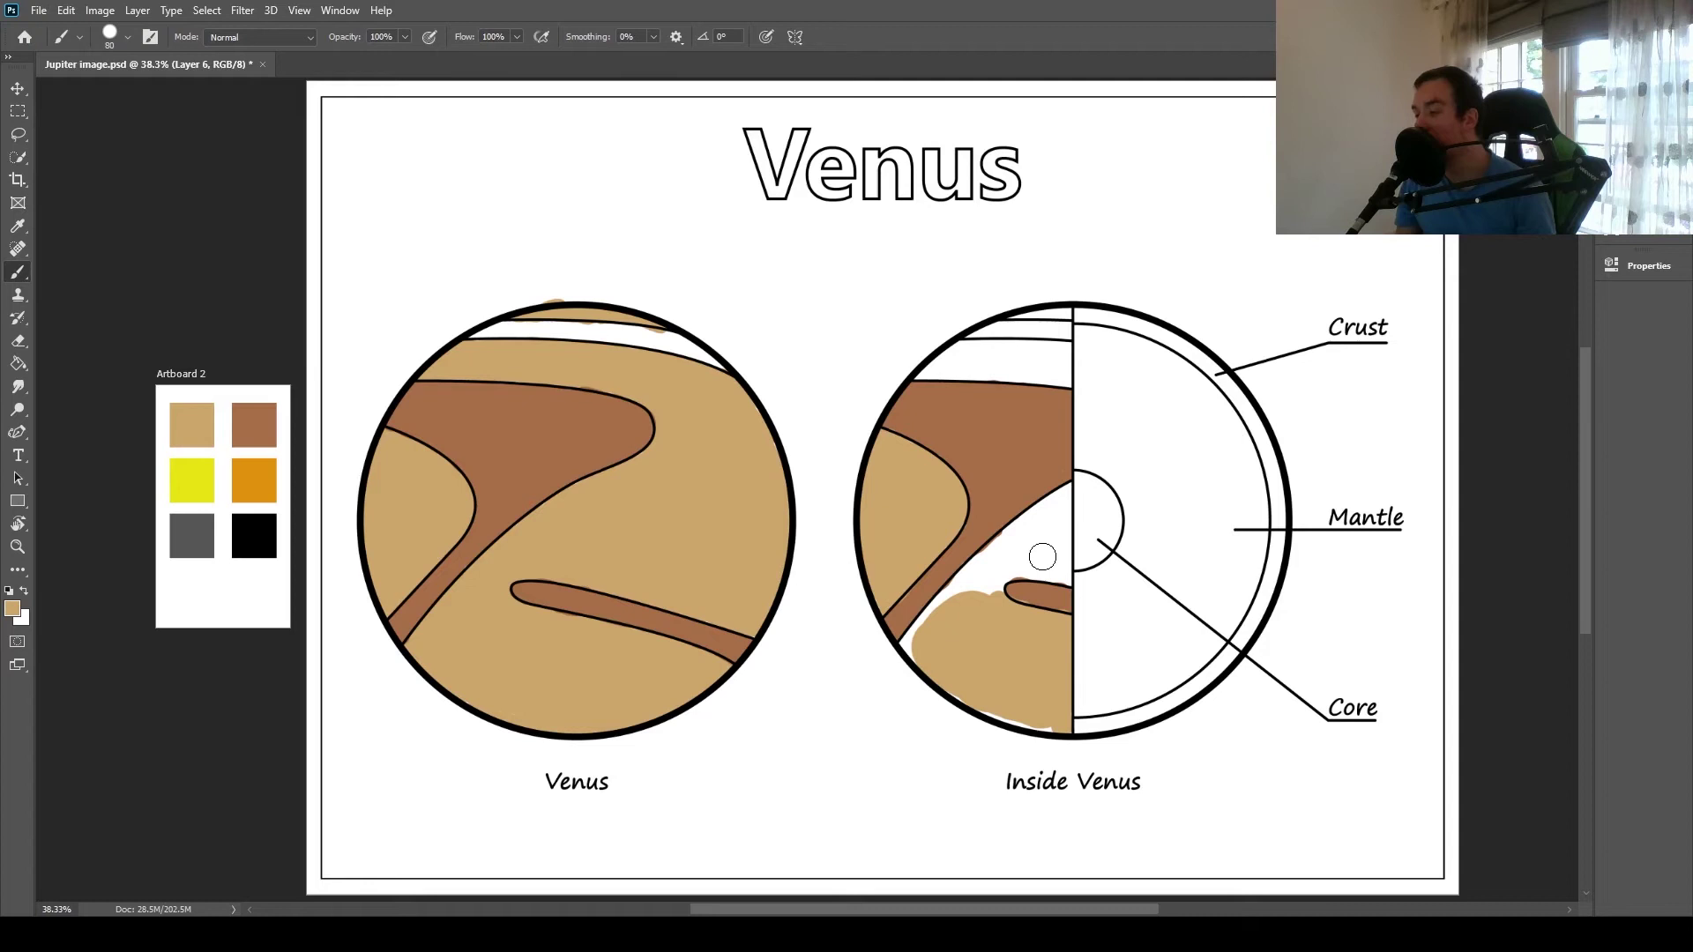
Step: Paint tan over the white gaps in the Inside Venus crust strip, resizing the brush for fine edges
{"action": "mouse_move", "coordinate": [1040, 557]}
{"action": "left_mouse_down"}
{"action": "mouse_move", "coordinate": [1043, 541]}
{"action": "mouse_move", "coordinate": [965, 582]}
{"action": "mouse_move", "coordinate": [1054, 512]}
{"action": "mouse_move", "coordinate": [1054, 568]}
{"action": "mouse_move", "coordinate": [1011, 568]}
{"action": "left_mouse_up"}
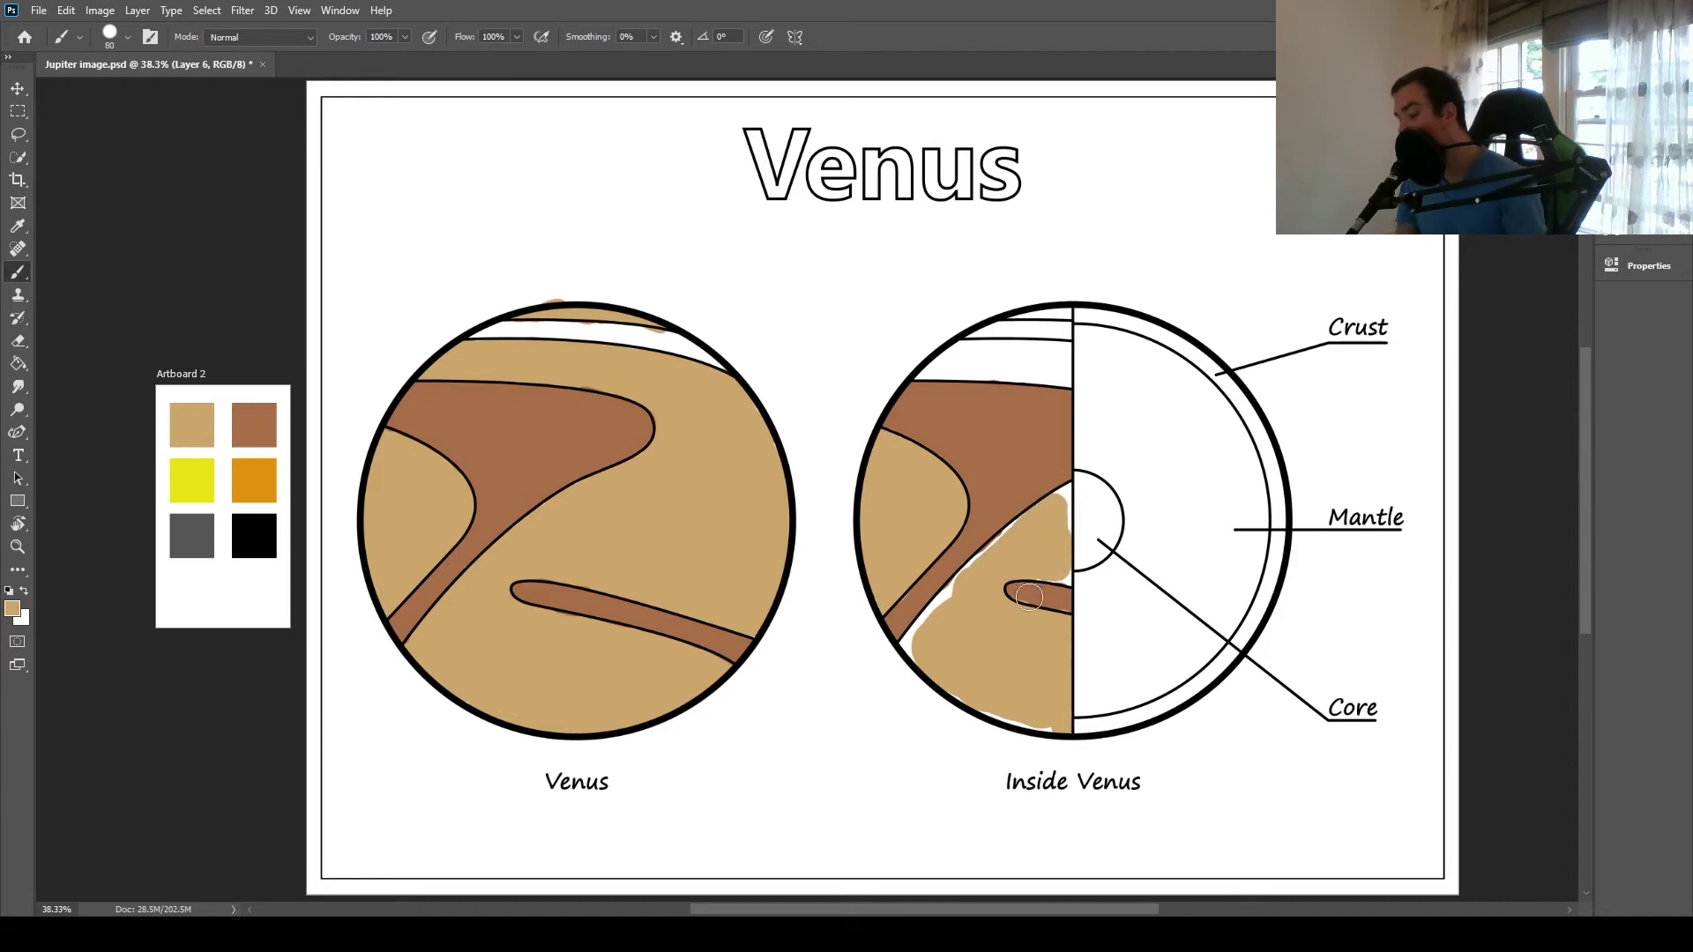
{"action": "key", "text": "bracketleft"}
{"action": "key", "text": "bracketleft"}
{"action": "key", "text": "bracketleft"}
{"action": "key", "text": "bracketleft"}
{"action": "key", "text": "bracketleft"}
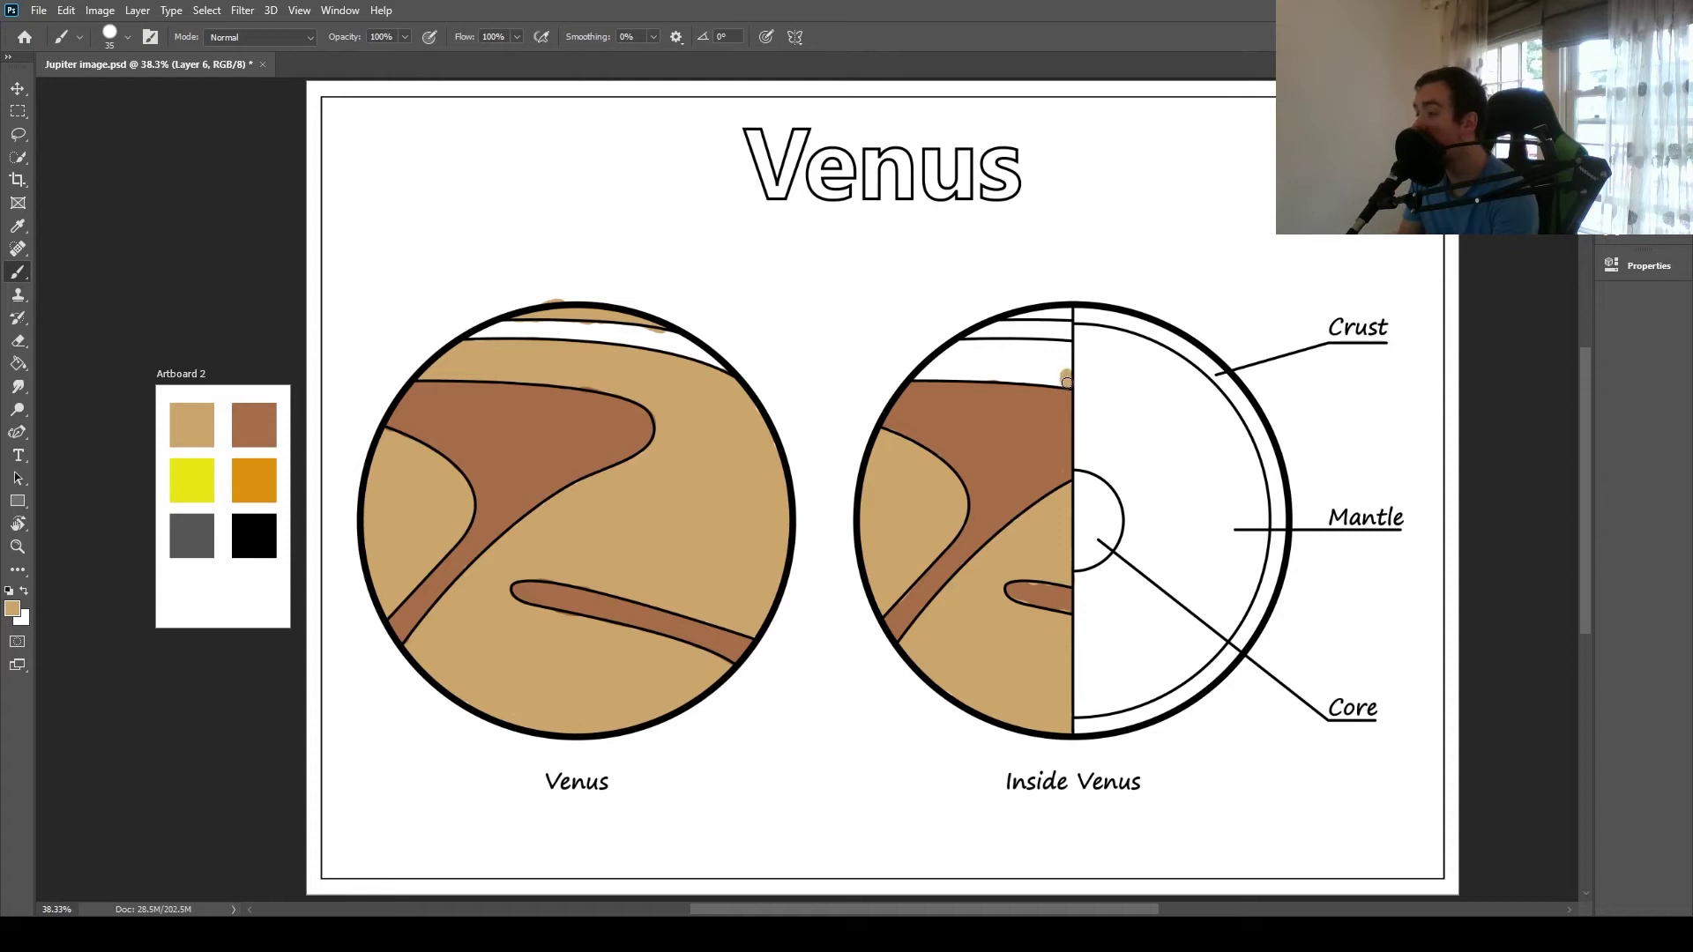
{"action": "mouse_move", "coordinate": [1066, 382]}
{"action": "left_mouse_down"}
{"action": "mouse_move", "coordinate": [1038, 349]}
{"action": "mouse_move", "coordinate": [1036, 369]}
{"action": "mouse_move", "coordinate": [1056, 371]}
{"action": "mouse_move", "coordinate": [955, 365]}
{"action": "mouse_move", "coordinate": [1056, 357]}
{"action": "mouse_move", "coordinate": [983, 357]}
{"action": "left_mouse_up"}
{"action": "key", "text": "bracketright"}
{"action": "key", "text": "bracketright"}
{"action": "key", "text": "bracketright"}
{"action": "key", "text": "bracketright"}
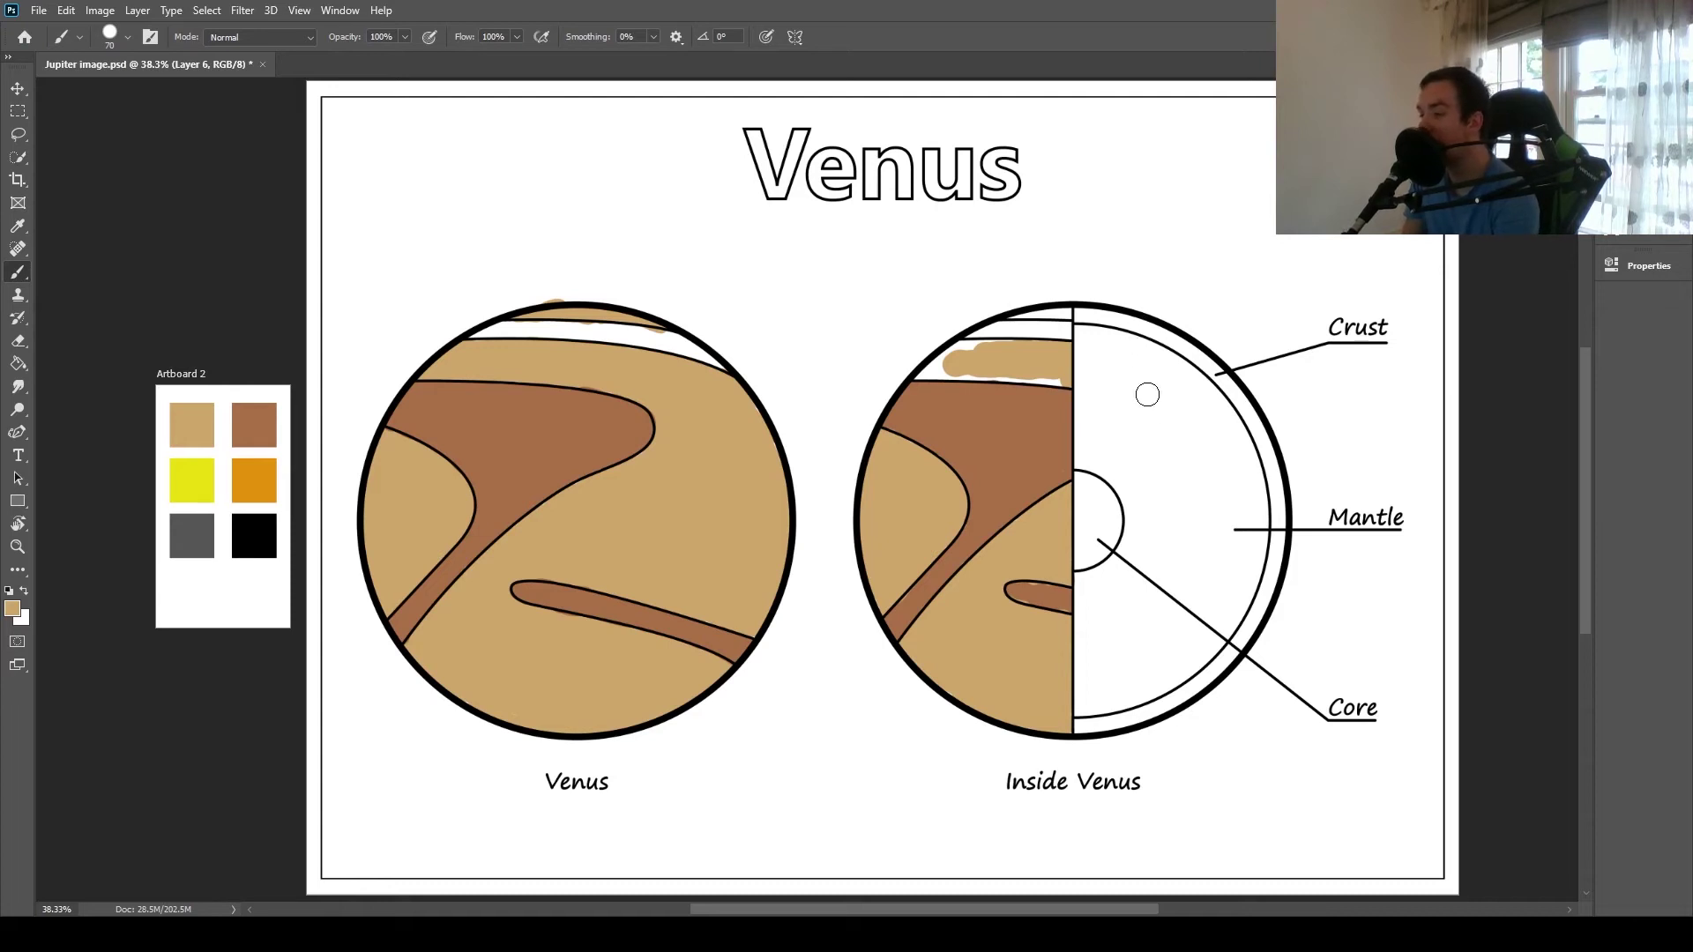
{"action": "mouse_move", "coordinate": [1007, 368]}
{"action": "left_mouse_down"}
{"action": "mouse_move", "coordinate": [1058, 376]}
{"action": "mouse_move", "coordinate": [937, 369]}
{"action": "mouse_move", "coordinate": [1050, 347]}
{"action": "left_mouse_up"}
{"action": "key", "text": "bracketleft"}
{"action": "key", "text": "bracketleft"}
{"action": "key", "text": "bracketleft"}
{"action": "key", "text": "bracketleft"}
{"action": "left_click_drag", "start_coordinate": [937, 371], "coordinate": [925, 372]}
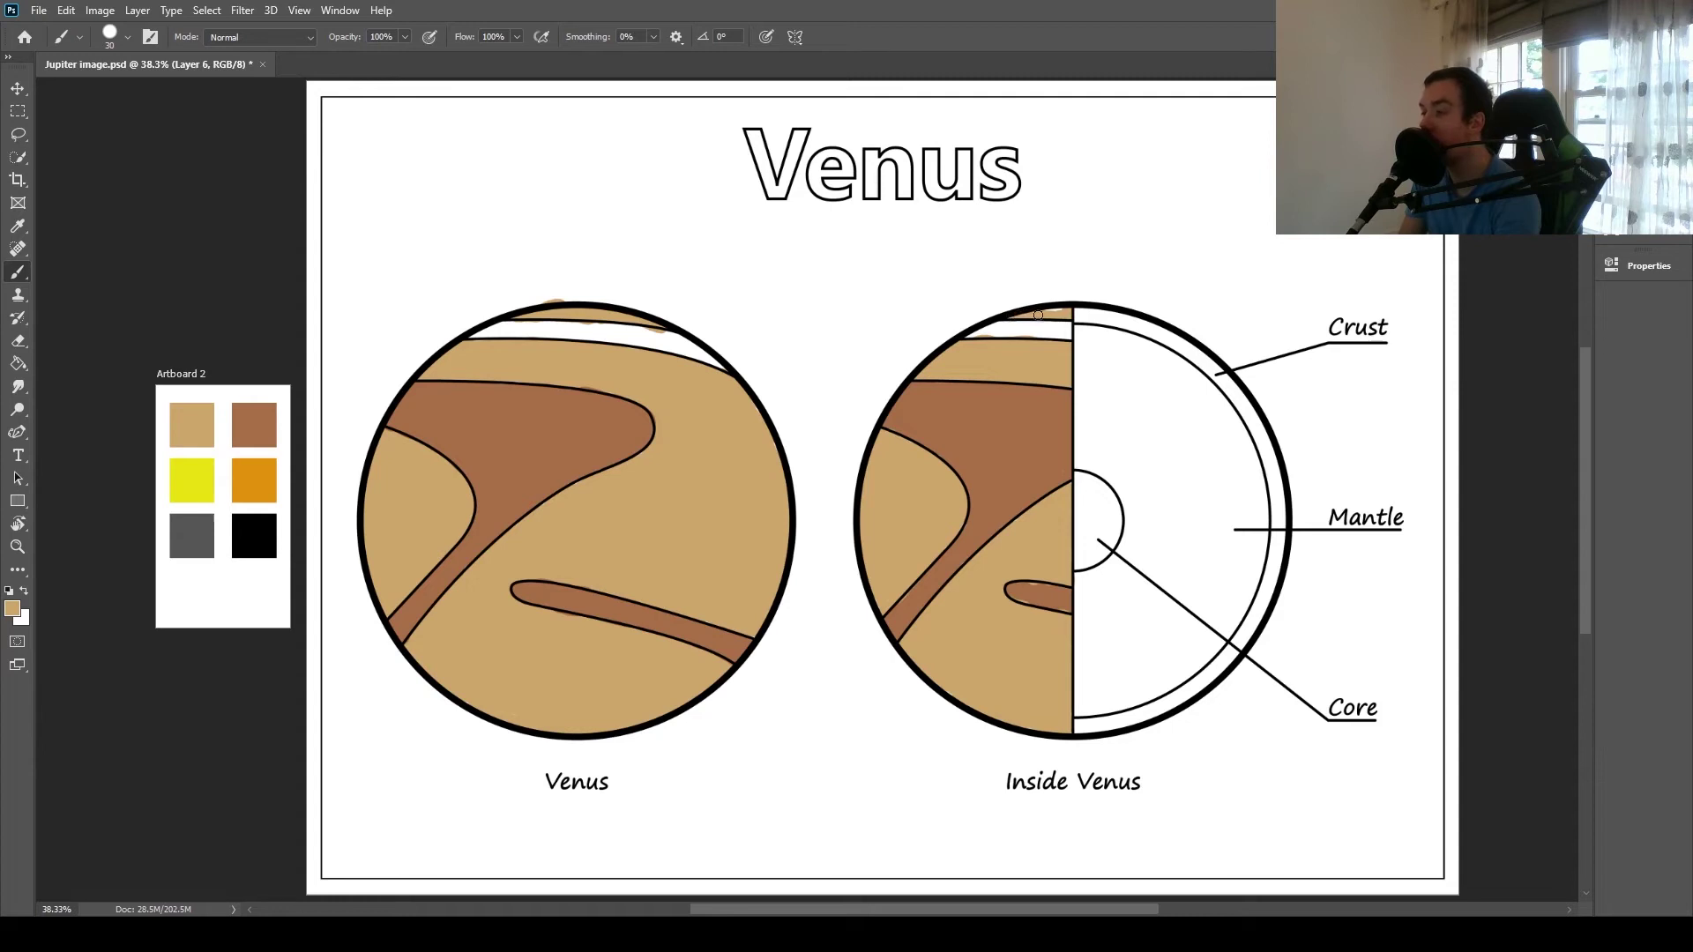
{"action": "left_click", "coordinate": [1064, 310]}
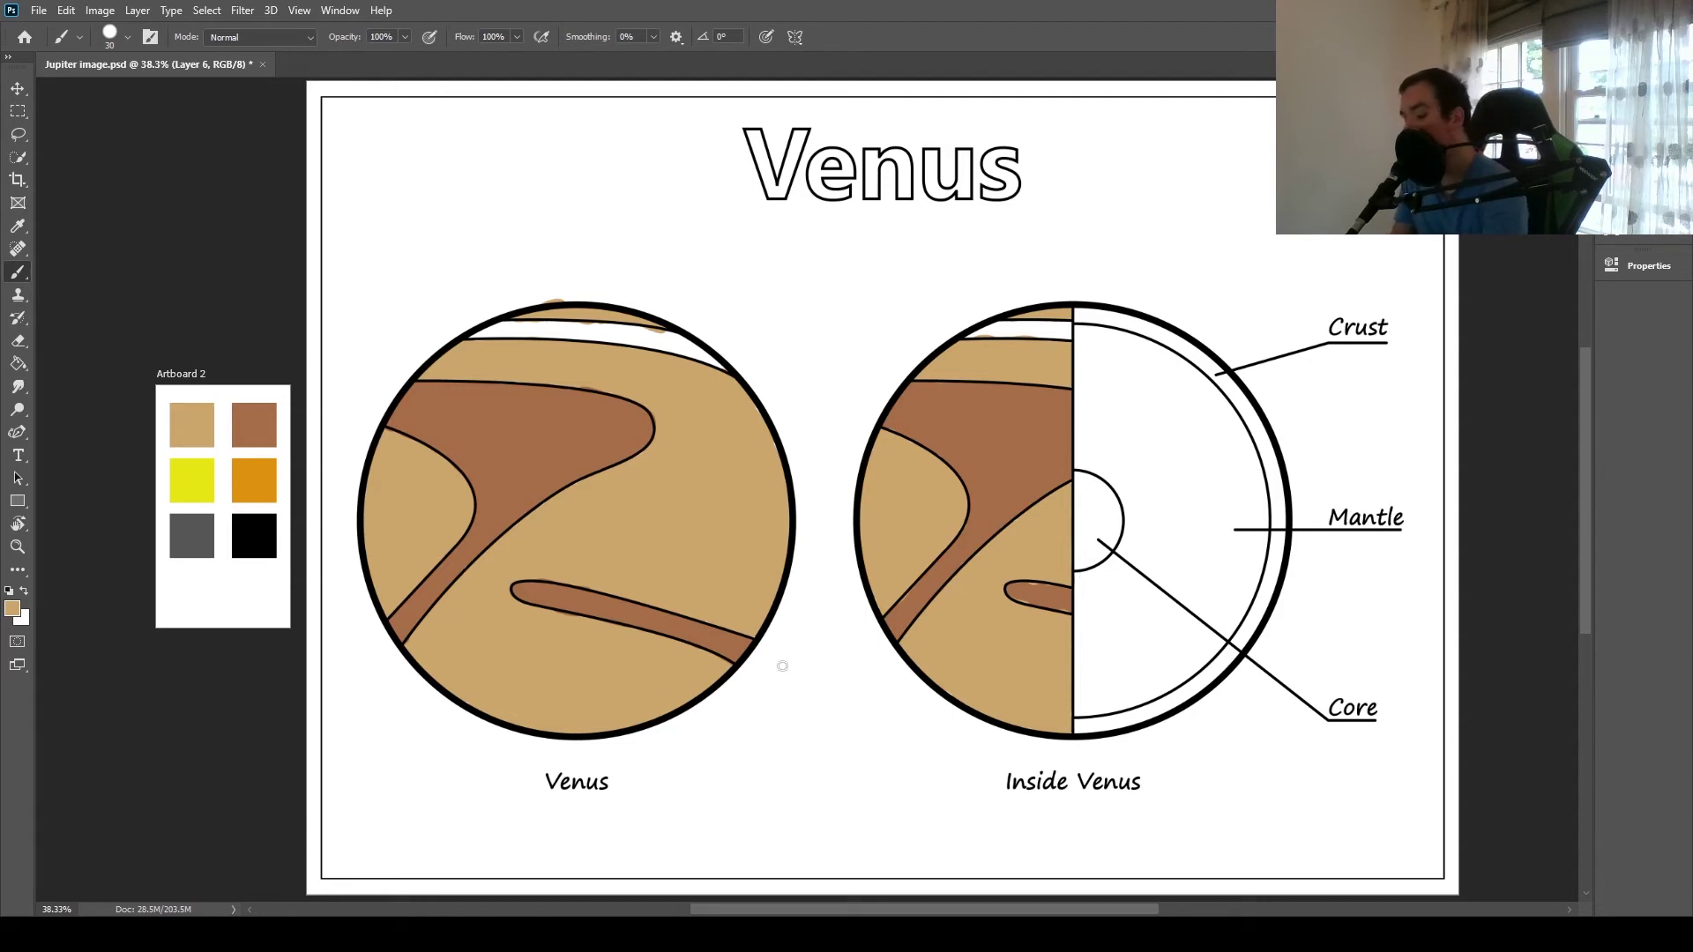
Step: Sample dark grey from the palette and paint the Inside Venus core with a 50 px brush, then return to 30 px
{"action": "key", "text": "i"}
{"action": "left_click", "coordinate": [194, 522]}
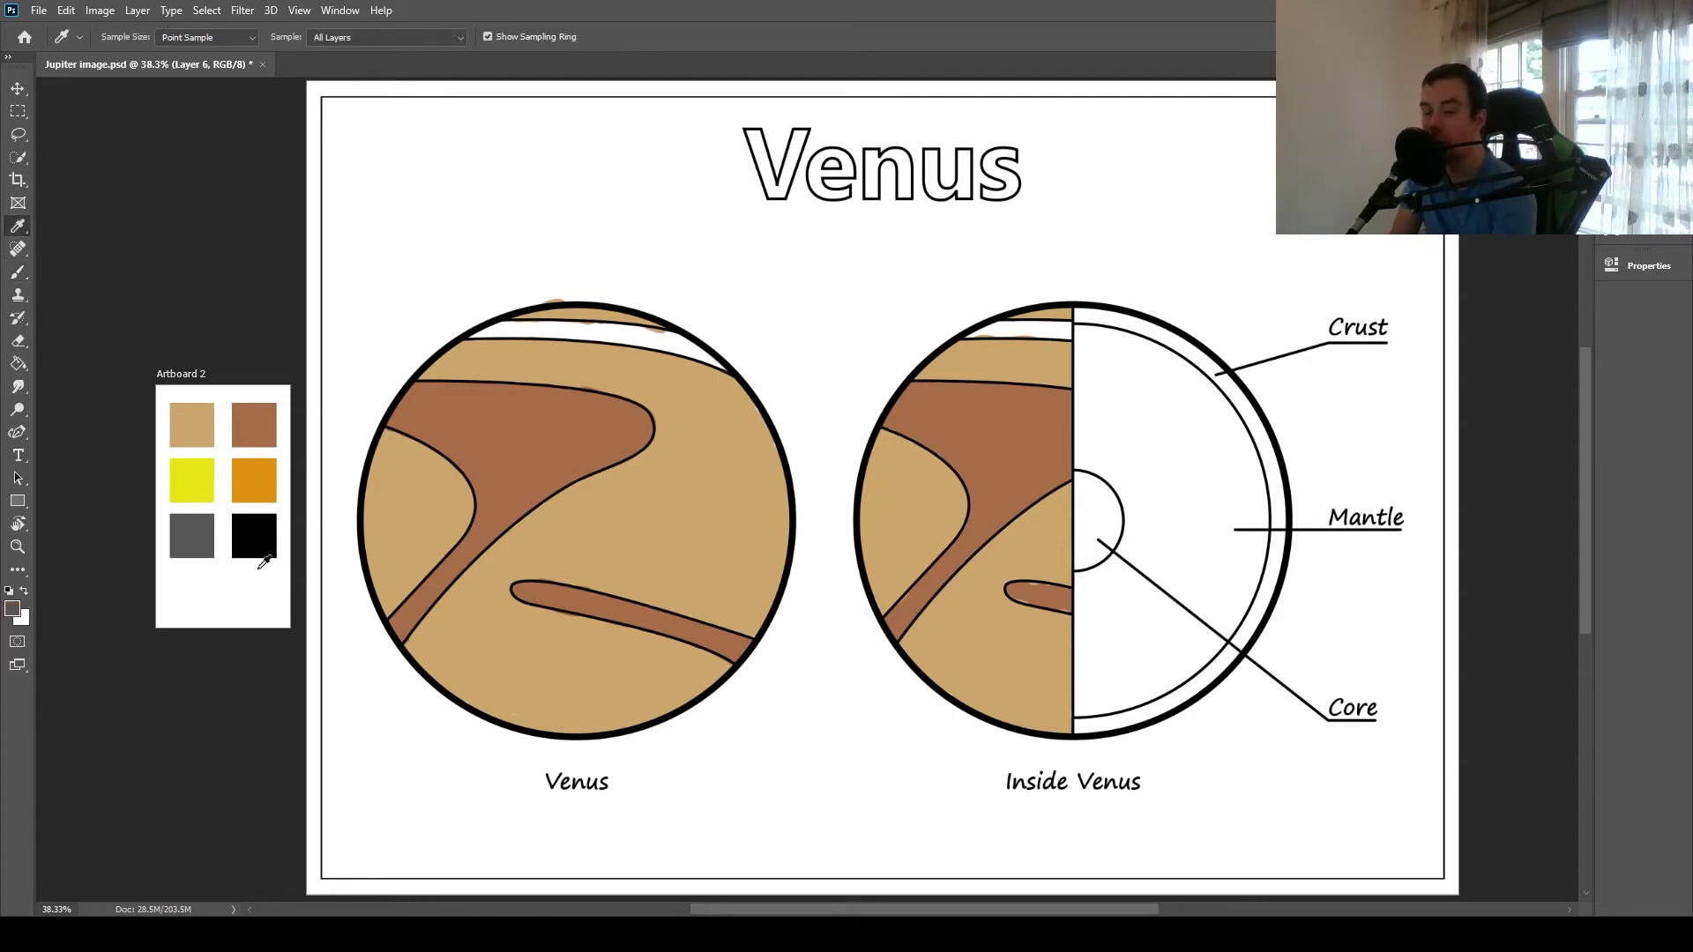
{"action": "key", "text": "b"}
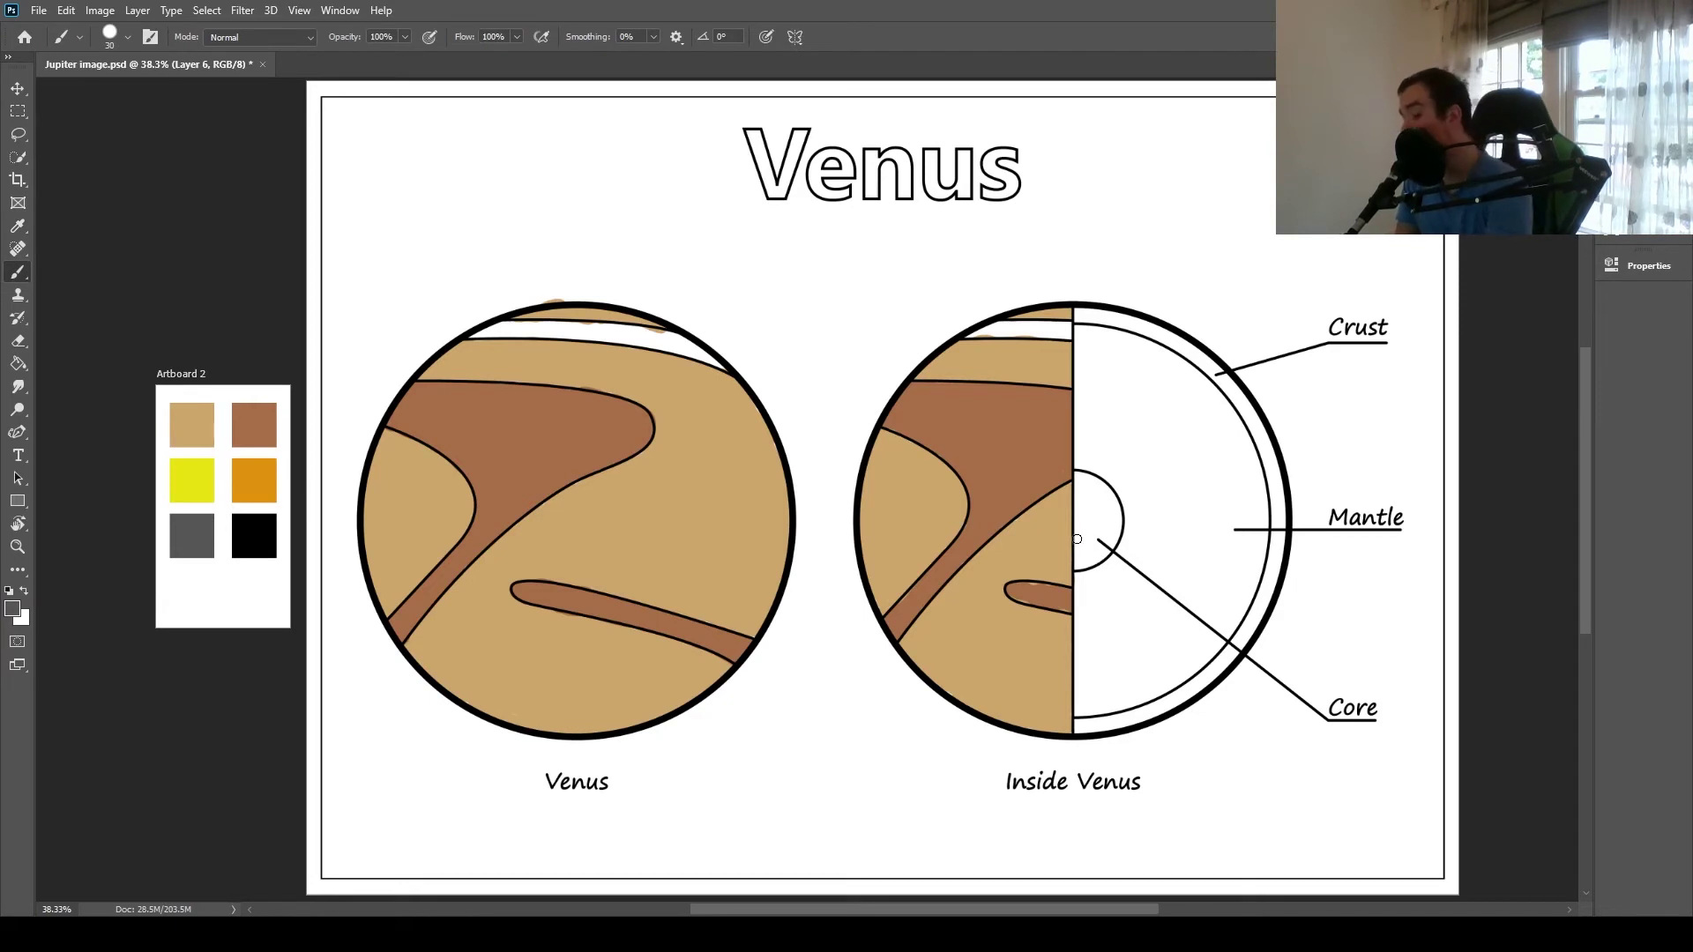
{"action": "key", "text": "bracketright"}
{"action": "key", "text": "bracketright"}
{"action": "mouse_move", "coordinate": [1086, 518]}
{"action": "left_mouse_down"}
{"action": "mouse_move", "coordinate": [1089, 534]}
{"action": "mouse_move", "coordinate": [1082, 487]}
{"action": "mouse_move", "coordinate": [1103, 520]}
{"action": "mouse_move", "coordinate": [1082, 538]}
{"action": "mouse_move", "coordinate": [1093, 549]}
{"action": "left_mouse_up"}
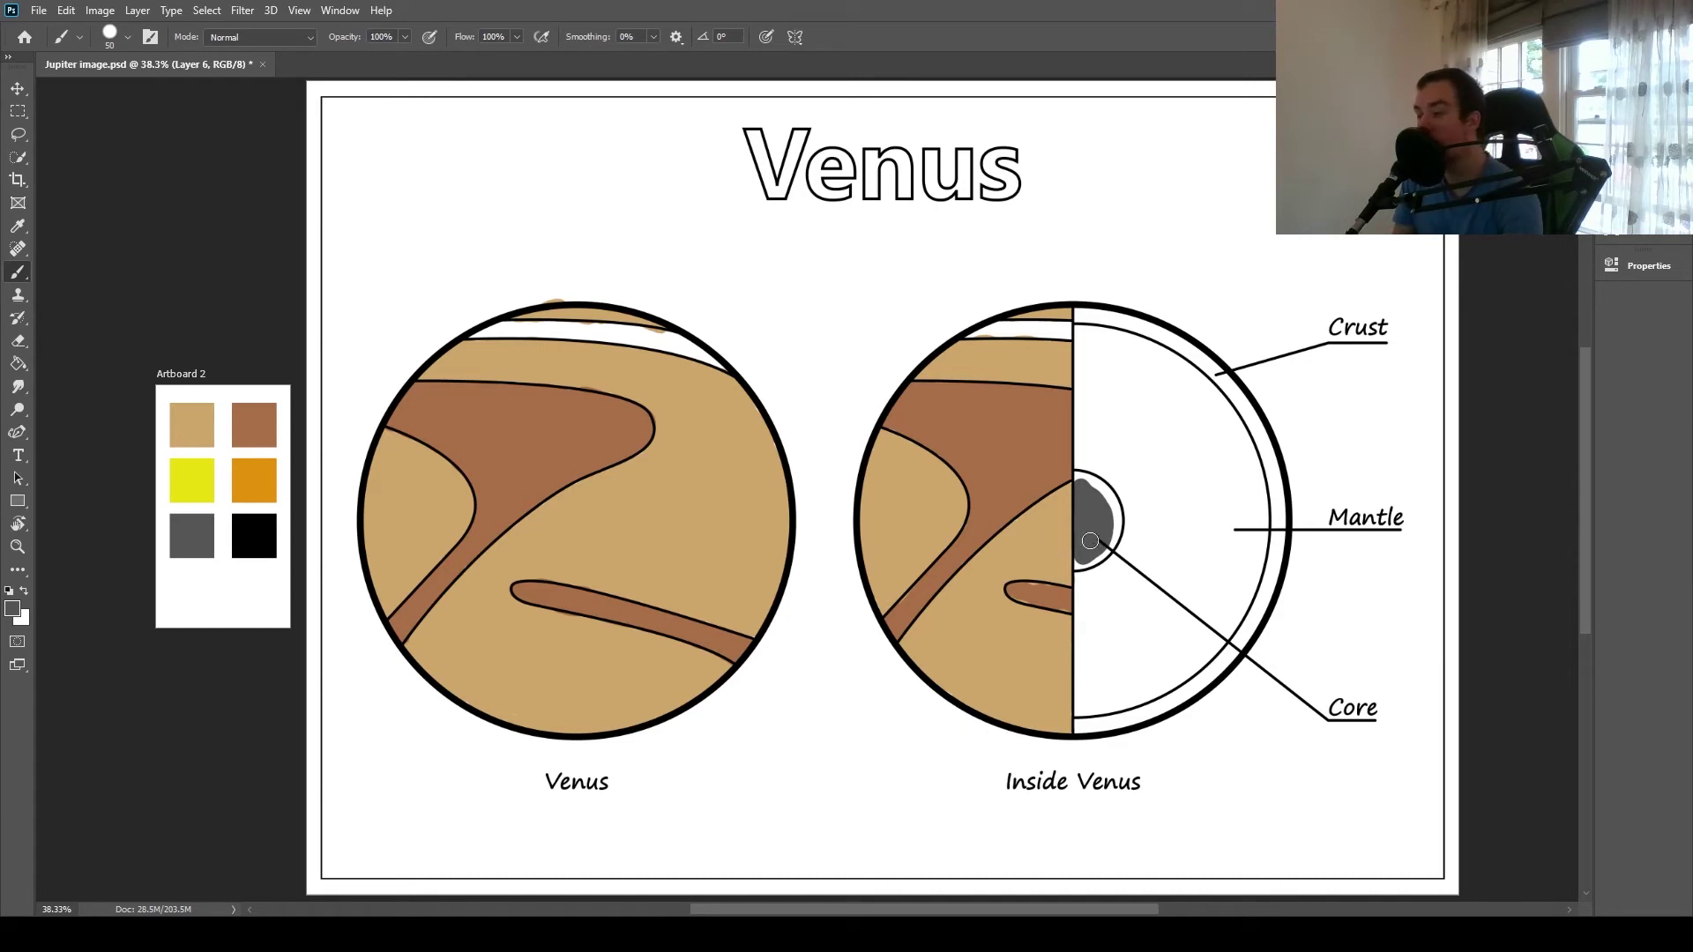
{"action": "mouse_move", "coordinate": [1100, 530]}
{"action": "left_mouse_down"}
{"action": "mouse_move", "coordinate": [1115, 521]}
{"action": "mouse_move", "coordinate": [1084, 492]}
{"action": "left_mouse_up"}
{"action": "key", "text": "bracketleft"}
{"action": "key", "text": "bracketleft"}
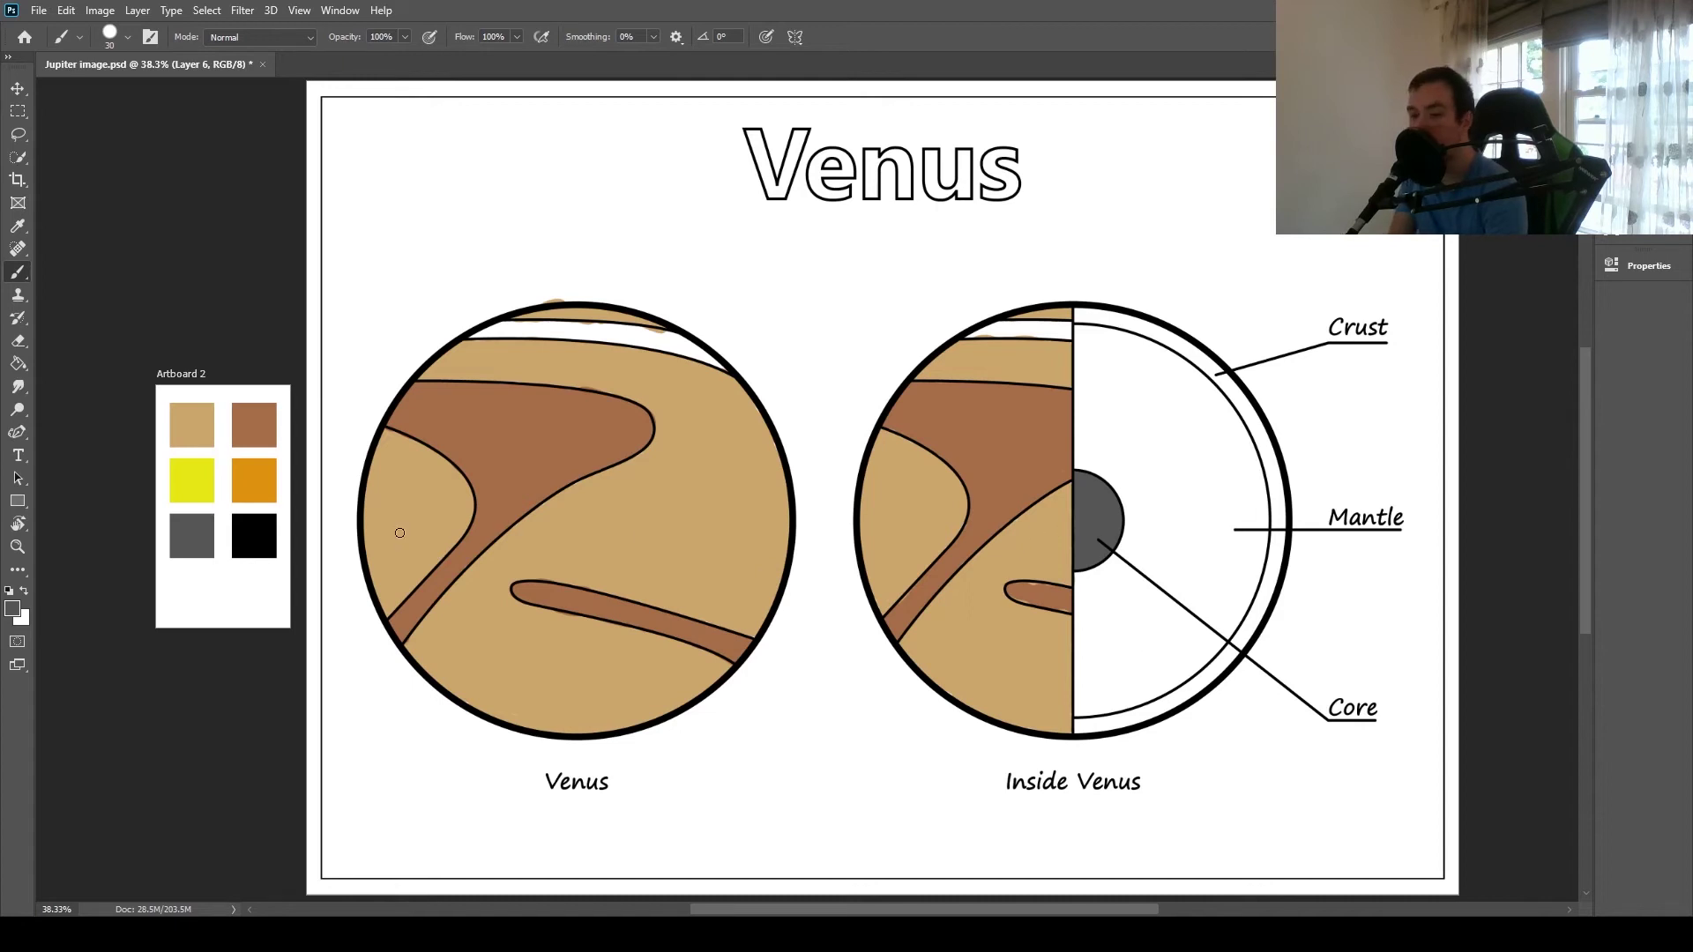
Step: Sample the orange swatch and brush orange over the mantle above, beside and below the grey core
{"action": "key", "text": "i"}
{"action": "left_click", "coordinate": [253, 477]}
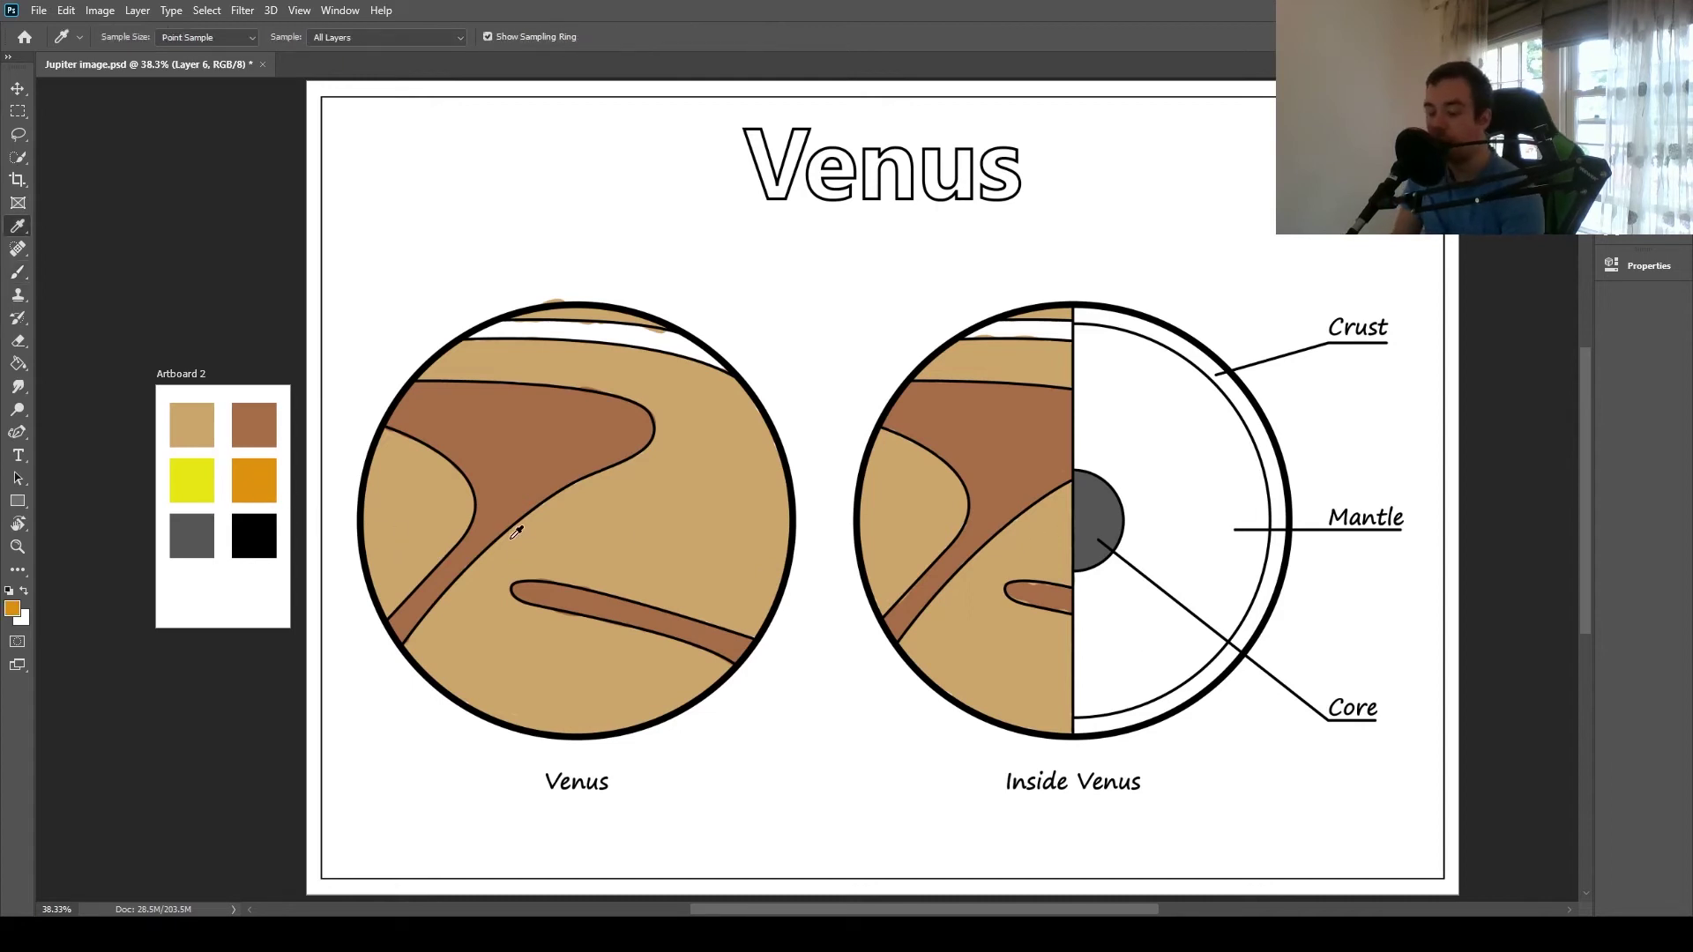
{"action": "key", "text": "b"}
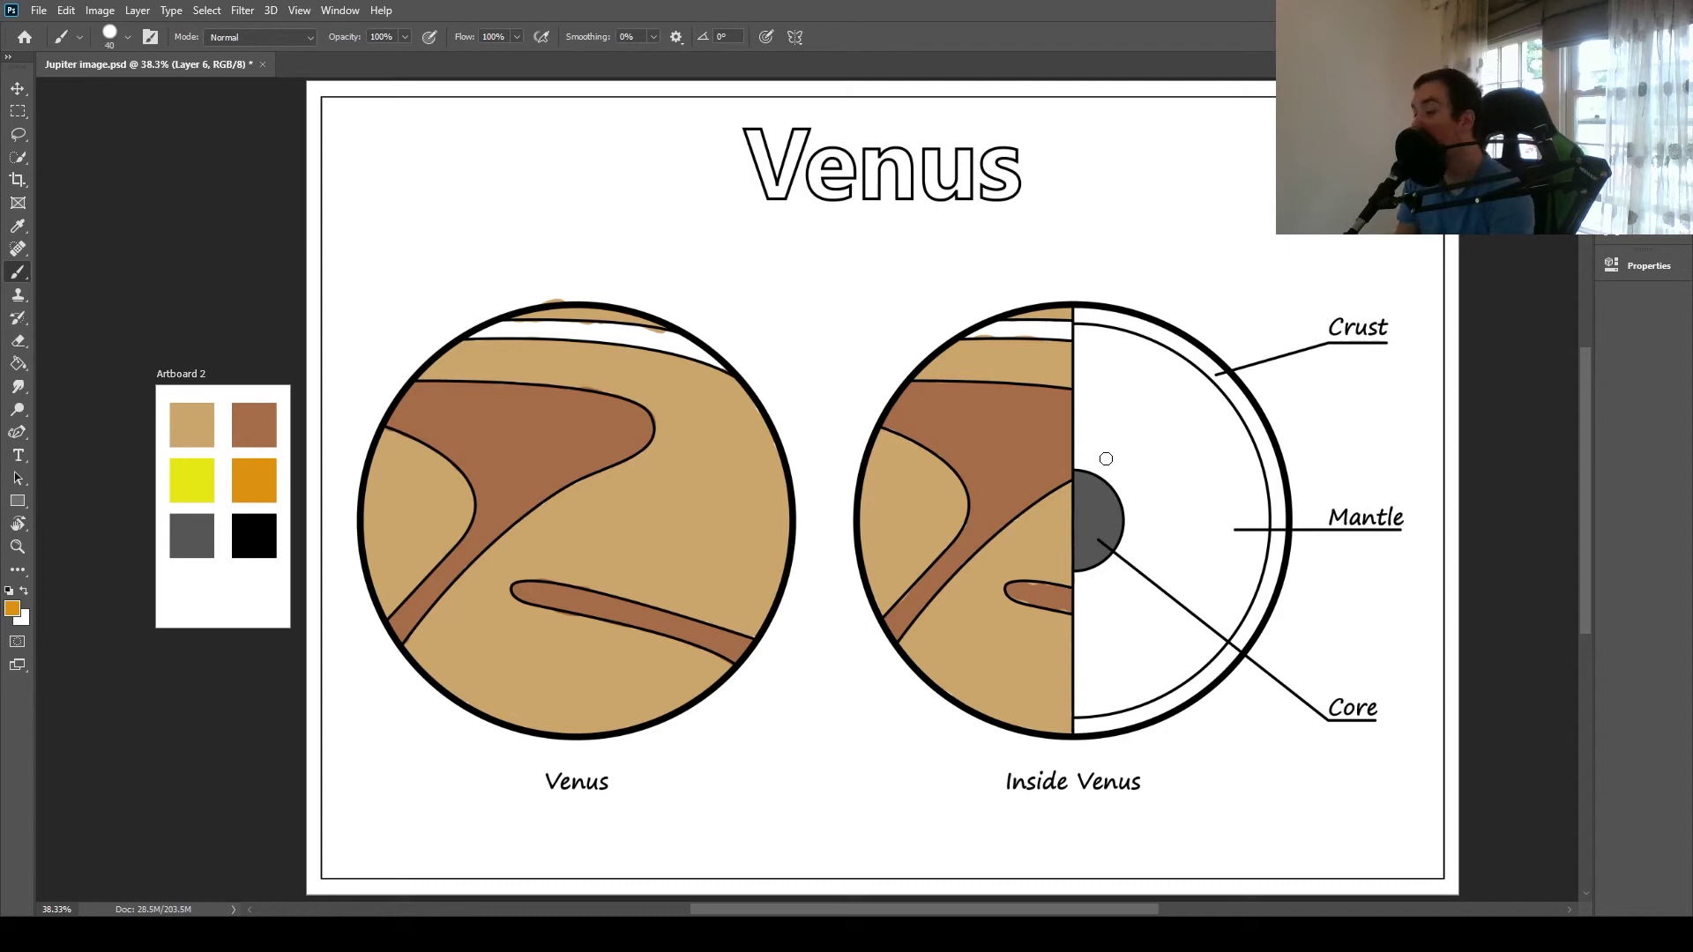
{"action": "key", "text": "bracketright"}
{"action": "key", "text": "bracketright"}
{"action": "key", "text": "bracketright"}
{"action": "key", "text": "bracketright"}
{"action": "key", "text": "bracketright"}
{"action": "key", "text": "bracketright"}
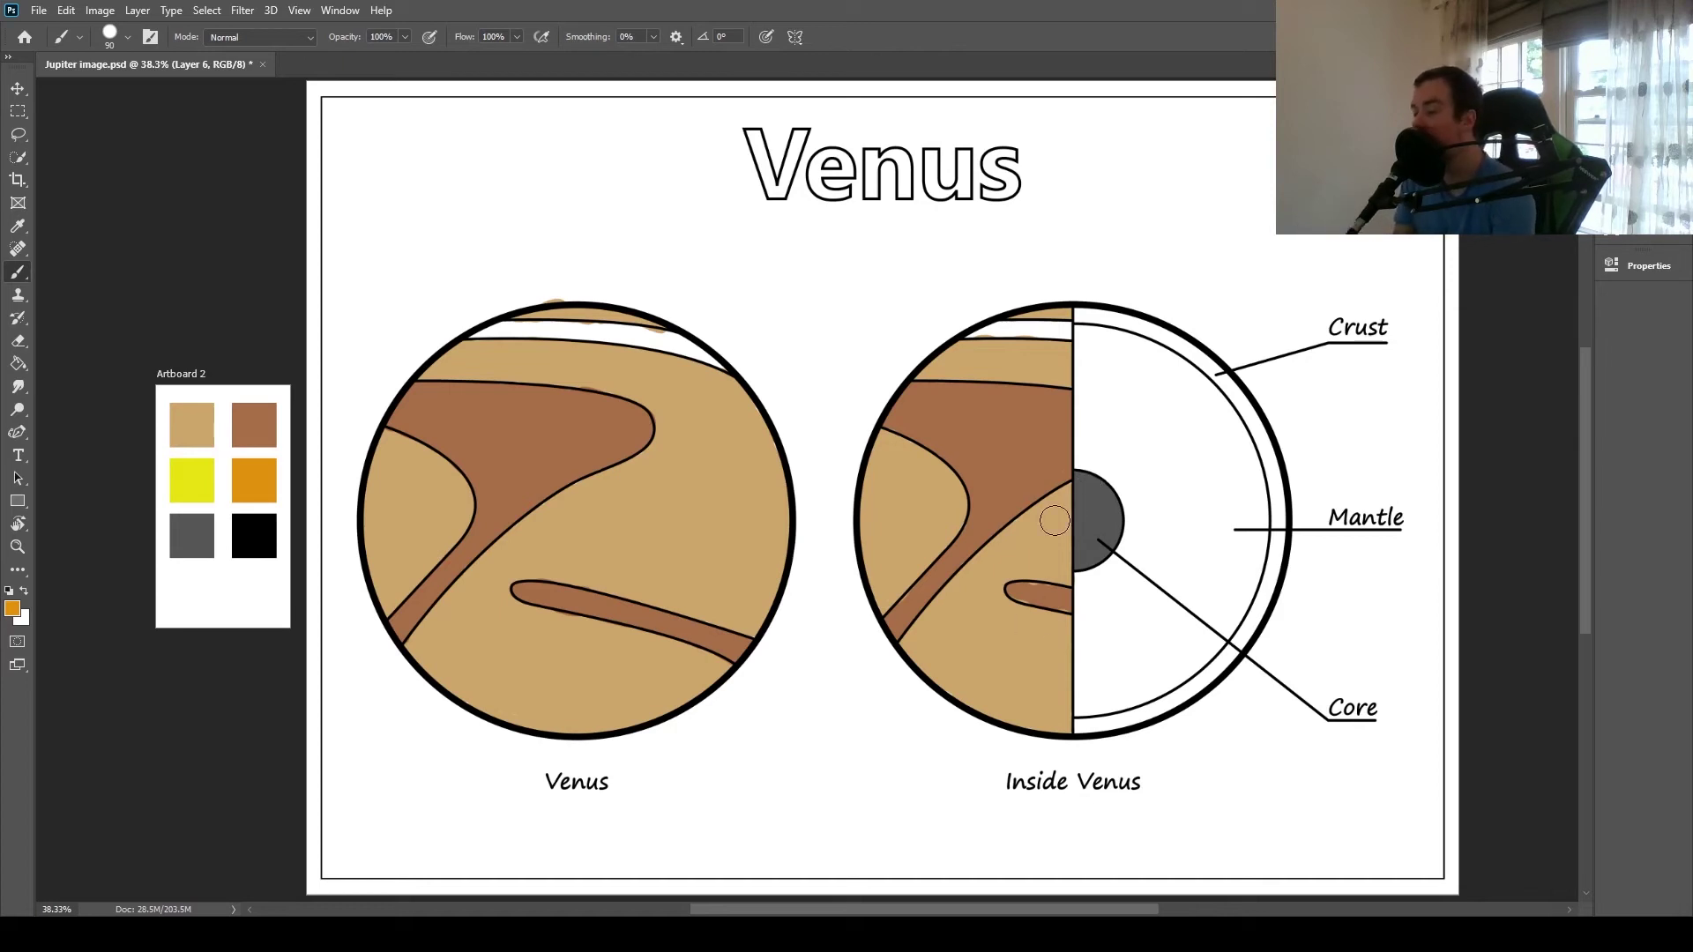
{"action": "key", "text": "bracketright"}
{"action": "key", "text": "bracketright"}
{"action": "key", "text": "bracketright"}
{"action": "key", "text": "bracketright"}
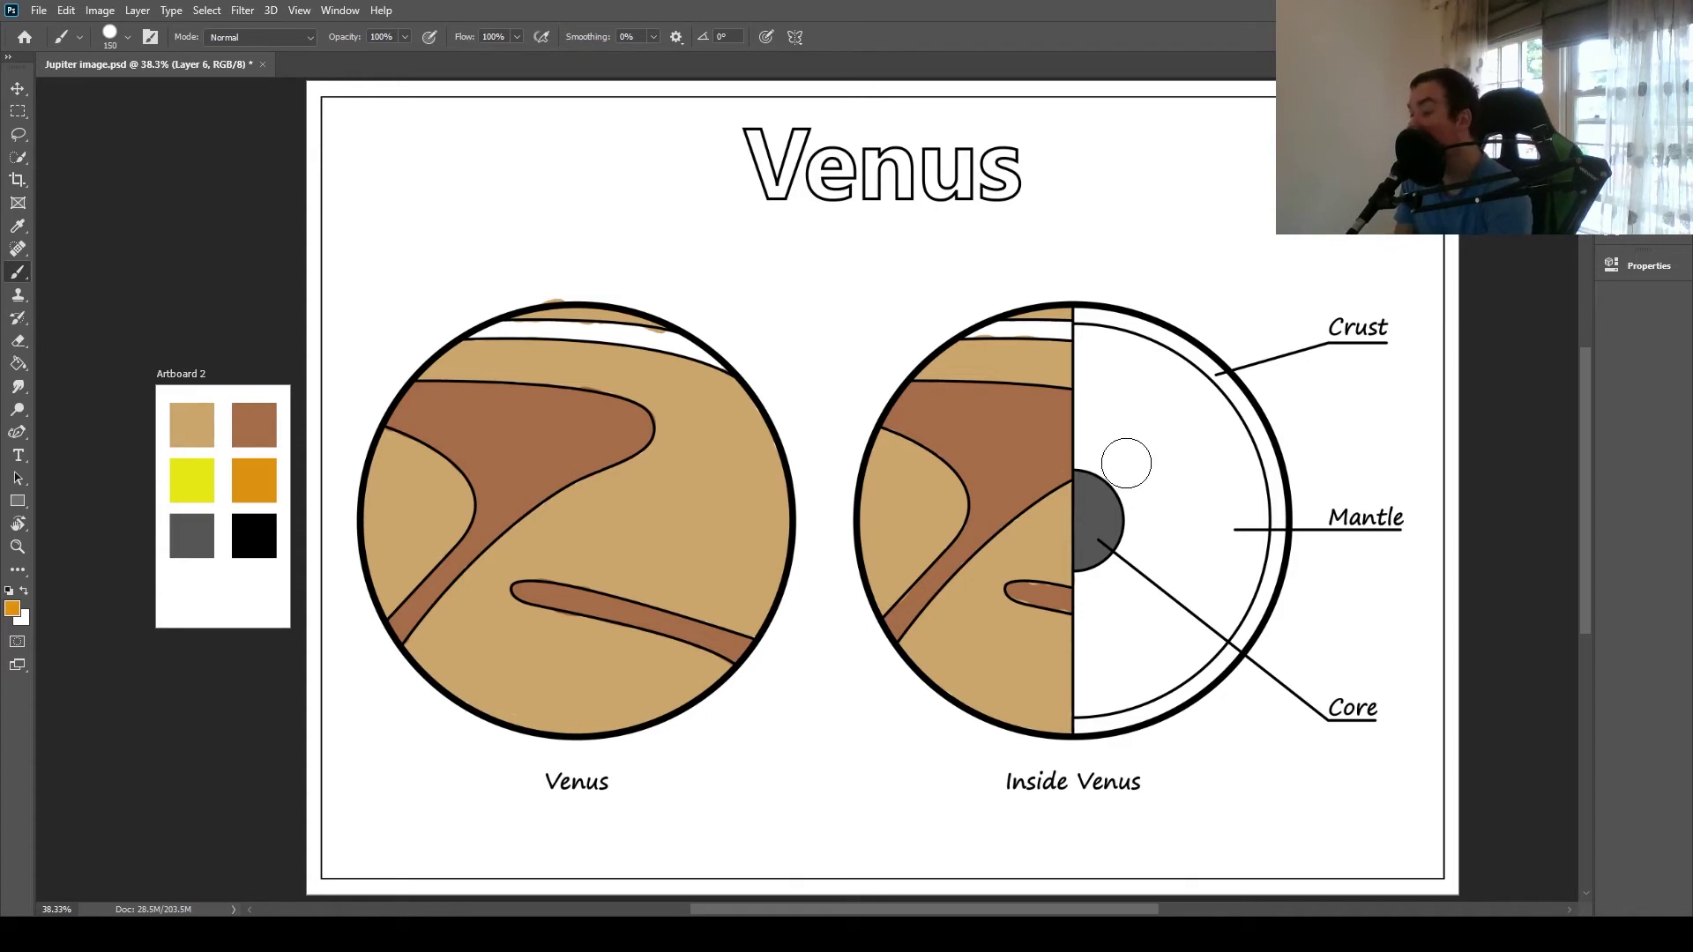
{"action": "left_click", "coordinate": [1112, 434]}
{"action": "mouse_move", "coordinate": [1112, 434]}
{"action": "left_mouse_down"}
{"action": "mouse_move", "coordinate": [1105, 361]}
{"action": "mouse_move", "coordinate": [1167, 396]}
{"action": "mouse_move", "coordinate": [1226, 506]}
{"action": "mouse_move", "coordinate": [1186, 633]}
{"action": "mouse_move", "coordinate": [1112, 678]}
{"action": "mouse_move", "coordinate": [1105, 606]}
{"action": "mouse_move", "coordinate": [1168, 554]}
{"action": "mouse_move", "coordinate": [1144, 618]}
{"action": "mouse_move", "coordinate": [1180, 508]}
{"action": "mouse_move", "coordinate": [1134, 437]}
{"action": "mouse_move", "coordinate": [1164, 512]}
{"action": "mouse_move", "coordinate": [1130, 586]}
{"action": "mouse_move", "coordinate": [1153, 525]}
{"action": "mouse_move", "coordinate": [1124, 461]}
{"action": "mouse_move", "coordinate": [1151, 491]}
{"action": "mouse_move", "coordinate": [1112, 474]}
{"action": "left_mouse_up"}
{"action": "key", "text": "bracketleft"}
{"action": "key", "text": "bracketleft"}
{"action": "key", "text": "bracketleft"}
{"action": "key", "text": "bracketleft"}
{"action": "key", "text": "bracketleft"}
{"action": "key", "text": "bracketleft"}
{"action": "key", "text": "bracketleft"}
{"action": "key", "text": "bracketleft"}
{"action": "key", "text": "bracketleft"}
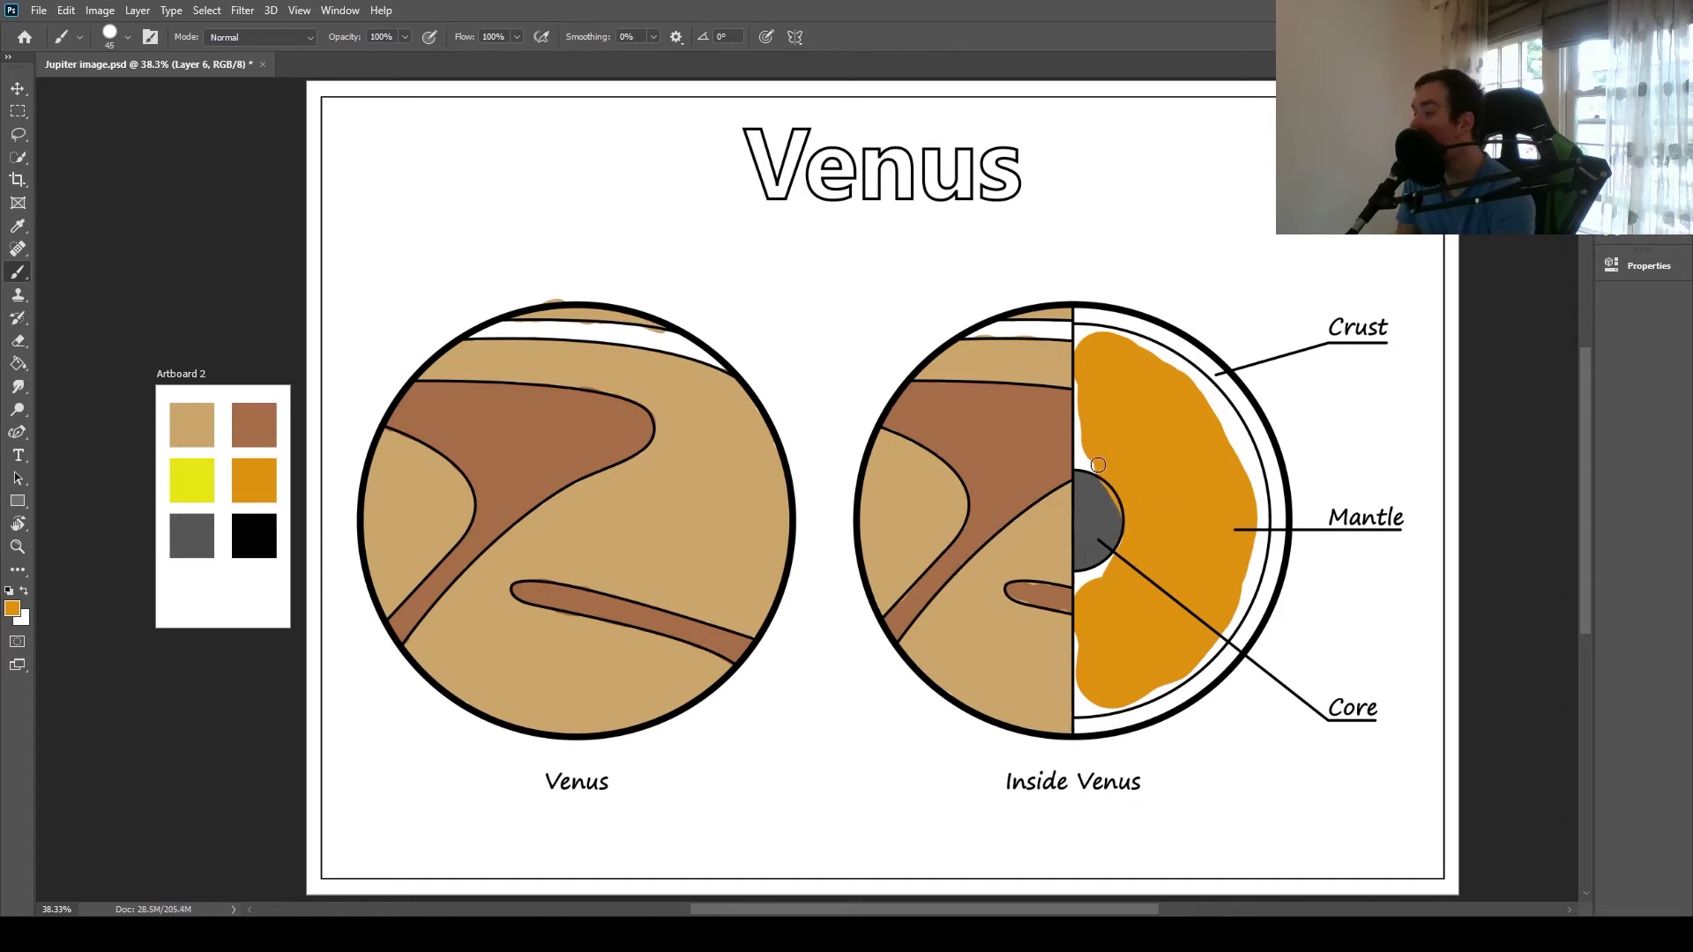
{"action": "mouse_move", "coordinate": [1083, 463]}
{"action": "left_mouse_down"}
{"action": "mouse_move", "coordinate": [1079, 330]}
{"action": "mouse_move", "coordinate": [1154, 348]}
{"action": "mouse_move", "coordinate": [1212, 393]}
{"action": "mouse_move", "coordinate": [1198, 377]}
{"action": "mouse_move", "coordinate": [1244, 467]}
{"action": "left_mouse_up"}
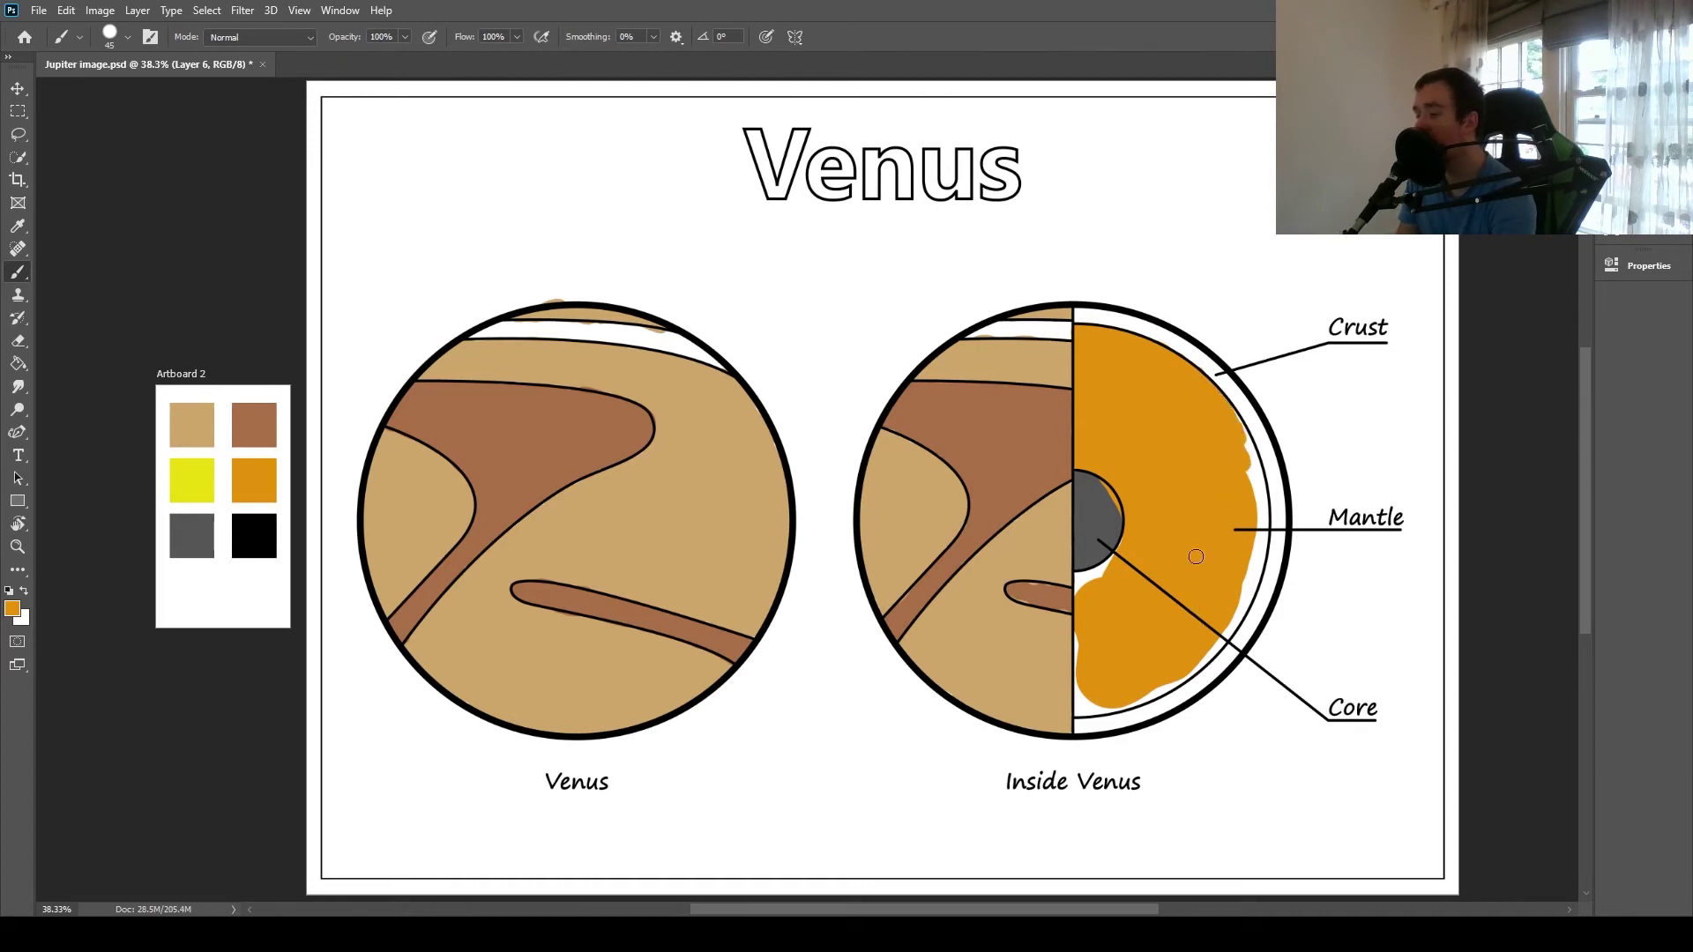
{"action": "mouse_move", "coordinate": [1130, 570]}
{"action": "left_mouse_down"}
{"action": "mouse_move", "coordinate": [1111, 564]}
{"action": "mouse_move", "coordinate": [1130, 537]}
{"action": "mouse_move", "coordinate": [1081, 580]}
{"action": "mouse_move", "coordinate": [1083, 710]}
{"action": "mouse_move", "coordinate": [1104, 707]}
{"action": "mouse_move", "coordinate": [1090, 709]}
{"action": "left_mouse_up"}
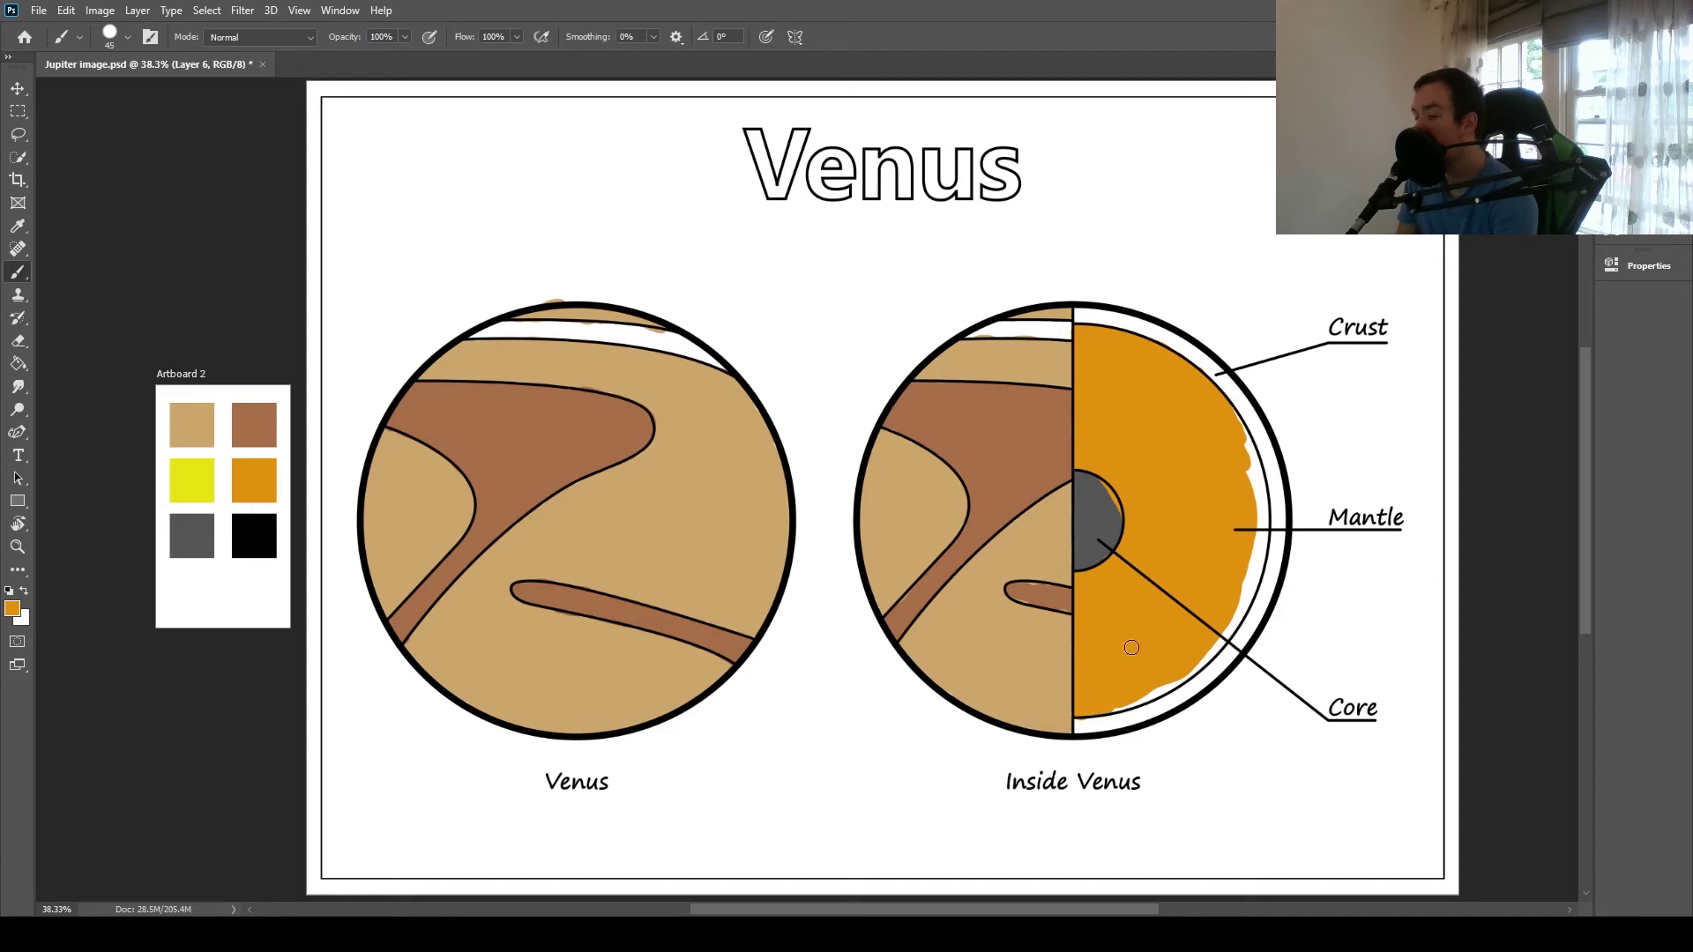
Step: With a 25 px brush, paint orange into the white gaps along the mantle's right and lower edges
{"action": "key", "text": "bracketleft"}
{"action": "key", "text": "bracketleft"}
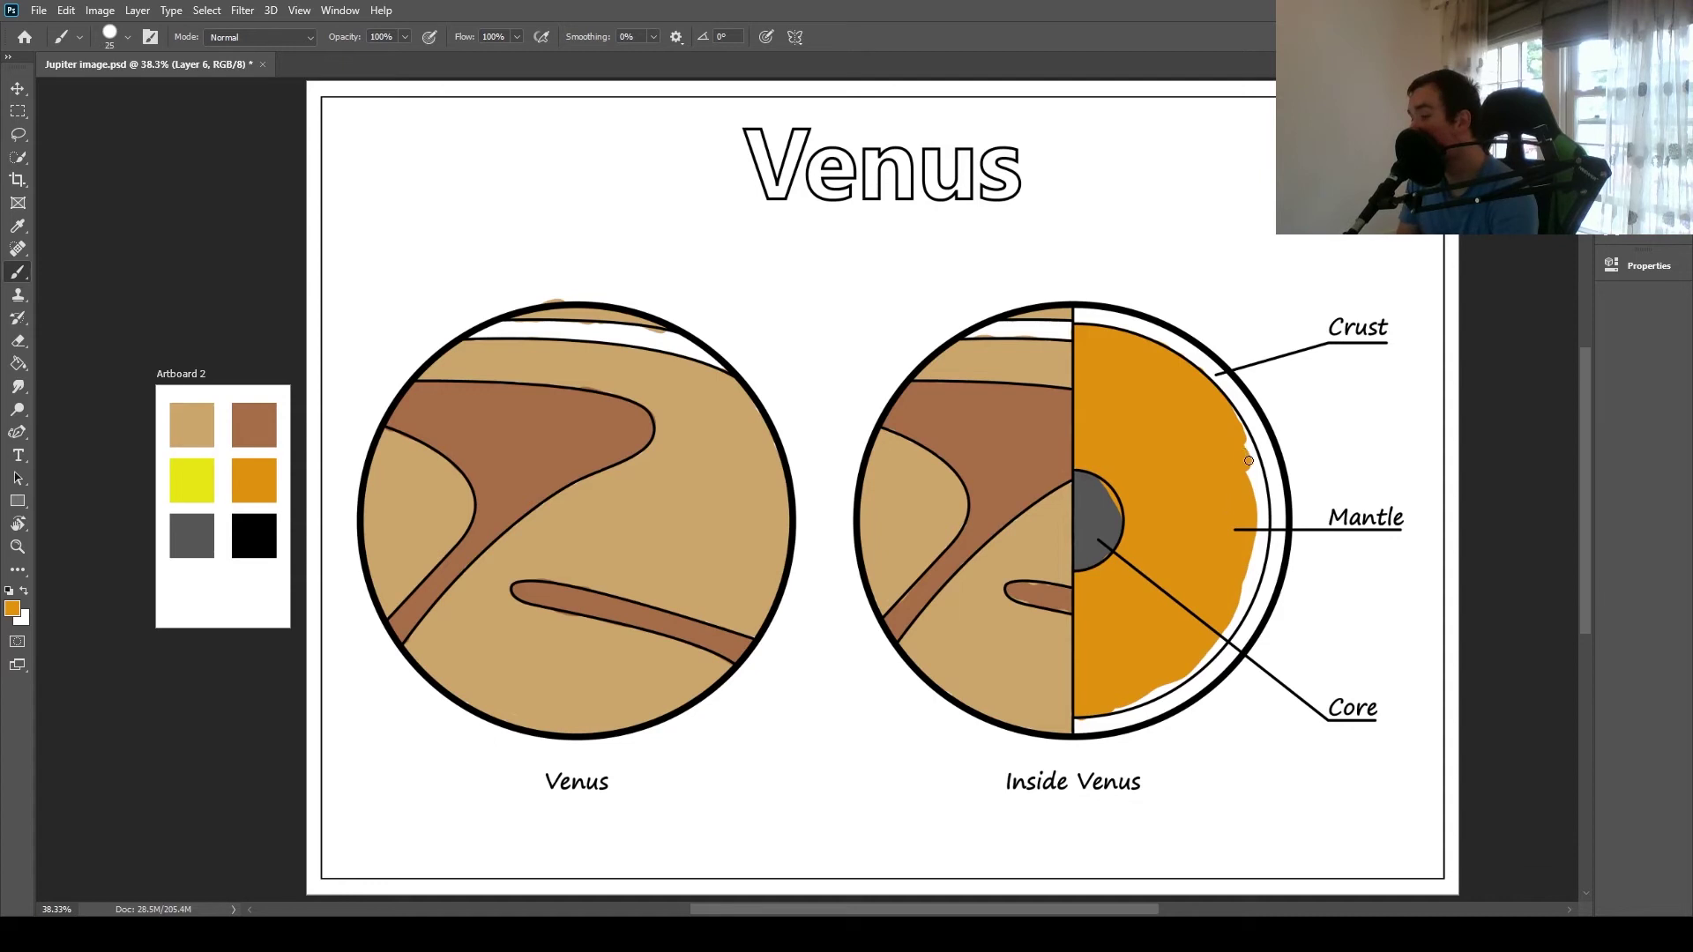
{"action": "left_click_drag", "start_coordinate": [1249, 460], "coordinate": [1251, 453]}
{"action": "mouse_move", "coordinate": [1259, 475]}
{"action": "left_mouse_down"}
{"action": "mouse_move", "coordinate": [1255, 509]}
{"action": "mouse_move", "coordinate": [1250, 466]}
{"action": "mouse_move", "coordinate": [1265, 538]}
{"action": "mouse_move", "coordinate": [1235, 622]}
{"action": "left_mouse_up"}
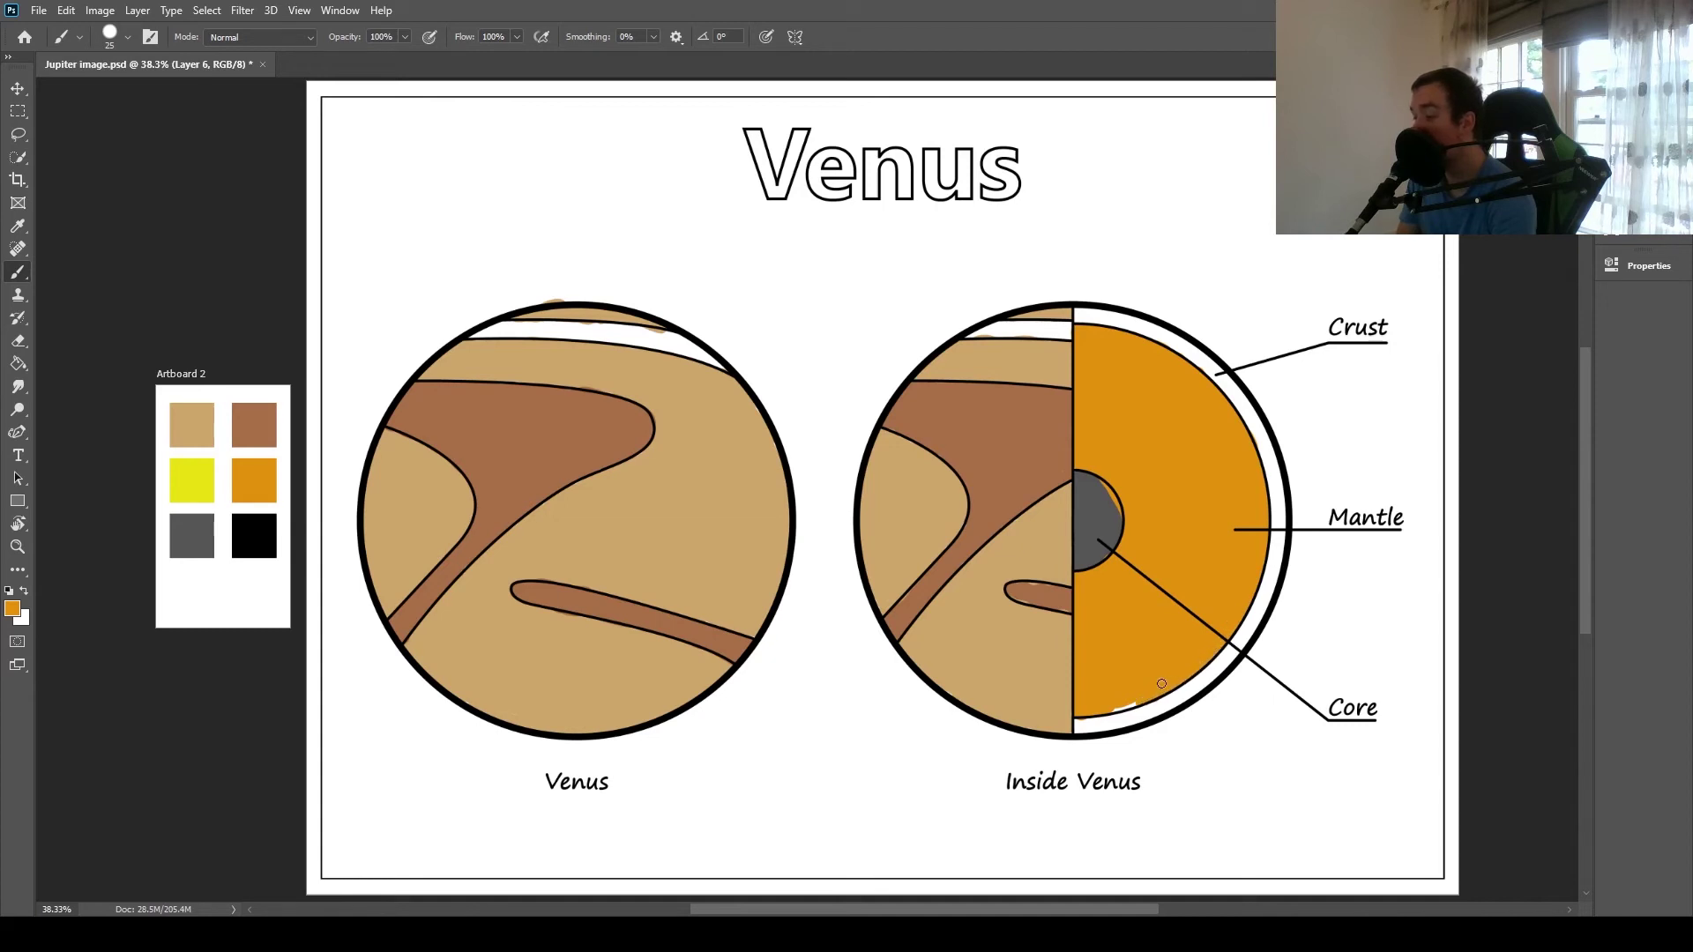
{"action": "mouse_move", "coordinate": [1126, 709]}
{"action": "left_mouse_down"}
{"action": "mouse_move", "coordinate": [1189, 710]}
{"action": "mouse_move", "coordinate": [1179, 672]}
{"action": "left_mouse_up"}
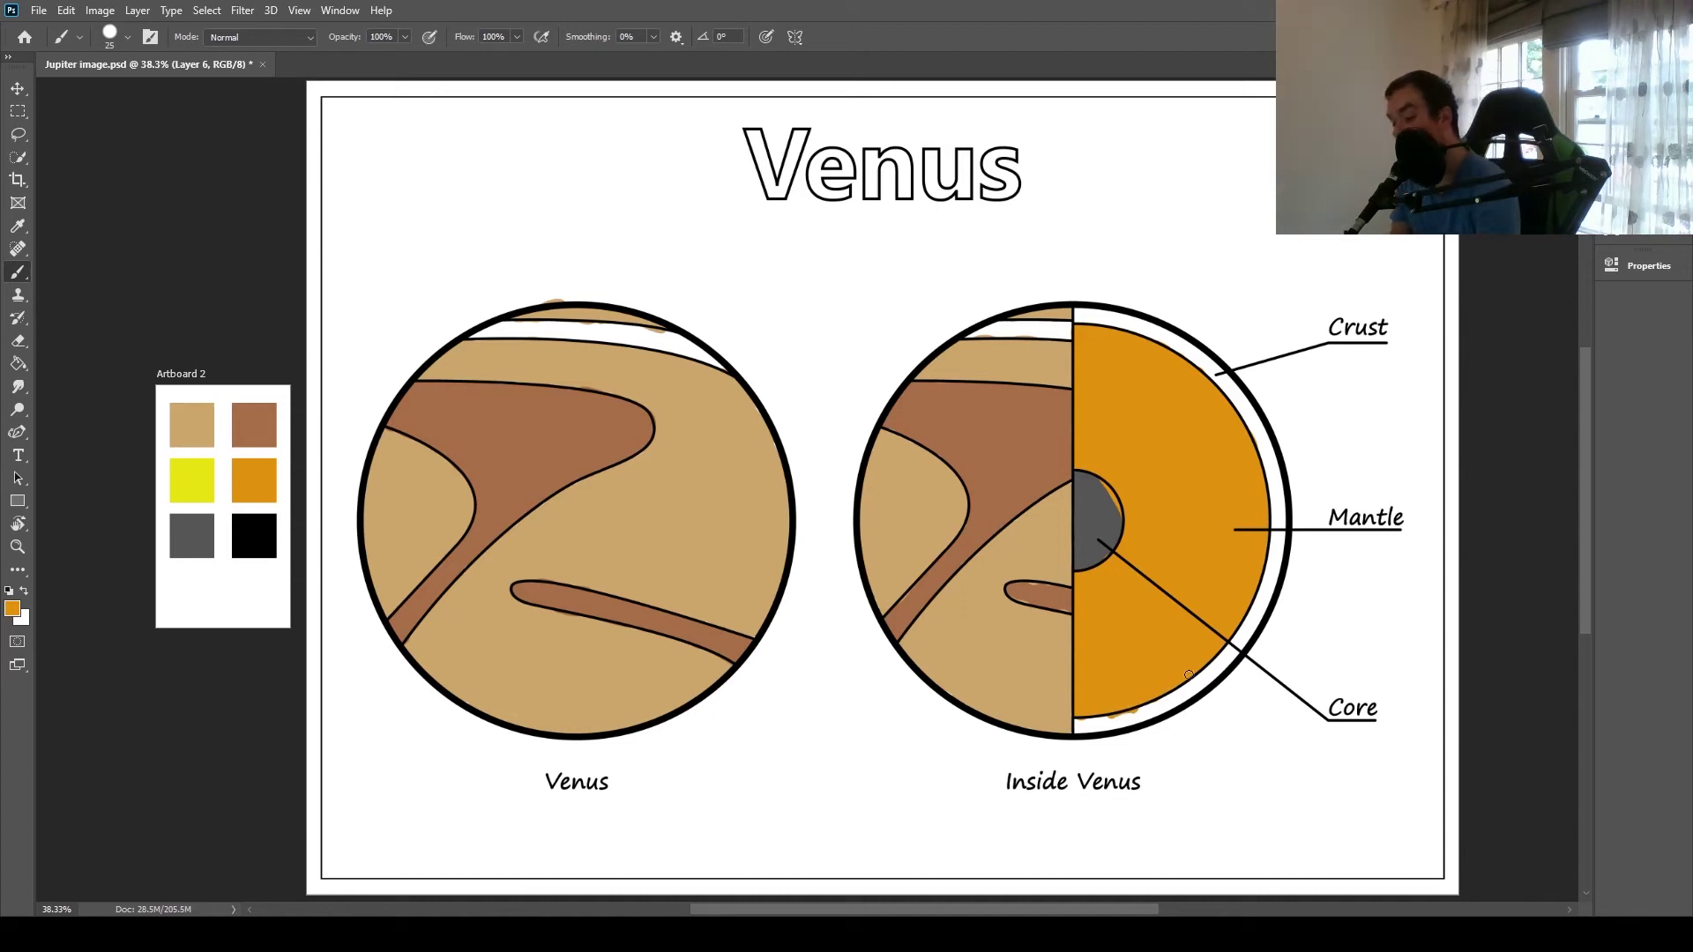
Step: Sample the tan swatch in Artboard 2 and brush tan around the crust ring from top, down the right side, to the bottom
{"action": "key", "text": "i"}
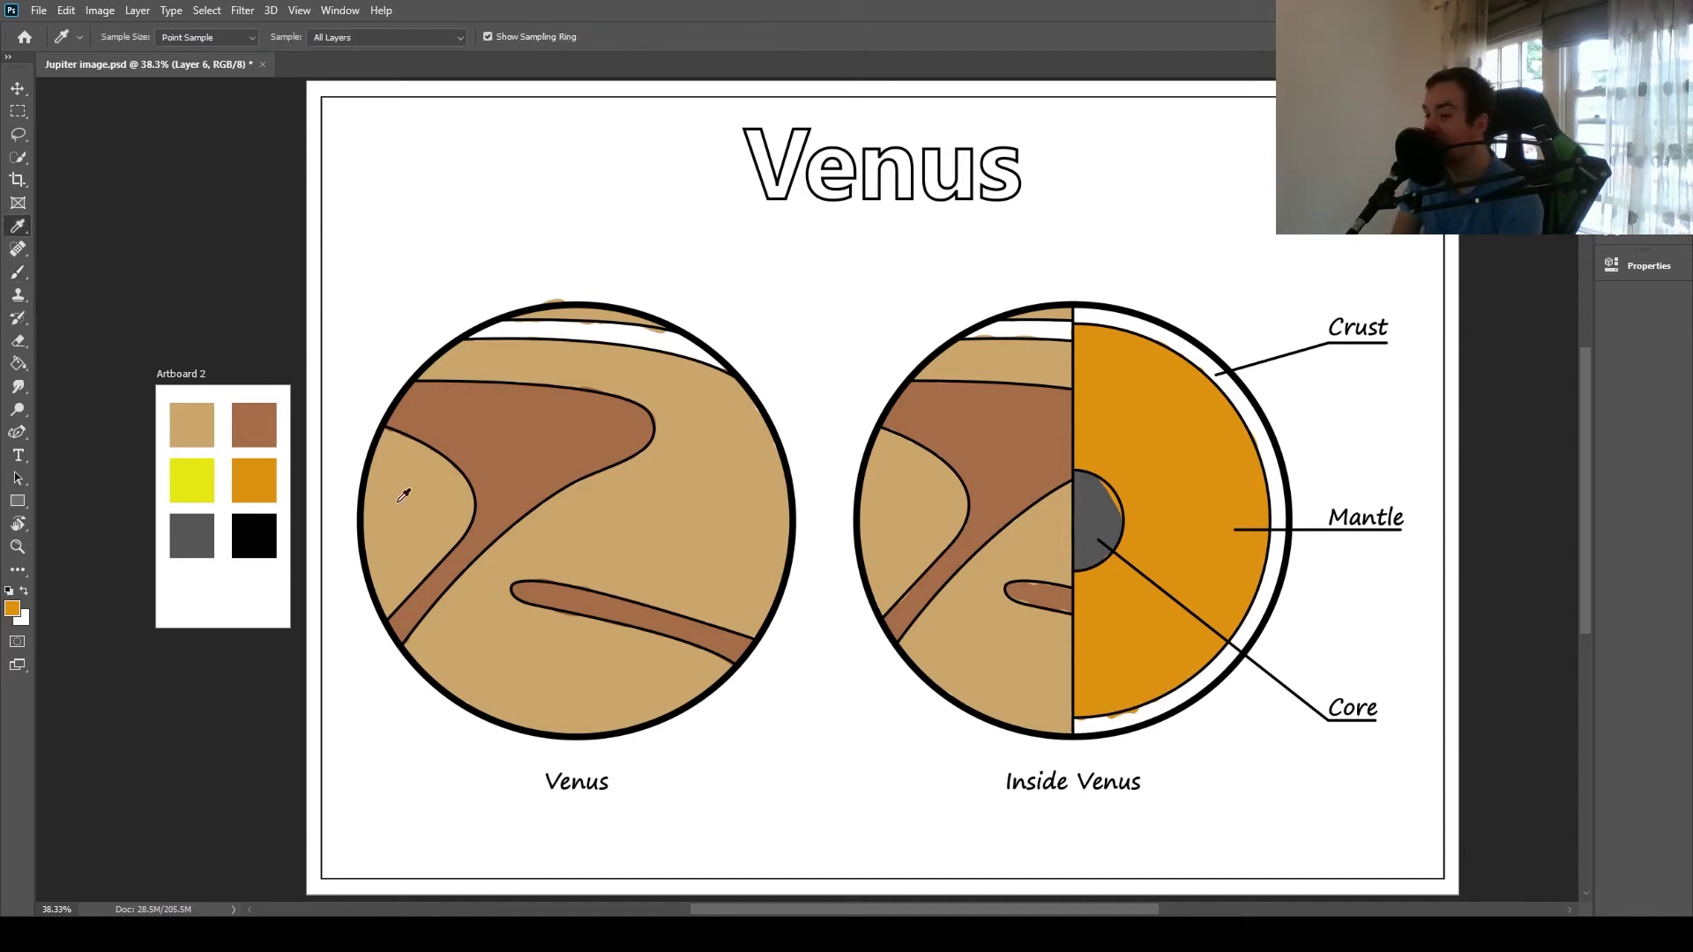
{"action": "left_click", "coordinate": [206, 422]}
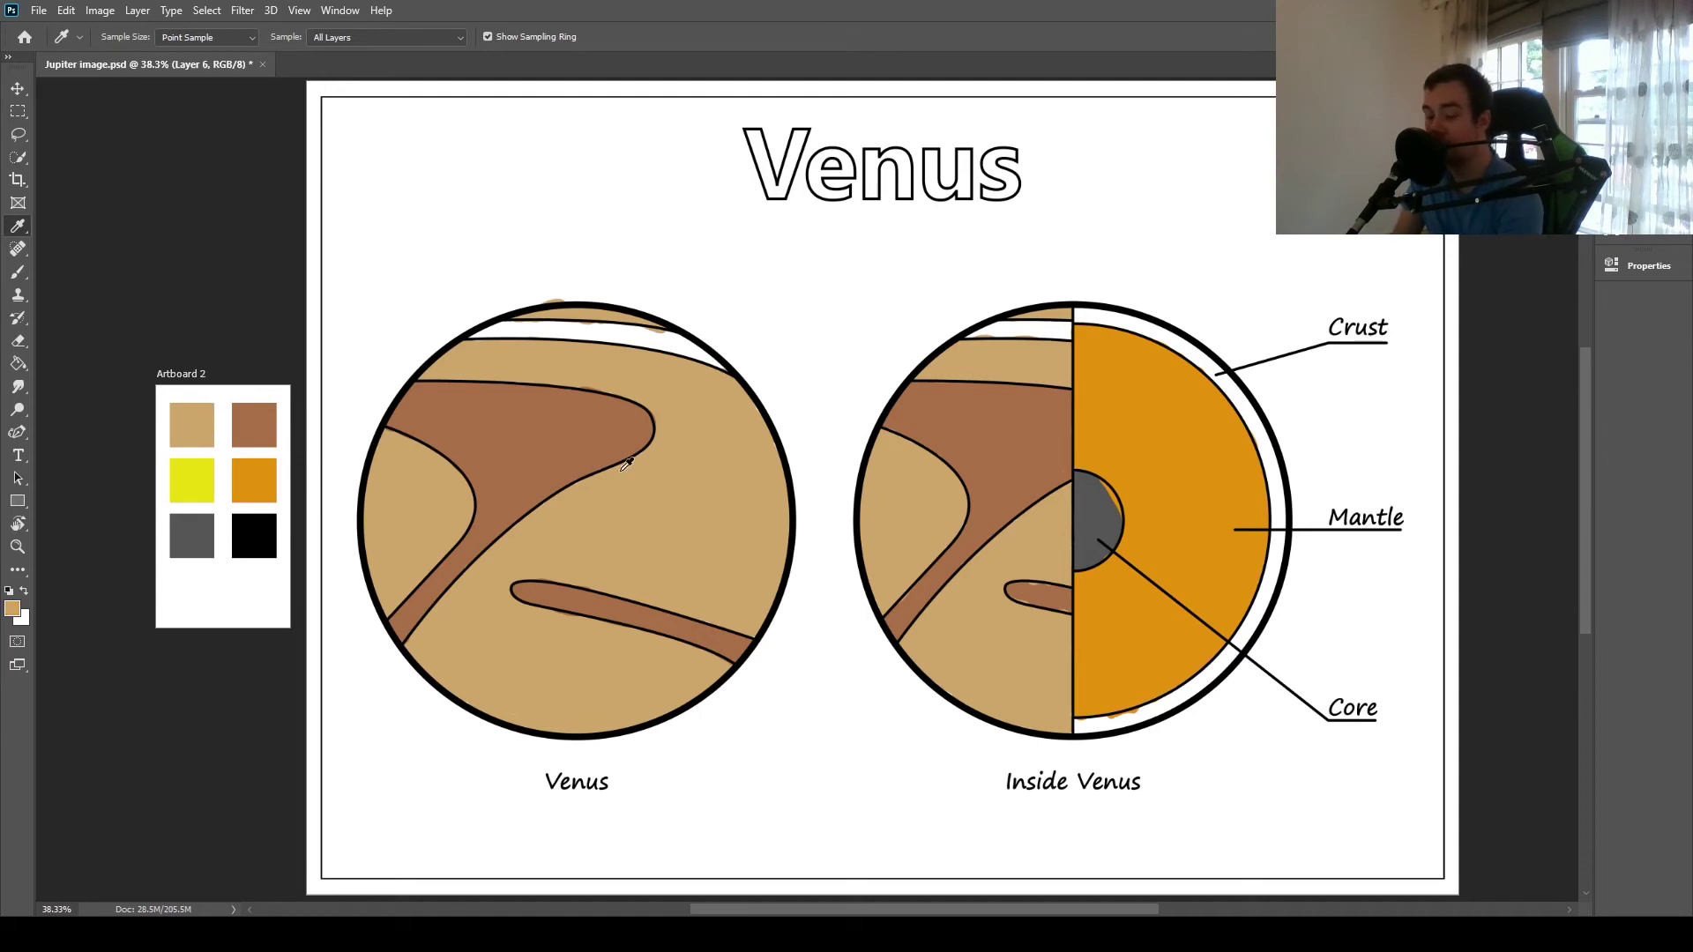
{"action": "key", "text": "b"}
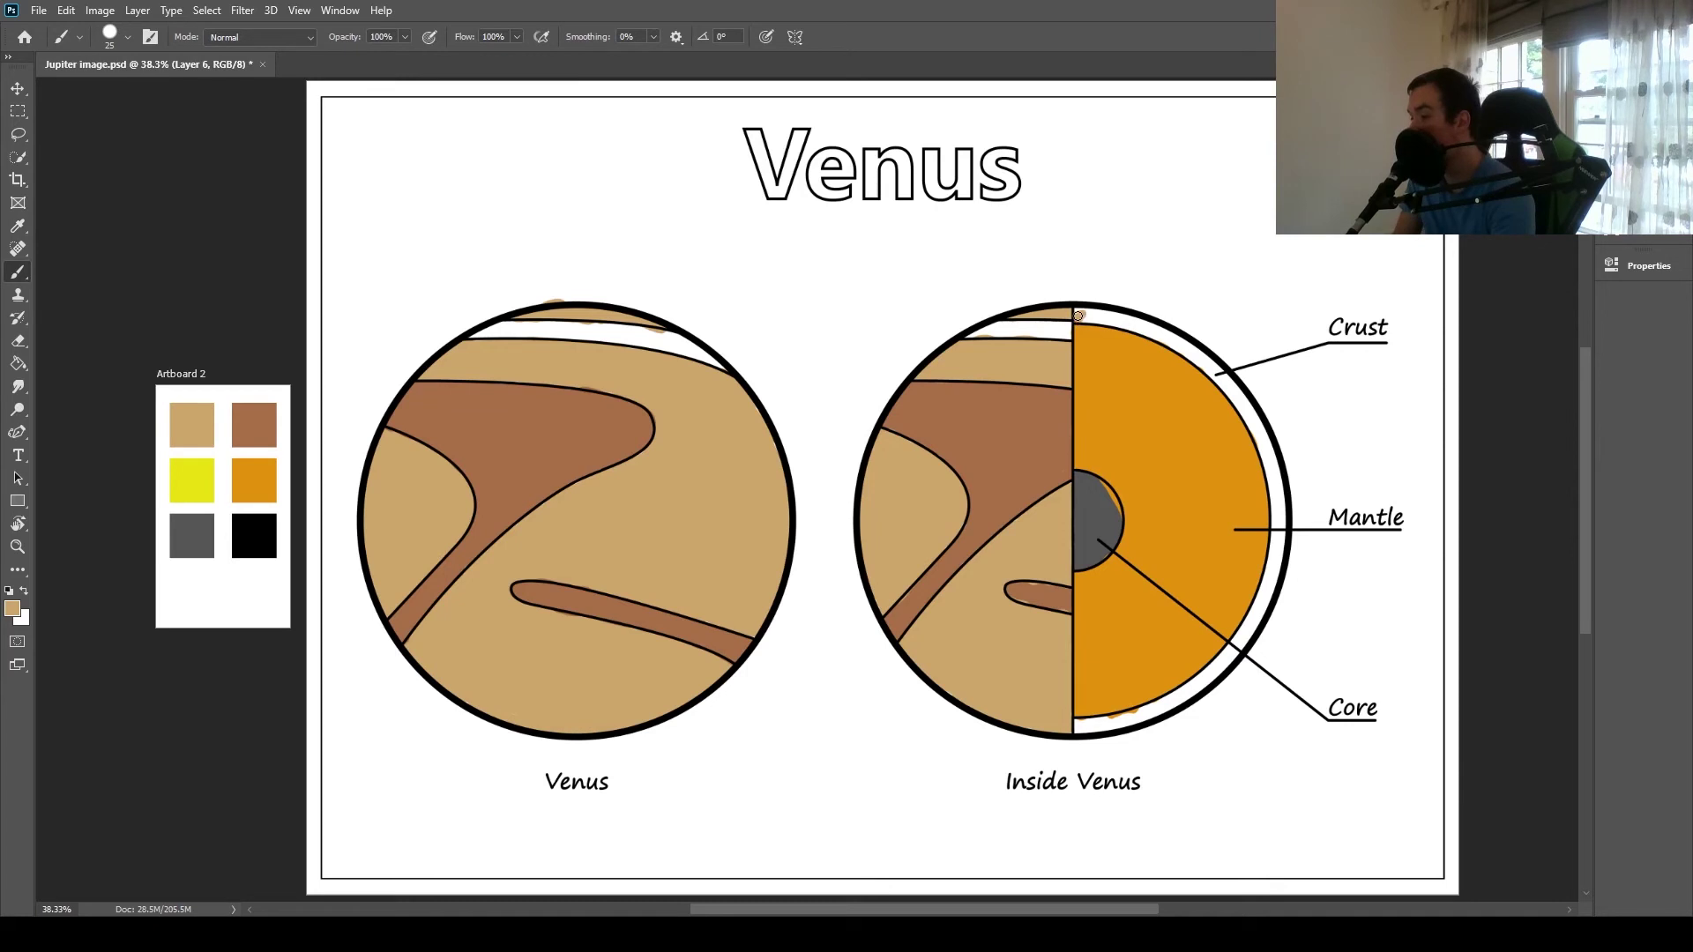
{"action": "mouse_move", "coordinate": [1104, 313]}
{"action": "left_mouse_down"}
{"action": "mouse_move", "coordinate": [1184, 347]}
{"action": "mouse_move", "coordinate": [1106, 320]}
{"action": "left_mouse_up"}
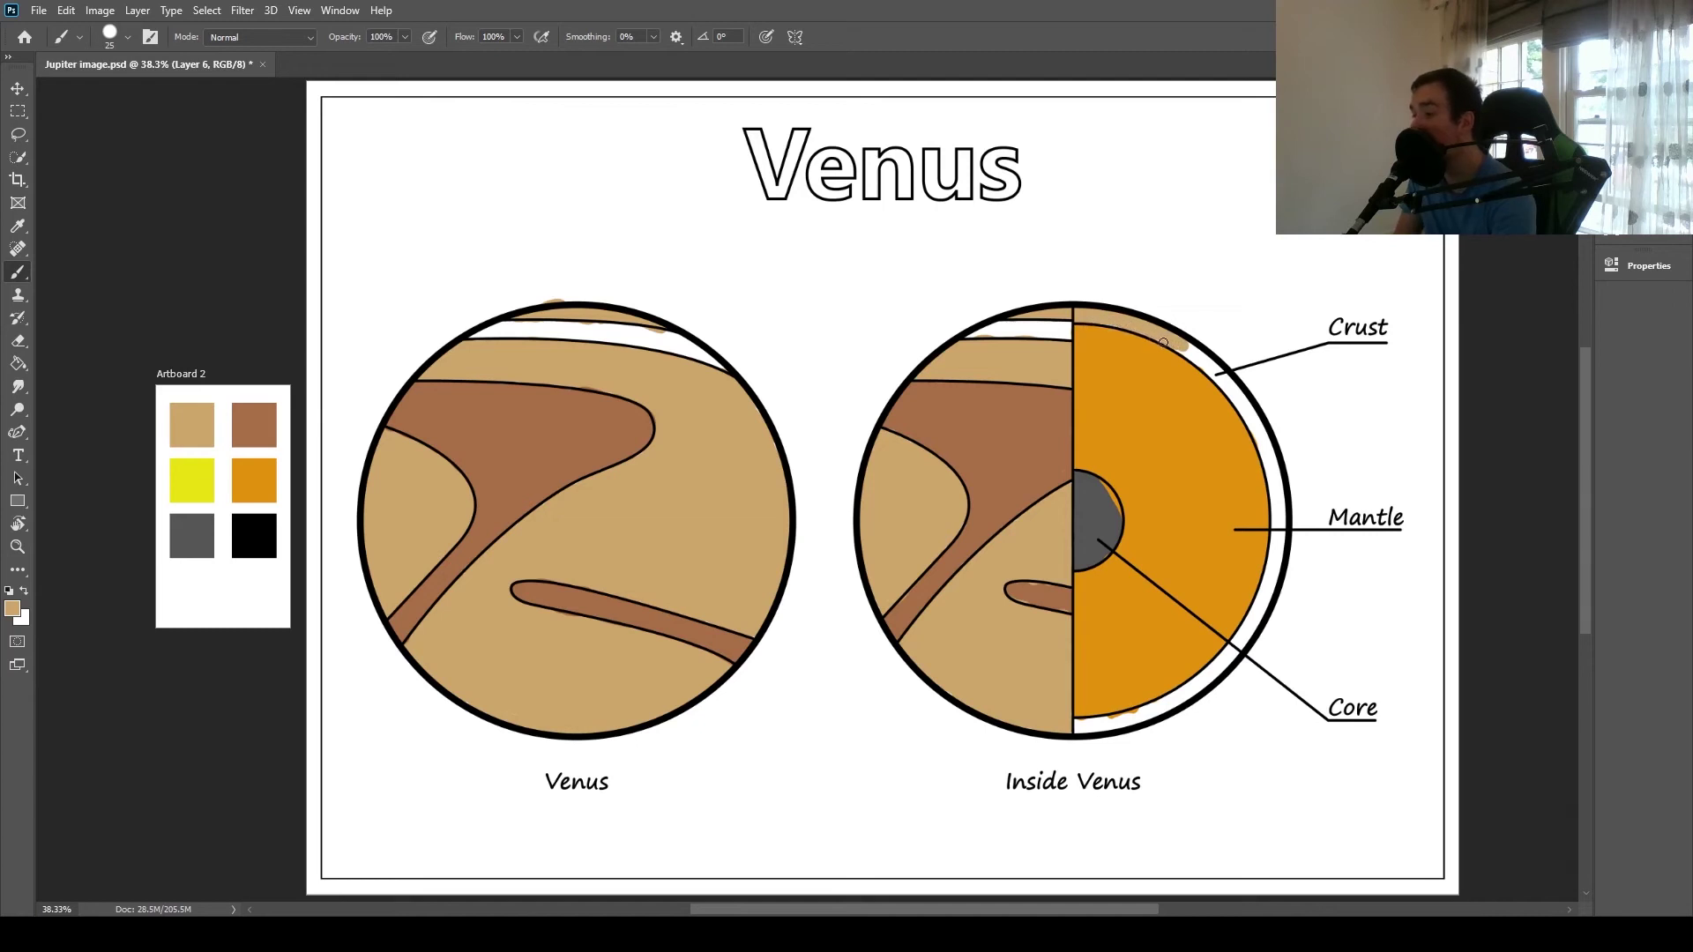
{"action": "mouse_move", "coordinate": [1188, 355]}
{"action": "left_mouse_down"}
{"action": "mouse_move", "coordinate": [1224, 384]}
{"action": "mouse_move", "coordinate": [1196, 361]}
{"action": "mouse_move", "coordinate": [1256, 425]}
{"action": "mouse_move", "coordinate": [1230, 387]}
{"action": "left_mouse_up"}
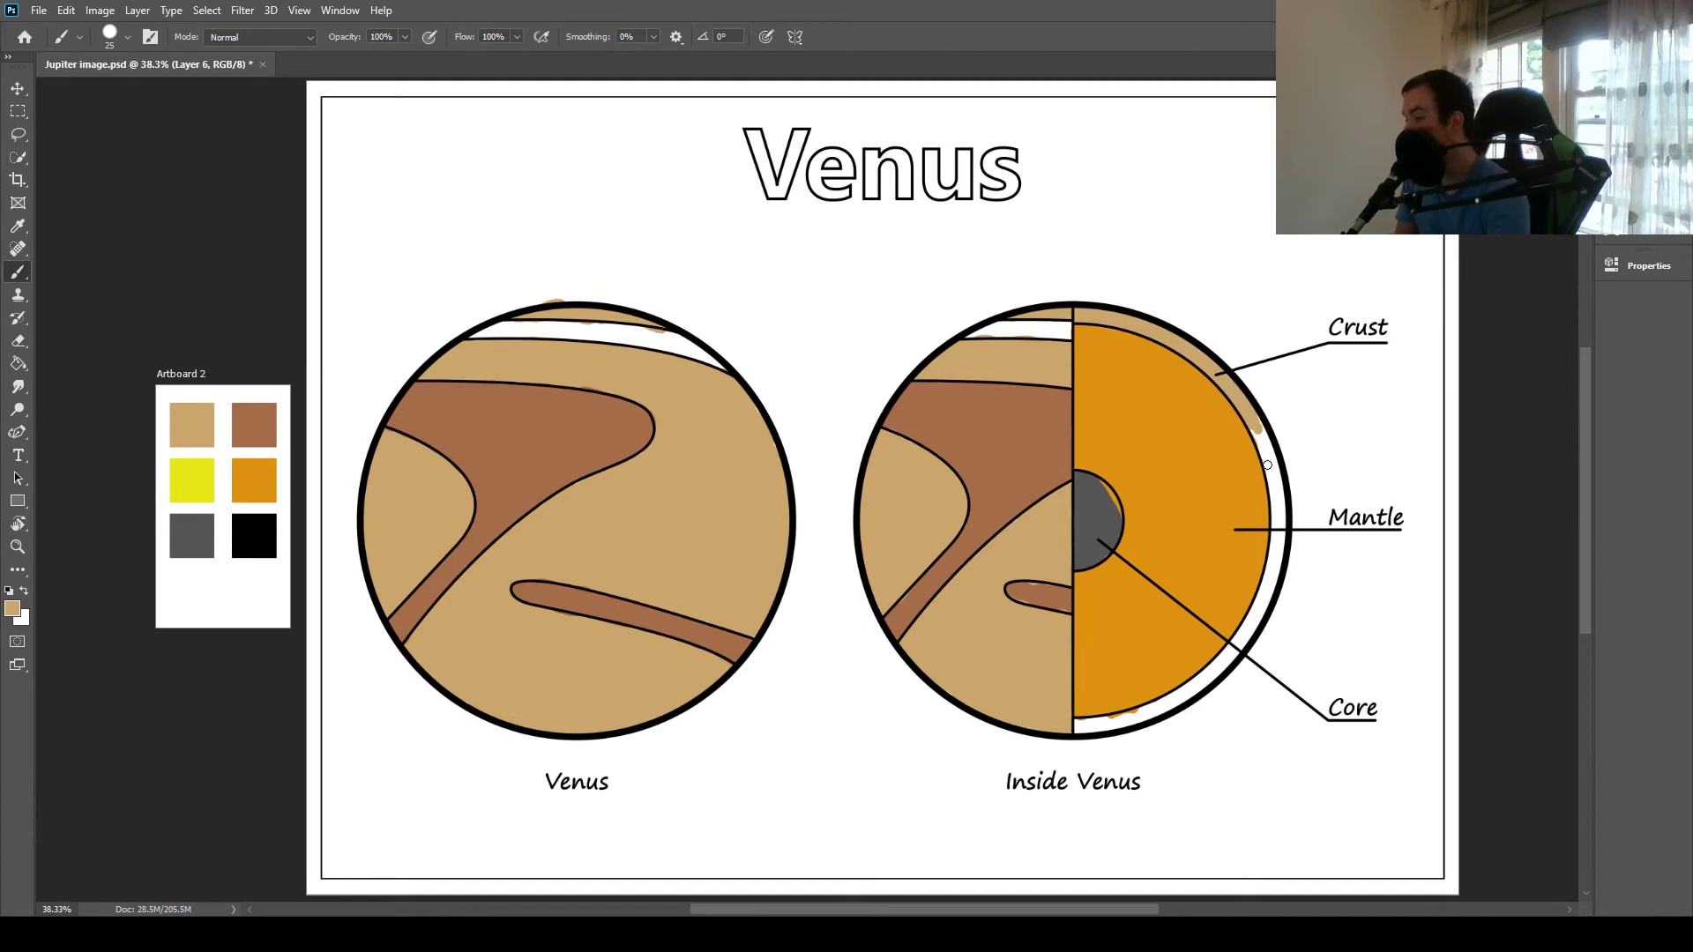
{"action": "mouse_move", "coordinate": [1271, 469]}
{"action": "left_mouse_down"}
{"action": "mouse_move", "coordinate": [1254, 415]}
{"action": "mouse_move", "coordinate": [1275, 529]}
{"action": "left_mouse_up"}
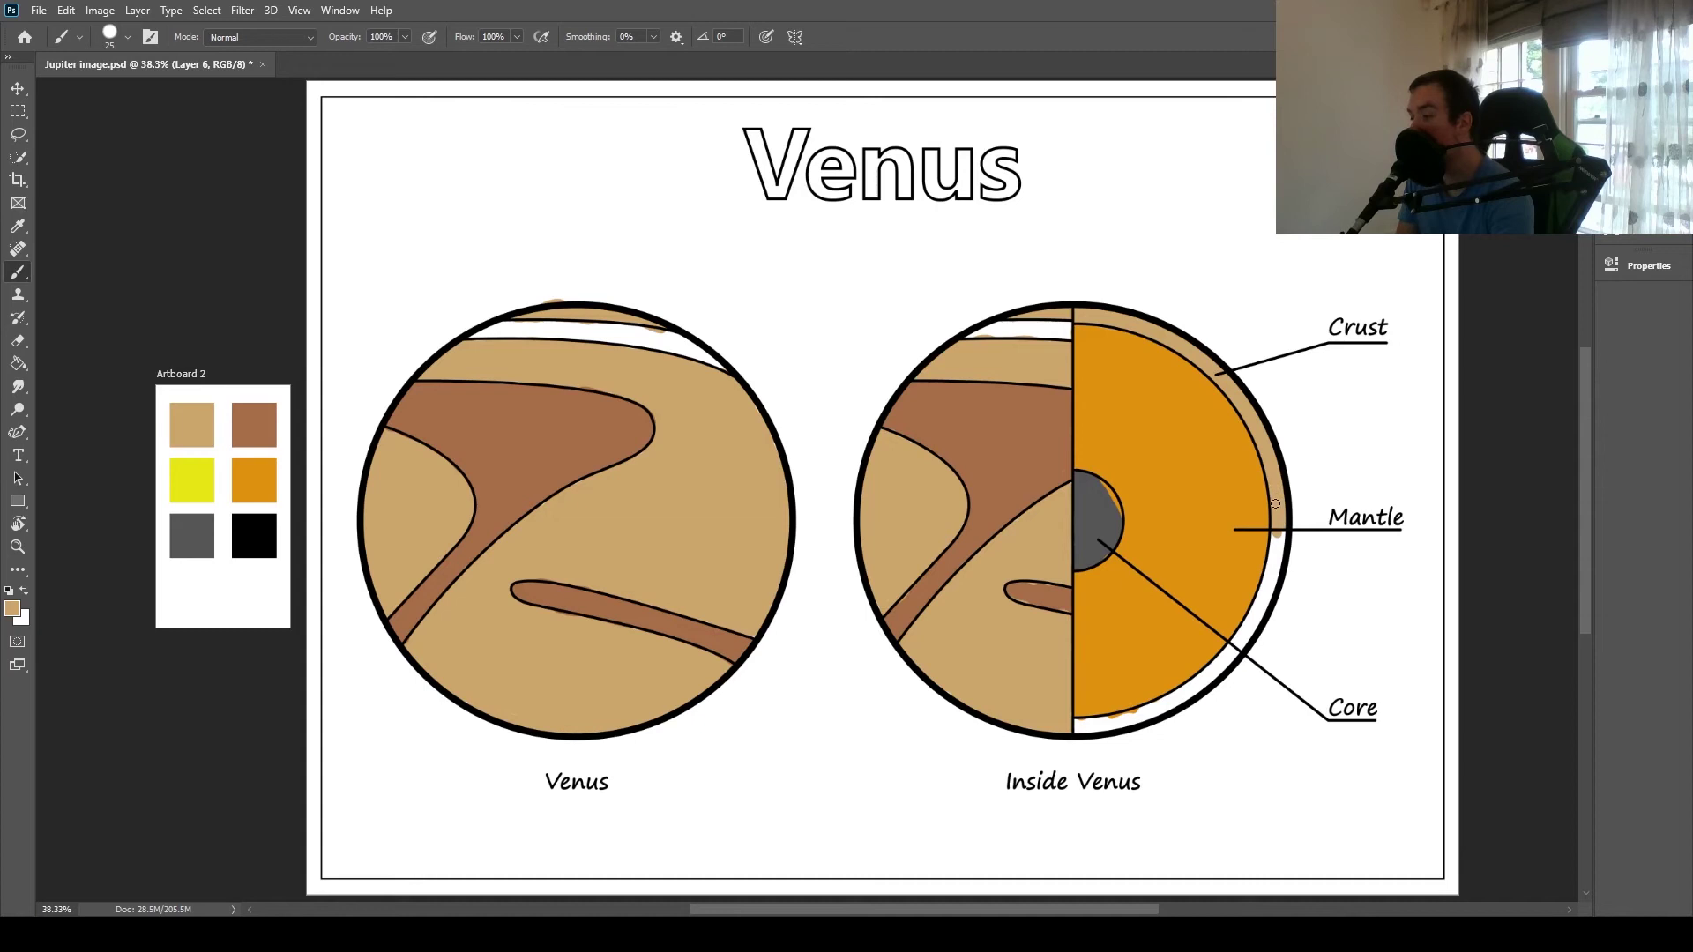
{"action": "mouse_move", "coordinate": [1275, 537]}
{"action": "left_mouse_down"}
{"action": "mouse_move", "coordinate": [1263, 608]}
{"action": "mouse_move", "coordinate": [1257, 621]}
{"action": "mouse_move", "coordinate": [1268, 577]}
{"action": "mouse_move", "coordinate": [1229, 658]}
{"action": "left_mouse_up"}
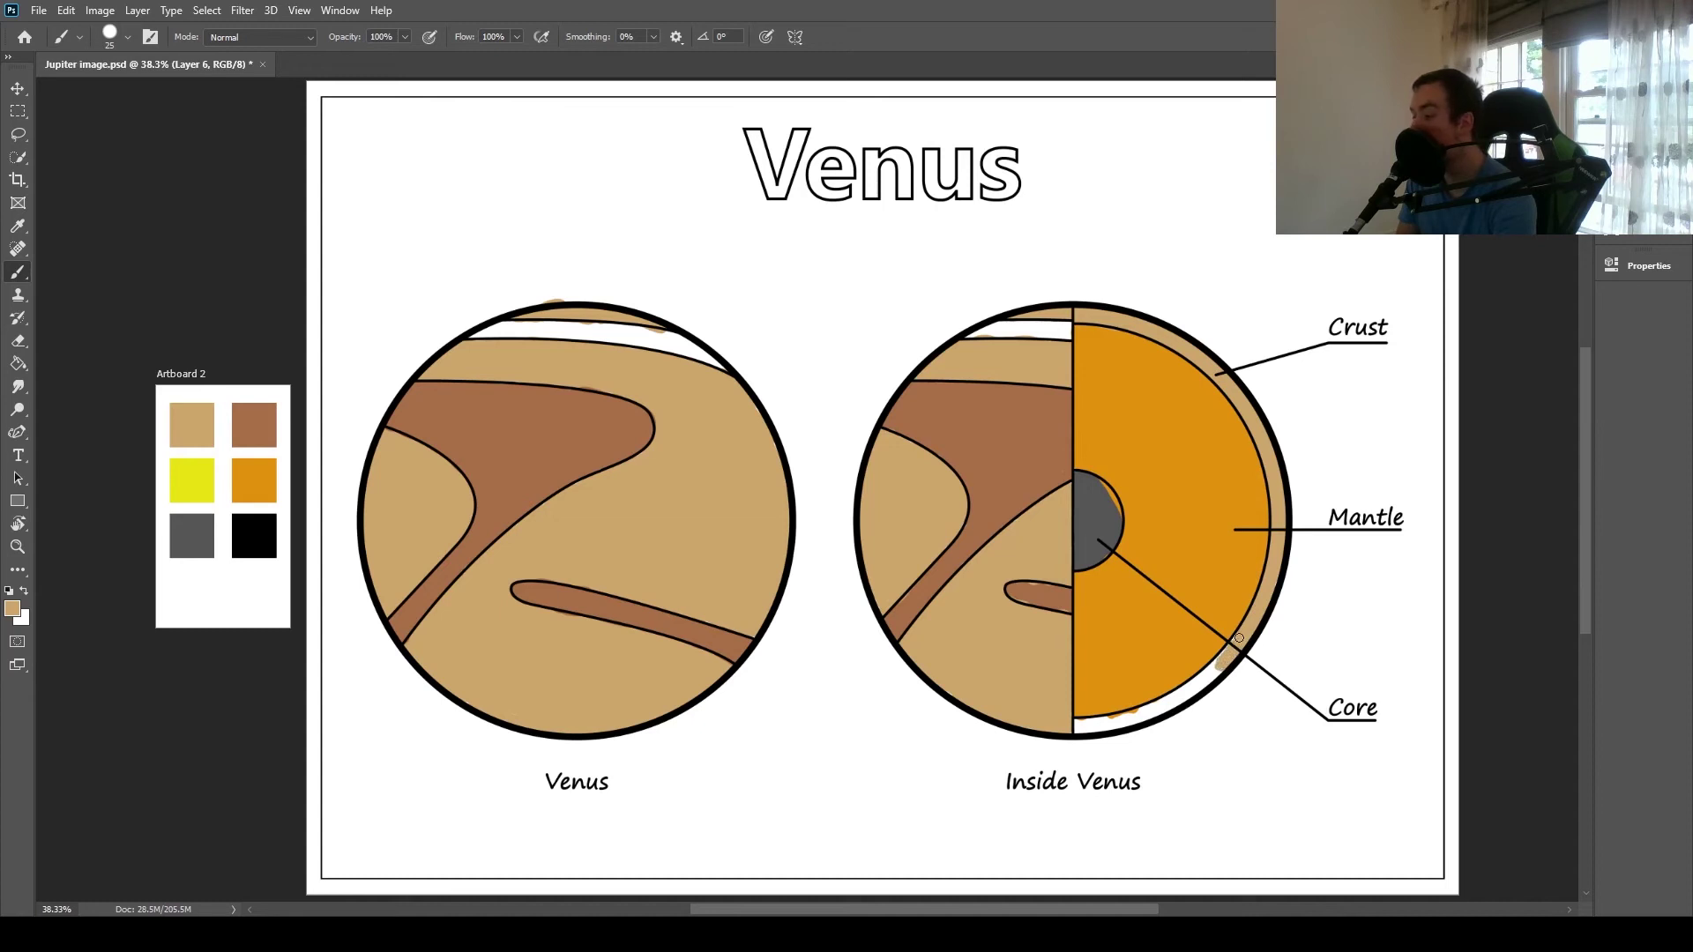
{"action": "left_click_drag", "start_coordinate": [1209, 673], "coordinate": [1206, 677]}
{"action": "left_click_drag", "start_coordinate": [1191, 692], "coordinate": [1175, 713]}
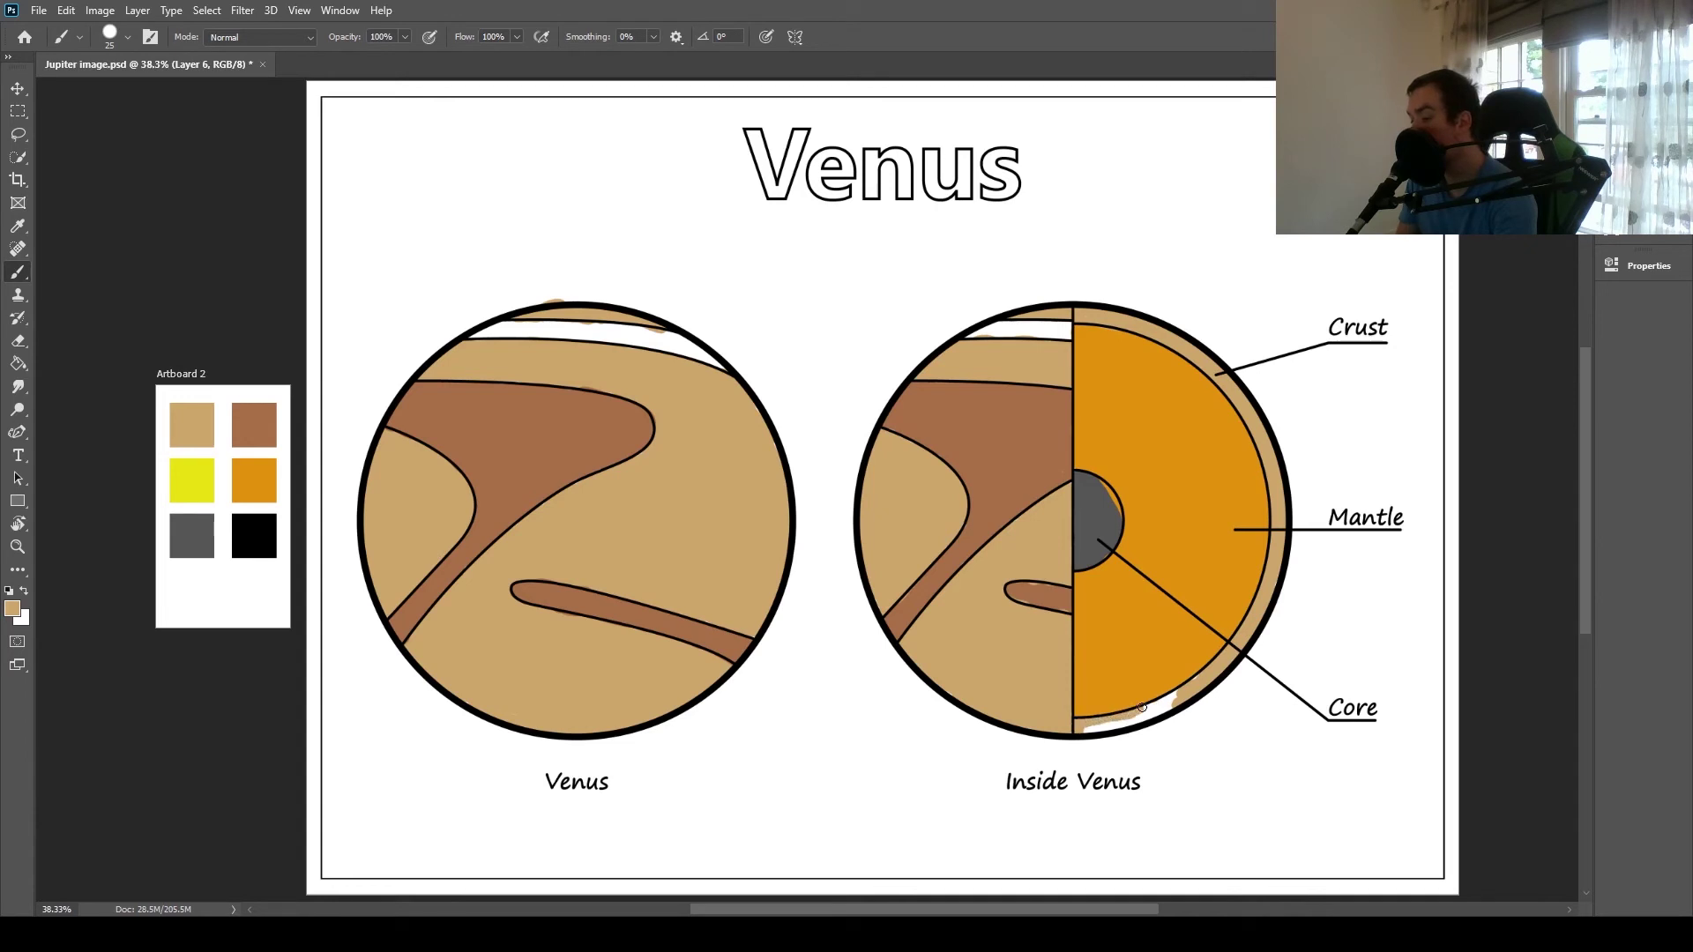
{"action": "mouse_move", "coordinate": [1141, 707]}
{"action": "left_mouse_down"}
{"action": "mouse_move", "coordinate": [1202, 672]}
{"action": "mouse_move", "coordinate": [1087, 733]}
{"action": "left_mouse_up"}
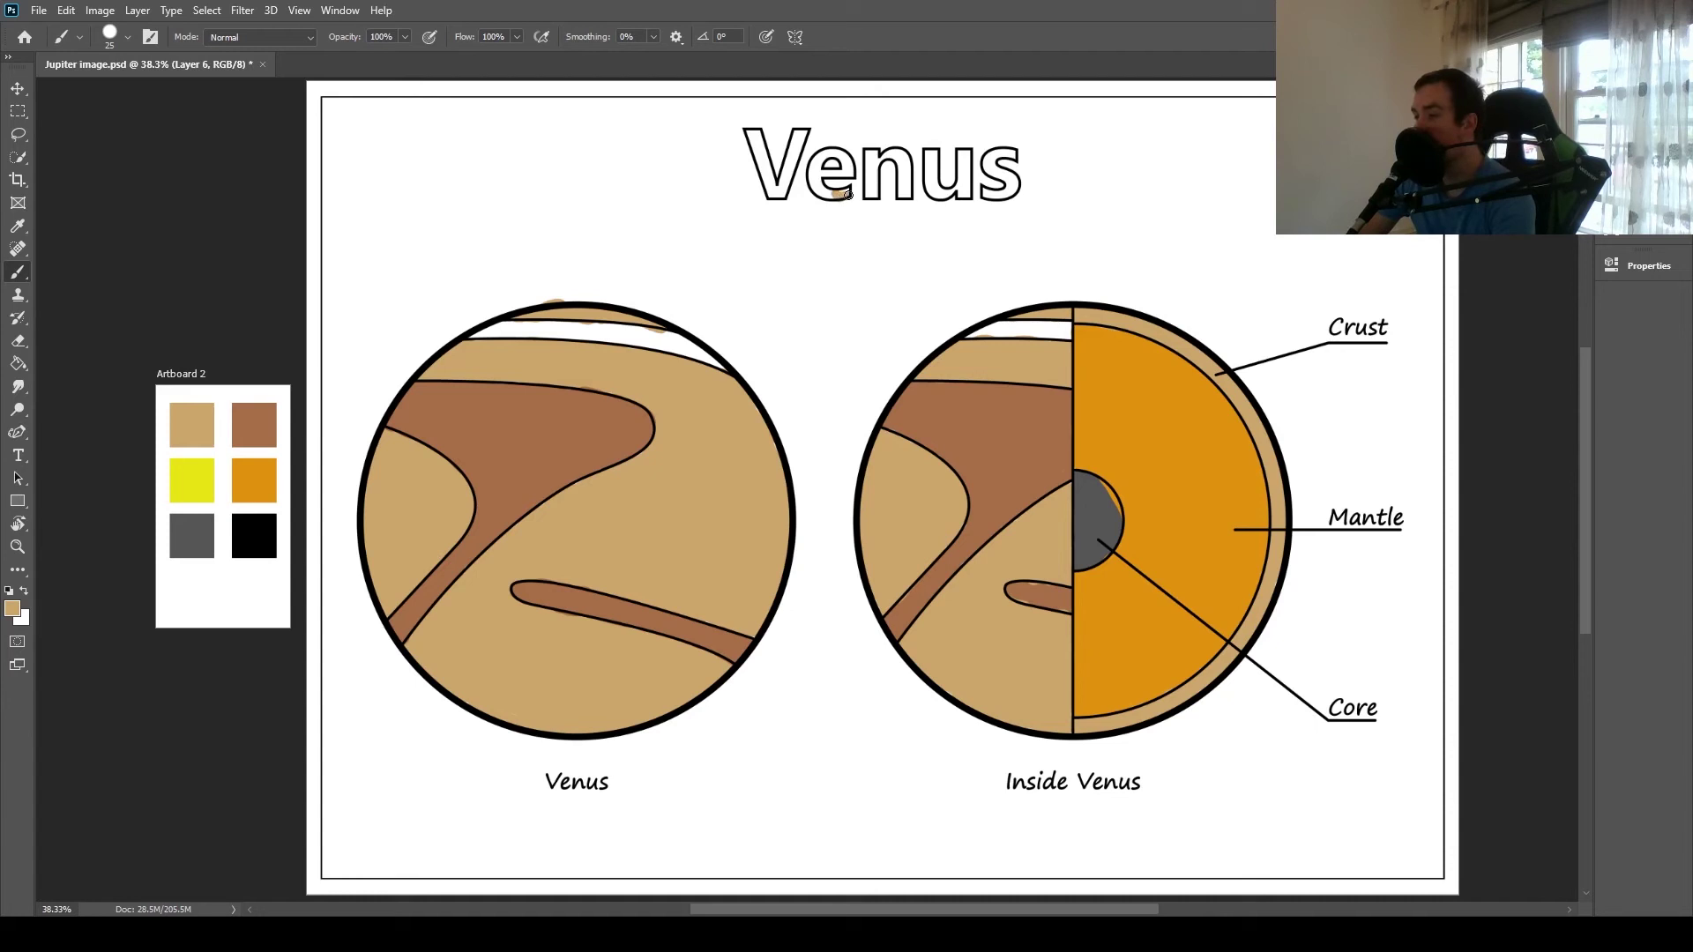
Step: Paint tan inside the outlined e and u letters of the Venus heading
{"action": "left_click_drag", "start_coordinate": [826, 194], "coordinate": [823, 185]}
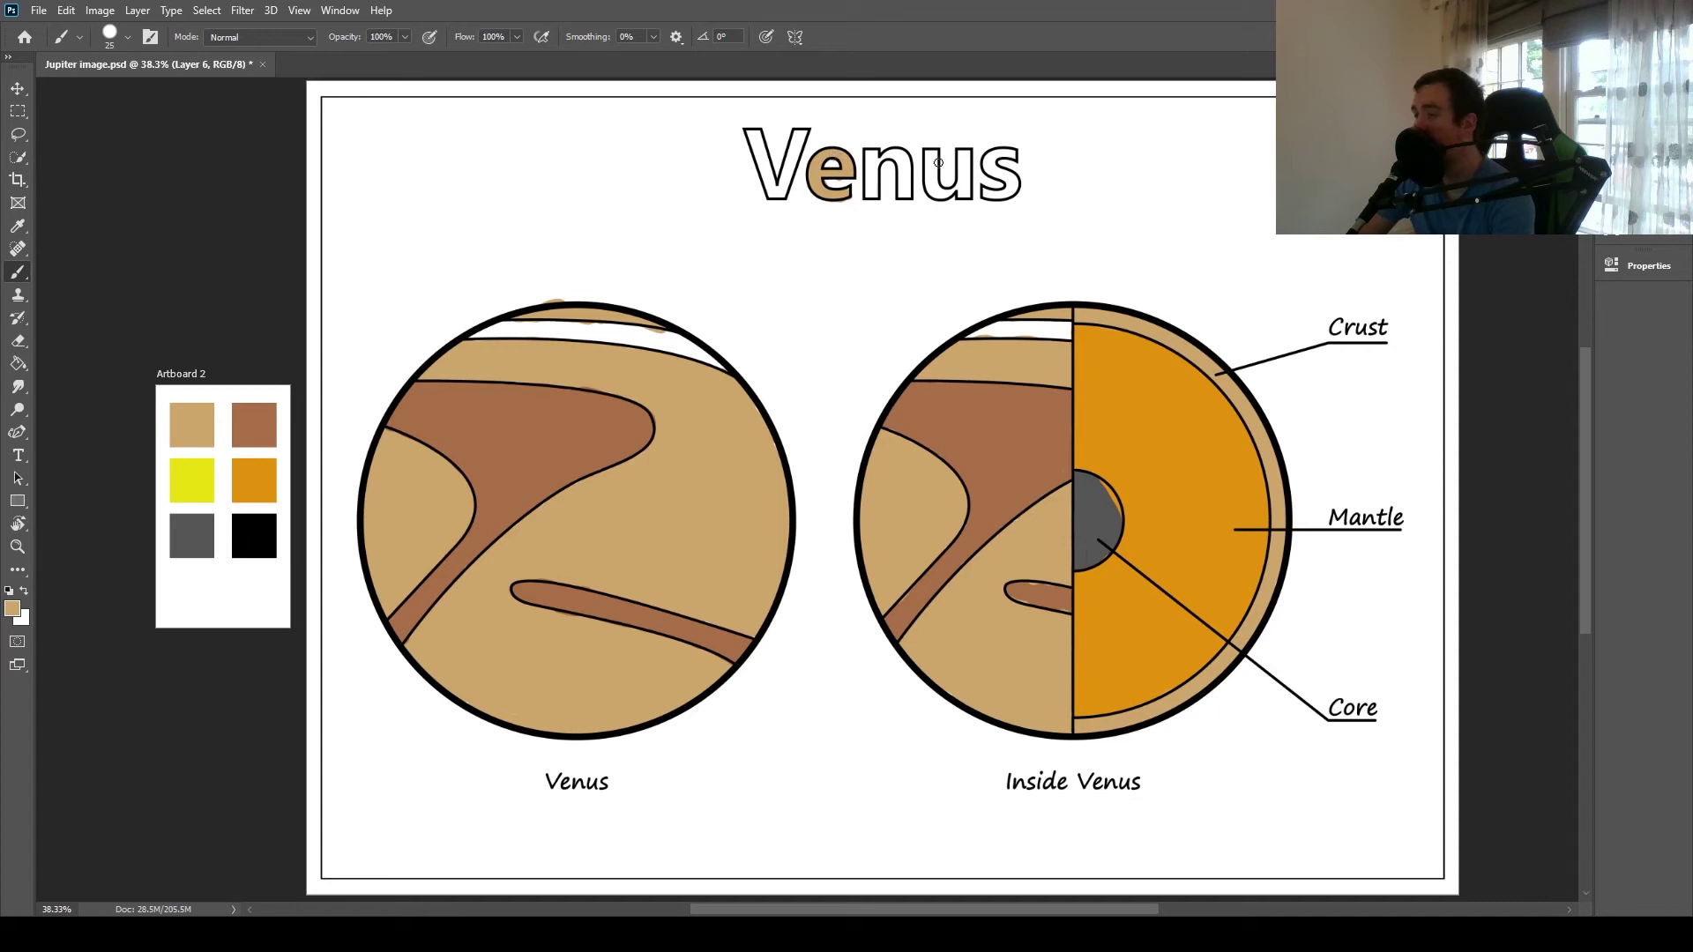
{"action": "left_click_drag", "start_coordinate": [929, 168], "coordinate": [928, 158]}
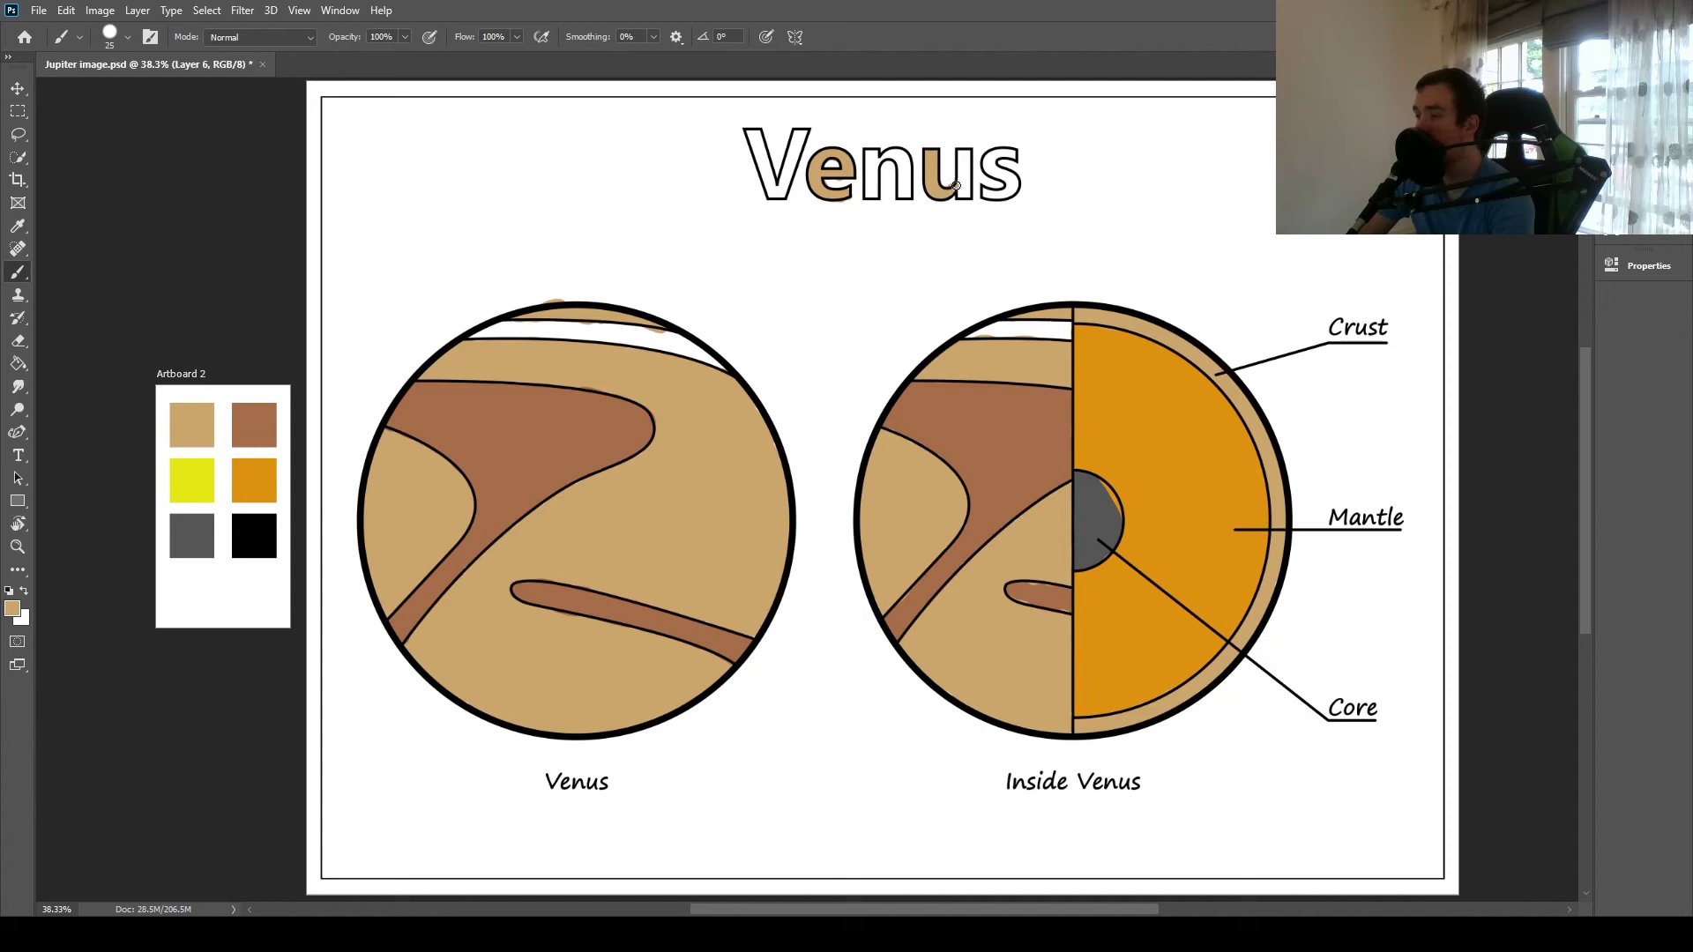
{"action": "mouse_move", "coordinate": [956, 185]}
{"action": "left_mouse_down"}
{"action": "mouse_move", "coordinate": [961, 157]}
{"action": "mouse_move", "coordinate": [966, 193]}
{"action": "left_mouse_up"}
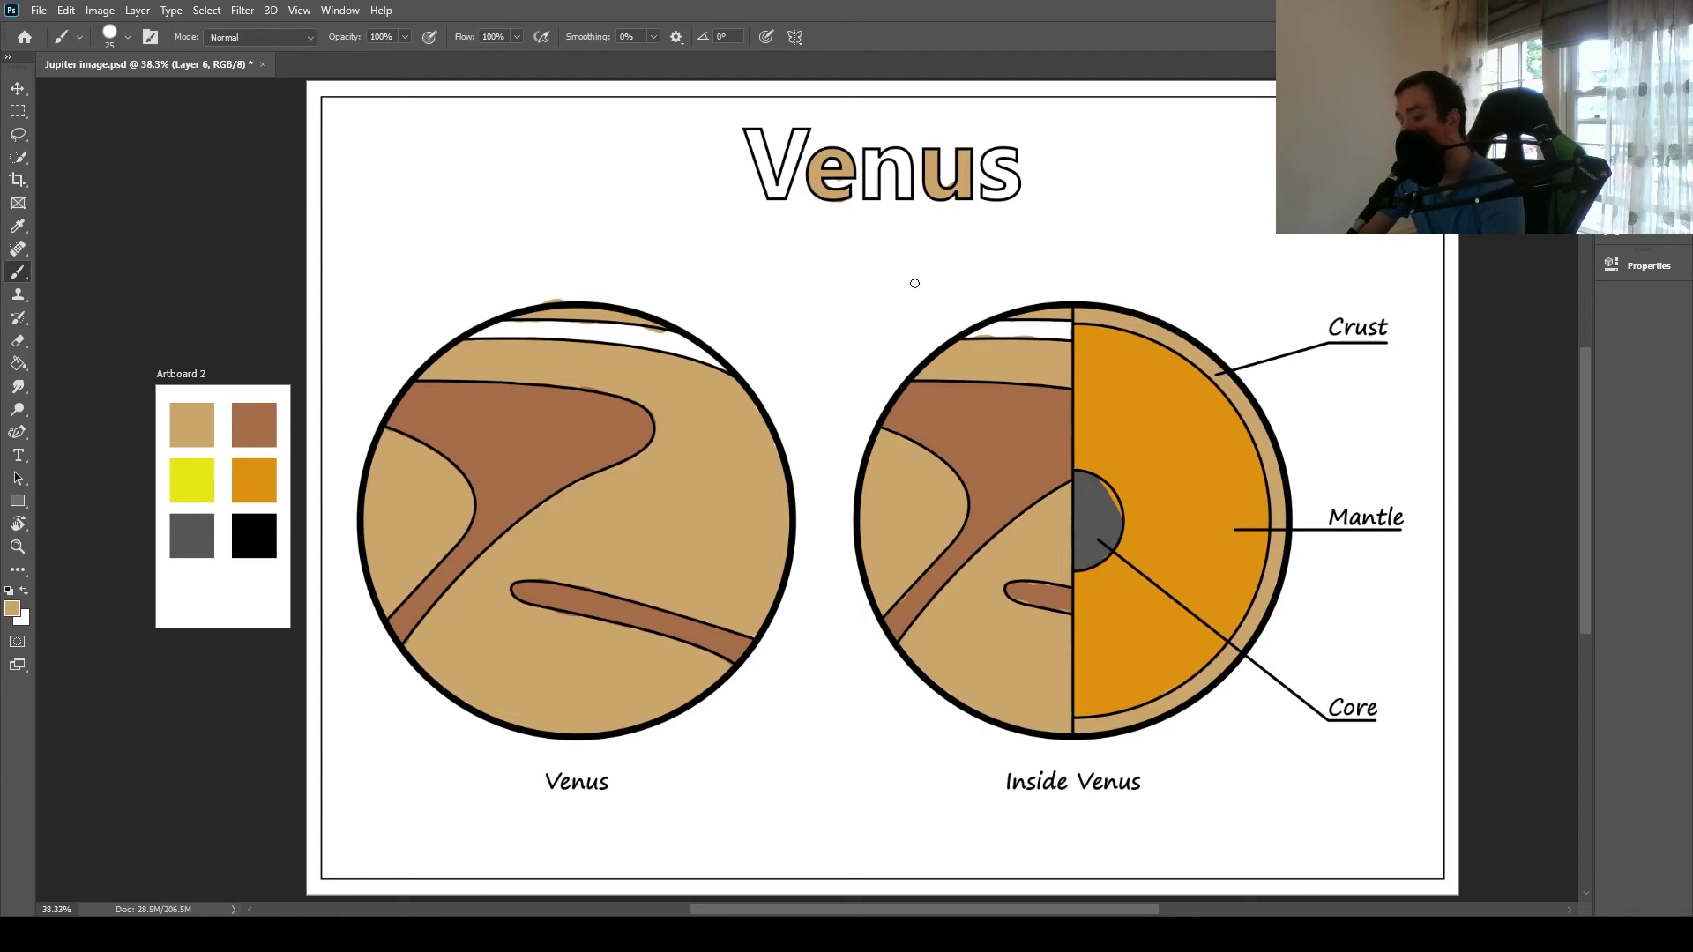
Step: Sample the darker brown swatch and paint it into the V, n and s of the Venus title
{"action": "key", "text": "i"}
{"action": "left_click", "coordinate": [273, 429]}
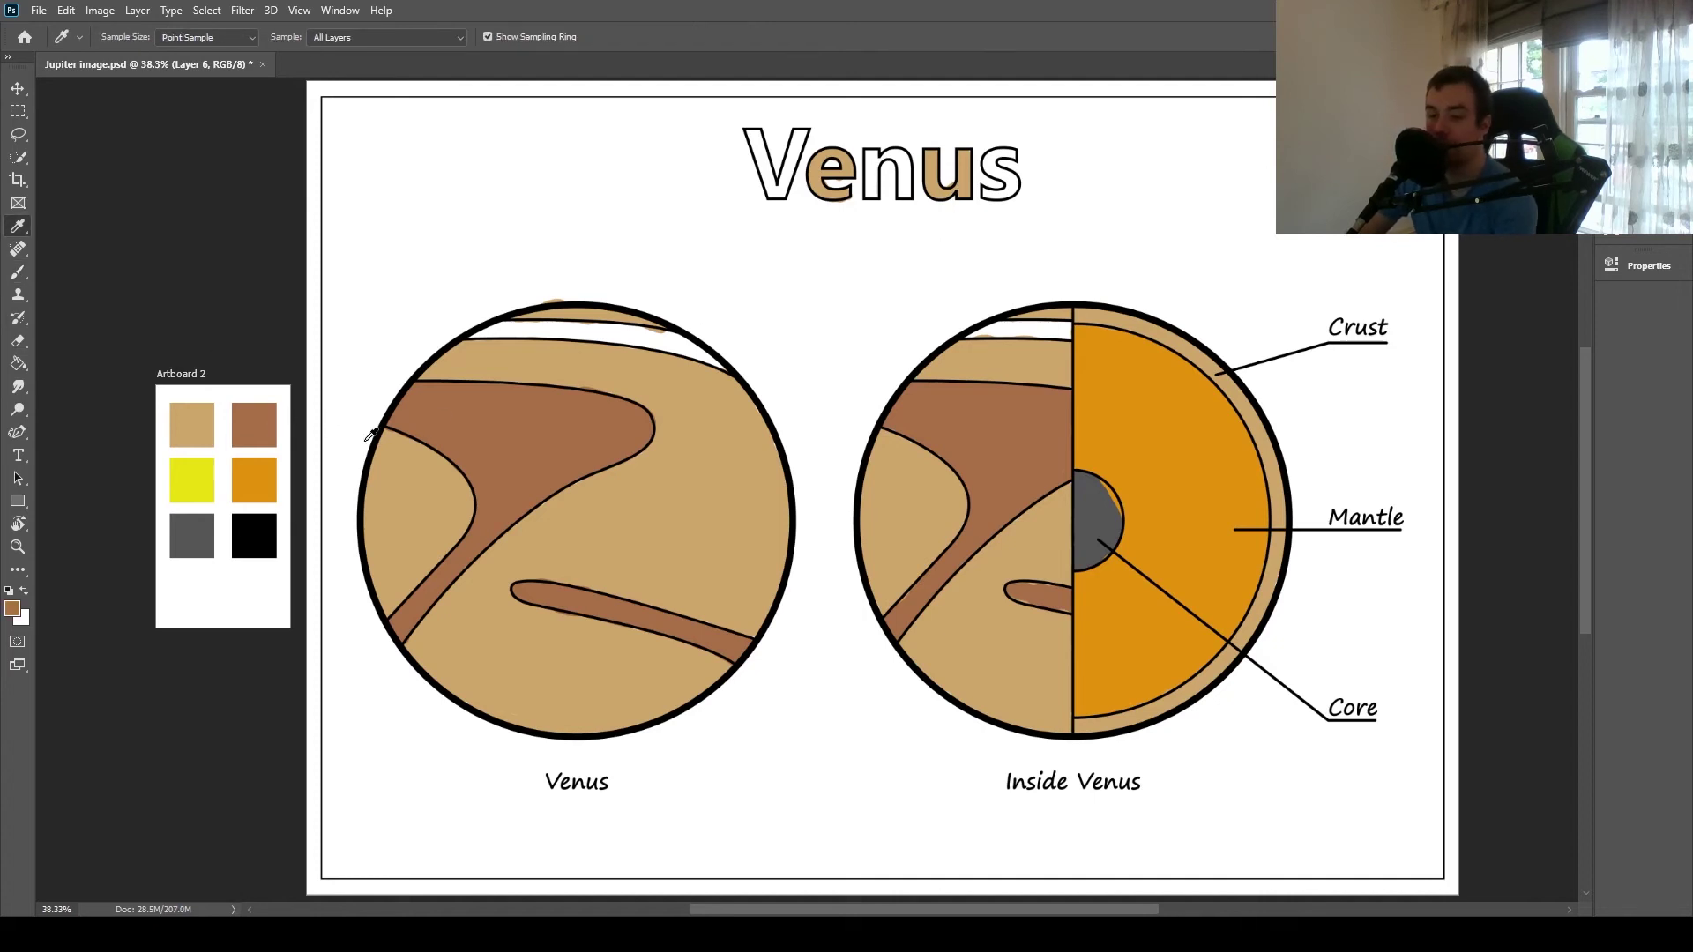
{"action": "key", "text": "b"}
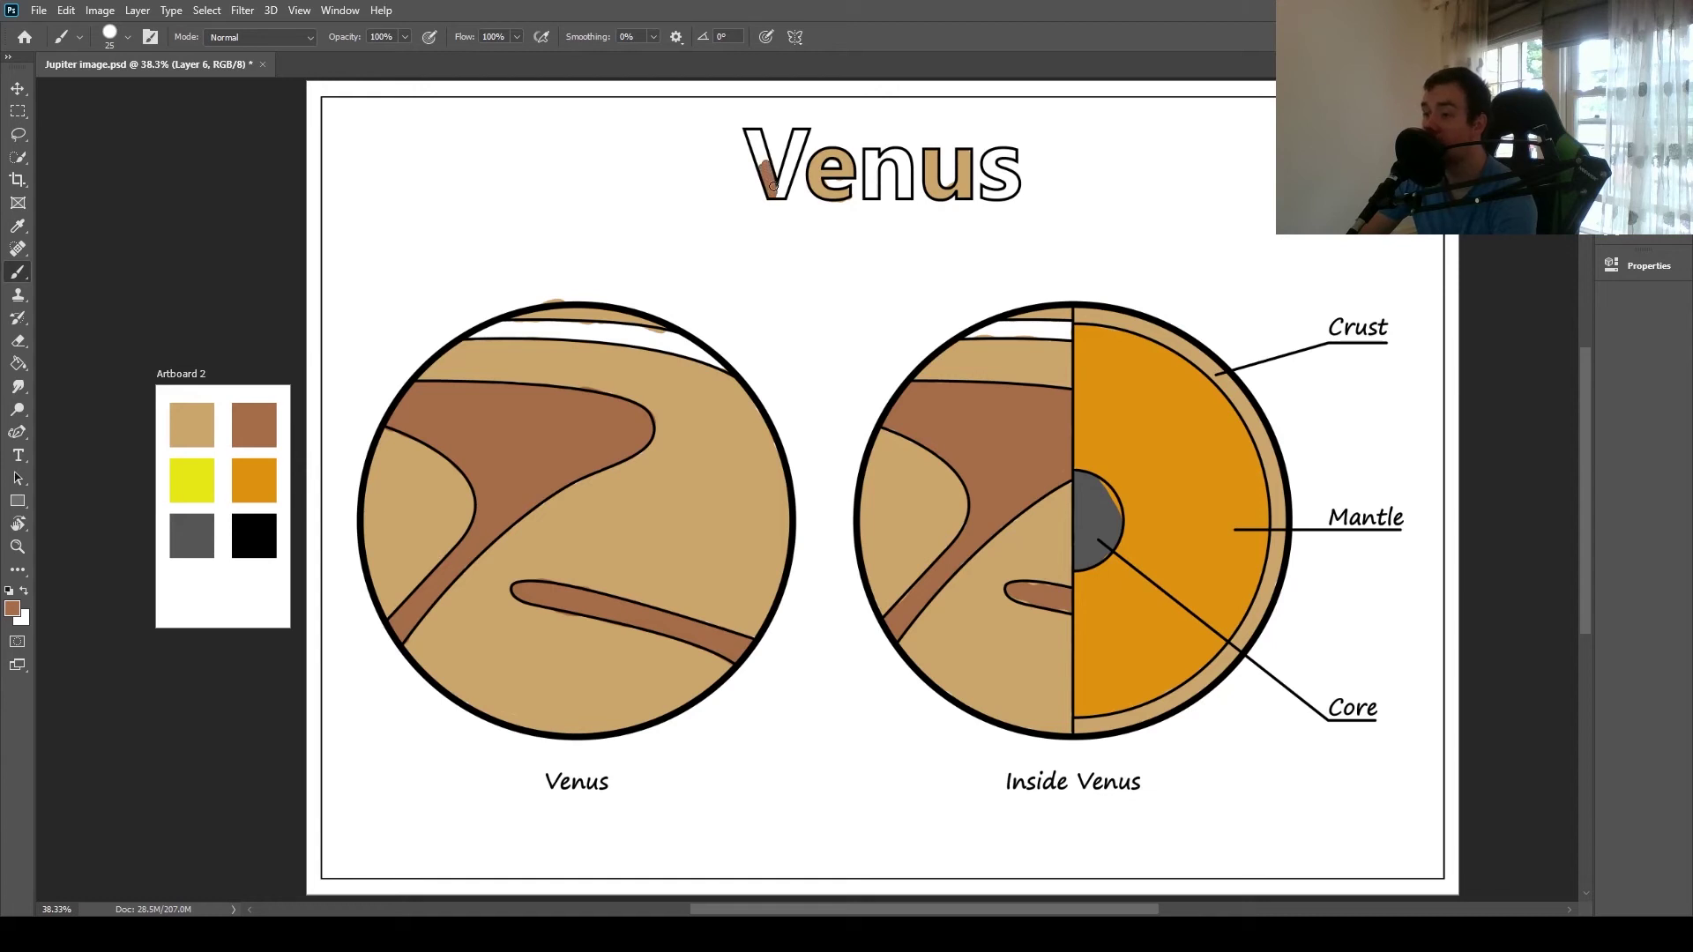
{"action": "left_click_drag", "start_coordinate": [760, 159], "coordinate": [758, 155]}
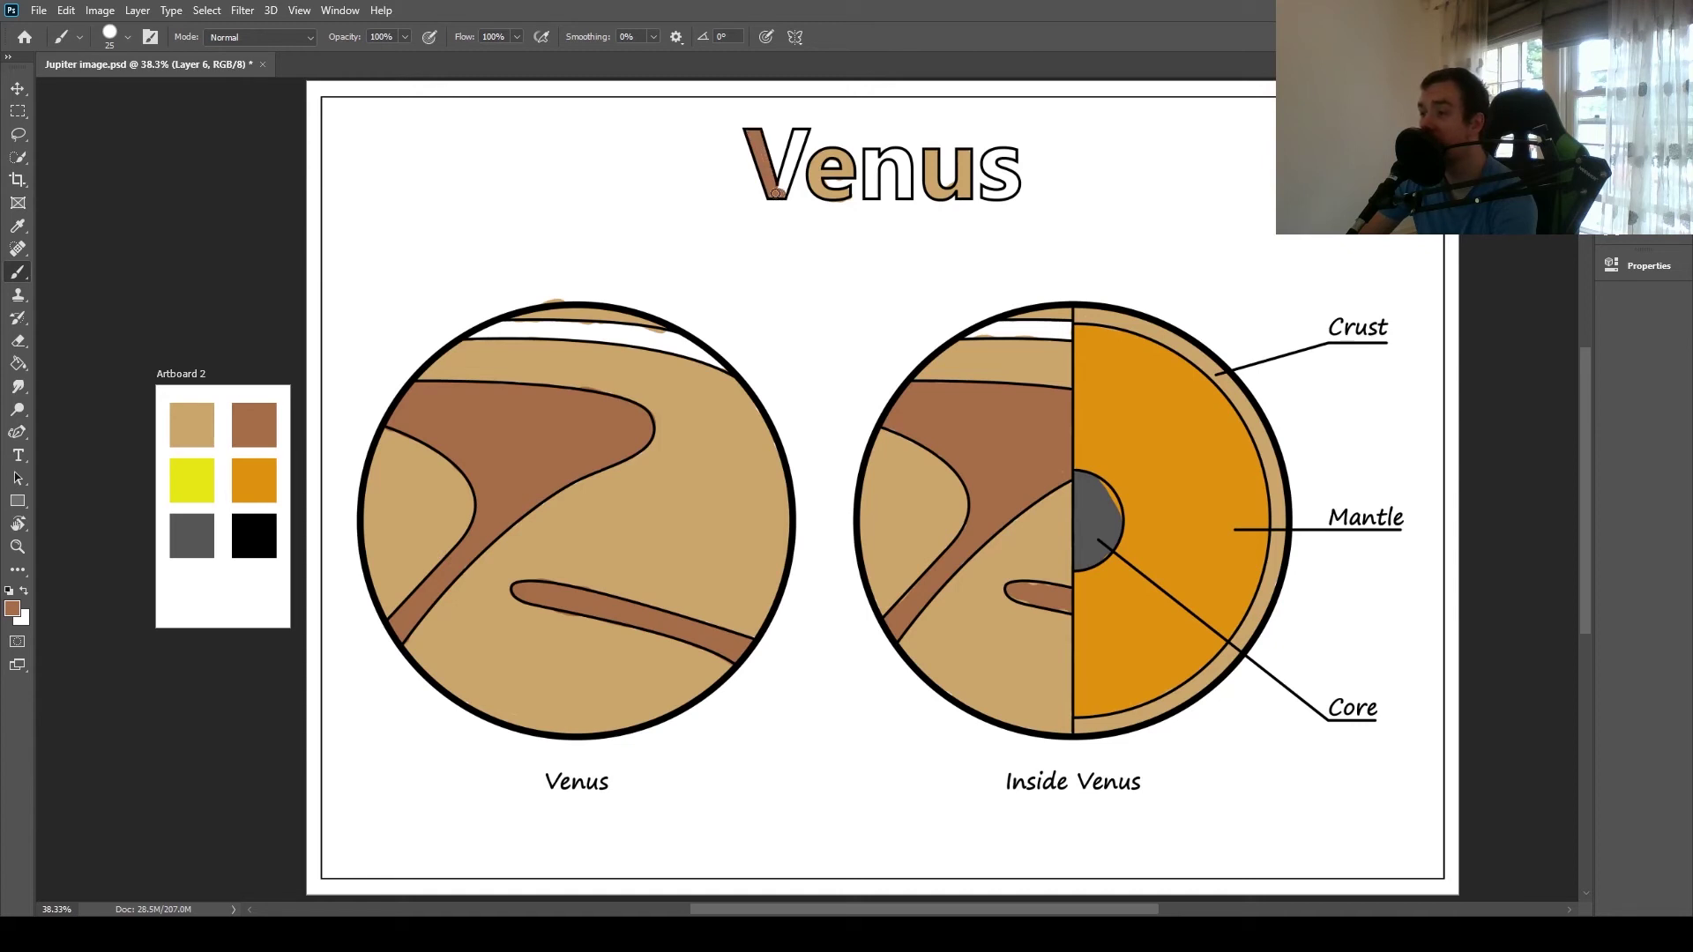
{"action": "left_click_drag", "start_coordinate": [785, 187], "coordinate": [788, 169]}
{"action": "left_click_drag", "start_coordinate": [790, 164], "coordinate": [794, 139]}
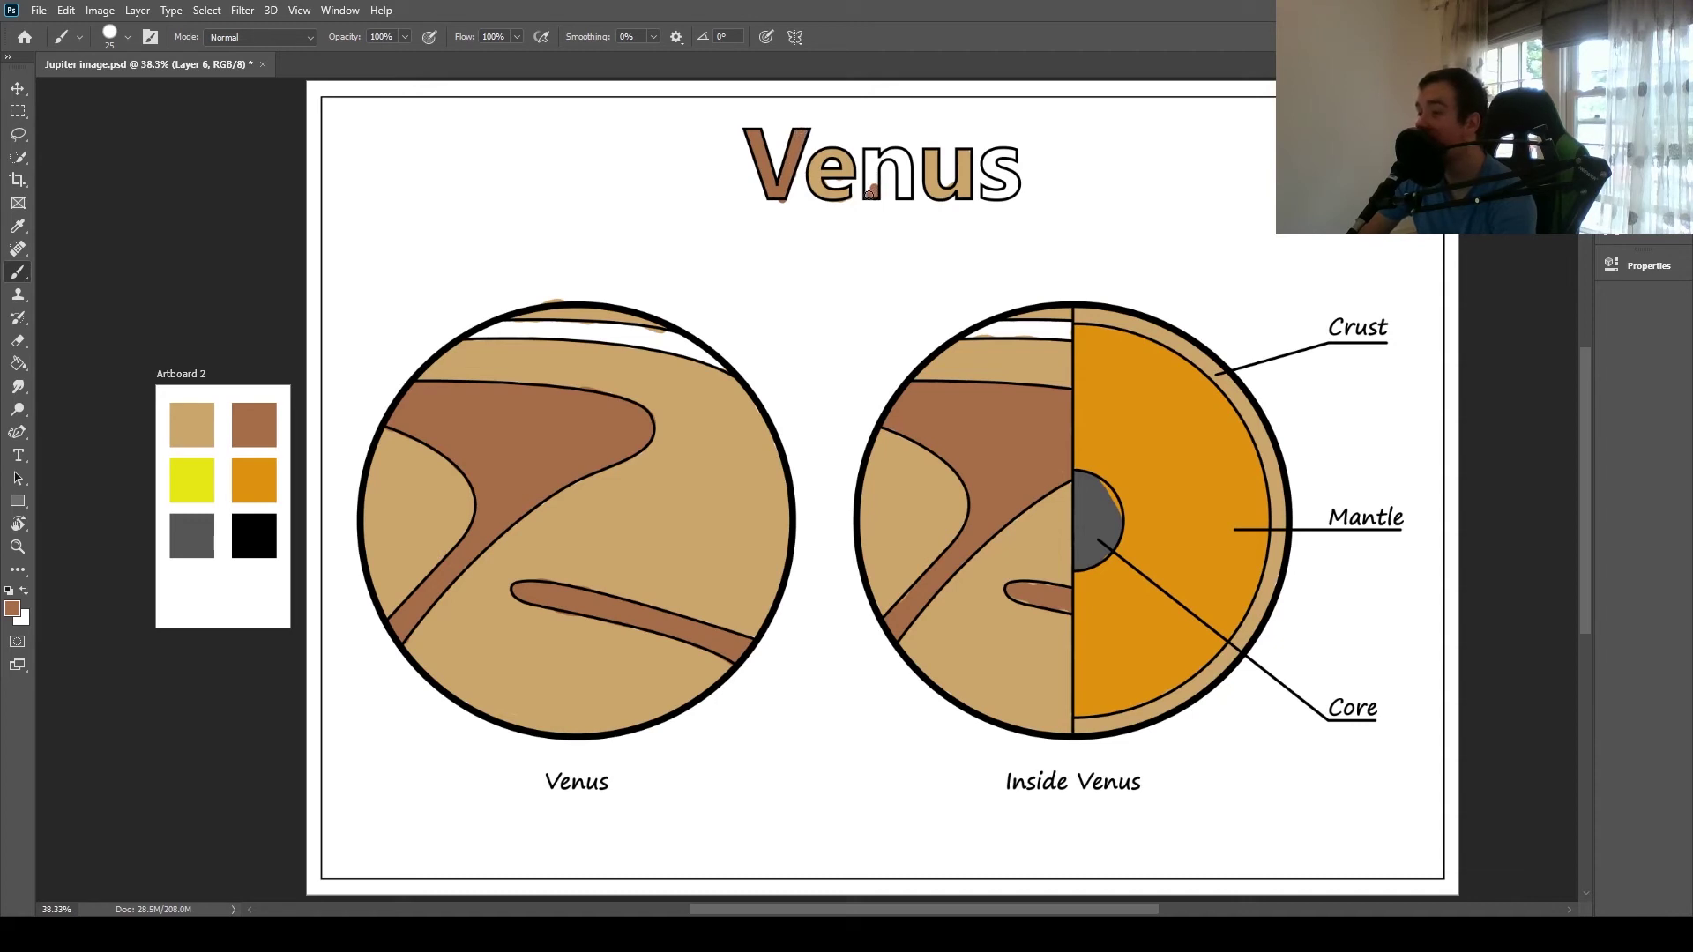
{"action": "left_click_drag", "start_coordinate": [870, 187], "coordinate": [877, 172]}
{"action": "mouse_move", "coordinate": [899, 153]}
{"action": "left_mouse_down"}
{"action": "mouse_move", "coordinate": [909, 177]}
{"action": "mouse_move", "coordinate": [898, 154]}
{"action": "left_mouse_up"}
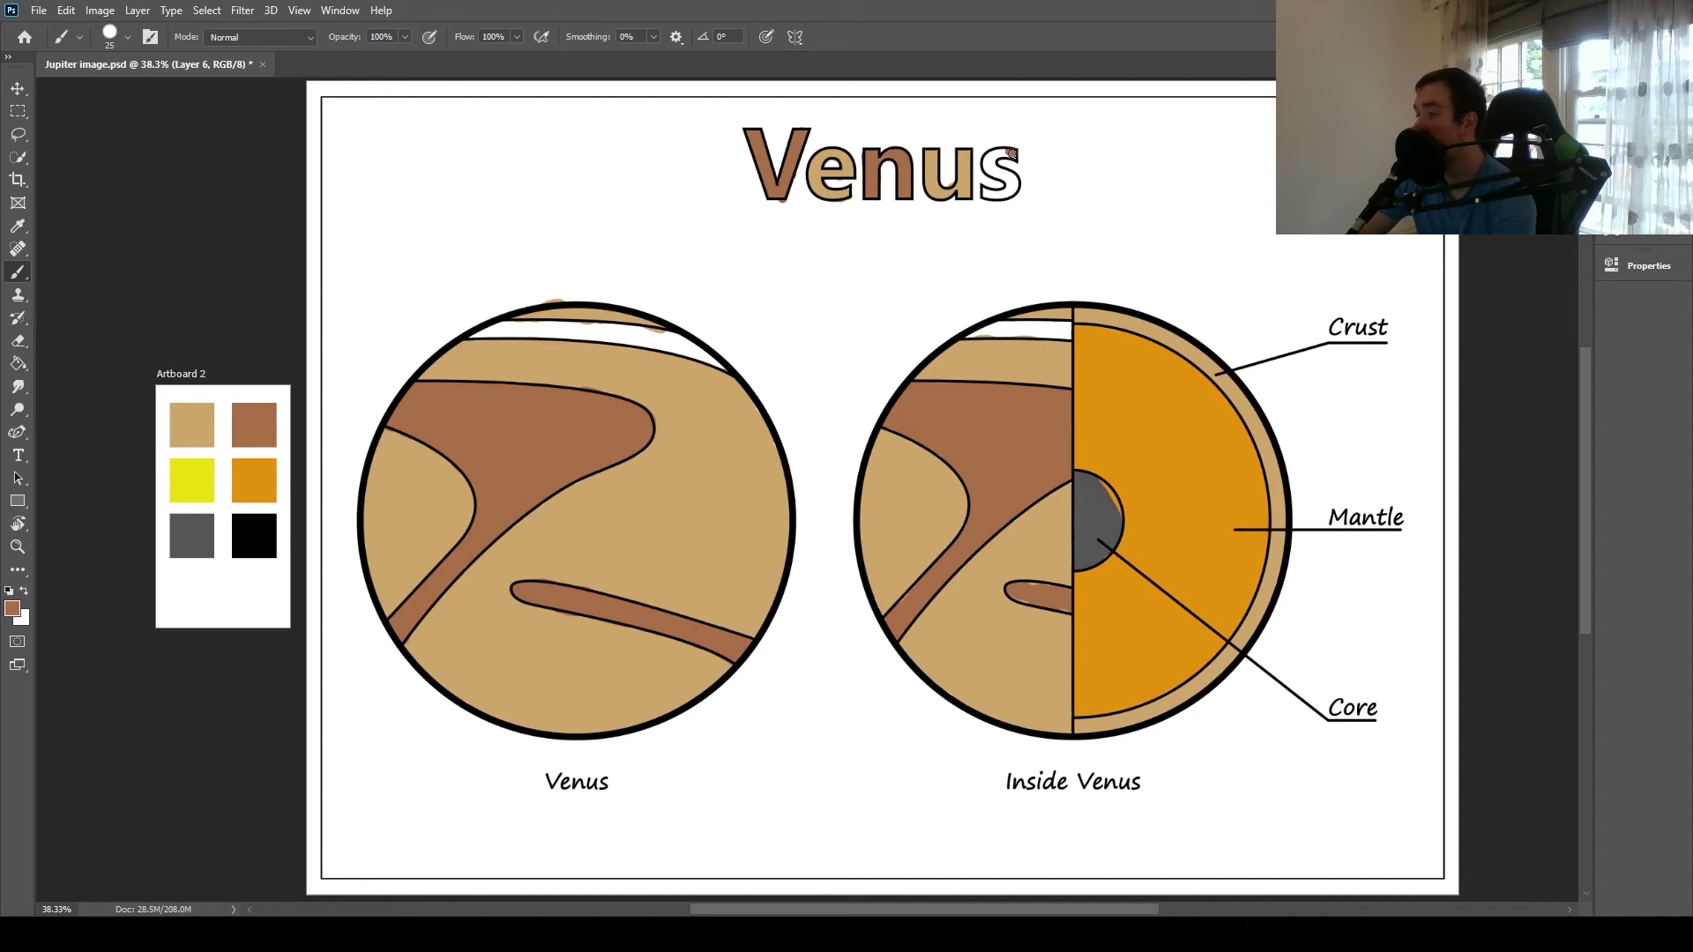
{"action": "left_click_drag", "start_coordinate": [1008, 152], "coordinate": [1005, 152]}
{"action": "key", "text": "bracketleft"}
{"action": "key", "text": "bracketleft"}
{"action": "key", "text": "bracketleft"}
{"action": "key", "text": "bracketright"}
{"action": "key", "text": "bracketright"}
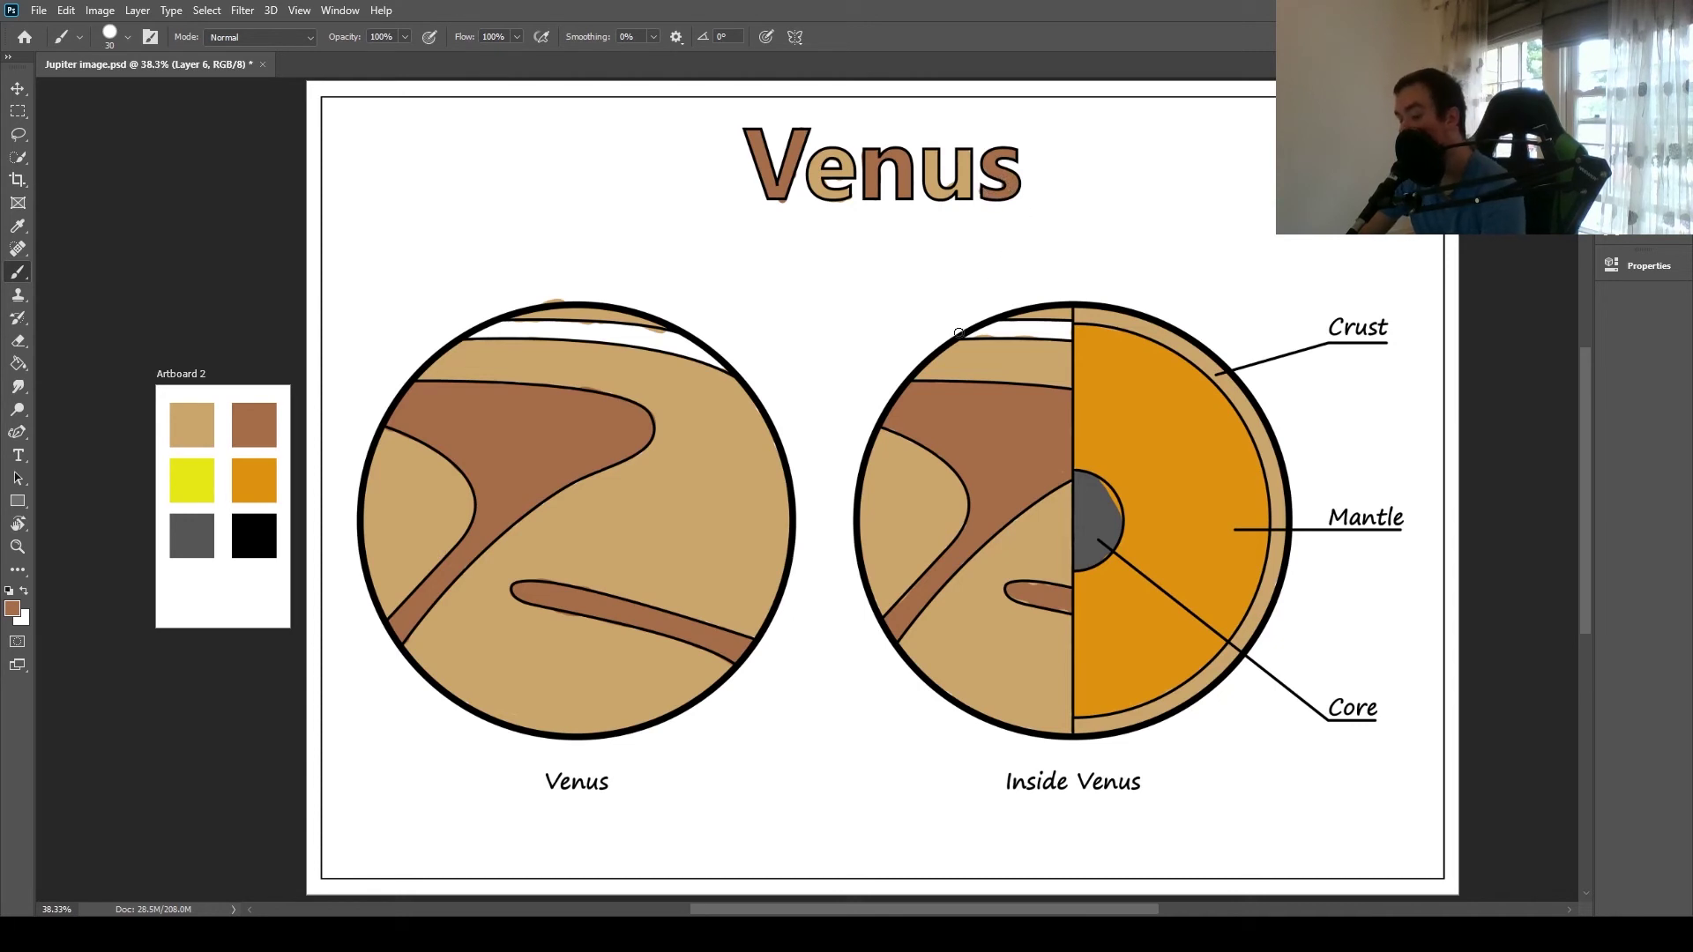
Step: Sample black and, with a 500 px brush, paint the page's top-left corner black
{"action": "key", "text": "i"}
{"action": "left_click", "coordinate": [269, 529]}
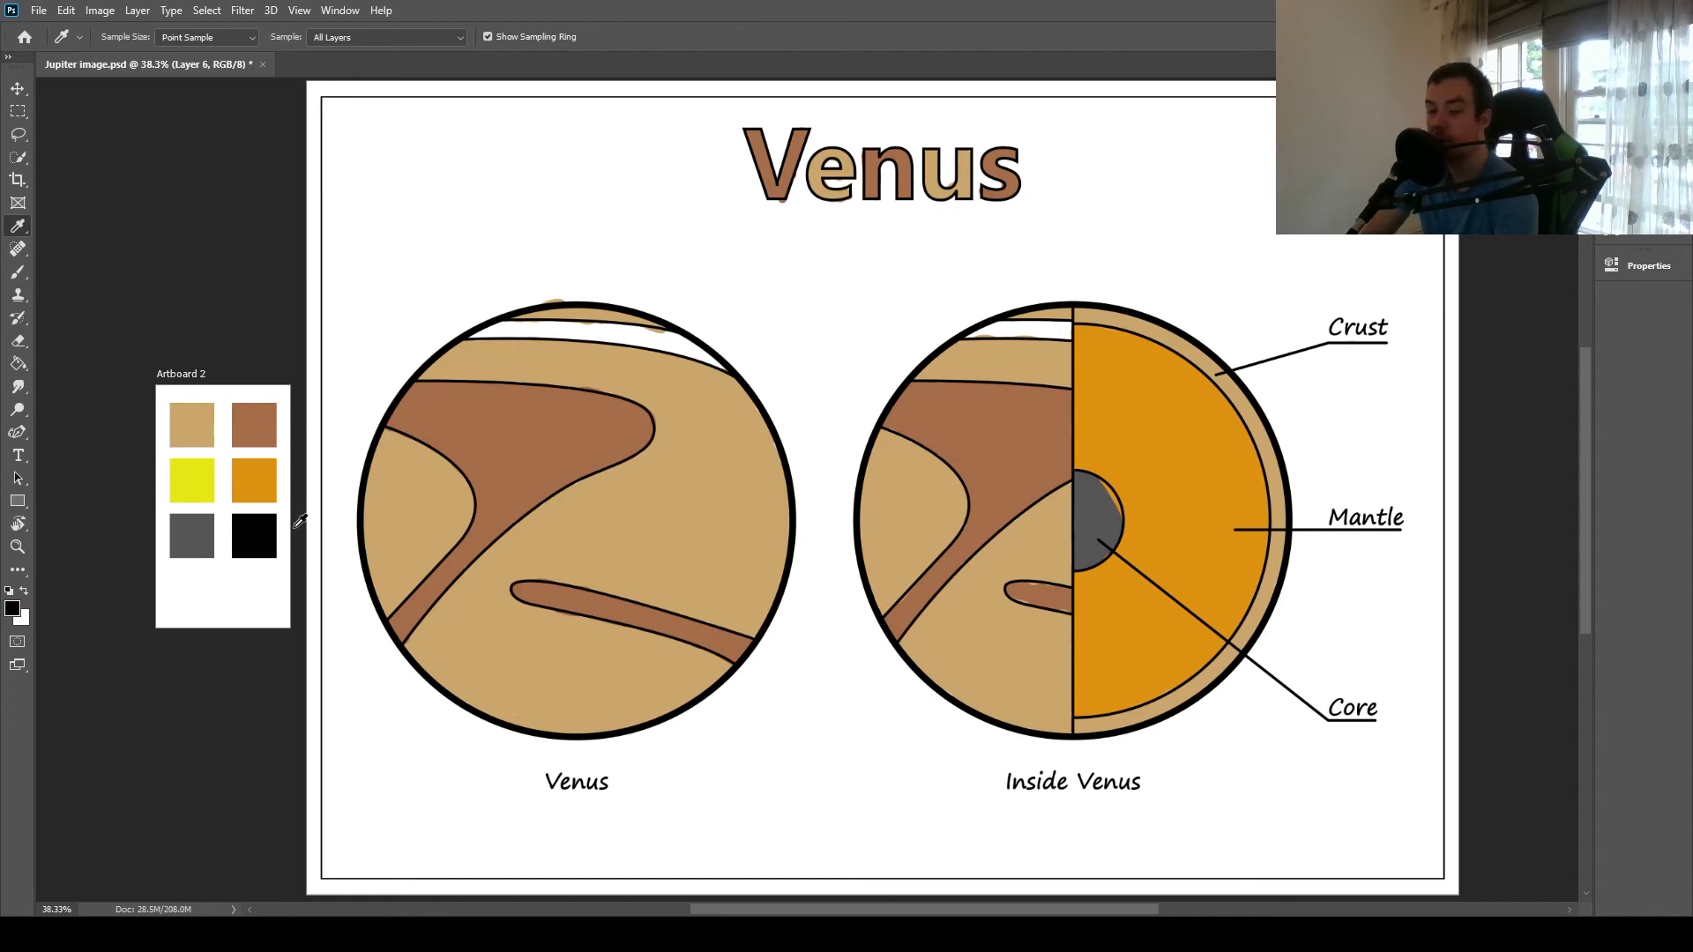
{"action": "key", "text": "b"}
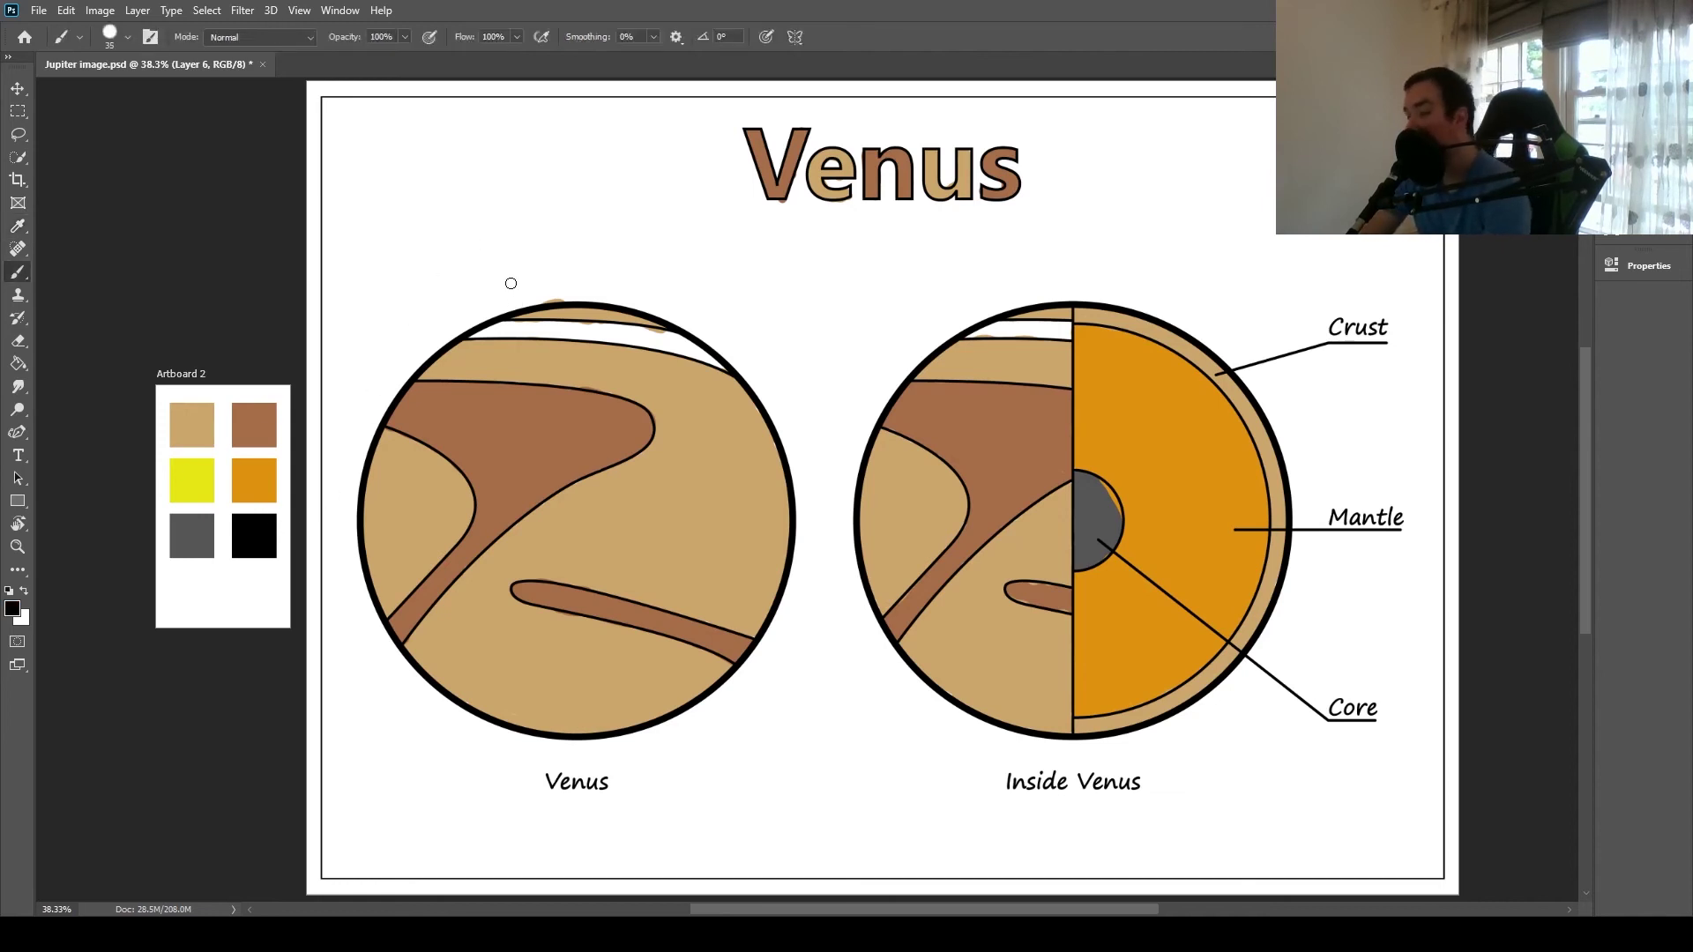
{"action": "key", "text": "bracketright"}
{"action": "key", "text": "bracketright"}
{"action": "key", "text": "bracketright"}
{"action": "key", "text": "bracketright"}
{"action": "key", "text": "bracketright"}
{"action": "key", "text": "bracketright"}
{"action": "key", "text": "bracketright"}
{"action": "key", "text": "bracketright"}
{"action": "key", "text": "bracketright"}
{"action": "key", "text": "bracketright"}
{"action": "key", "text": "bracketright"}
{"action": "key", "text": "bracketright"}
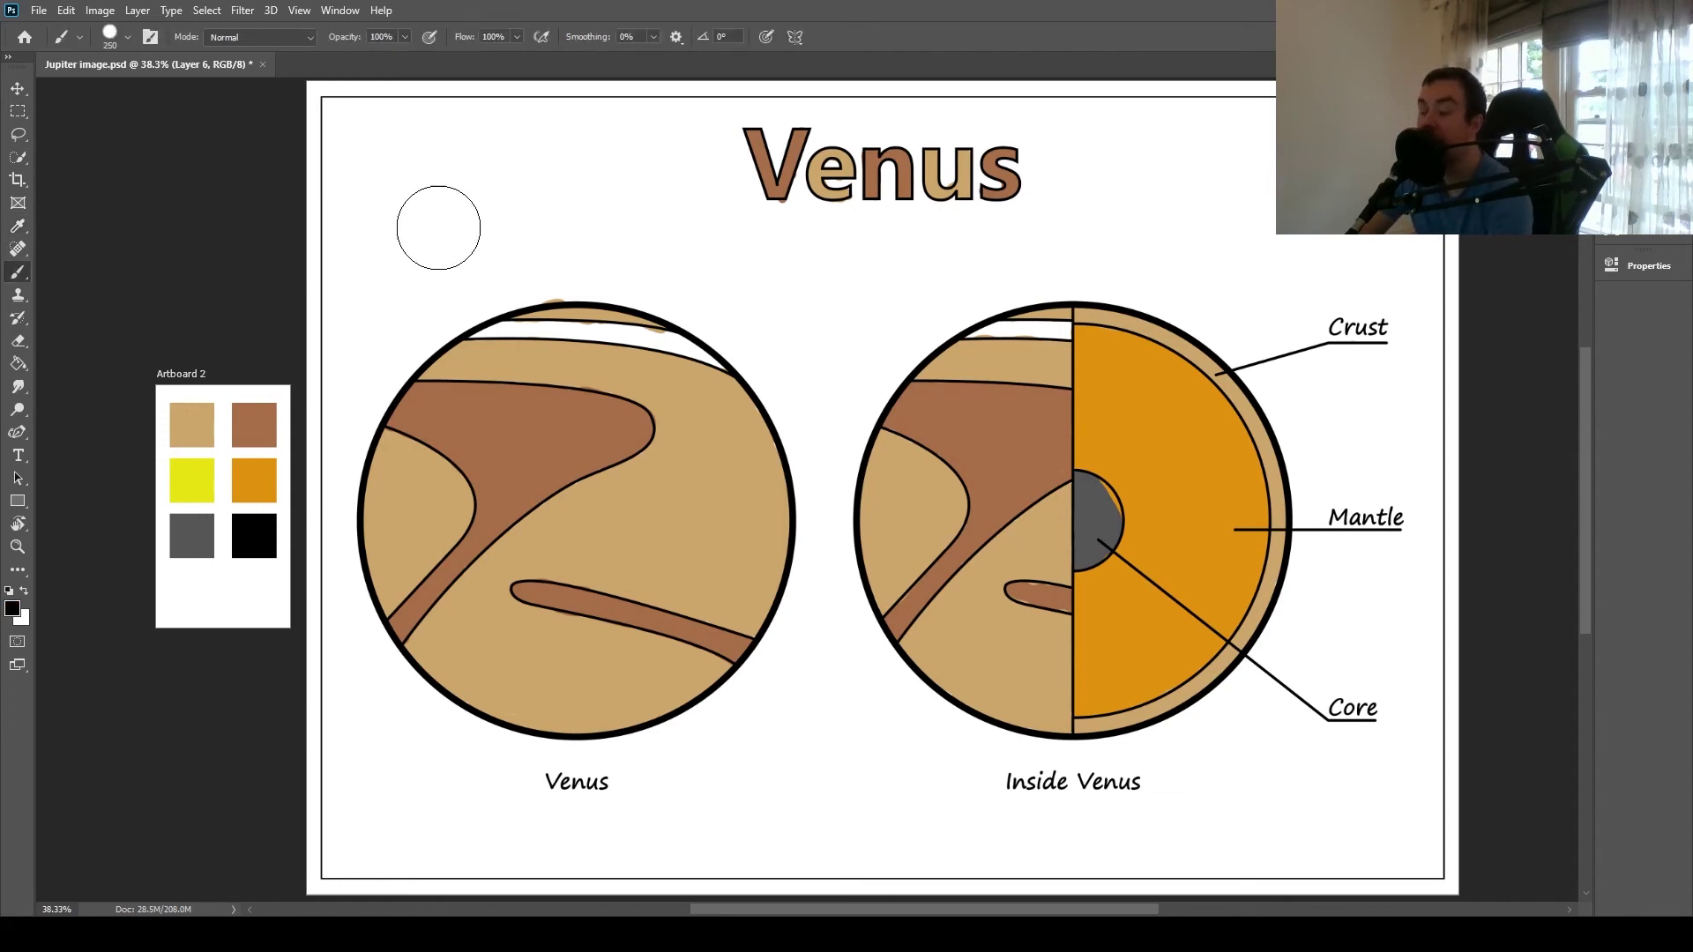
{"action": "key", "text": "bracketright"}
{"action": "key", "text": "bracketright"}
{"action": "key", "text": "bracketright"}
{"action": "mouse_move", "coordinate": [378, 170]}
{"action": "left_mouse_down"}
{"action": "mouse_move", "coordinate": [378, 151]}
{"action": "mouse_move", "coordinate": [605, 129]}
{"action": "mouse_move", "coordinate": [631, 144]}
{"action": "mouse_move", "coordinate": [633, 189]}
{"action": "mouse_move", "coordinate": [491, 211]}
{"action": "mouse_move", "coordinate": [365, 297]}
{"action": "mouse_move", "coordinate": [367, 281]}
{"action": "left_mouse_up"}
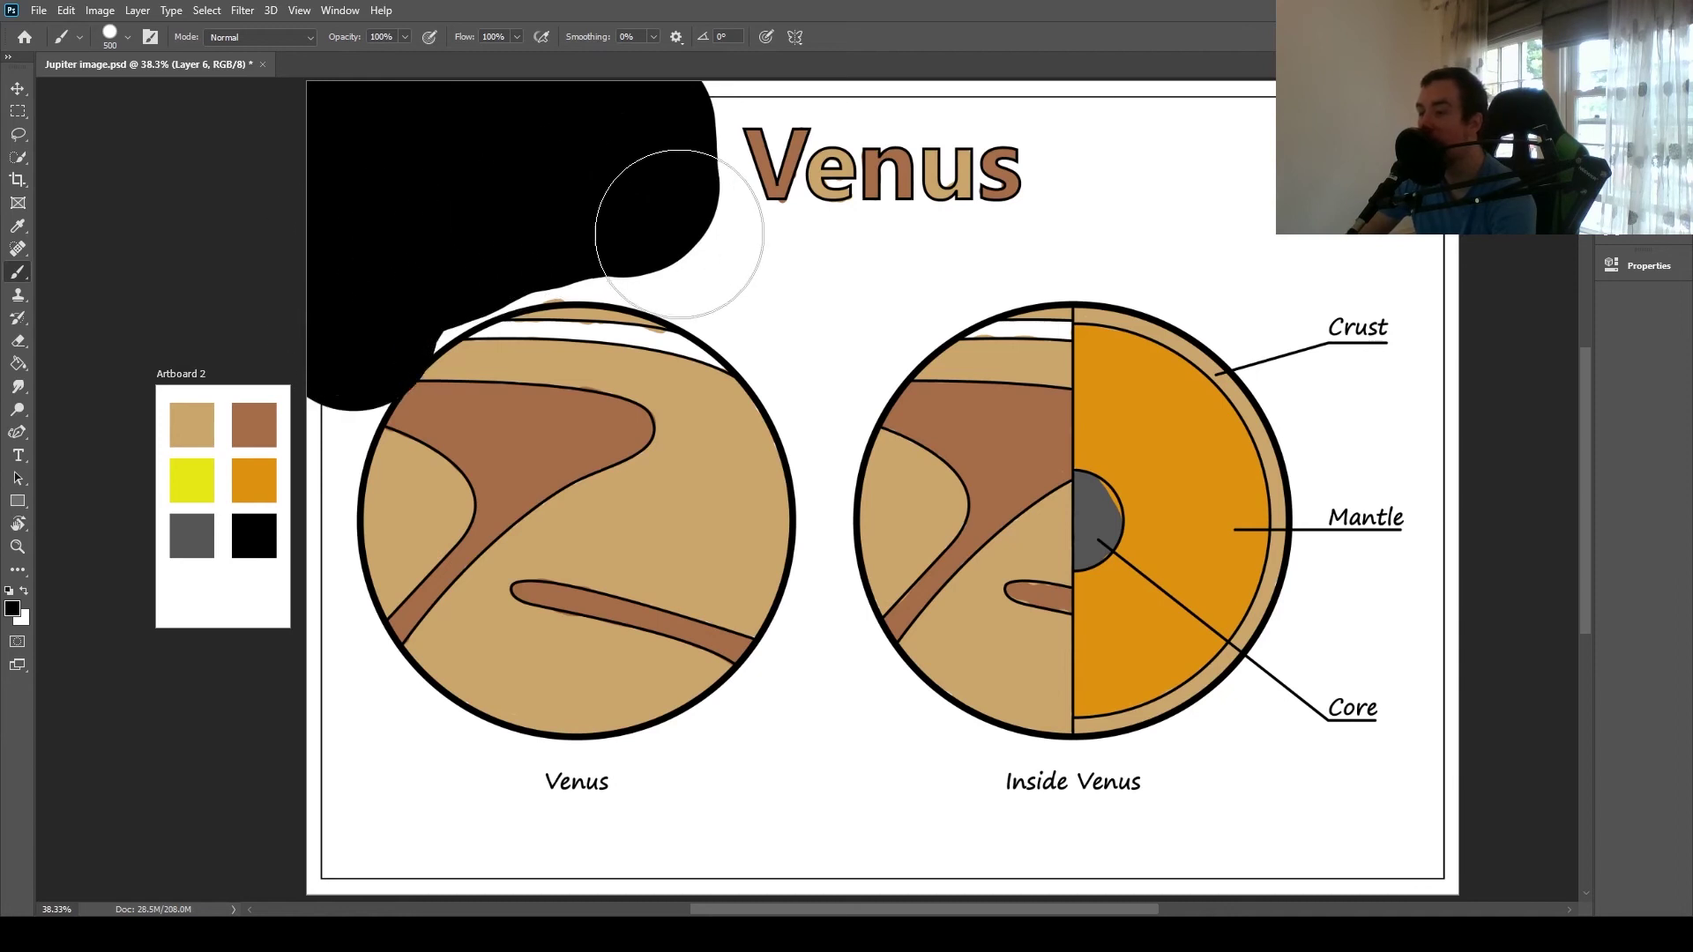
Step: With a 250 px brush, blacken the white areas below and on both sides of the Venus title
{"action": "key", "text": "bracketleft"}
{"action": "key", "text": "bracketleft"}
{"action": "key", "text": "bracketleft"}
{"action": "mouse_move", "coordinate": [774, 280]}
{"action": "left_mouse_down"}
{"action": "mouse_move", "coordinate": [685, 256]}
{"action": "mouse_move", "coordinate": [802, 348]}
{"action": "mouse_move", "coordinate": [934, 269]}
{"action": "mouse_move", "coordinate": [785, 274]}
{"action": "mouse_move", "coordinate": [712, 234]}
{"action": "mouse_move", "coordinate": [680, 102]}
{"action": "mouse_move", "coordinate": [745, 157]}
{"action": "left_mouse_up"}
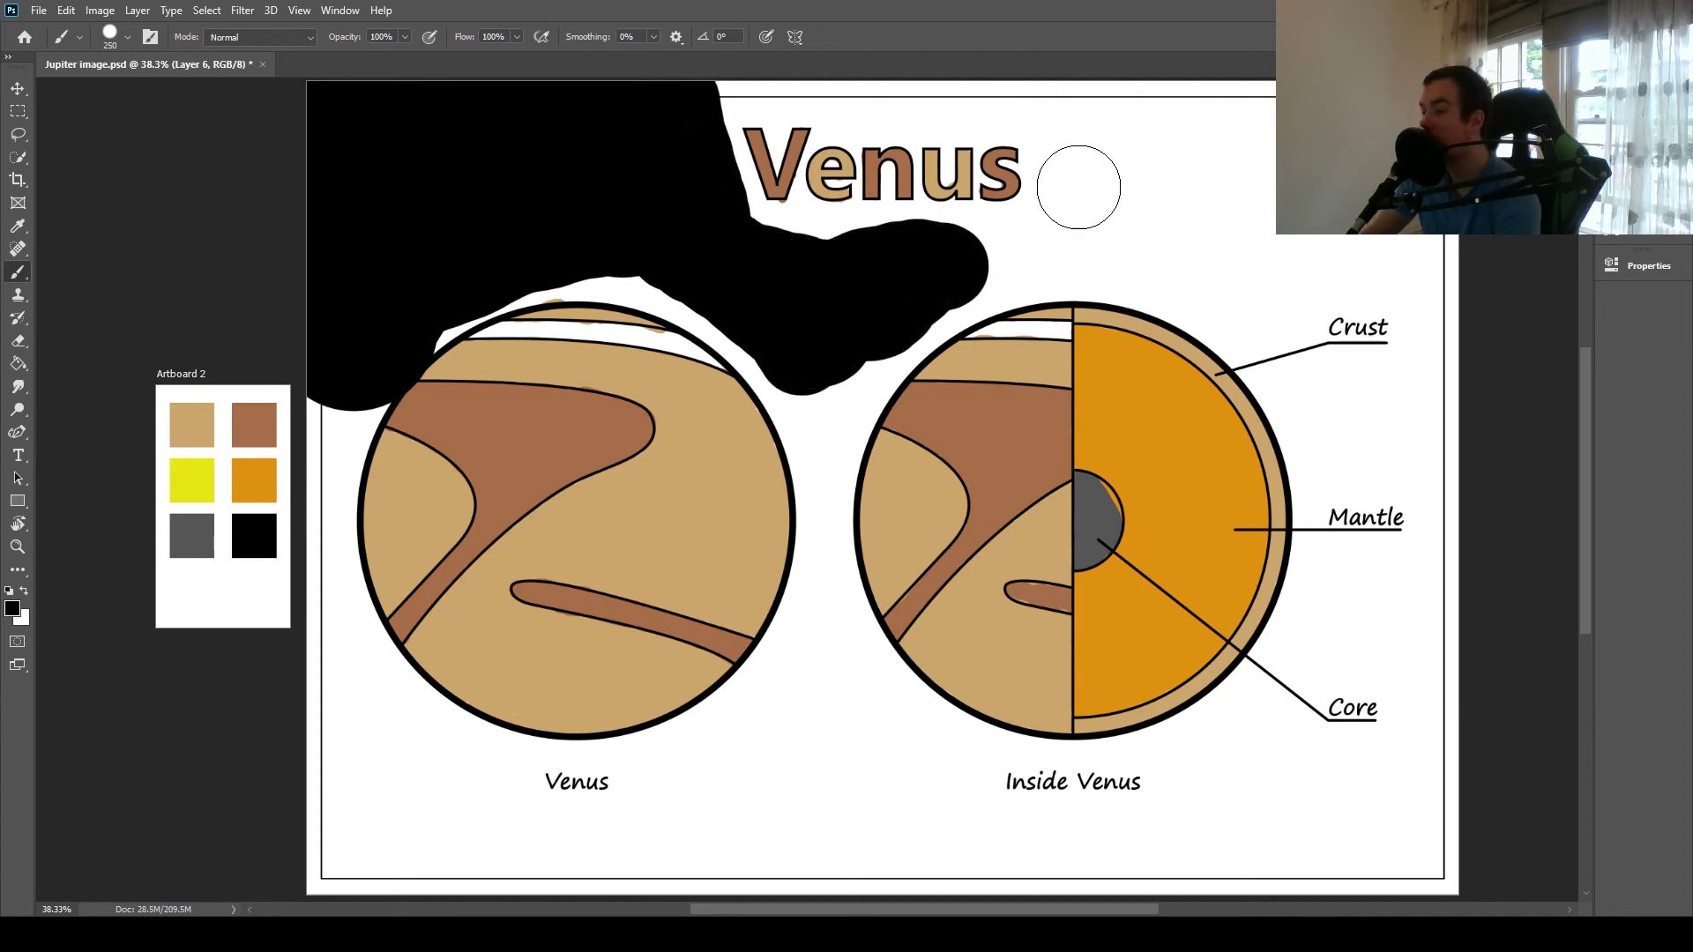
{"action": "mouse_move", "coordinate": [998, 265]}
{"action": "left_mouse_down"}
{"action": "mouse_move", "coordinate": [1065, 209]}
{"action": "mouse_move", "coordinate": [1096, 109]}
{"action": "mouse_move", "coordinate": [1090, 243]}
{"action": "mouse_move", "coordinate": [1181, 260]}
{"action": "mouse_move", "coordinate": [1428, 237]}
{"action": "left_mouse_up"}
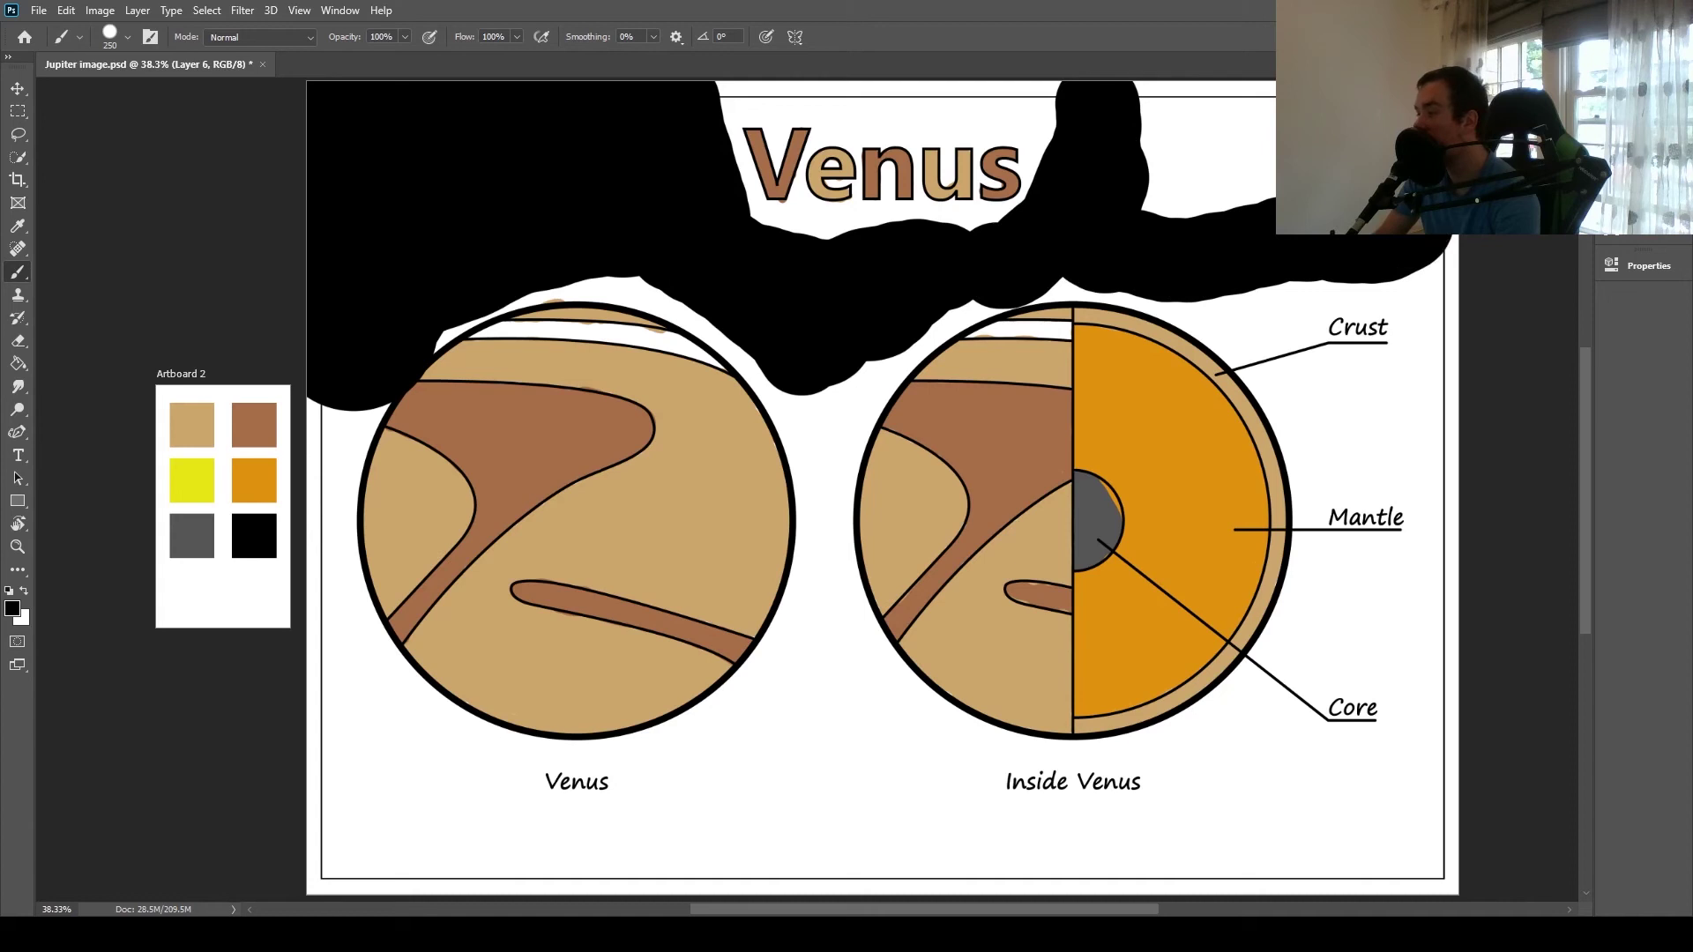
{"action": "mouse_move", "coordinate": [1269, 124]}
{"action": "left_mouse_down"}
{"action": "mouse_move", "coordinate": [1142, 105]}
{"action": "mouse_move", "coordinate": [1161, 204]}
{"action": "mouse_move", "coordinate": [1186, 212]}
{"action": "mouse_move", "coordinate": [1254, 159]}
{"action": "left_mouse_up"}
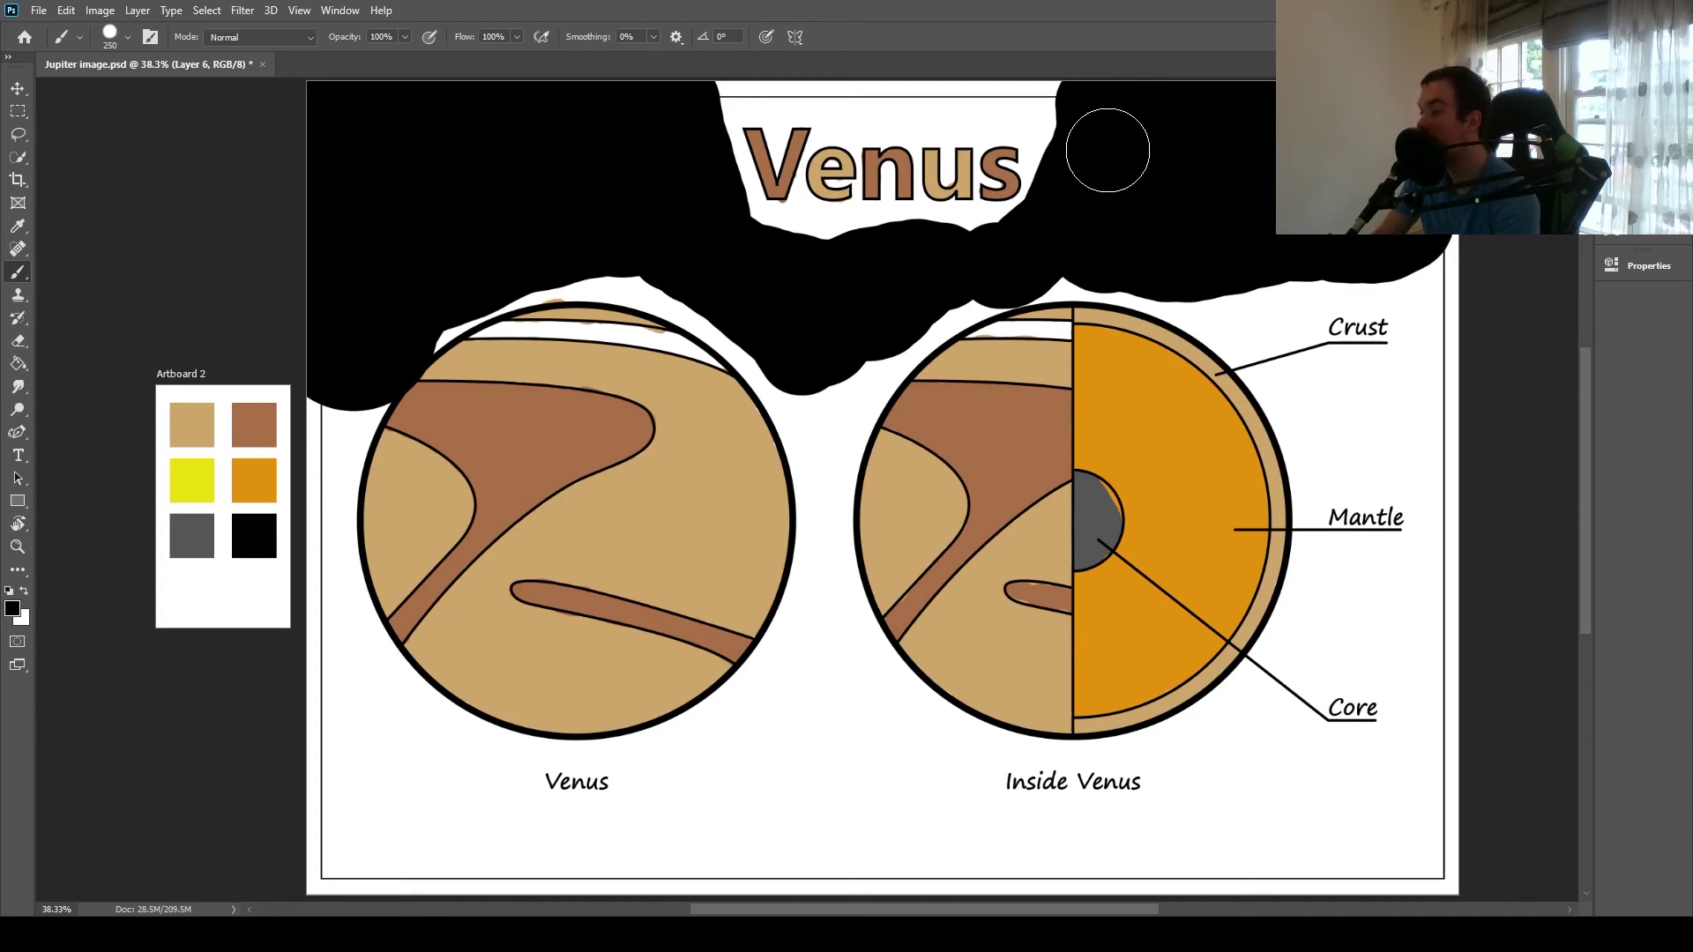
{"action": "mouse_move", "coordinate": [1107, 147]}
{"action": "left_mouse_down"}
{"action": "mouse_move", "coordinate": [1070, 95]}
{"action": "mouse_move", "coordinate": [1073, 129]}
{"action": "mouse_move", "coordinate": [1058, 93]}
{"action": "mouse_move", "coordinate": [1028, 88]}
{"action": "mouse_move", "coordinate": [751, 79]}
{"action": "left_mouse_up"}
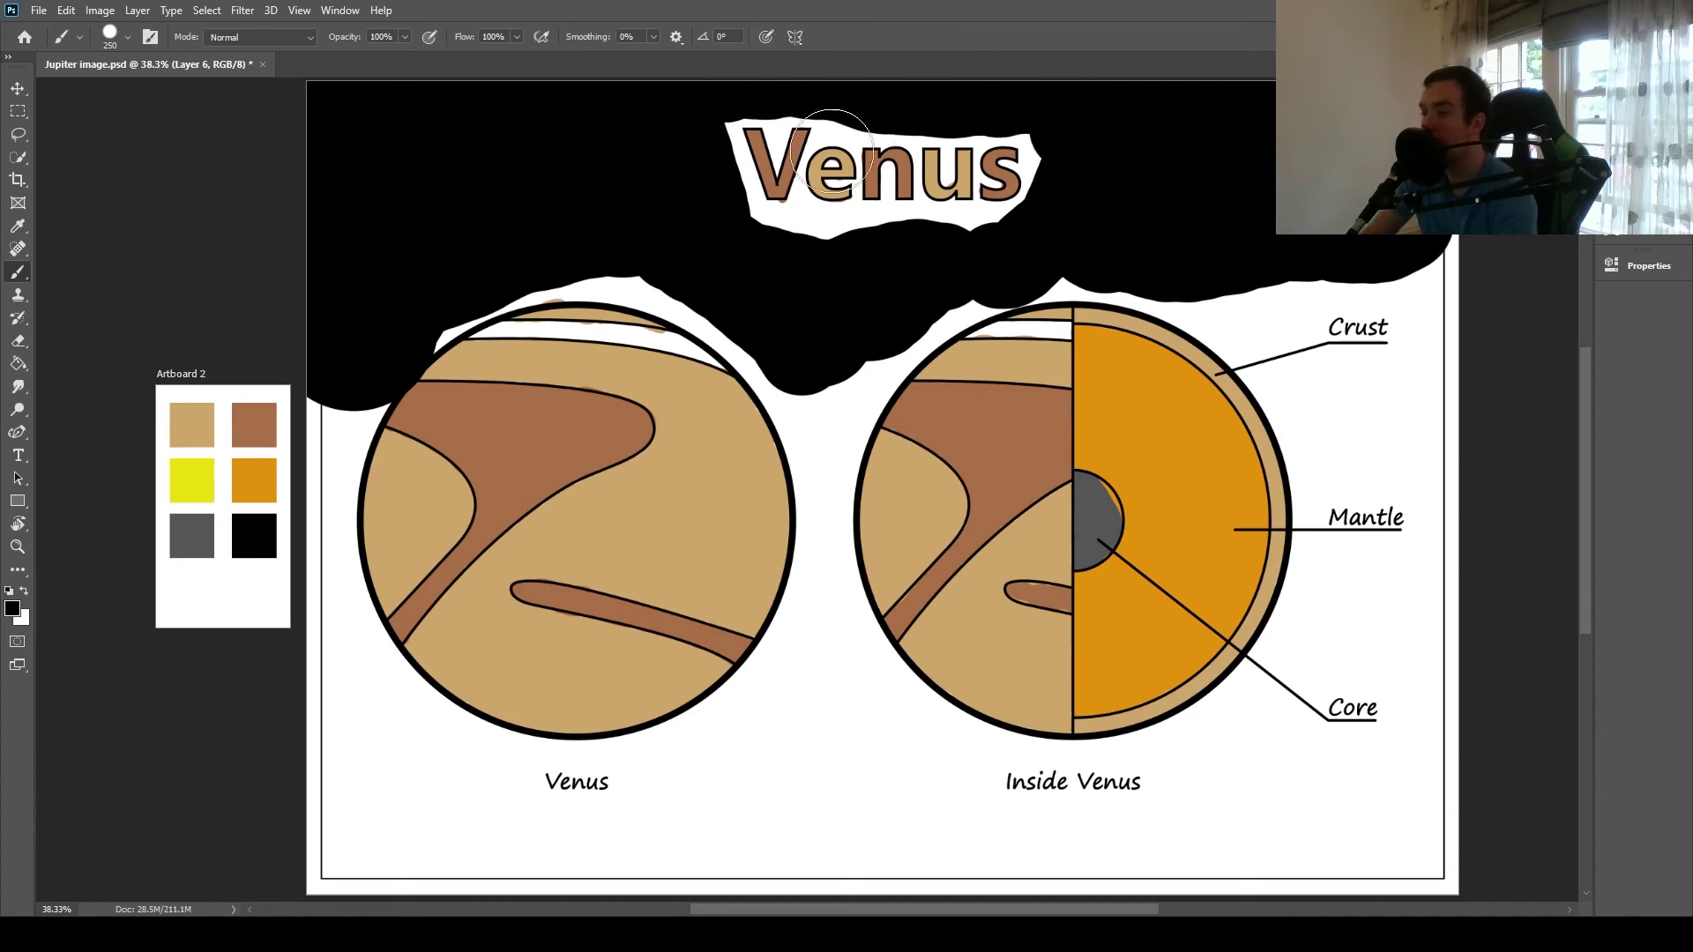
{"action": "key", "text": "bracketleft"}
{"action": "key", "text": "bracketleft"}
{"action": "key", "text": "bracketleft"}
{"action": "key", "text": "bracketleft"}
{"action": "key", "text": "bracketleft"}
{"action": "key", "text": "bracketleft"}
{"action": "key", "text": "bracketleft"}
{"action": "key", "text": "bracketleft"}
{"action": "key", "text": "bracketleft"}
Step: Paint black over the white edges below the V, around the s, and between the n and u
{"action": "mouse_move", "coordinate": [760, 224]}
{"action": "left_mouse_down"}
{"action": "mouse_move", "coordinate": [729, 122]}
{"action": "mouse_move", "coordinate": [755, 148]}
{"action": "mouse_move", "coordinate": [775, 226]}
{"action": "mouse_move", "coordinate": [767, 210]}
{"action": "mouse_move", "coordinate": [790, 208]}
{"action": "mouse_move", "coordinate": [830, 230]}
{"action": "mouse_move", "coordinate": [785, 225]}
{"action": "mouse_move", "coordinate": [856, 232]}
{"action": "mouse_move", "coordinate": [825, 212]}
{"action": "mouse_move", "coordinate": [1014, 211]}
{"action": "mouse_move", "coordinate": [954, 224]}
{"action": "mouse_move", "coordinate": [985, 219]}
{"action": "mouse_move", "coordinate": [978, 231]}
{"action": "mouse_move", "coordinate": [1011, 212]}
{"action": "left_mouse_up"}
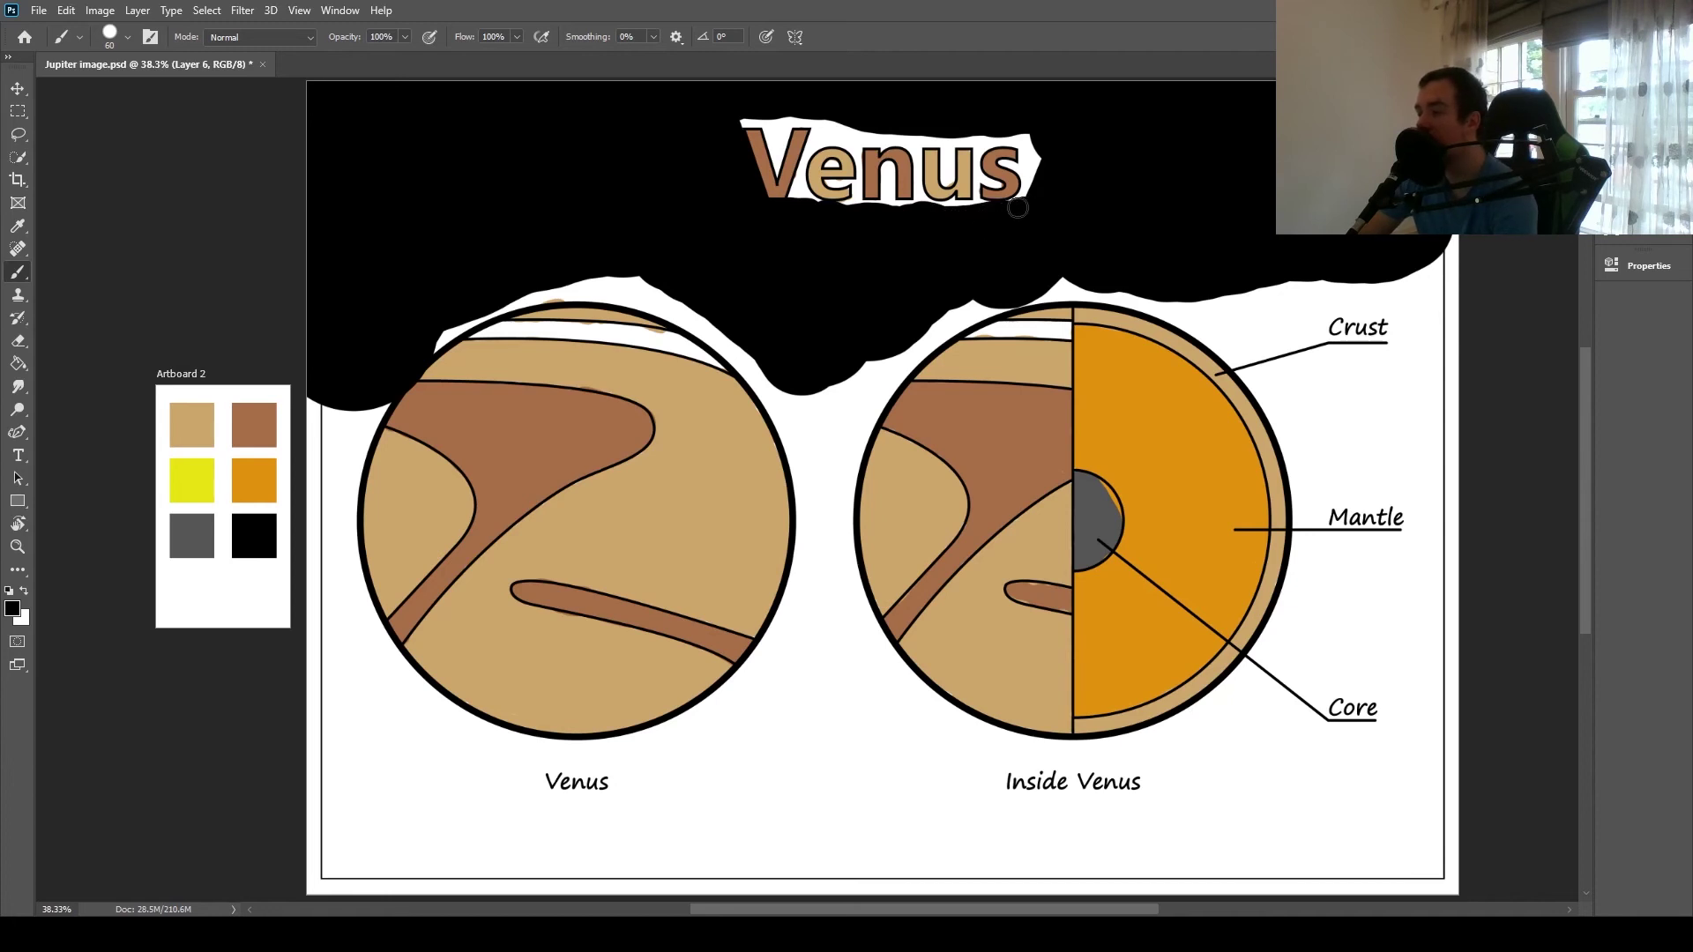
{"action": "mouse_move", "coordinate": [1012, 210]}
{"action": "left_mouse_down"}
{"action": "mouse_move", "coordinate": [1027, 136]}
{"action": "mouse_move", "coordinate": [1044, 166]}
{"action": "mouse_move", "coordinate": [1021, 137]}
{"action": "mouse_move", "coordinate": [977, 134]}
{"action": "left_mouse_up"}
{"action": "key", "text": "bracketleft"}
{"action": "key", "text": "bracketleft"}
{"action": "key", "text": "bracketleft"}
{"action": "key", "text": "bracketleft"}
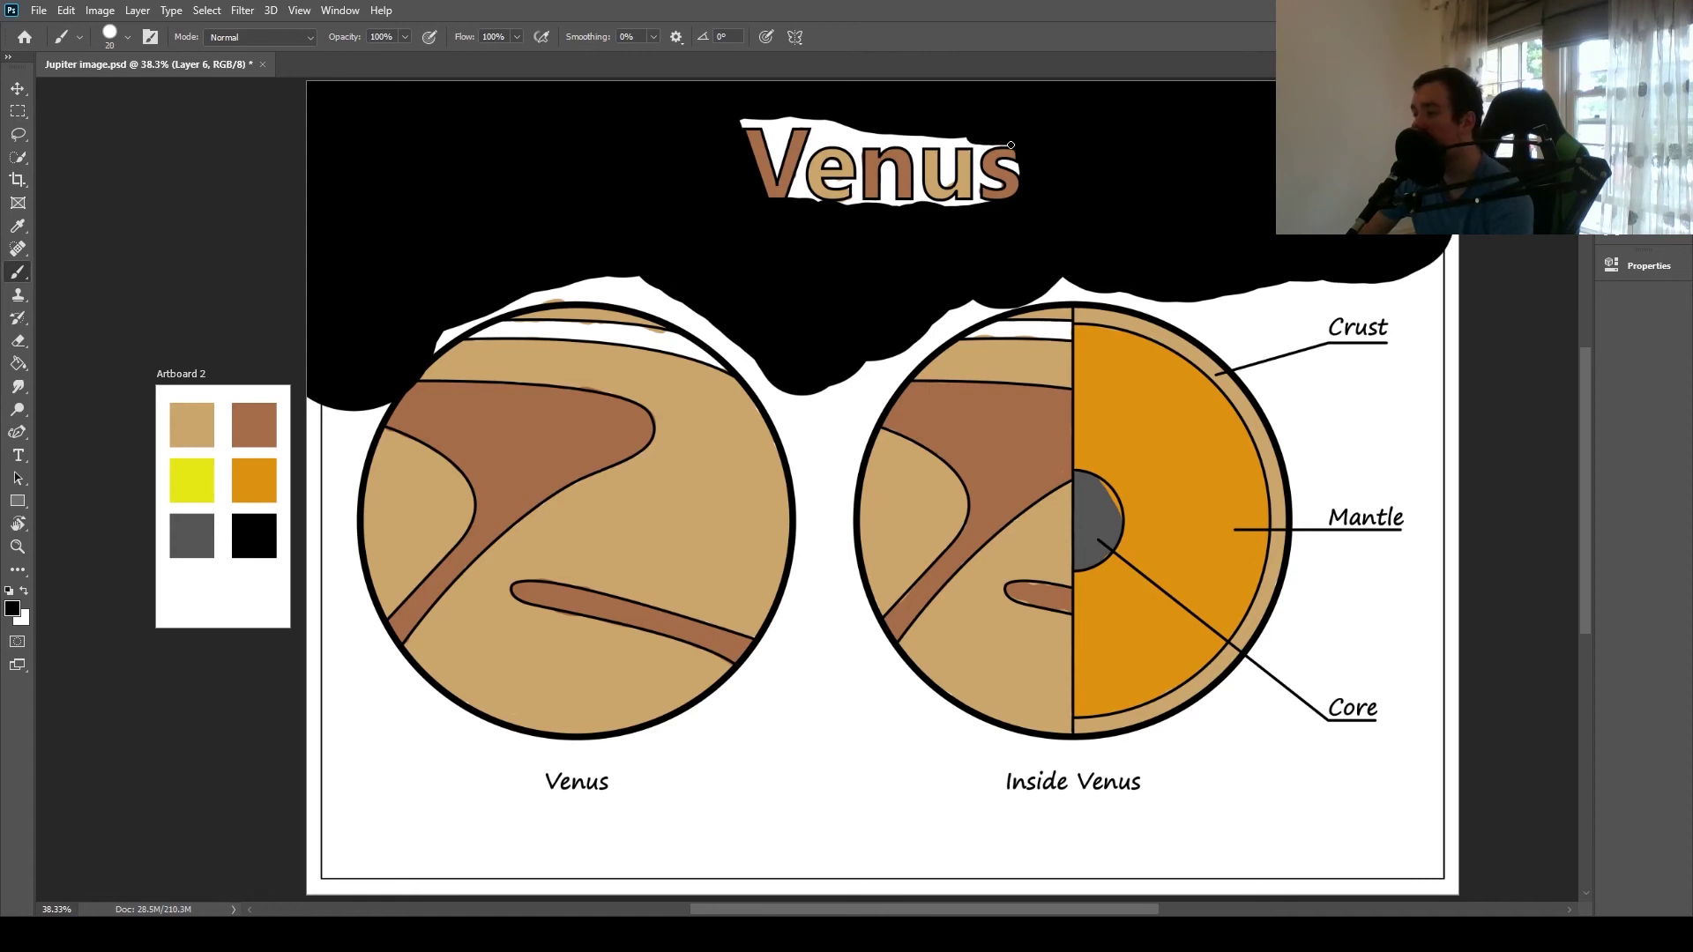
{"action": "left_click_drag", "start_coordinate": [1001, 144], "coordinate": [993, 146]}
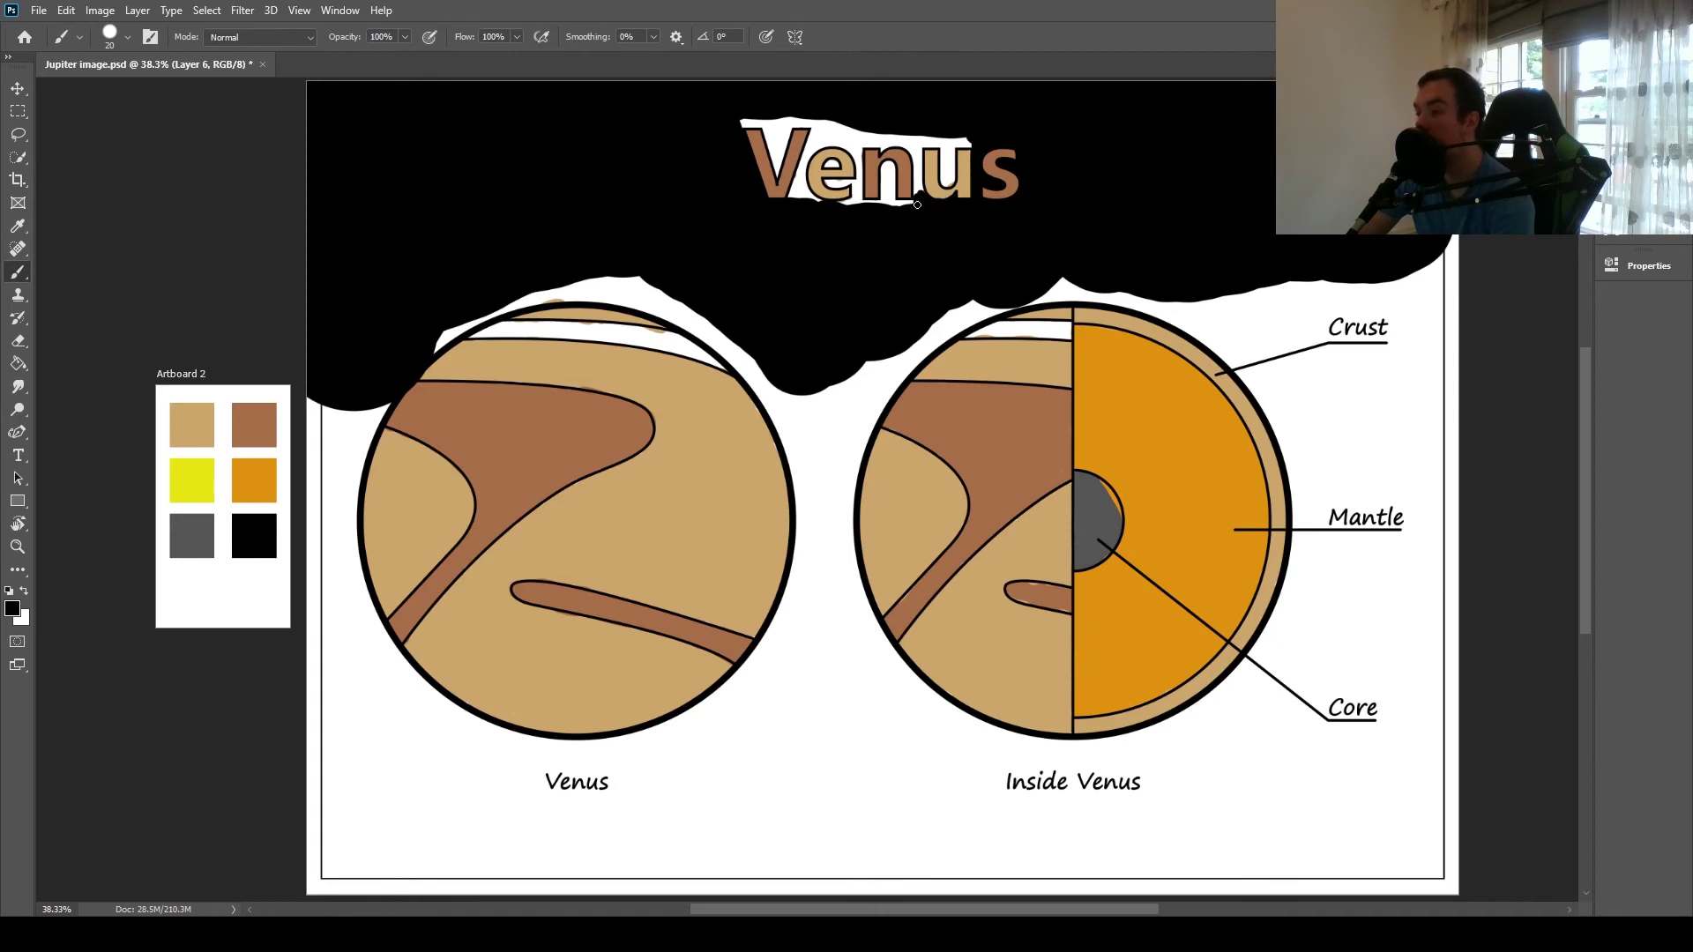
{"action": "left_click_drag", "start_coordinate": [916, 200], "coordinate": [924, 144]}
Step: With a 20 px black brush, cover the white strips above the u and n and between the e and n
{"action": "left_click_drag", "start_coordinate": [971, 142], "coordinate": [924, 137]}
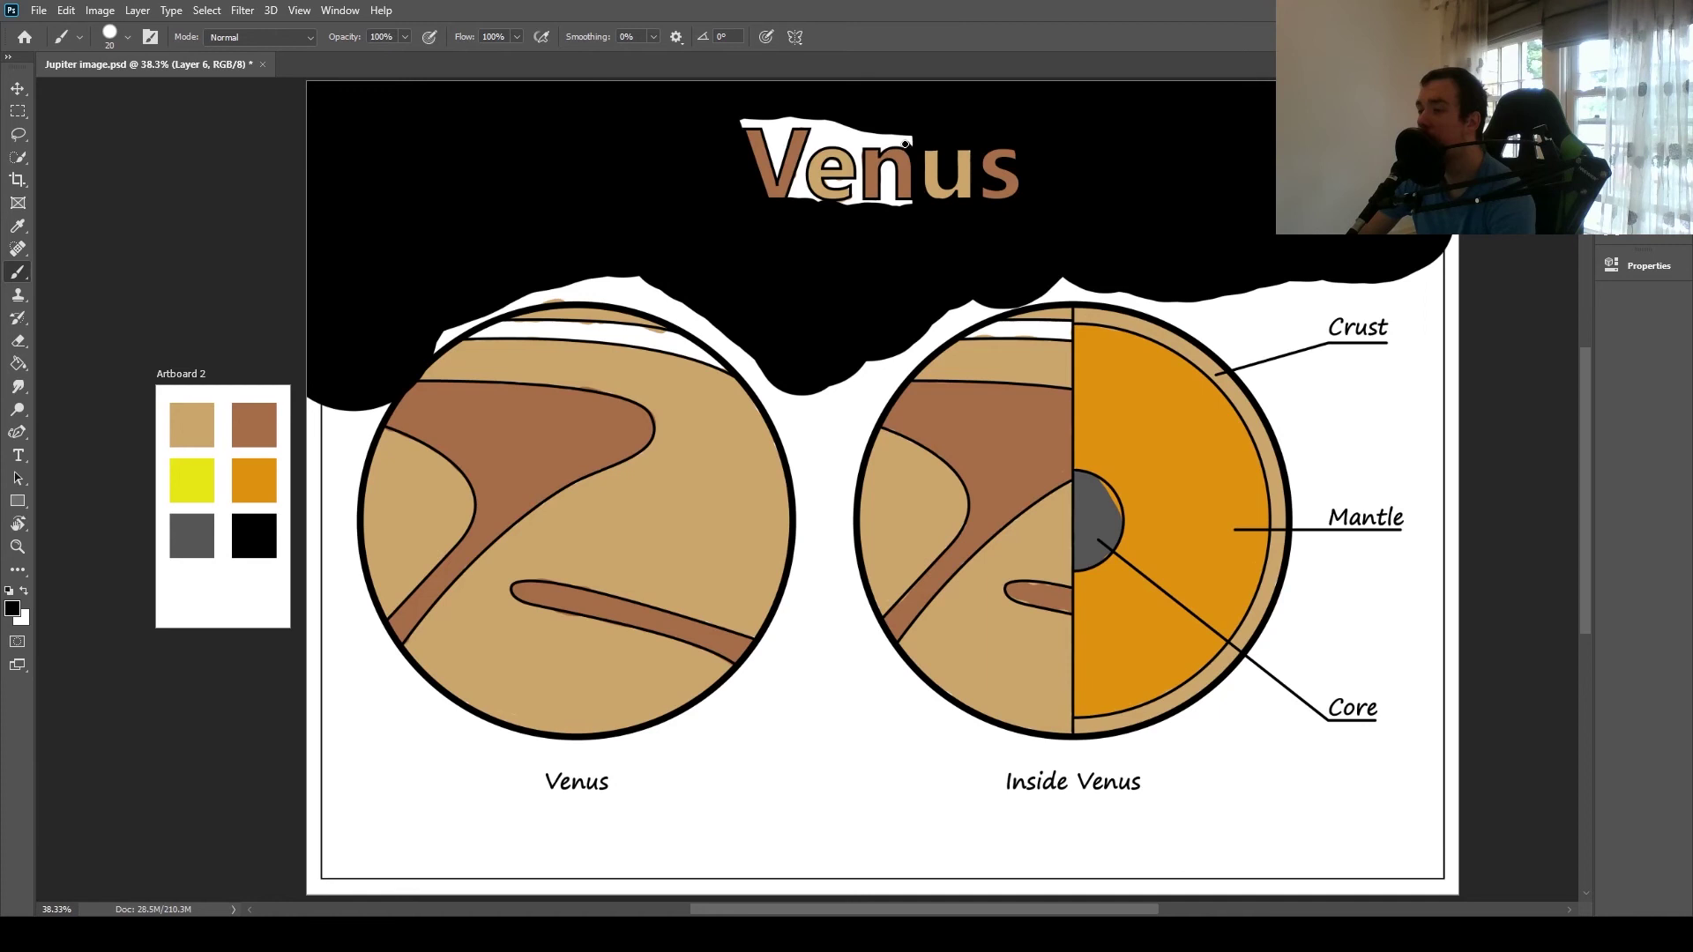
{"action": "left_click_drag", "start_coordinate": [898, 142], "coordinate": [906, 146]}
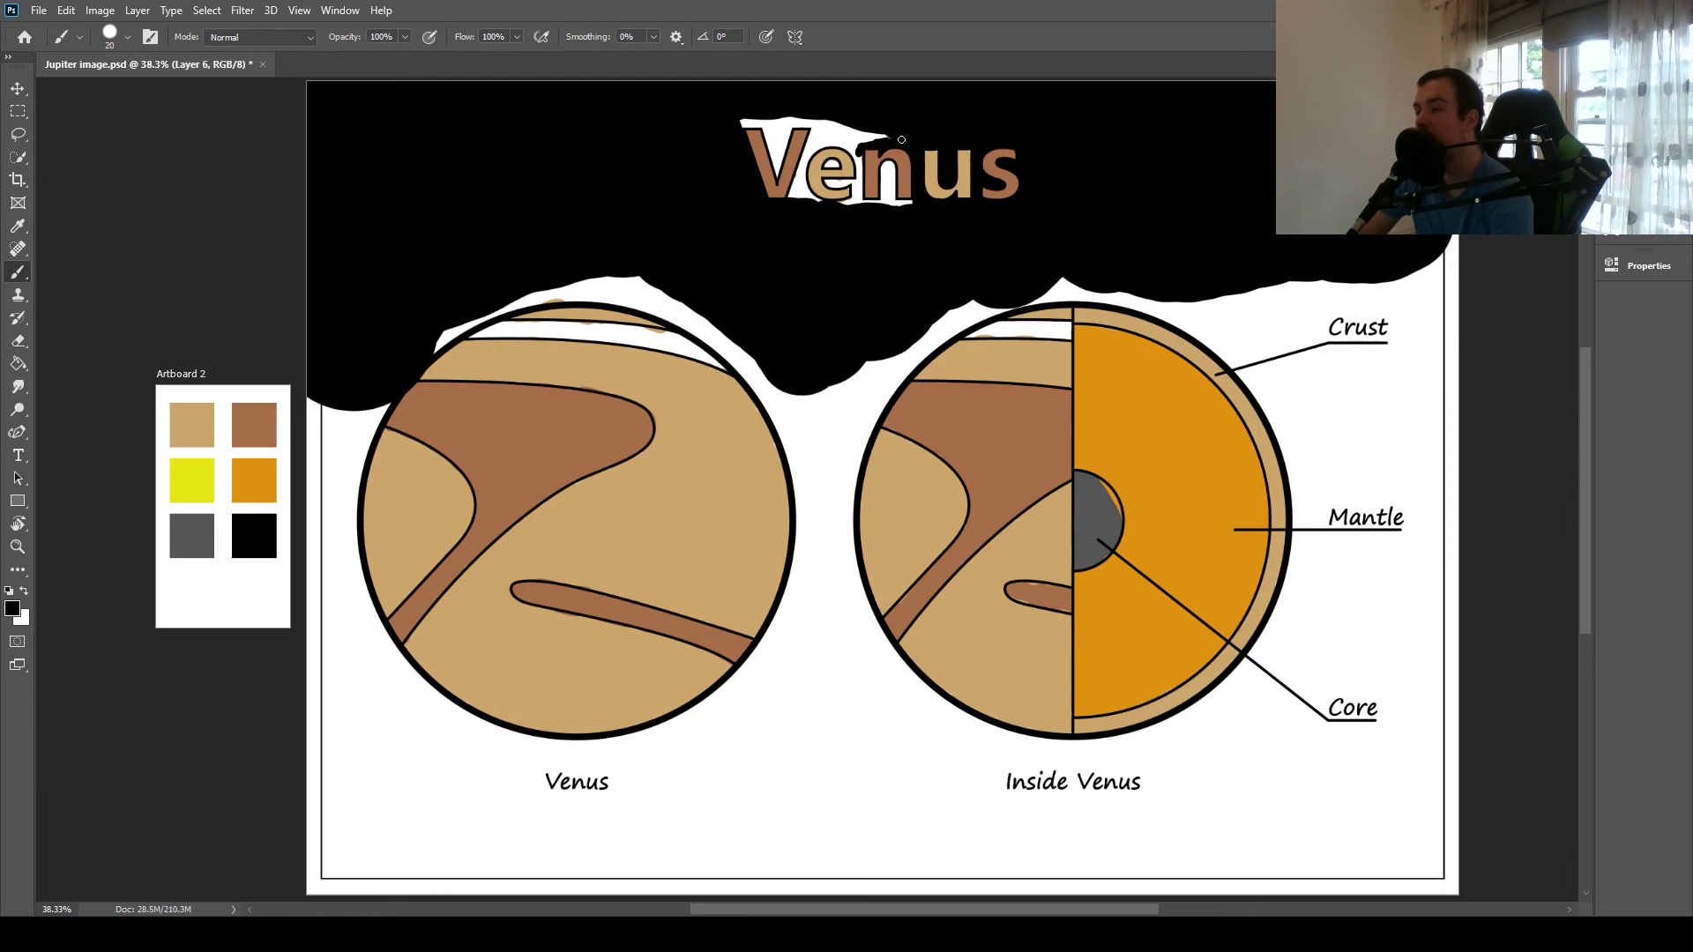
{"action": "left_click_drag", "start_coordinate": [894, 137], "coordinate": [868, 141]}
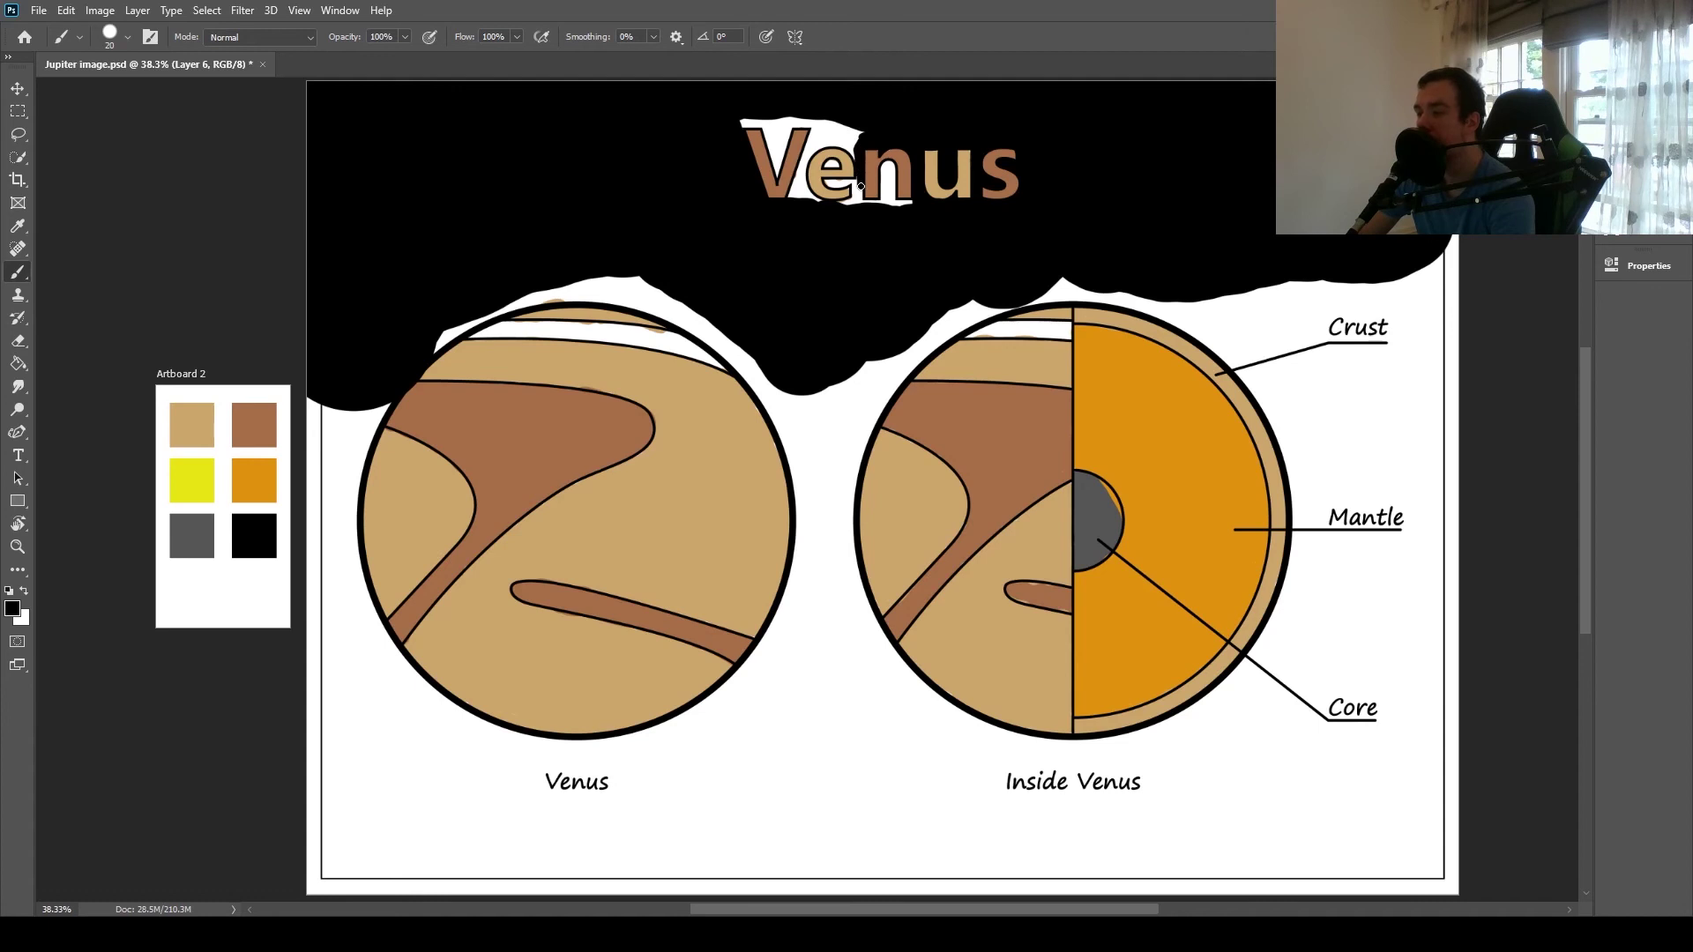
{"action": "left_click_drag", "start_coordinate": [860, 201], "coordinate": [858, 182]}
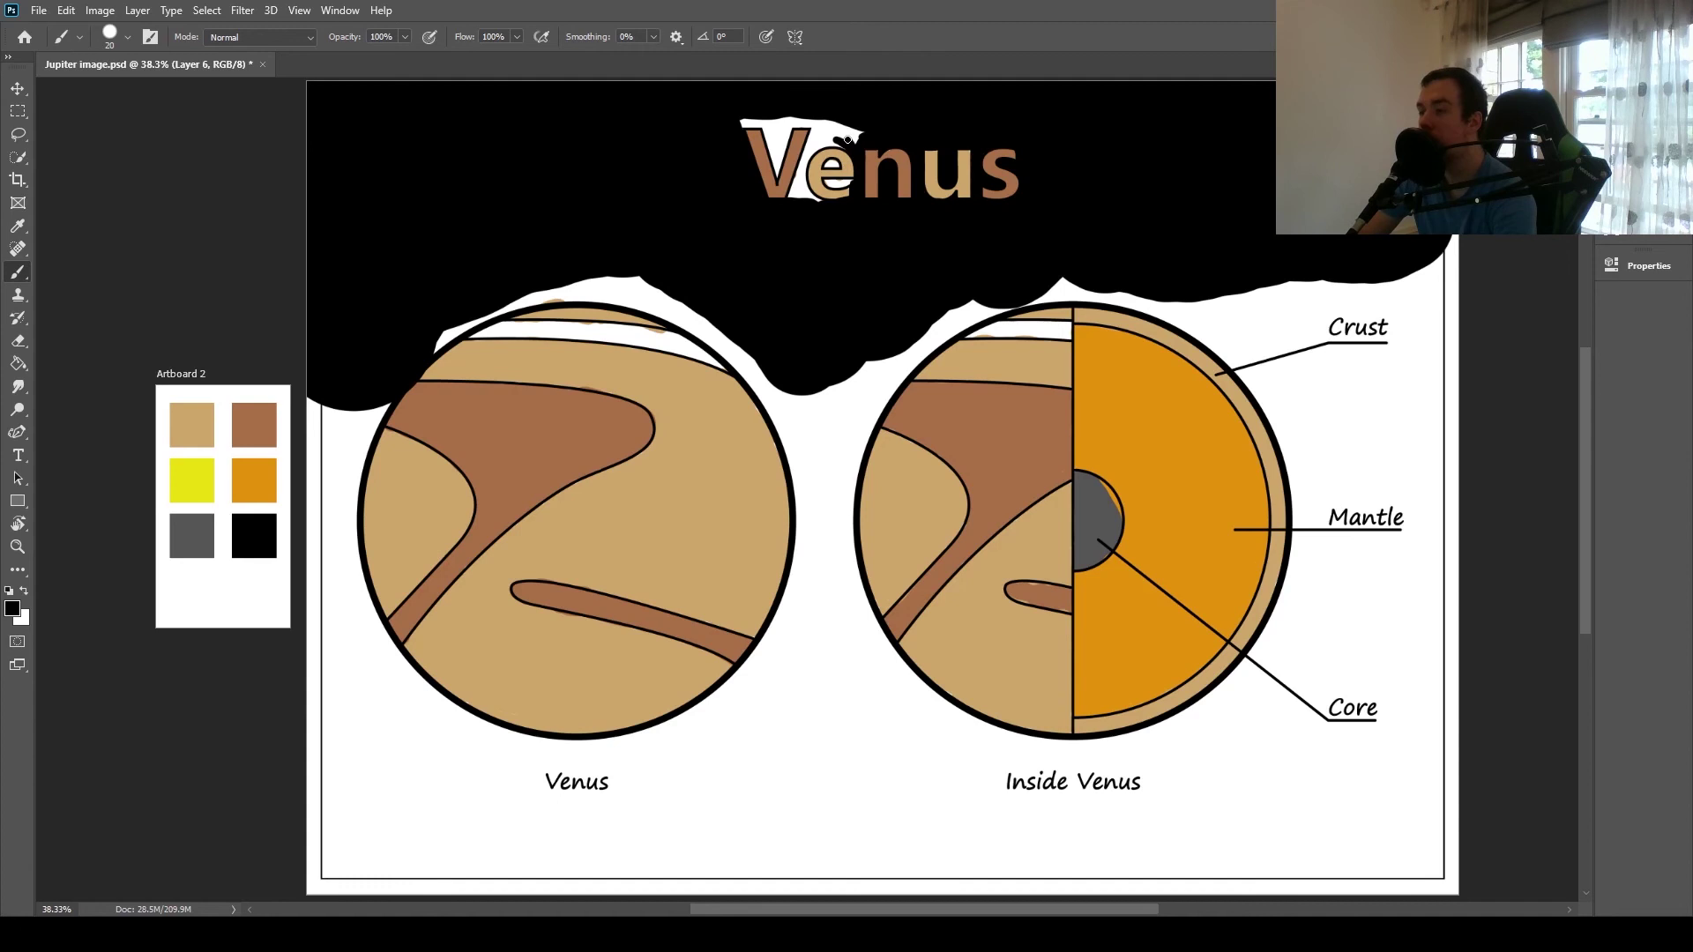
Step: Paint black over the white patch beside the Venus title's 'e' with a 50 px brush
{"action": "key", "text": "bracketright"}
{"action": "key", "text": "bracketright"}
{"action": "key", "text": "bracketright"}
{"action": "key", "text": "bracketright"}
{"action": "key", "text": "bracketright"}
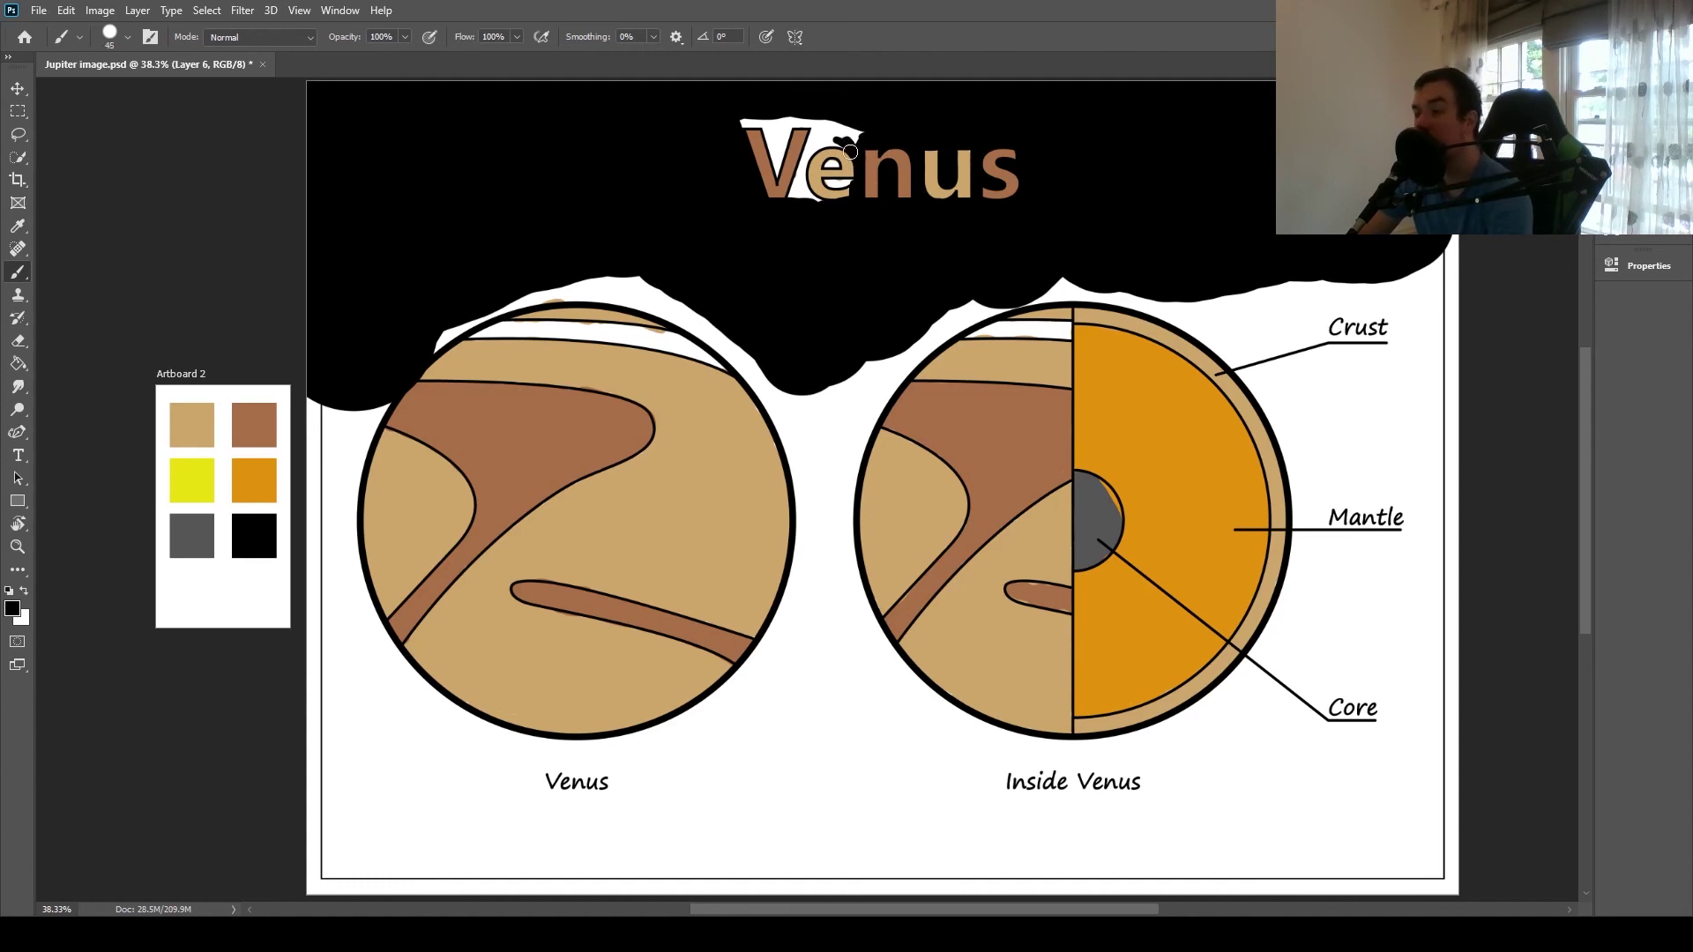
{"action": "key", "text": "bracketright"}
{"action": "mouse_move", "coordinate": [853, 139]}
{"action": "left_mouse_down"}
{"action": "mouse_move", "coordinate": [825, 130]}
{"action": "mouse_move", "coordinate": [822, 104]}
{"action": "mouse_move", "coordinate": [785, 123]}
{"action": "left_mouse_up"}
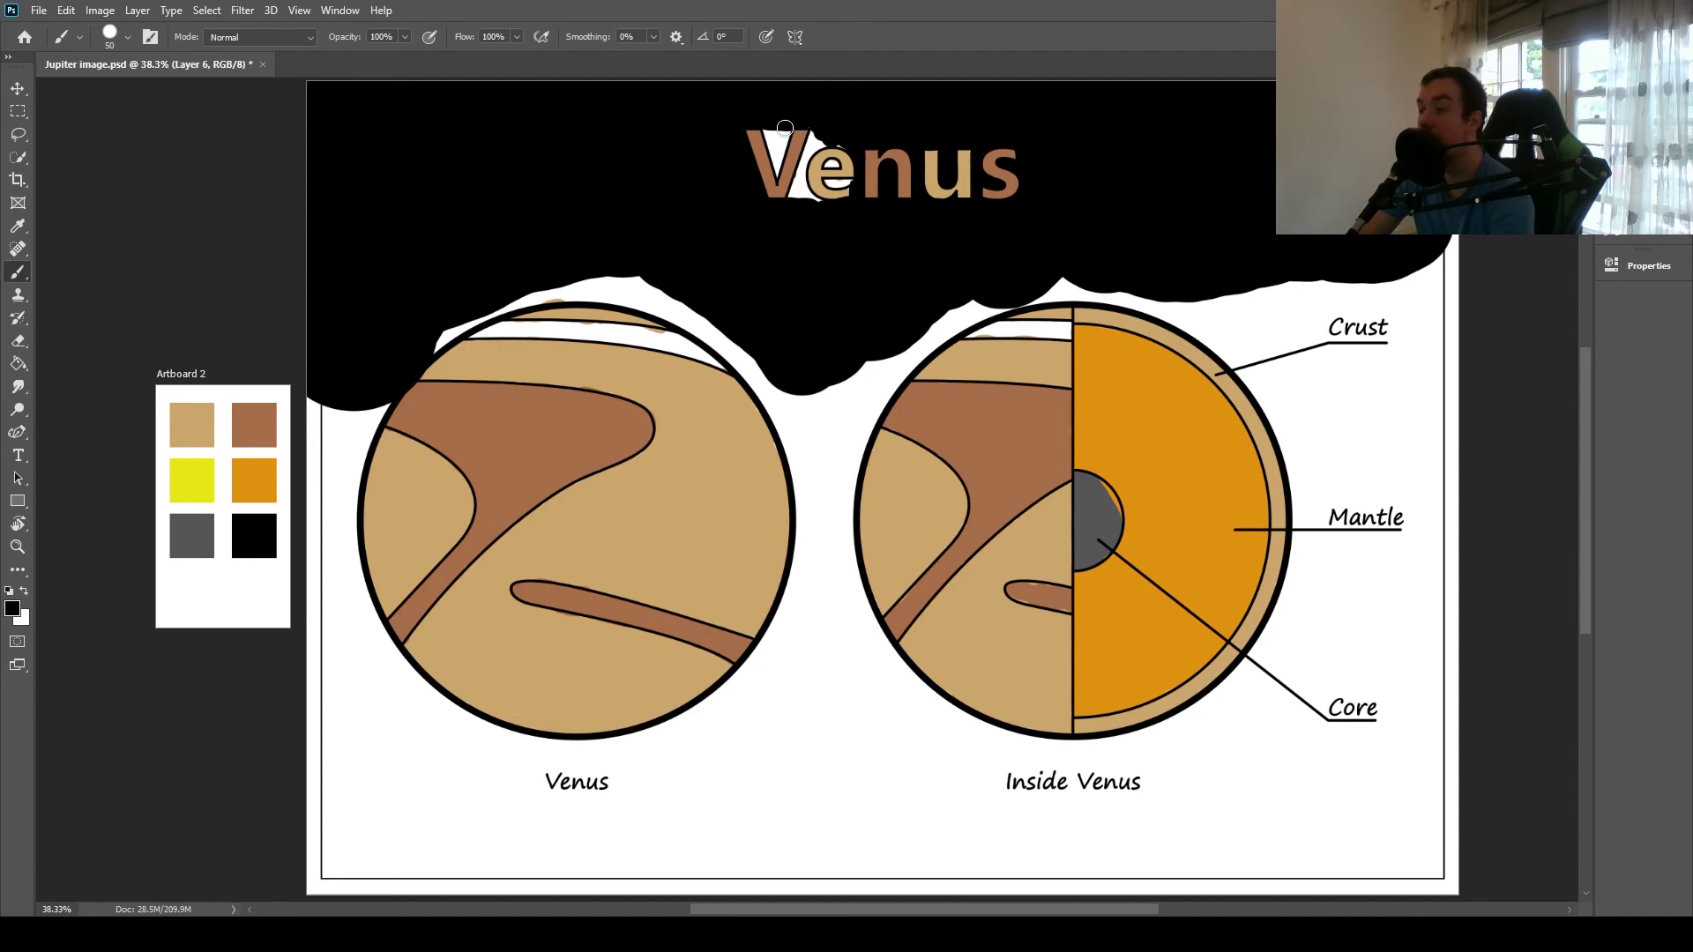
{"action": "key", "text": "bracketleft"}
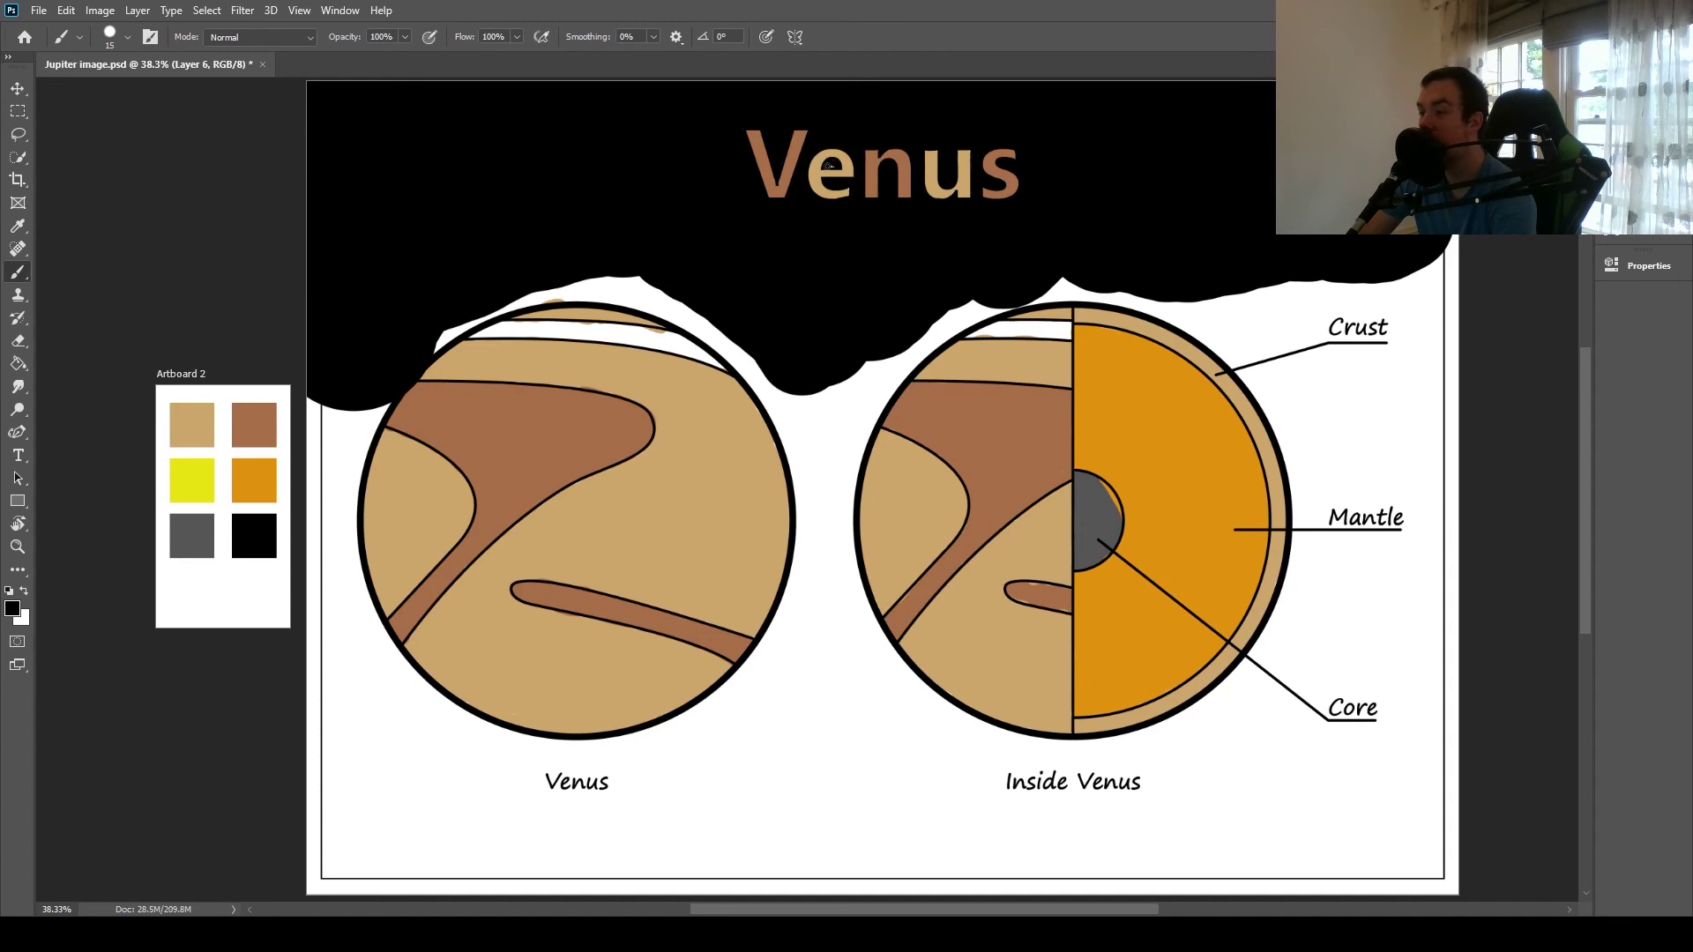
Step: Extend the black down between the two planets with a 70 px brush
{"action": "key", "text": "bracketright"}
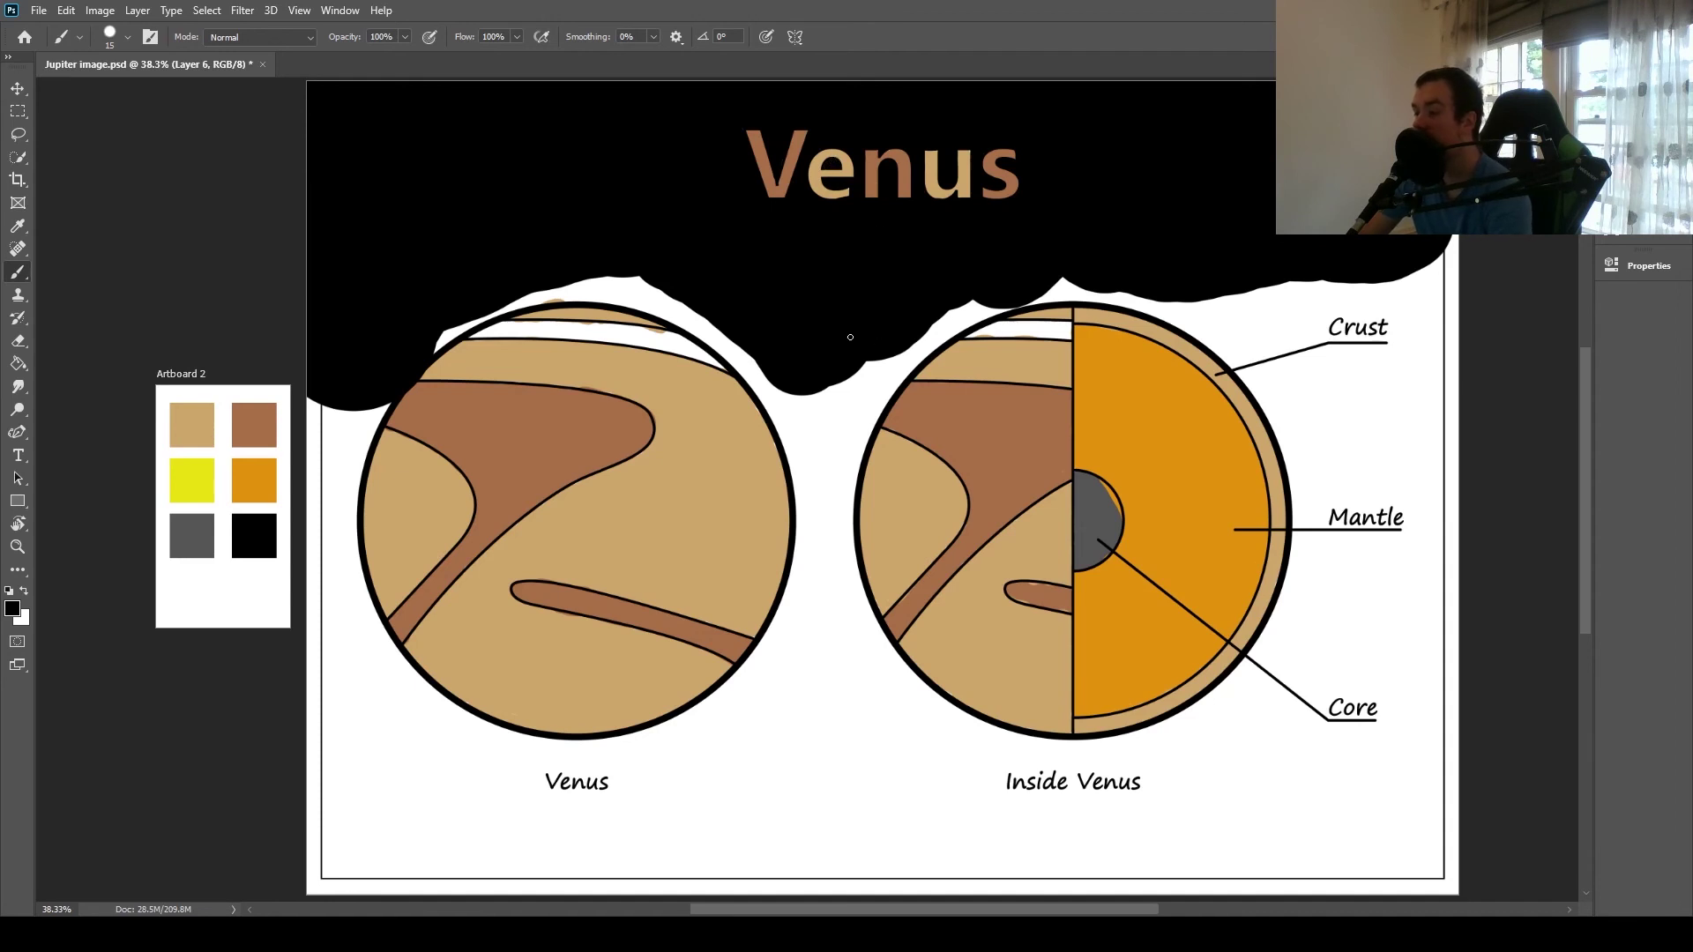
{"action": "key", "text": "bracketright"}
{"action": "key", "text": "bracketright"}
{"action": "key", "text": "bracketright"}
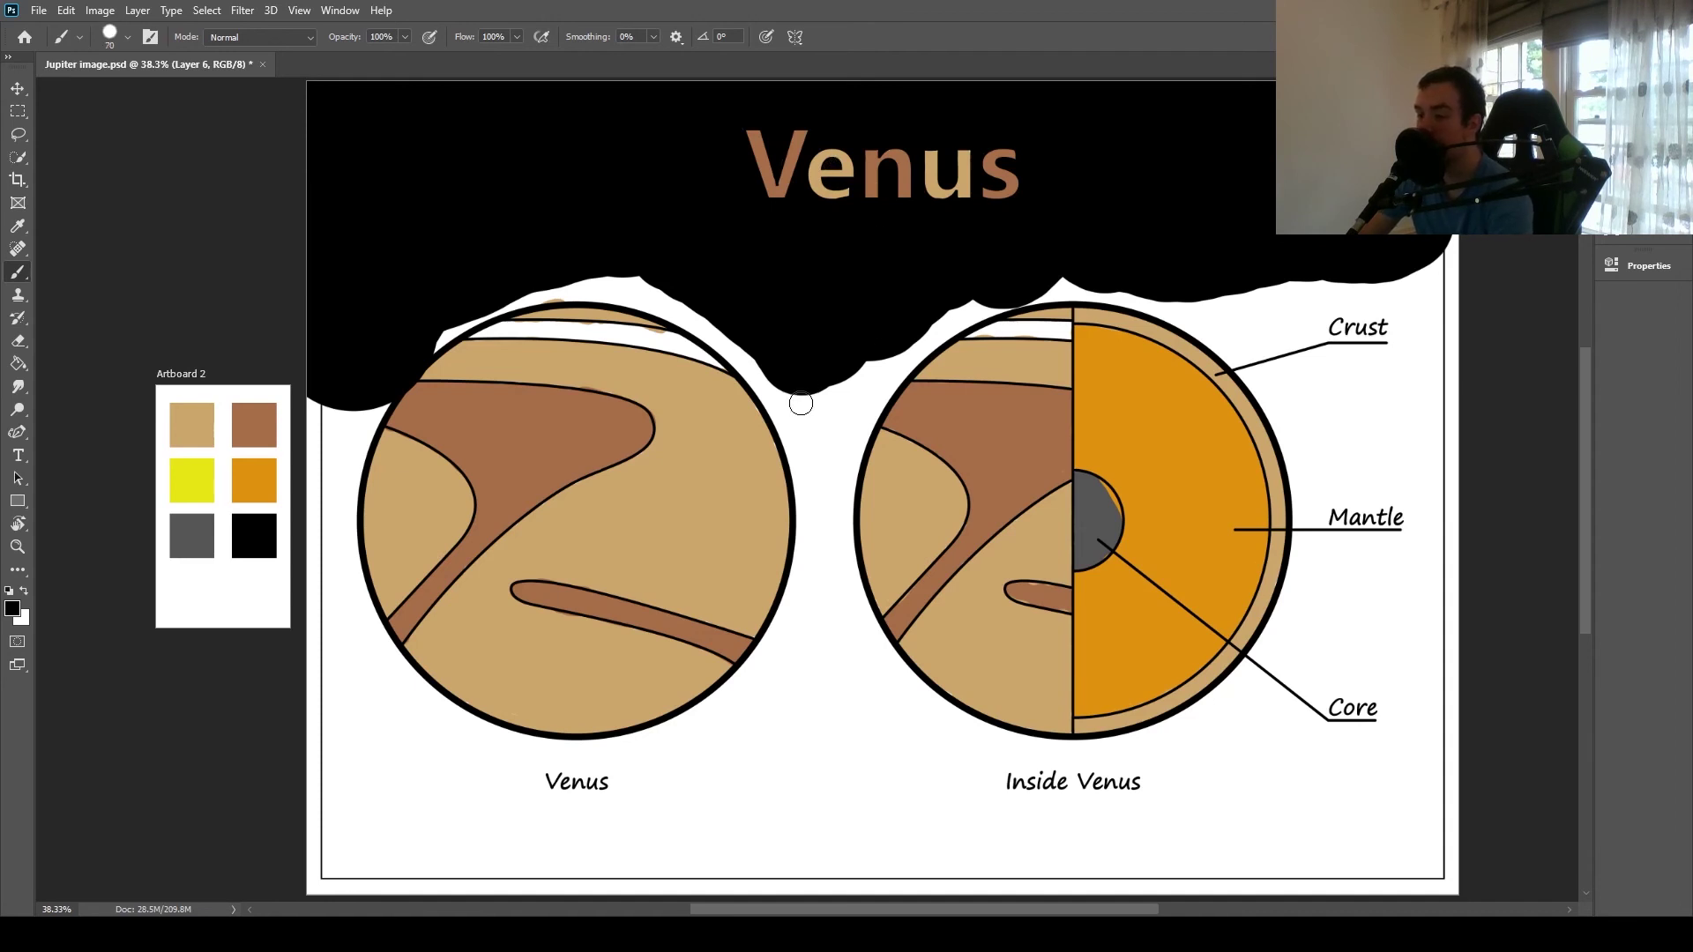
{"action": "mouse_move", "coordinate": [804, 399]}
{"action": "left_mouse_down"}
{"action": "mouse_move", "coordinate": [776, 404]}
{"action": "mouse_move", "coordinate": [707, 332]}
{"action": "mouse_move", "coordinate": [737, 355]}
{"action": "mouse_move", "coordinate": [731, 315]}
{"action": "mouse_move", "coordinate": [703, 310]}
{"action": "mouse_move", "coordinate": [706, 328]}
{"action": "mouse_move", "coordinate": [632, 293]}
{"action": "mouse_move", "coordinate": [670, 300]}
{"action": "mouse_move", "coordinate": [638, 264]}
{"action": "mouse_move", "coordinate": [645, 306]}
{"action": "mouse_move", "coordinate": [575, 288]}
{"action": "mouse_move", "coordinate": [608, 276]}
{"action": "mouse_move", "coordinate": [549, 293]}
{"action": "mouse_move", "coordinate": [559, 268]}
{"action": "mouse_move", "coordinate": [590, 272]}
{"action": "mouse_move", "coordinate": [491, 294]}
{"action": "mouse_move", "coordinate": [427, 349]}
{"action": "mouse_move", "coordinate": [532, 295]}
{"action": "mouse_move", "coordinate": [419, 352]}
{"action": "mouse_move", "coordinate": [365, 409]}
{"action": "mouse_move", "coordinate": [350, 529]}
{"action": "mouse_move", "coordinate": [312, 521]}
{"action": "mouse_move", "coordinate": [326, 401]}
{"action": "mouse_move", "coordinate": [346, 432]}
{"action": "mouse_move", "coordinate": [352, 408]}
{"action": "mouse_move", "coordinate": [349, 540]}
{"action": "mouse_move", "coordinate": [392, 656]}
{"action": "mouse_move", "coordinate": [361, 622]}
{"action": "mouse_move", "coordinate": [374, 673]}
{"action": "mouse_move", "coordinate": [353, 650]}
{"action": "mouse_move", "coordinate": [331, 538]}
{"action": "mouse_move", "coordinate": [379, 868]}
{"action": "mouse_move", "coordinate": [332, 861]}
{"action": "mouse_move", "coordinate": [302, 615]}
{"action": "mouse_move", "coordinate": [516, 864]}
{"action": "mouse_move", "coordinate": [454, 873]}
{"action": "mouse_move", "coordinate": [393, 782]}
{"action": "mouse_move", "coordinate": [480, 816]}
{"action": "mouse_move", "coordinate": [484, 775]}
{"action": "mouse_move", "coordinate": [397, 697]}
{"action": "mouse_move", "coordinate": [414, 714]}
{"action": "left_mouse_up"}
Step: Blacken the lower-left area below Venus and around the Venus label with a 100 px brush
{"action": "key", "text": "bracketright"}
{"action": "key", "text": "bracketright"}
{"action": "key", "text": "bracketright"}
{"action": "key", "text": "bracketright"}
{"action": "key", "text": "bracketright"}
{"action": "key", "text": "bracketright"}
{"action": "key", "text": "bracketright"}
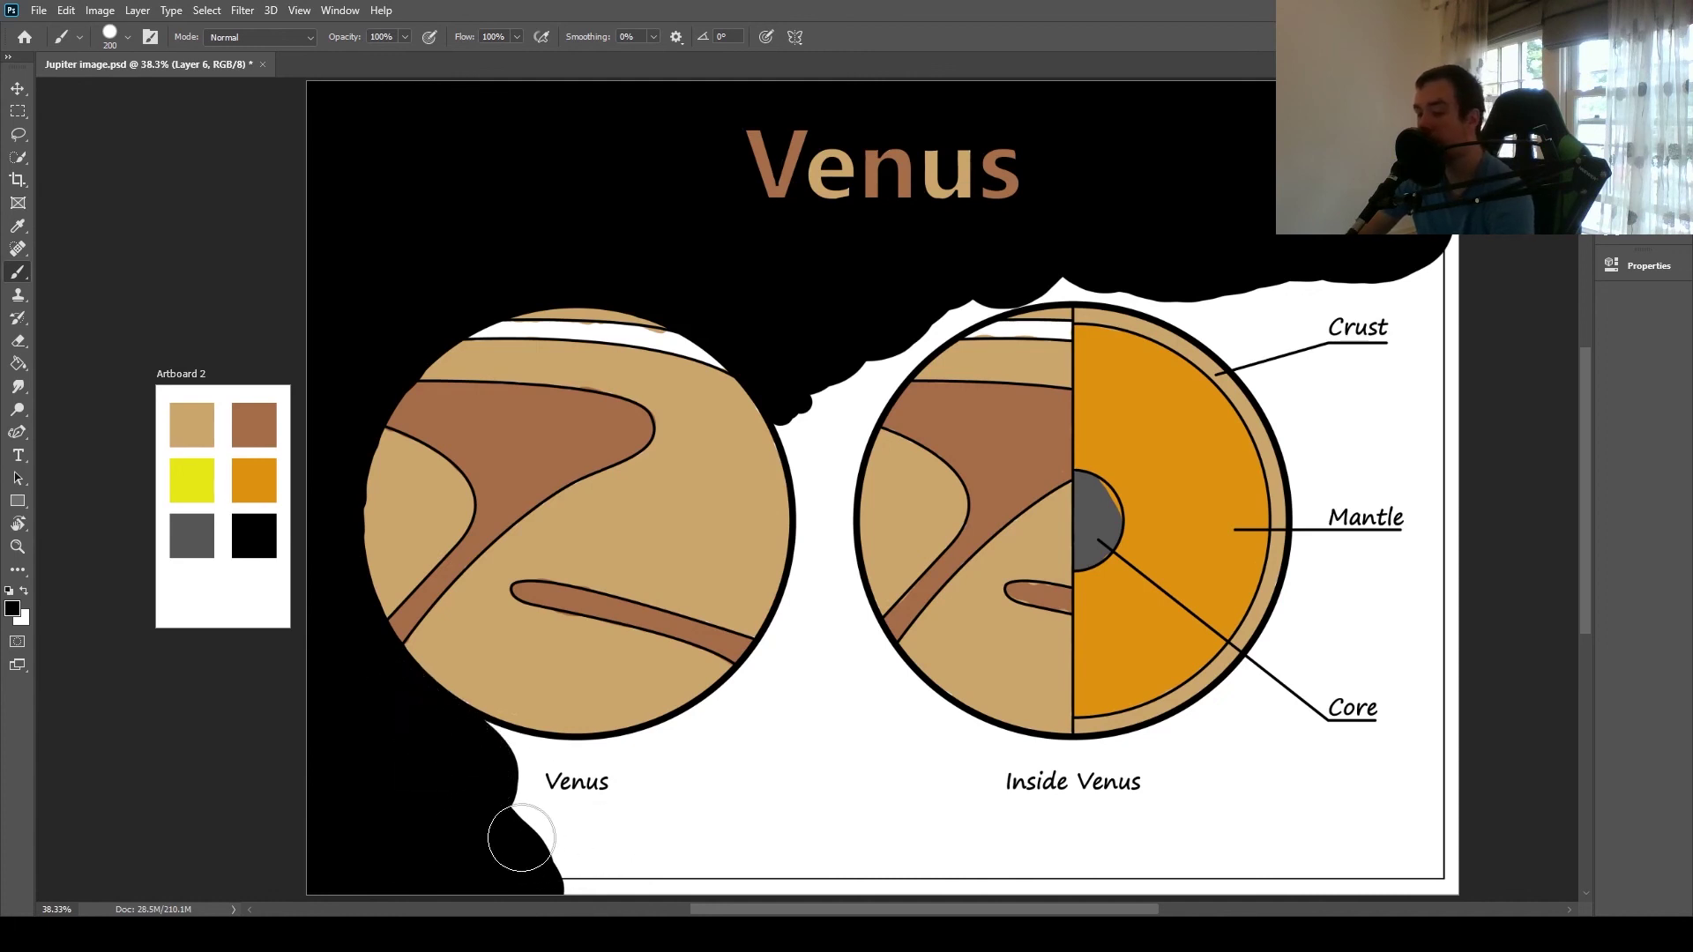
{"action": "mouse_move", "coordinate": [518, 832]}
{"action": "left_mouse_down"}
{"action": "mouse_move", "coordinate": [669, 828]}
{"action": "mouse_move", "coordinate": [683, 867]}
{"action": "mouse_move", "coordinate": [545, 883]}
{"action": "left_mouse_up"}
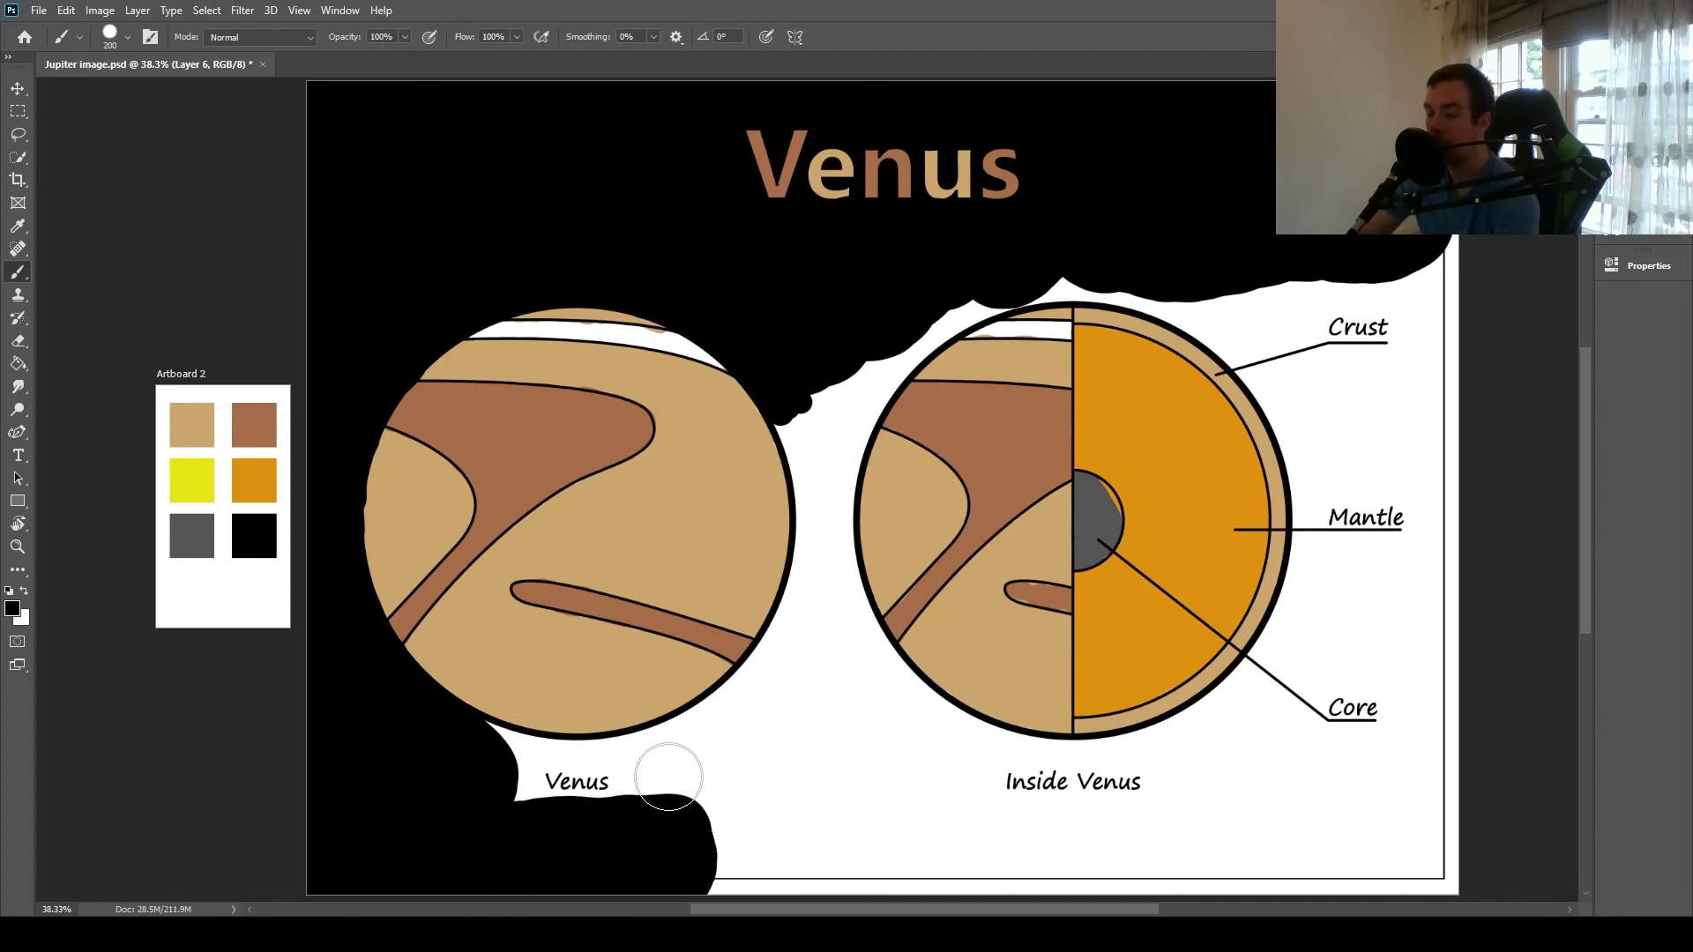
{"action": "left_click", "coordinate": [654, 769]}
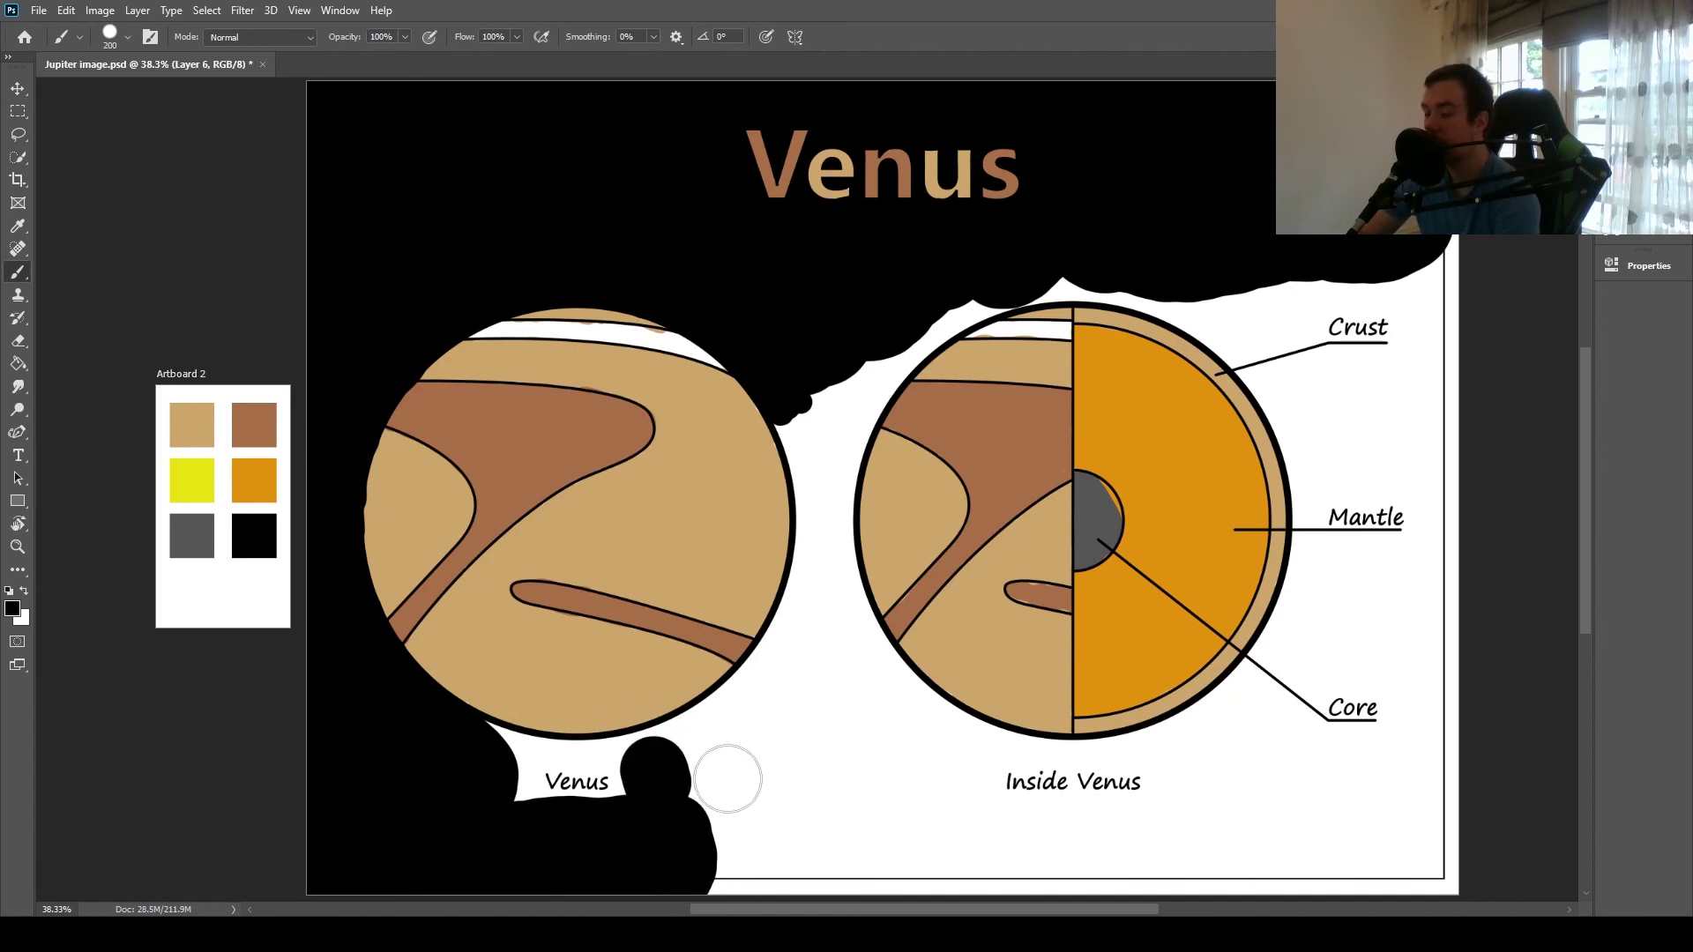
{"action": "left_click", "coordinate": [667, 773]}
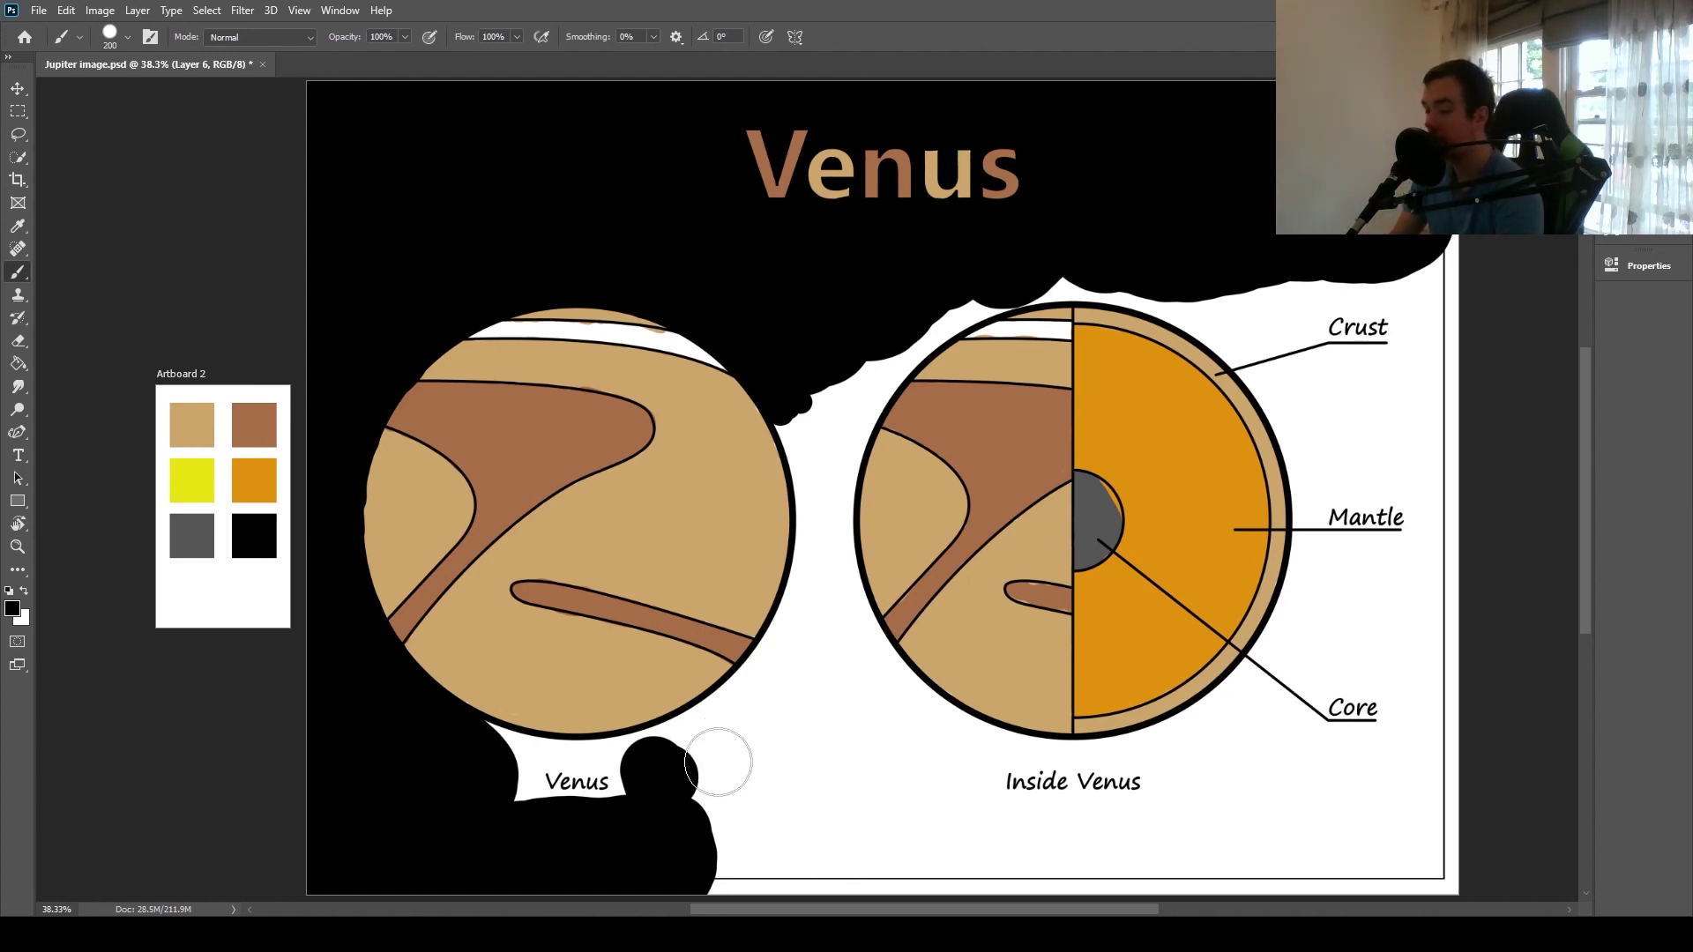
{"action": "left_click_drag", "start_coordinate": [730, 741], "coordinate": [719, 768]}
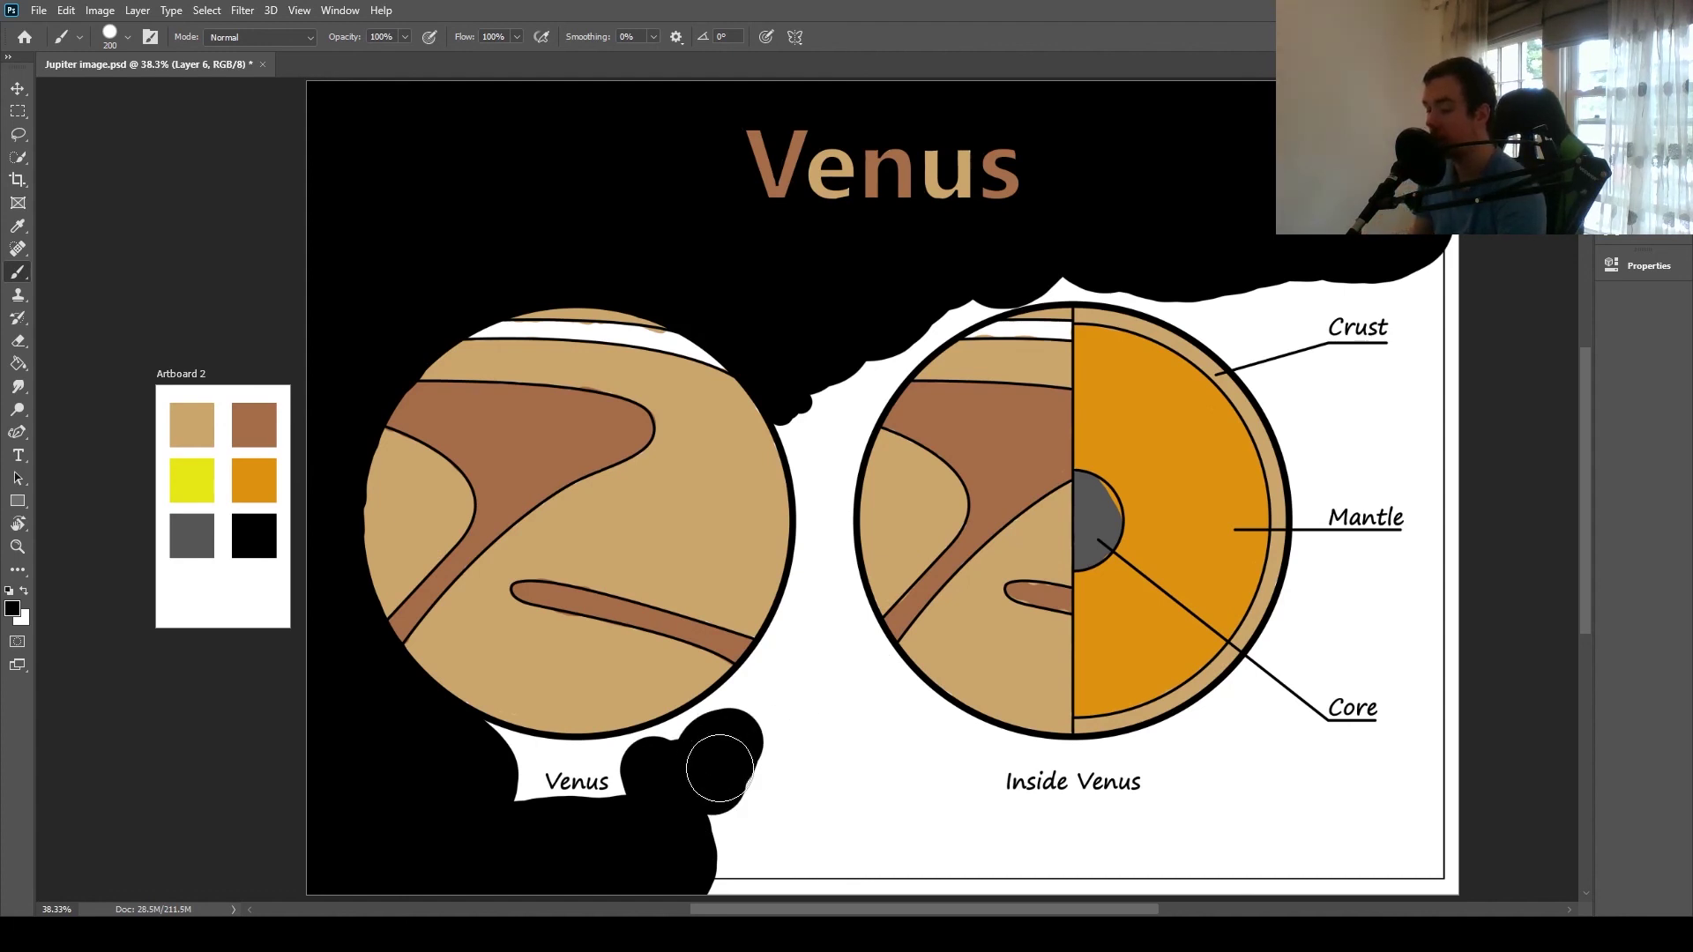
{"action": "mouse_move", "coordinate": [734, 766]}
{"action": "left_mouse_down"}
{"action": "mouse_move", "coordinate": [784, 722]}
{"action": "mouse_move", "coordinate": [680, 757]}
{"action": "mouse_move", "coordinate": [778, 694]}
{"action": "mouse_move", "coordinate": [657, 752]}
{"action": "mouse_move", "coordinate": [737, 717]}
{"action": "mouse_move", "coordinate": [811, 633]}
{"action": "mouse_move", "coordinate": [855, 700]}
{"action": "mouse_move", "coordinate": [854, 834]}
{"action": "mouse_move", "coordinate": [749, 831]}
{"action": "left_mouse_up"}
Step: Paint black along the left planet's right edge and left of the Inside Venus circle
{"action": "key", "text": "bracketright"}
{"action": "key", "text": "bracketright"}
{"action": "key", "text": "bracketright"}
{"action": "key", "text": "bracketright"}
{"action": "key", "text": "bracketright"}
{"action": "key", "text": "bracketleft"}
{"action": "key", "text": "bracketleft"}
{"action": "key", "text": "bracketleft"}
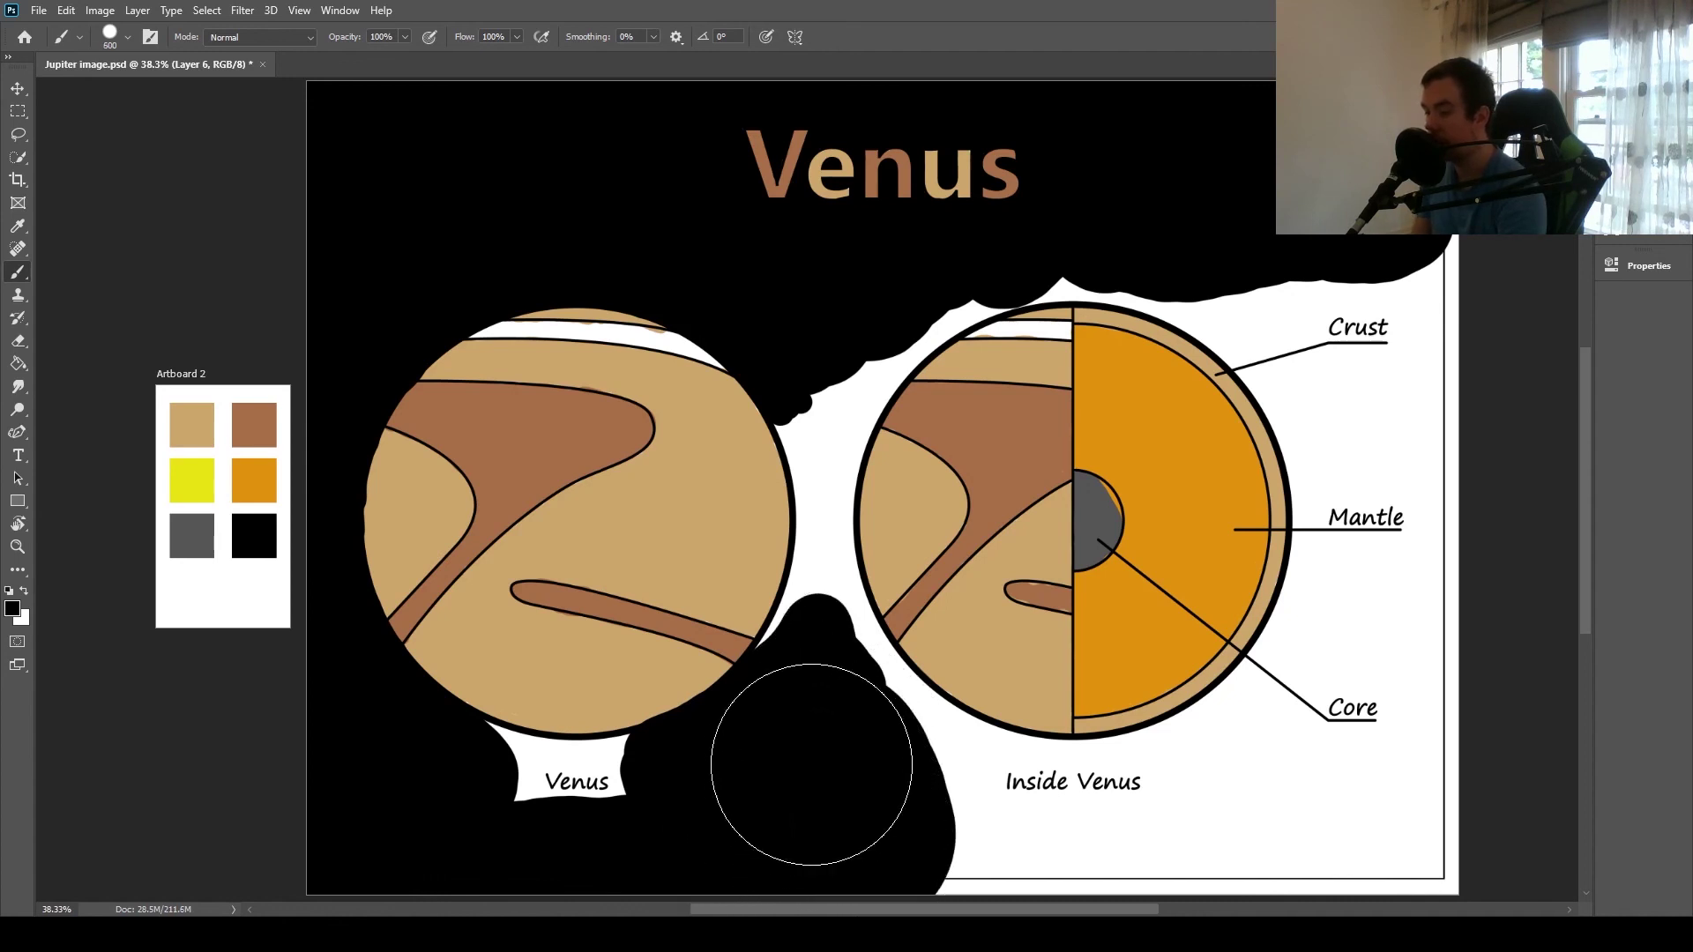
{"action": "key", "text": "bracketleft"}
{"action": "key", "text": "bracketleft"}
{"action": "key", "text": "bracketleft"}
{"action": "key", "text": "bracketleft"}
{"action": "key", "text": "bracketleft"}
{"action": "key", "text": "bracketleft"}
{"action": "key", "text": "bracketleft"}
{"action": "key", "text": "bracketleft"}
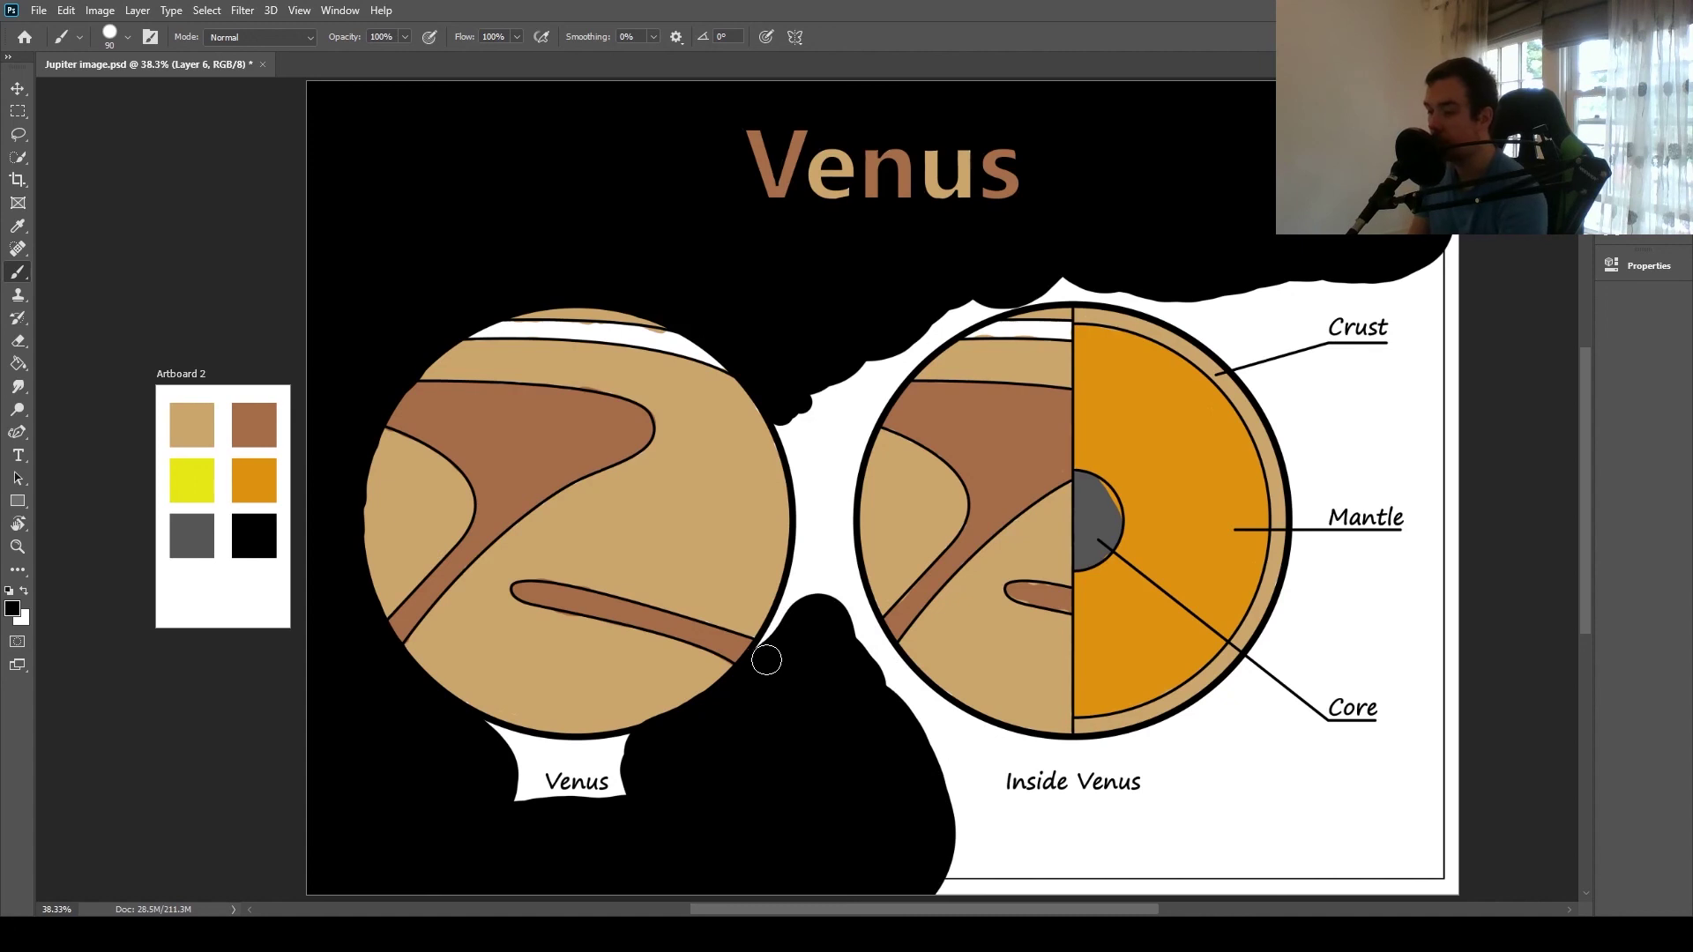
{"action": "mouse_move", "coordinate": [769, 652]}
{"action": "left_mouse_down"}
{"action": "mouse_move", "coordinate": [809, 532]}
{"action": "mouse_move", "coordinate": [781, 408]}
{"action": "mouse_move", "coordinate": [827, 393]}
{"action": "mouse_move", "coordinate": [862, 404]}
{"action": "mouse_move", "coordinate": [841, 540]}
{"action": "mouse_move", "coordinate": [881, 657]}
{"action": "mouse_move", "coordinate": [828, 597]}
{"action": "mouse_move", "coordinate": [825, 559]}
{"action": "mouse_move", "coordinate": [824, 418]}
{"action": "mouse_move", "coordinate": [840, 420]}
{"action": "mouse_move", "coordinate": [835, 639]}
{"action": "mouse_move", "coordinate": [828, 506]}
{"action": "mouse_move", "coordinate": [863, 406]}
{"action": "left_mouse_up"}
{"action": "mouse_move", "coordinate": [865, 410]}
{"action": "left_mouse_down"}
{"action": "mouse_move", "coordinate": [905, 351]}
{"action": "mouse_move", "coordinate": [875, 378]}
{"action": "mouse_move", "coordinate": [868, 364]}
{"action": "mouse_move", "coordinate": [855, 379]}
{"action": "mouse_move", "coordinate": [900, 370]}
{"action": "mouse_move", "coordinate": [979, 304]}
{"action": "left_mouse_up"}
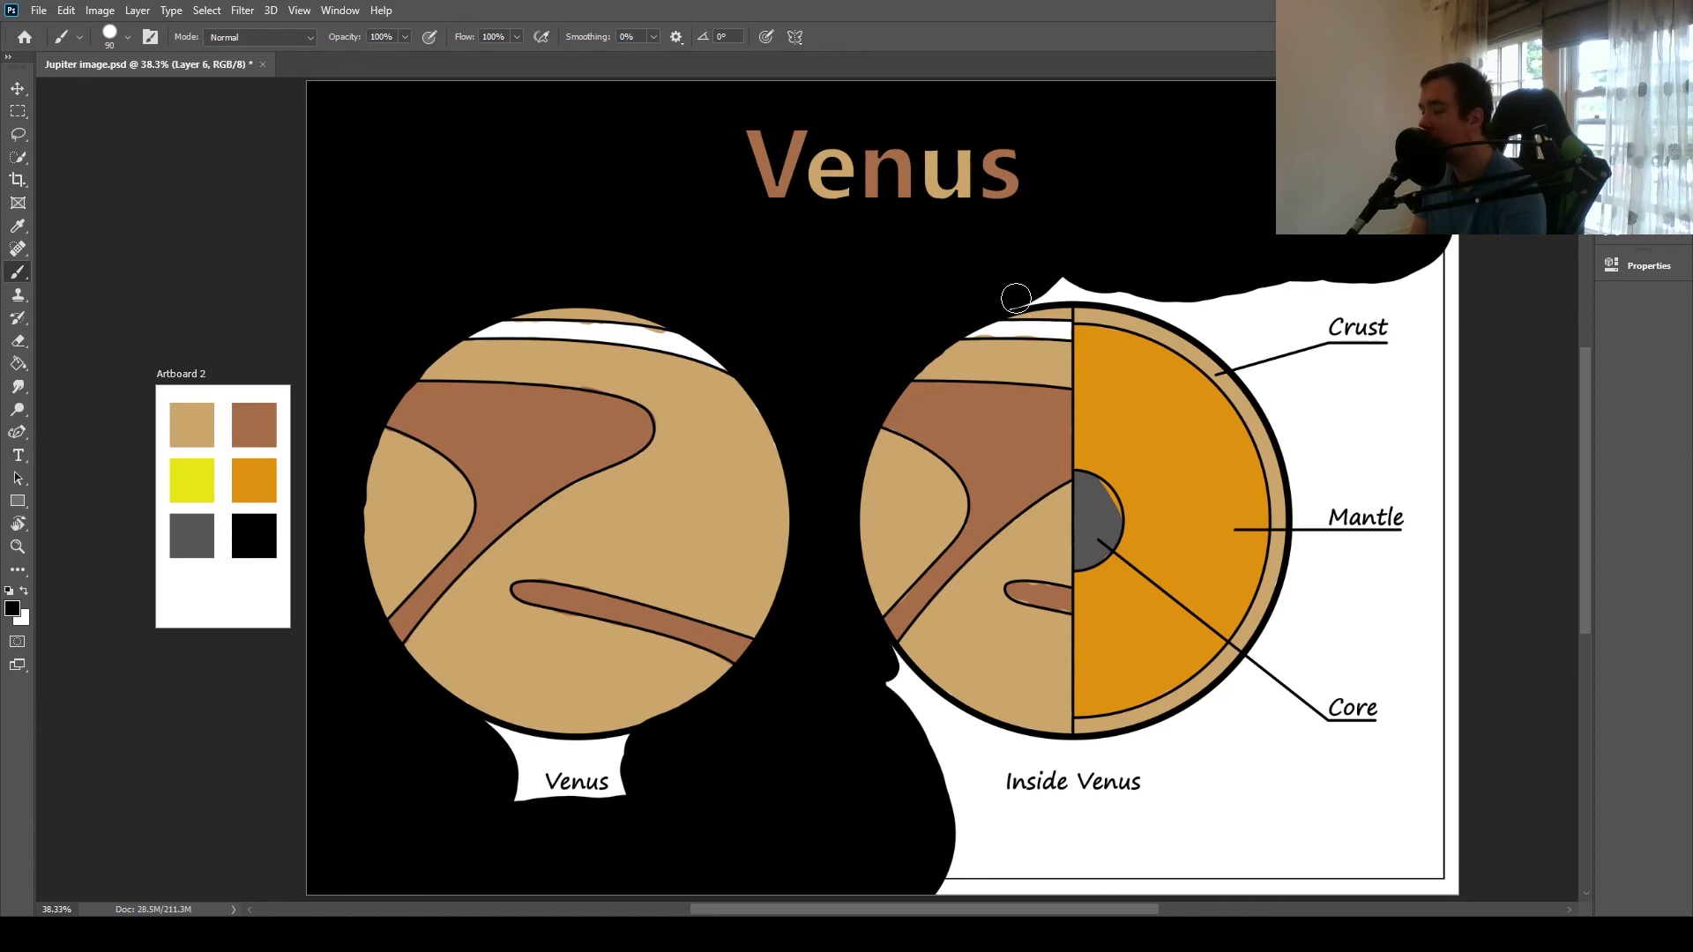
Step: Blacken the white above the Inside Venus circle, around the Venus label, and along the diagram's top
{"action": "left_click_drag", "start_coordinate": [1011, 300], "coordinate": [1098, 287]}
{"action": "mouse_move", "coordinate": [663, 730]}
{"action": "left_mouse_down"}
{"action": "mouse_move", "coordinate": [634, 749]}
{"action": "mouse_move", "coordinate": [518, 749]}
{"action": "mouse_move", "coordinate": [521, 786]}
{"action": "mouse_move", "coordinate": [562, 767]}
{"action": "left_mouse_up"}
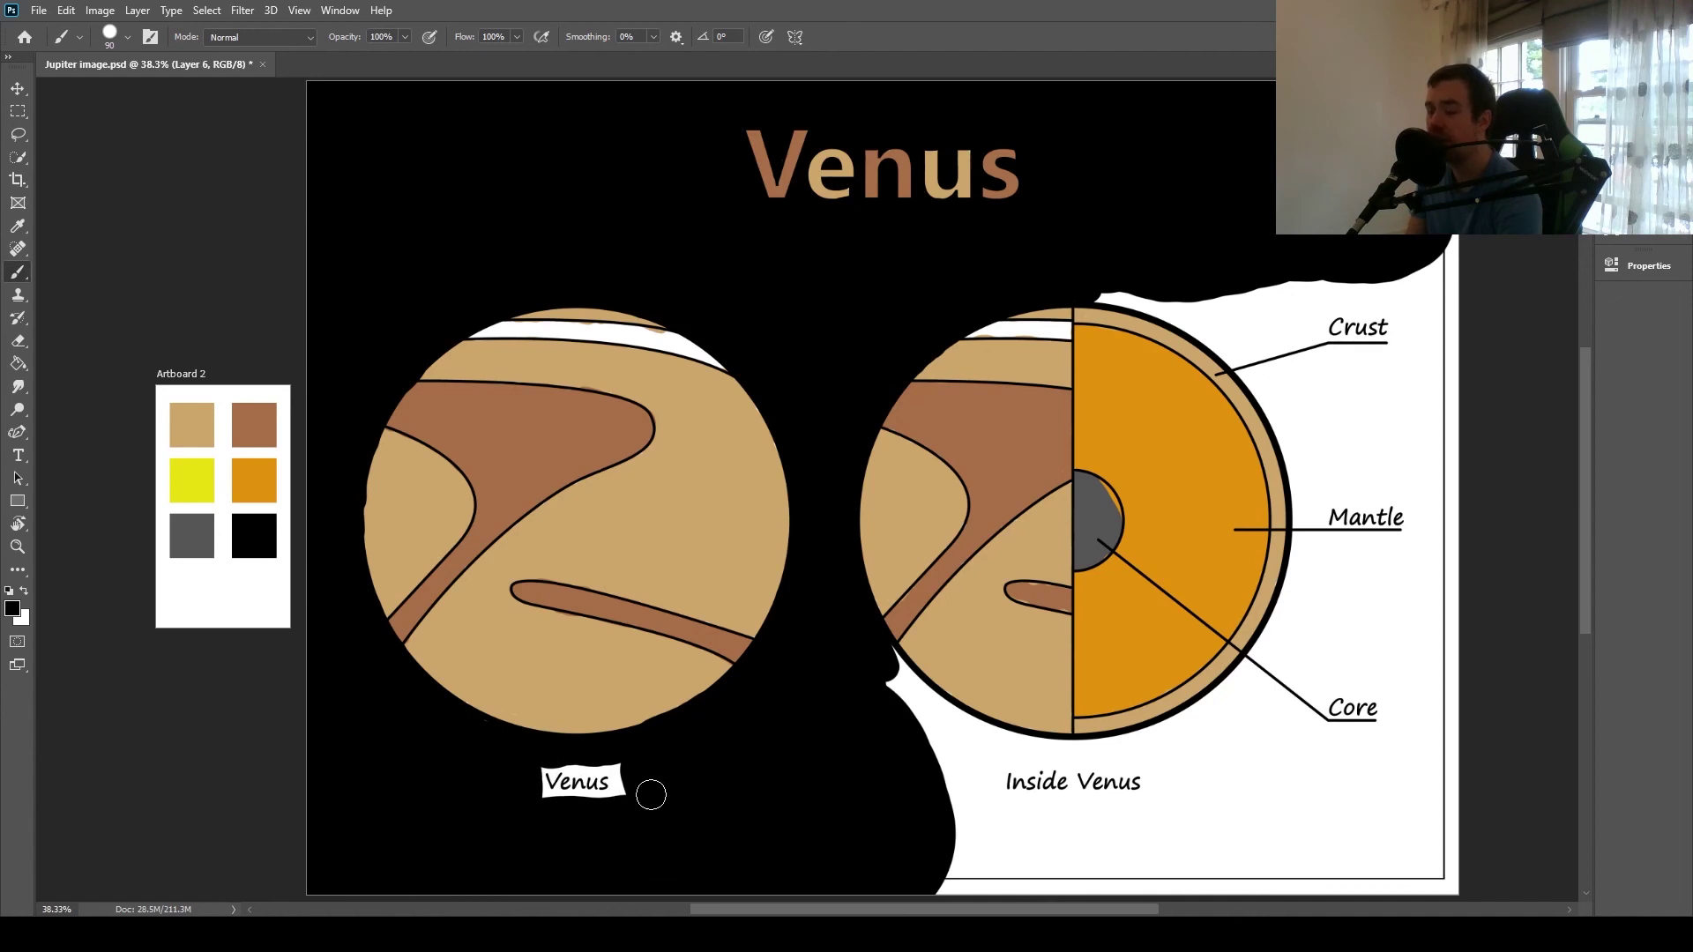
{"action": "left_click_drag", "start_coordinate": [633, 756], "coordinate": [631, 794]}
{"action": "left_click_drag", "start_coordinate": [926, 727], "coordinate": [903, 684]}
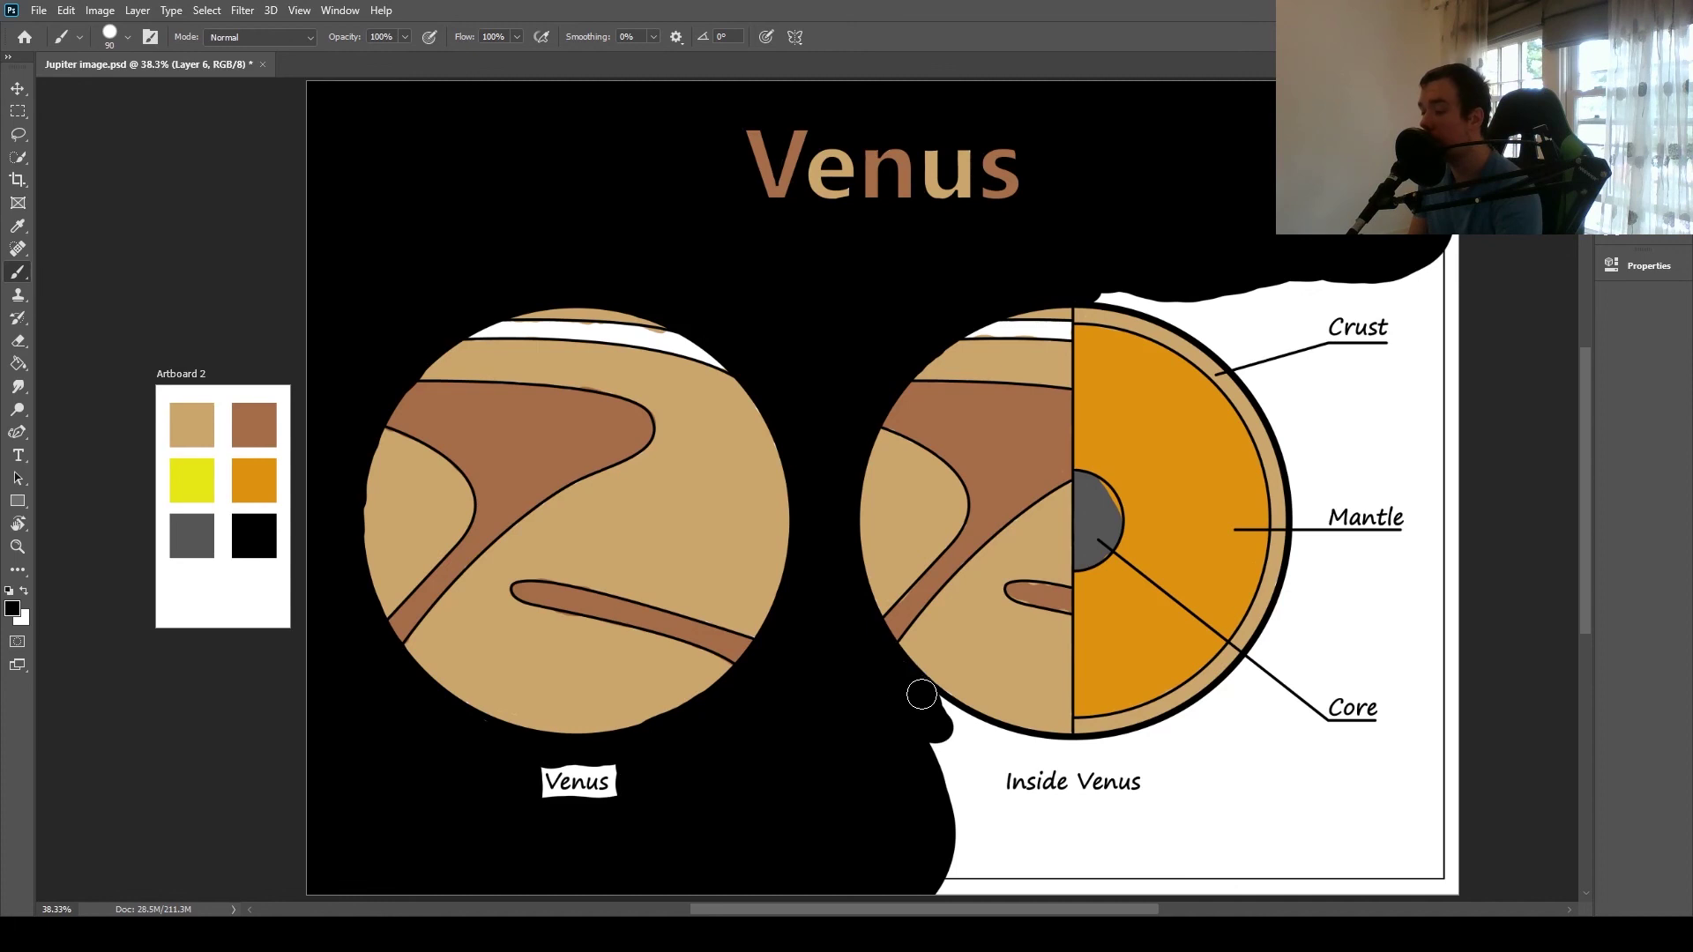
{"action": "mouse_move", "coordinate": [921, 695]}
{"action": "left_mouse_down"}
{"action": "mouse_move", "coordinate": [976, 733]}
{"action": "mouse_move", "coordinate": [974, 895]}
{"action": "mouse_move", "coordinate": [947, 881]}
{"action": "mouse_move", "coordinate": [962, 819]}
{"action": "mouse_move", "coordinate": [945, 755]}
{"action": "mouse_move", "coordinate": [933, 765]}
{"action": "left_mouse_up"}
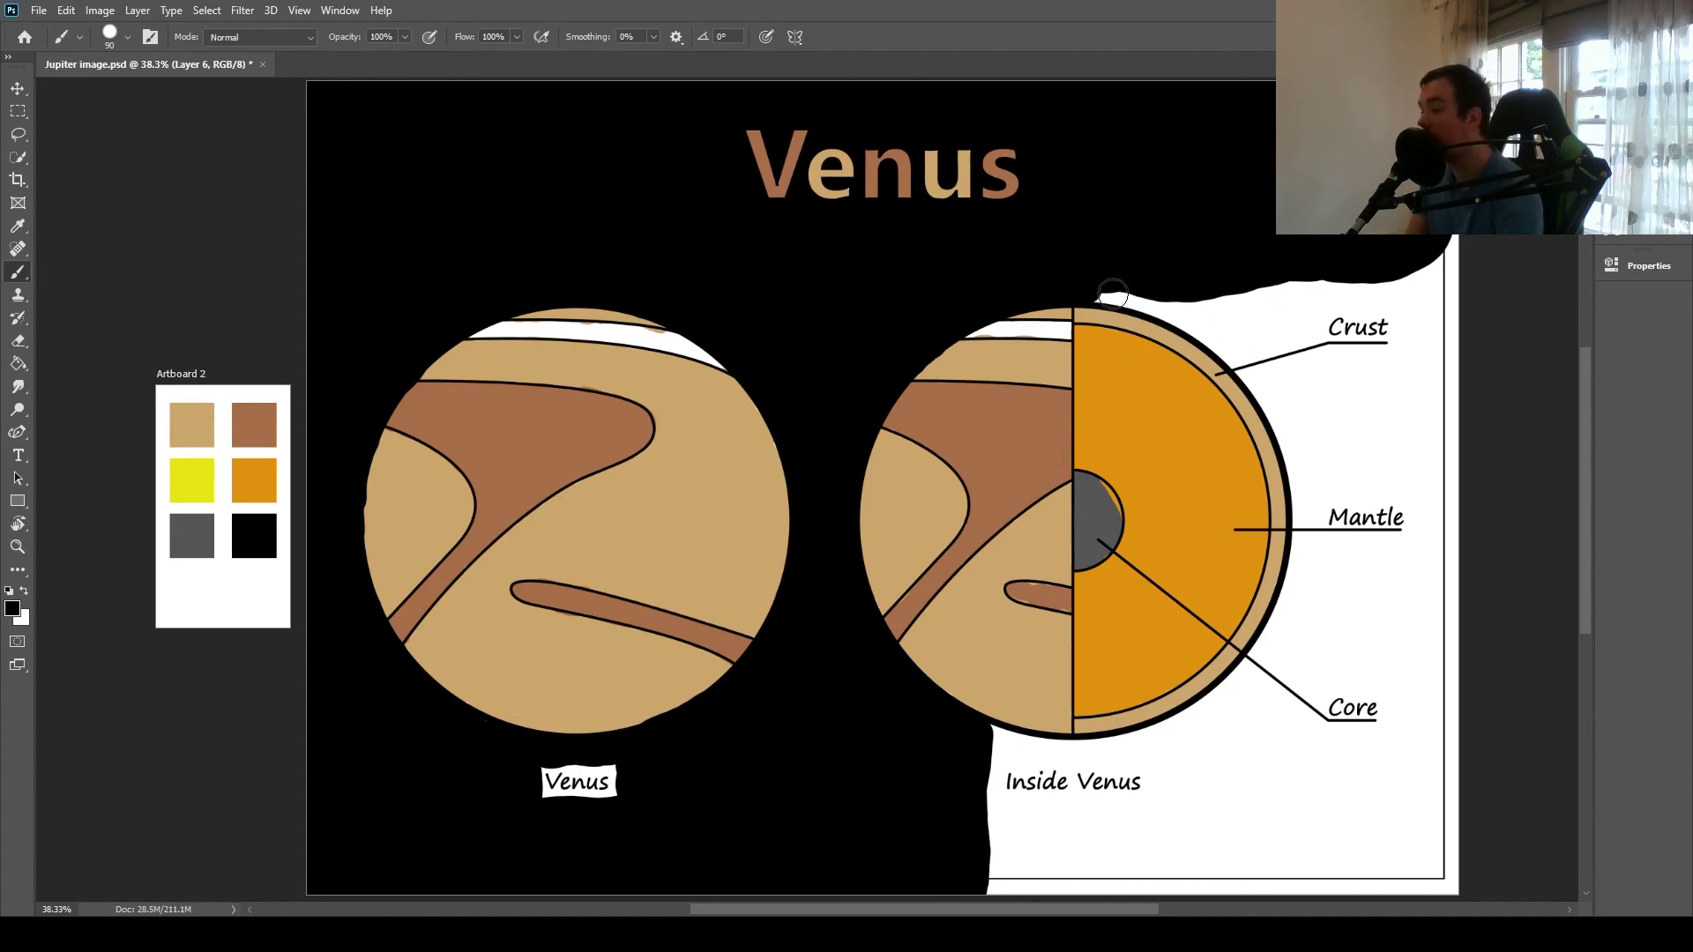
{"action": "mouse_move", "coordinate": [1107, 290]}
{"action": "left_mouse_down"}
{"action": "mouse_move", "coordinate": [1220, 337]}
{"action": "mouse_move", "coordinate": [1297, 312]}
{"action": "mouse_move", "coordinate": [1317, 279]}
{"action": "mouse_move", "coordinate": [1199, 304]}
{"action": "mouse_move", "coordinate": [1296, 281]}
{"action": "mouse_move", "coordinate": [1435, 298]}
{"action": "mouse_move", "coordinate": [1454, 257]}
{"action": "mouse_move", "coordinate": [1421, 287]}
{"action": "mouse_move", "coordinate": [1408, 264]}
{"action": "mouse_move", "coordinate": [1410, 287]}
{"action": "mouse_move", "coordinate": [1321, 294]}
{"action": "mouse_move", "coordinate": [1391, 299]}
{"action": "mouse_move", "coordinate": [1428, 343]}
{"action": "mouse_move", "coordinate": [1435, 299]}
{"action": "mouse_move", "coordinate": [1456, 292]}
{"action": "mouse_move", "coordinate": [1464, 362]}
{"action": "mouse_move", "coordinate": [1458, 334]}
{"action": "mouse_move", "coordinate": [1406, 372]}
{"action": "mouse_move", "coordinate": [1256, 383]}
{"action": "mouse_move", "coordinate": [1290, 443]}
{"action": "mouse_move", "coordinate": [1294, 403]}
{"action": "mouse_move", "coordinate": [1411, 401]}
{"action": "mouse_move", "coordinate": [1455, 378]}
{"action": "mouse_move", "coordinate": [1442, 509]}
{"action": "mouse_move", "coordinate": [1426, 421]}
{"action": "mouse_move", "coordinate": [1425, 499]}
{"action": "mouse_move", "coordinate": [1312, 489]}
{"action": "mouse_move", "coordinate": [1300, 457]}
{"action": "mouse_move", "coordinate": [1405, 457]}
{"action": "mouse_move", "coordinate": [1347, 485]}
{"action": "left_mouse_up"}
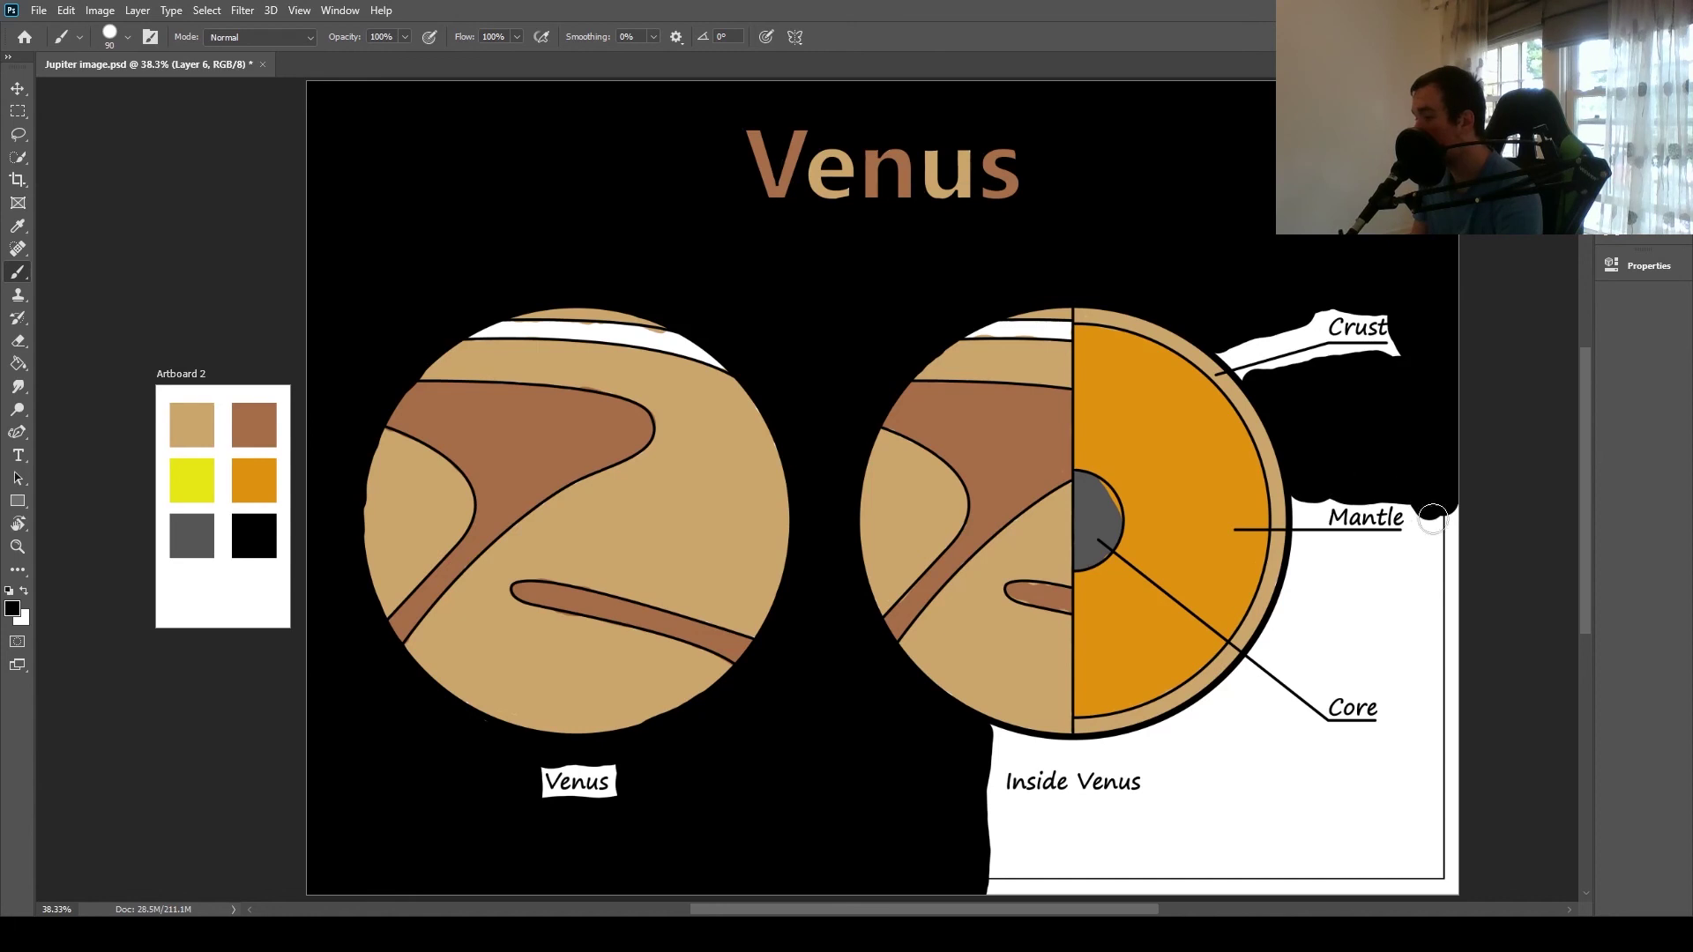
Step: Paint black down the right edge below Mantle and across the white below Core
{"action": "mouse_move", "coordinate": [1433, 519]}
{"action": "left_mouse_down"}
{"action": "mouse_move", "coordinate": [1426, 588]}
{"action": "mouse_move", "coordinate": [1442, 525]}
{"action": "mouse_move", "coordinate": [1451, 554]}
{"action": "mouse_move", "coordinate": [1433, 569]}
{"action": "mouse_move", "coordinate": [1327, 582]}
{"action": "mouse_move", "coordinate": [1309, 623]}
{"action": "mouse_move", "coordinate": [1430, 658]}
{"action": "mouse_move", "coordinate": [1455, 571]}
{"action": "mouse_move", "coordinate": [1433, 634]}
{"action": "mouse_move", "coordinate": [1435, 888]}
{"action": "left_mouse_up"}
{"action": "key", "text": "bracketright"}
{"action": "key", "text": "bracketright"}
{"action": "key", "text": "bracketright"}
{"action": "key", "text": "bracketright"}
{"action": "key", "text": "bracketright"}
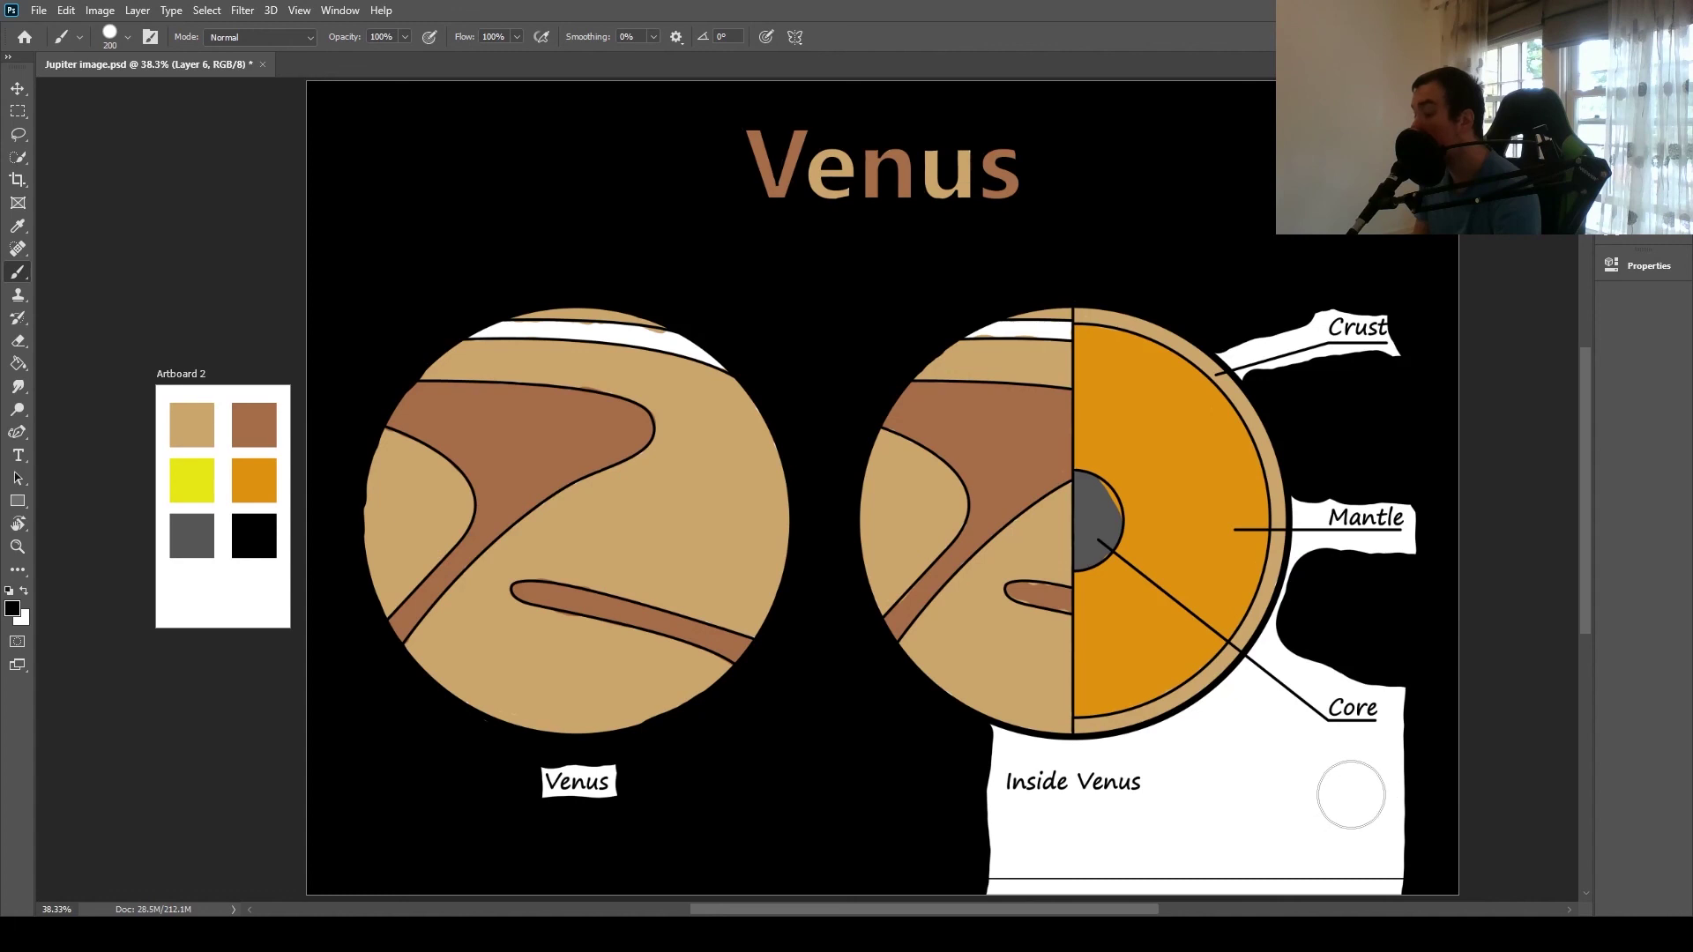
{"action": "key", "text": "bracketright"}
{"action": "key", "text": "bracketright"}
{"action": "key", "text": "bracketright"}
{"action": "left_click_drag", "start_coordinate": [1352, 793], "coordinate": [1394, 782]}
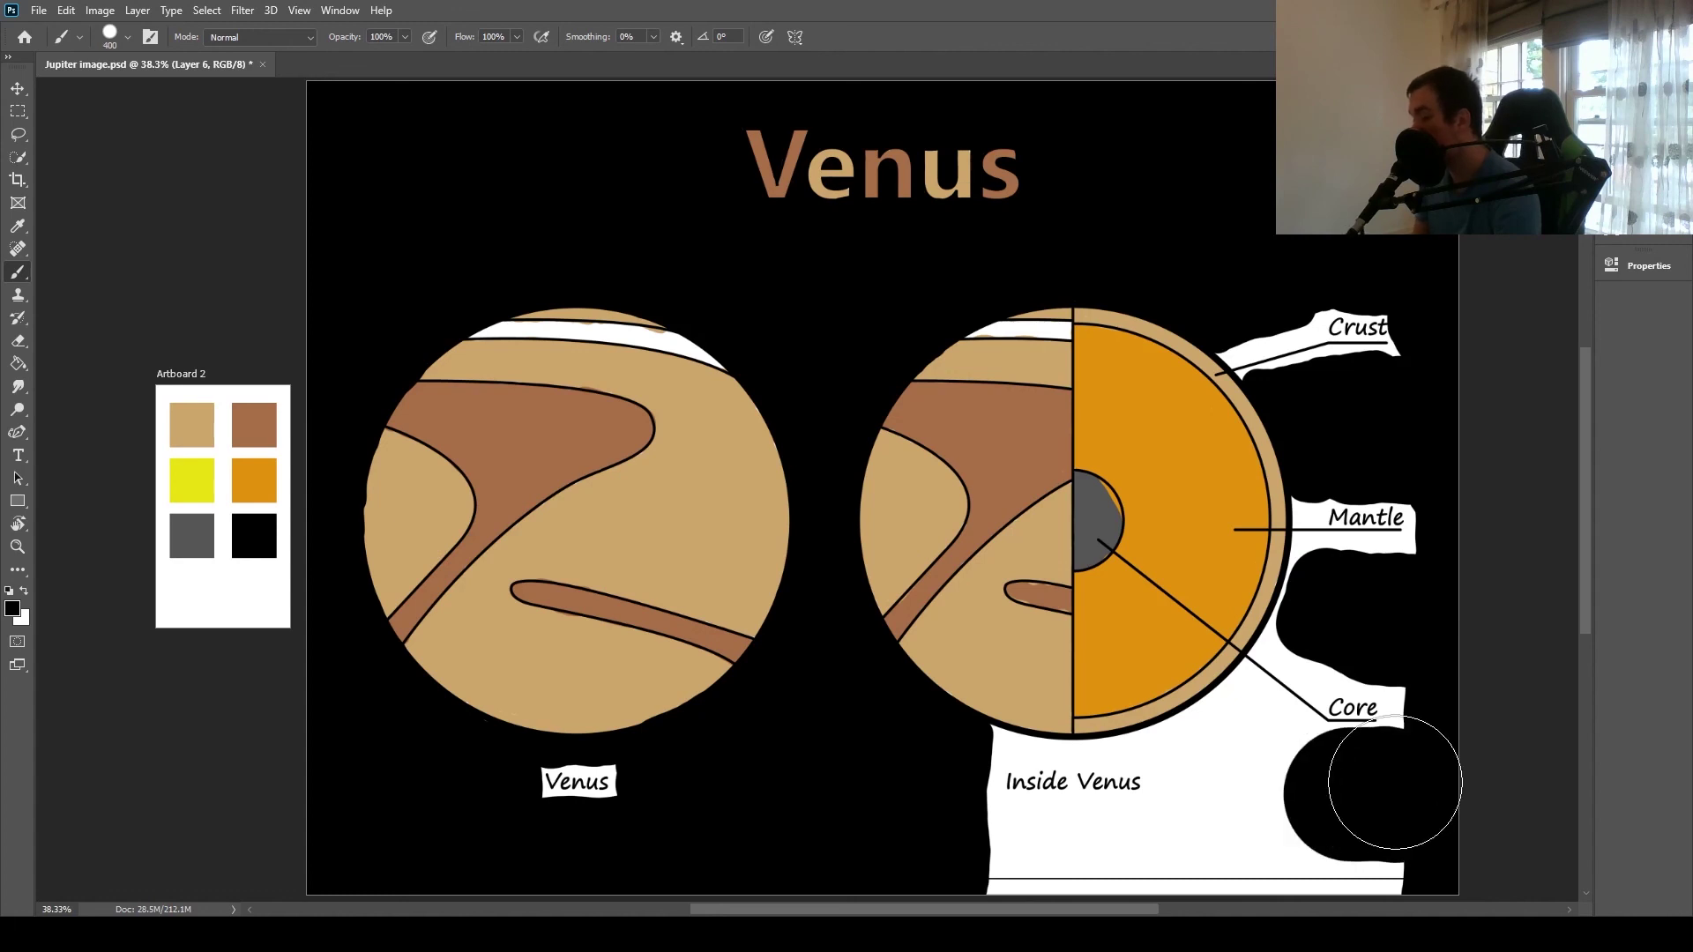
{"action": "mouse_move", "coordinate": [1287, 814]}
{"action": "left_mouse_down"}
{"action": "mouse_move", "coordinate": [1254, 832]}
{"action": "mouse_move", "coordinate": [1242, 803]}
{"action": "mouse_move", "coordinate": [1251, 858]}
{"action": "mouse_move", "coordinate": [1370, 866]}
{"action": "mouse_move", "coordinate": [1334, 869]}
{"action": "mouse_move", "coordinate": [1240, 815]}
{"action": "mouse_move", "coordinate": [1185, 856]}
{"action": "mouse_move", "coordinate": [1146, 826]}
{"action": "mouse_move", "coordinate": [990, 833]}
{"action": "mouse_move", "coordinate": [997, 884]}
{"action": "mouse_move", "coordinate": [1168, 858]}
{"action": "mouse_move", "coordinate": [1175, 877]}
{"action": "mouse_move", "coordinate": [1088, 877]}
{"action": "left_mouse_up"}
Step: Trim the black closely around the Core and Inside Venus labels with a smaller brush
{"action": "key", "text": "bracketleft"}
{"action": "key", "text": "bracketleft"}
{"action": "key", "text": "bracketleft"}
{"action": "key", "text": "bracketleft"}
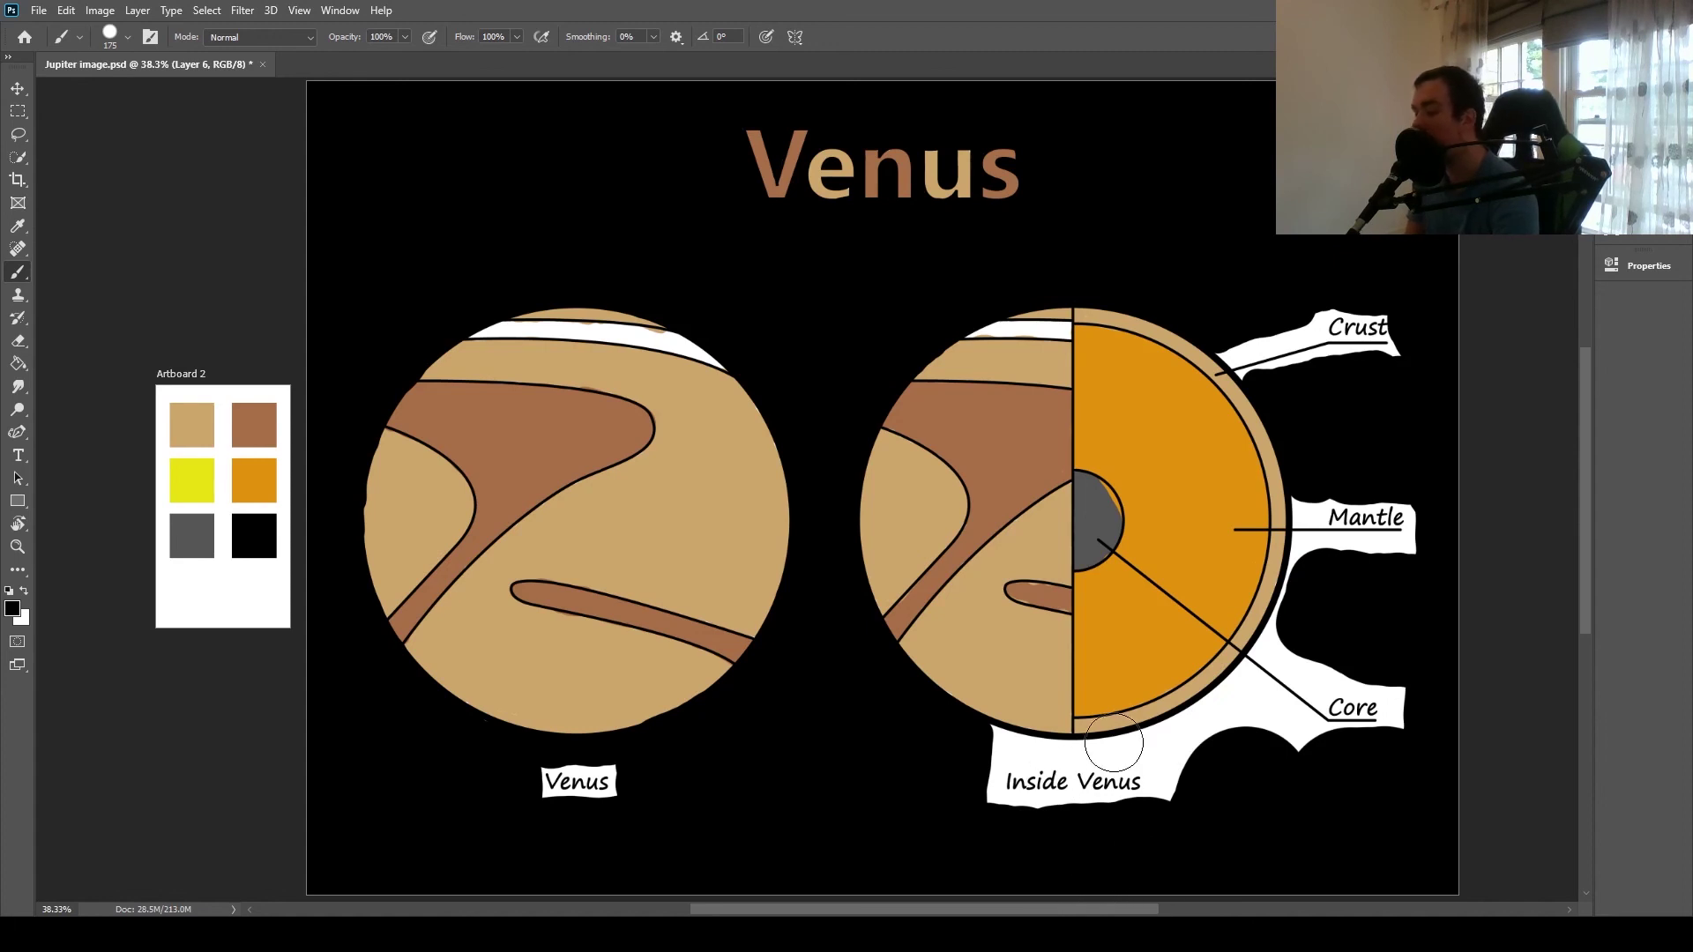
{"action": "mouse_move", "coordinate": [1185, 766]}
{"action": "left_mouse_down"}
{"action": "mouse_move", "coordinate": [1183, 789]}
{"action": "mouse_move", "coordinate": [1184, 740]}
{"action": "mouse_move", "coordinate": [1225, 716]}
{"action": "mouse_move", "coordinate": [1279, 739]}
{"action": "left_mouse_up"}
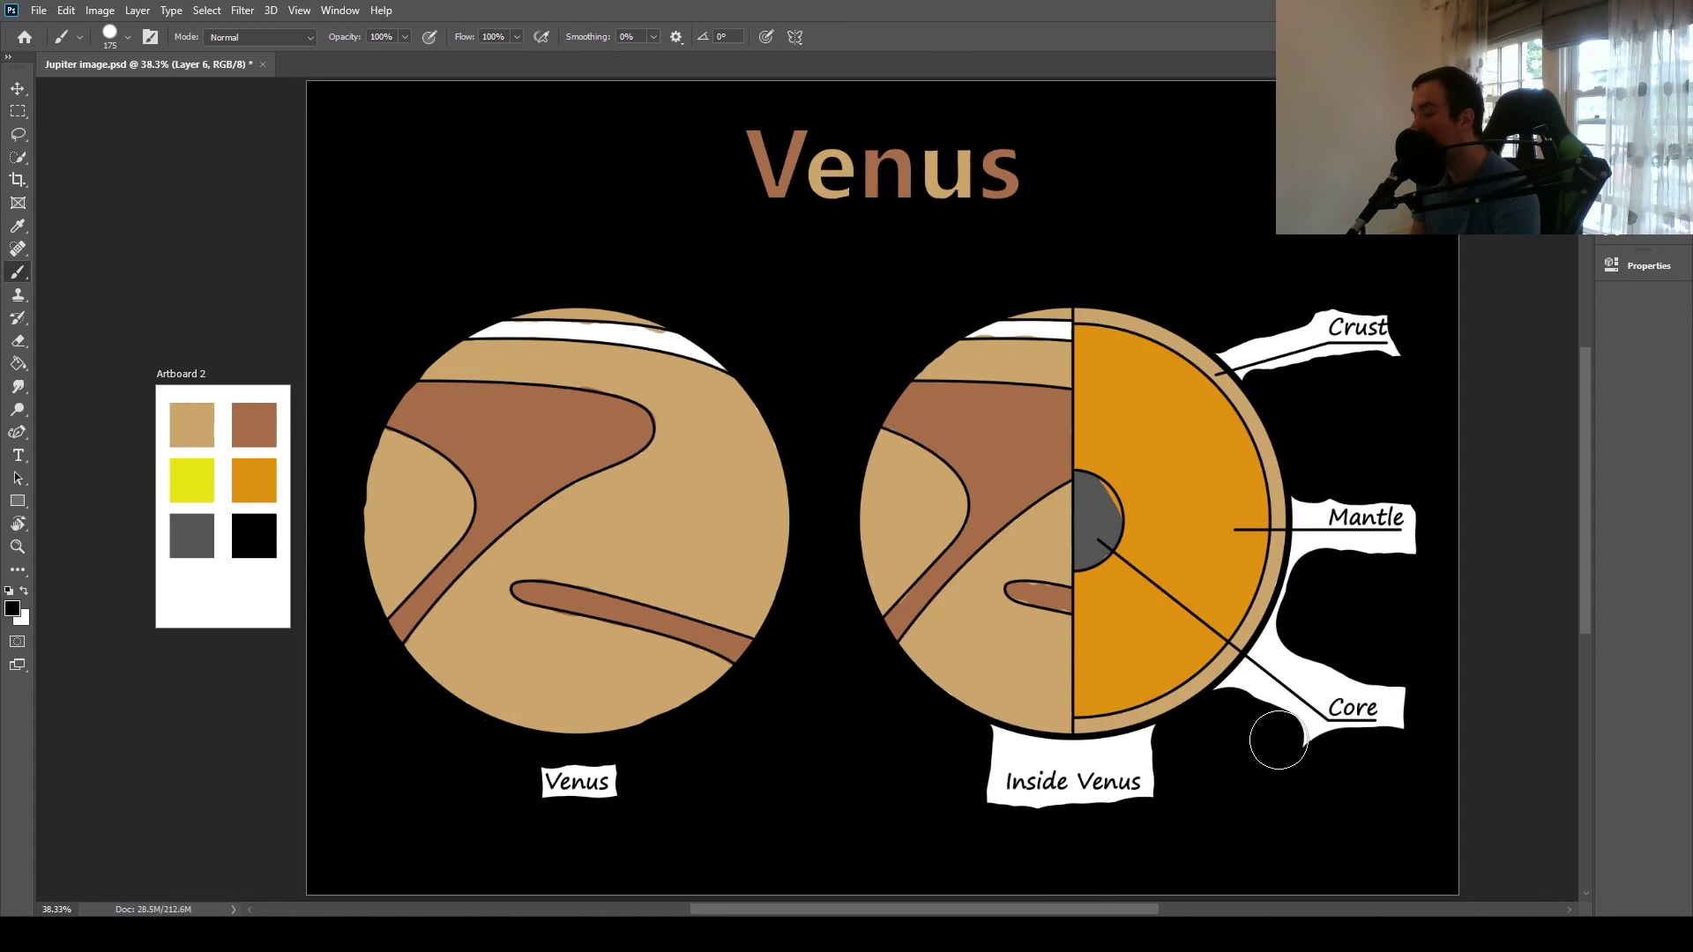
{"action": "key", "text": "bracketleft"}
{"action": "key", "text": "bracketleft"}
{"action": "key", "text": "bracketleft"}
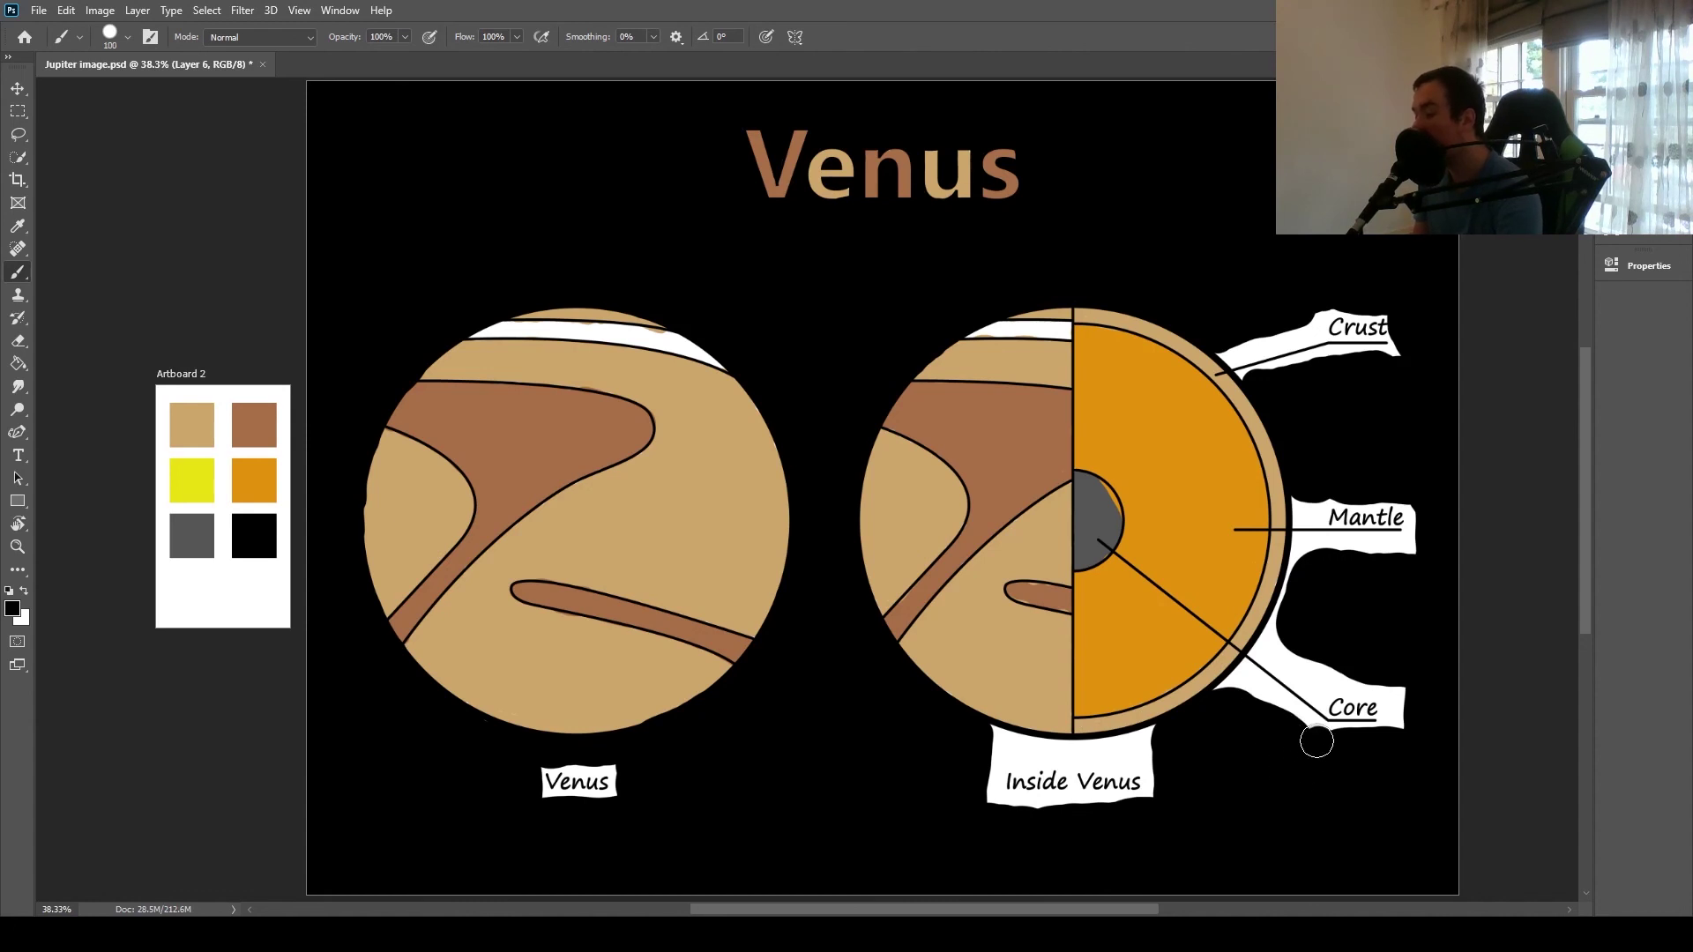
{"action": "mouse_move", "coordinate": [1316, 741]}
{"action": "left_mouse_down"}
{"action": "mouse_move", "coordinate": [1235, 680]}
{"action": "mouse_move", "coordinate": [1224, 696]}
{"action": "left_mouse_up"}
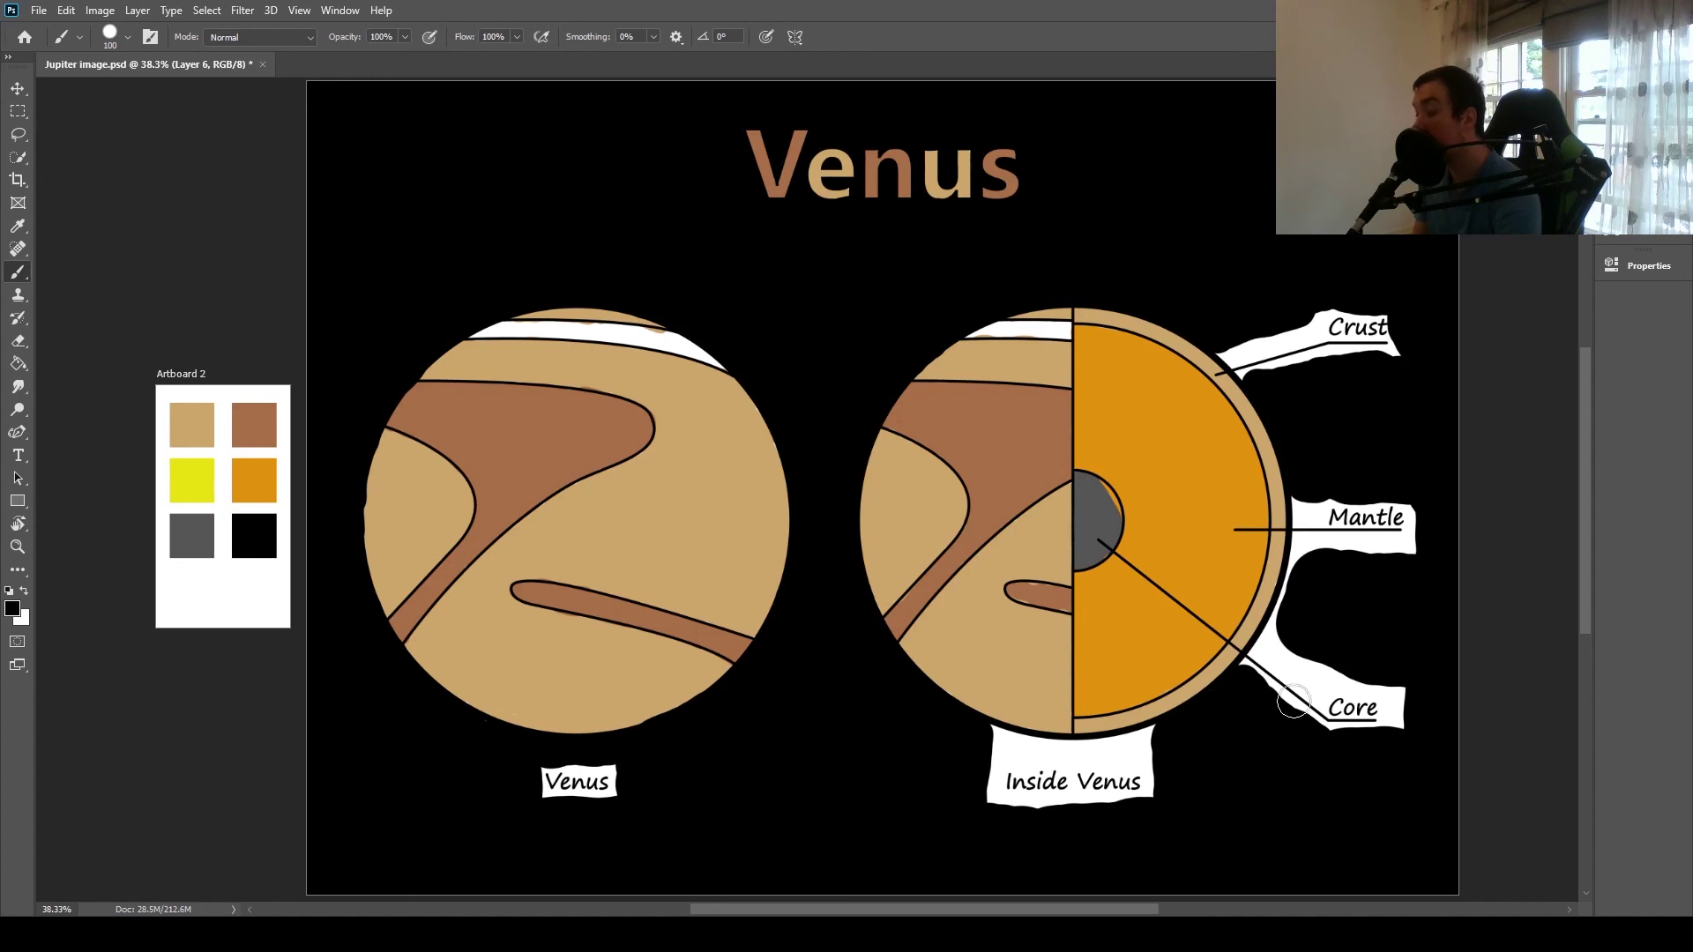
{"action": "mouse_move", "coordinate": [1399, 673]}
{"action": "left_mouse_down"}
{"action": "mouse_move", "coordinate": [1401, 736]}
{"action": "mouse_move", "coordinate": [1399, 678]}
{"action": "mouse_move", "coordinate": [1319, 673]}
{"action": "mouse_move", "coordinate": [1274, 641]}
{"action": "mouse_move", "coordinate": [1300, 557]}
{"action": "mouse_move", "coordinate": [1424, 552]}
{"action": "left_mouse_up"}
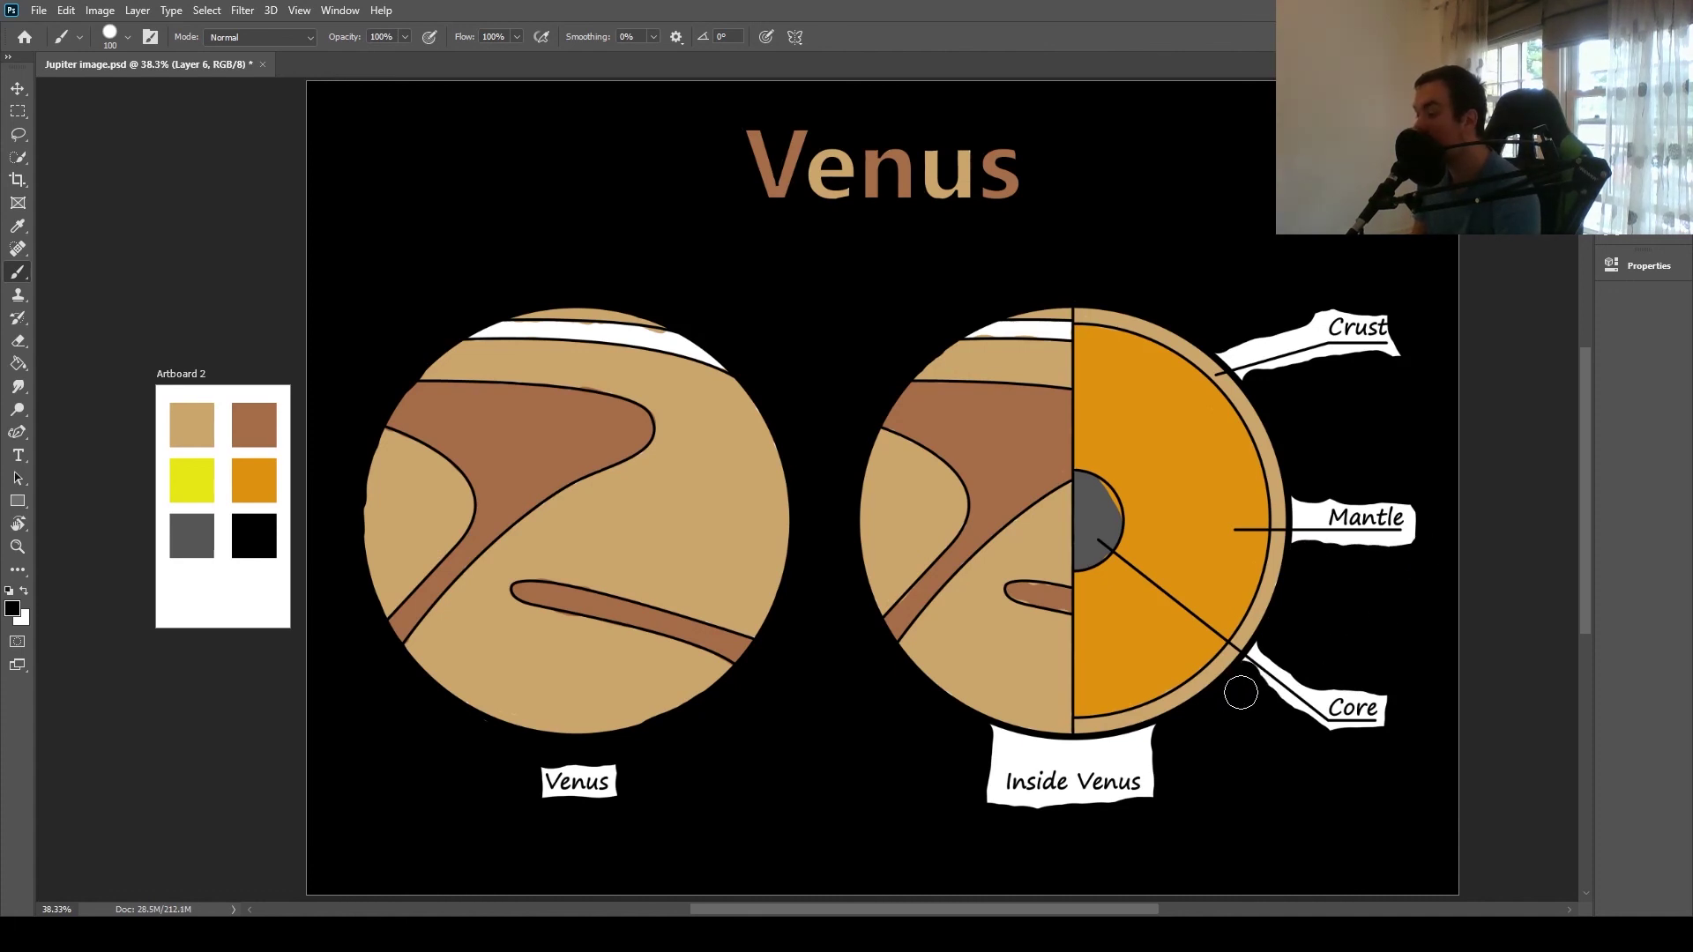
{"action": "left_click_drag", "start_coordinate": [1136, 755], "coordinate": [1161, 747]}
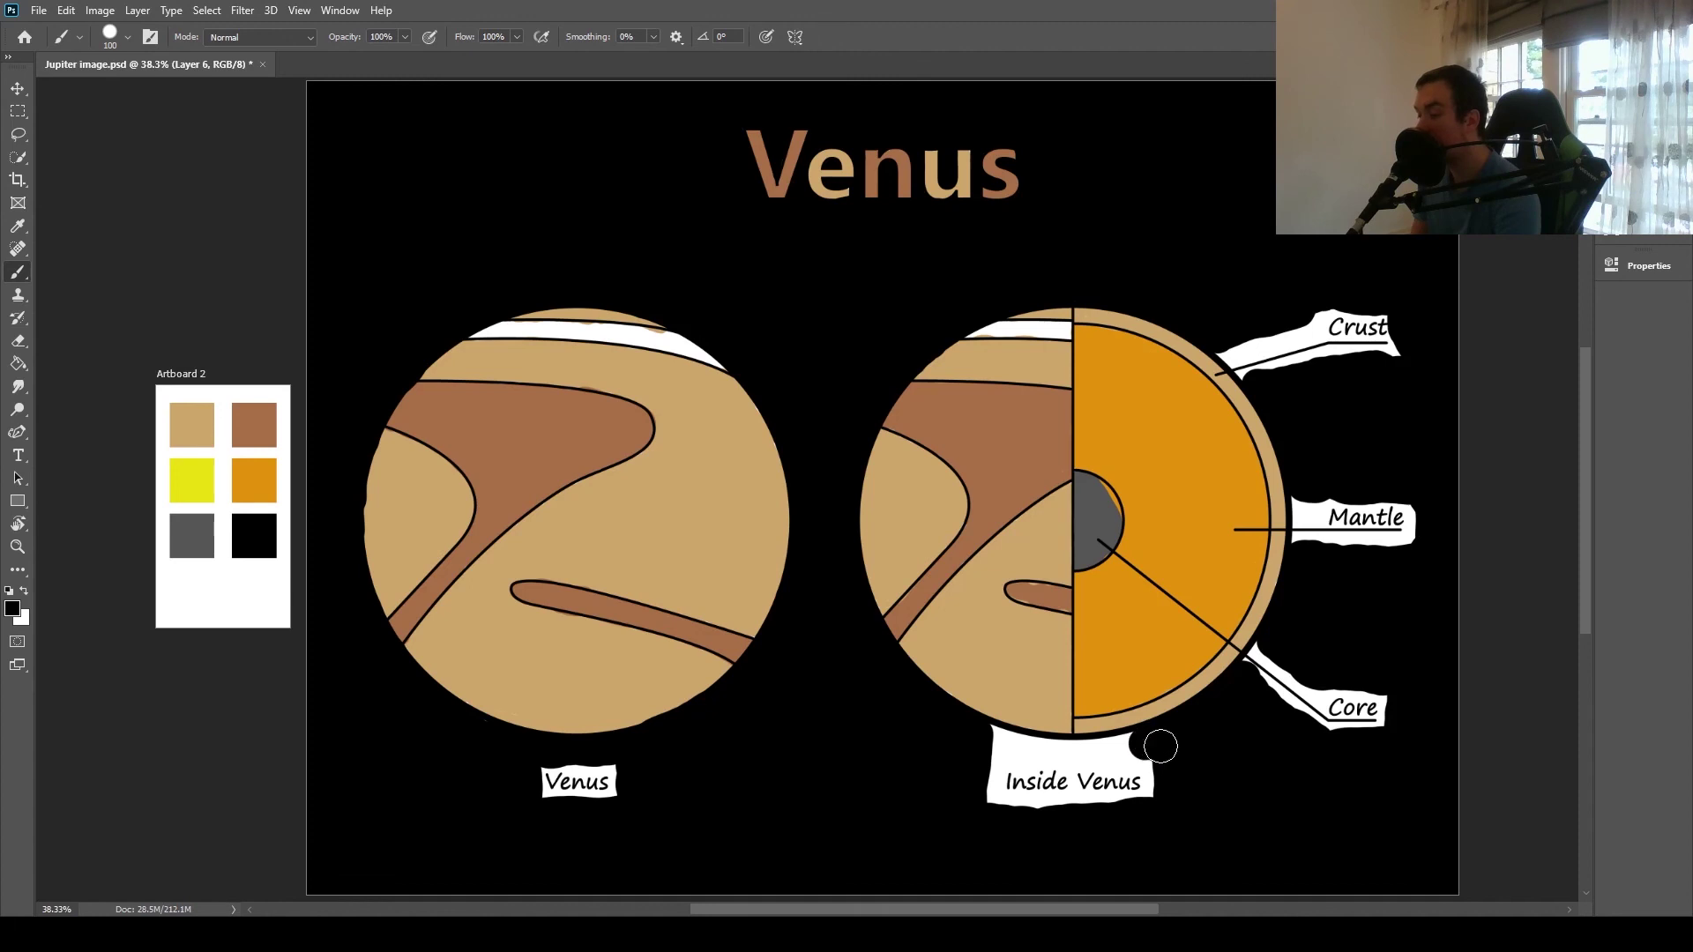
{"action": "key", "text": "bracketleft"}
{"action": "key", "text": "bracketleft"}
{"action": "key", "text": "bracketleft"}
{"action": "key", "text": "bracketleft"}
{"action": "key", "text": "bracketleft"}
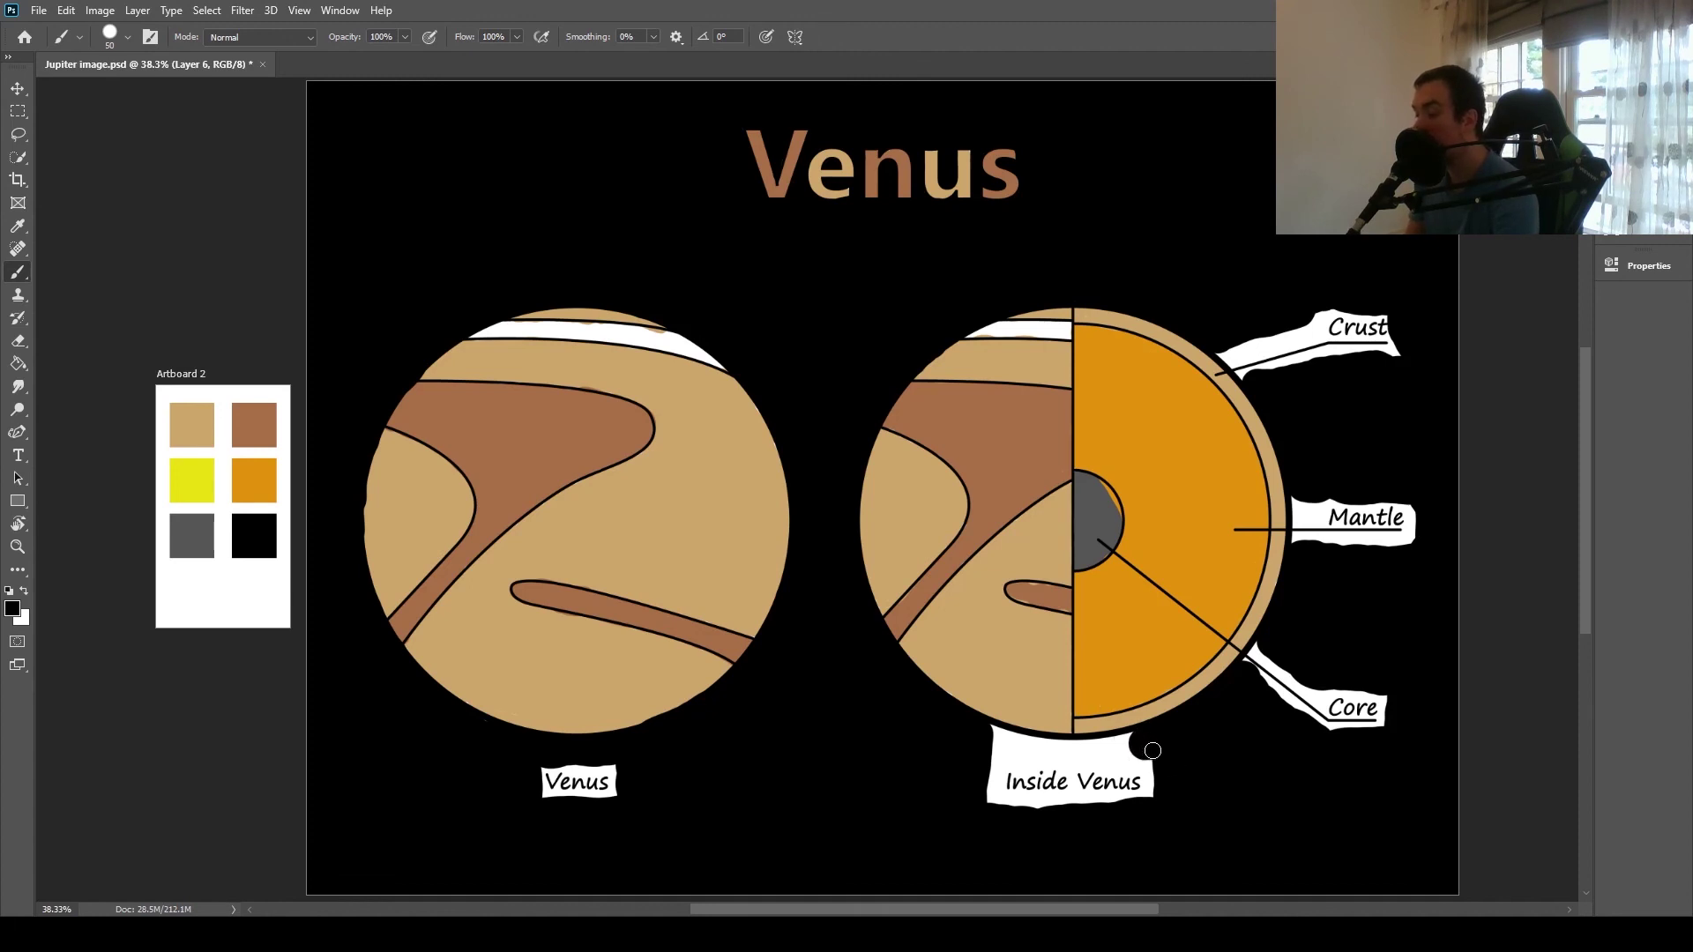
{"action": "left_click_drag", "start_coordinate": [1107, 746], "coordinate": [986, 754]}
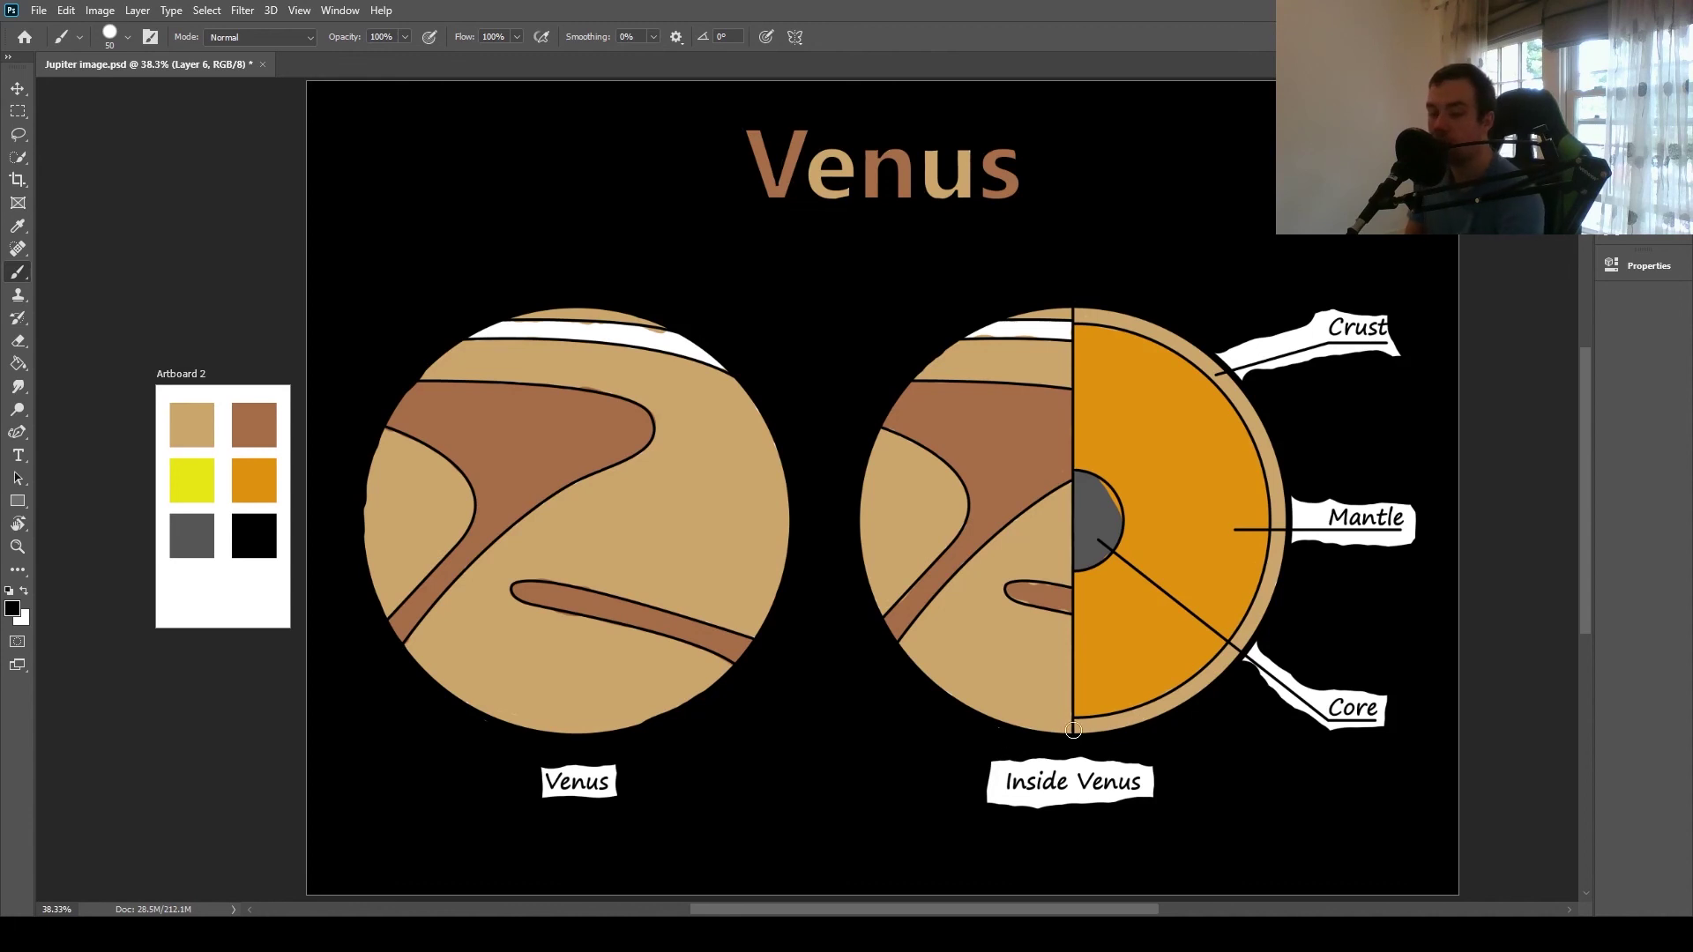
Step: Sample the yellow swatch colour and switch back to a small brush for star dots
{"action": "key", "text": "i"}
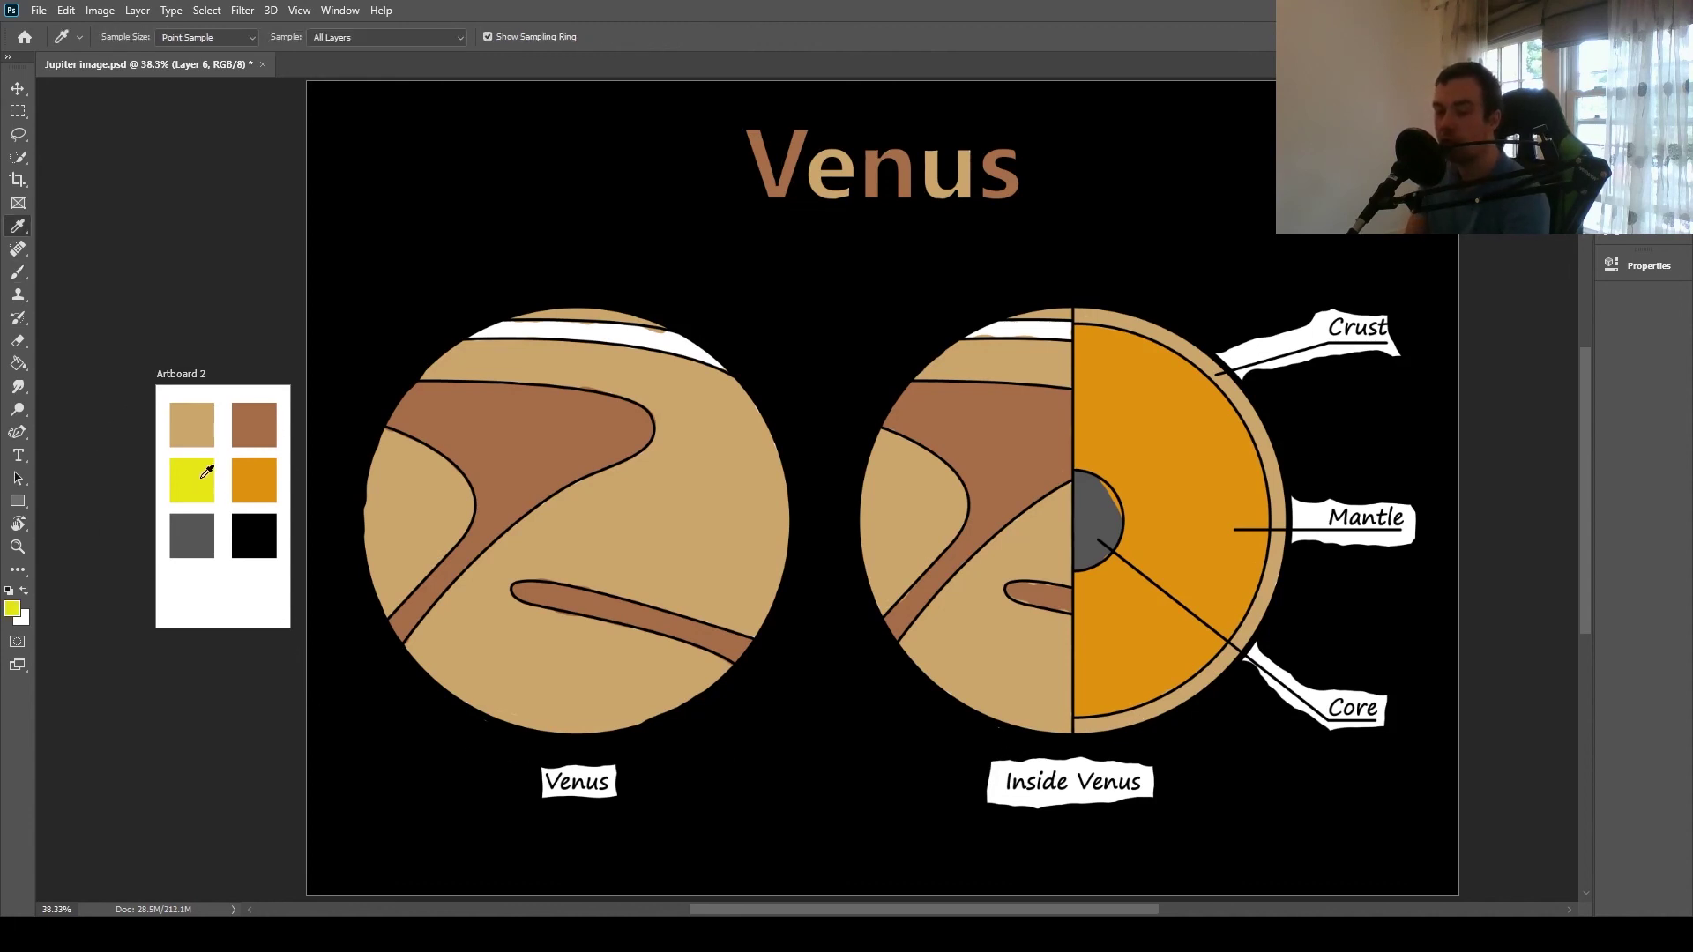
{"action": "key", "text": "b"}
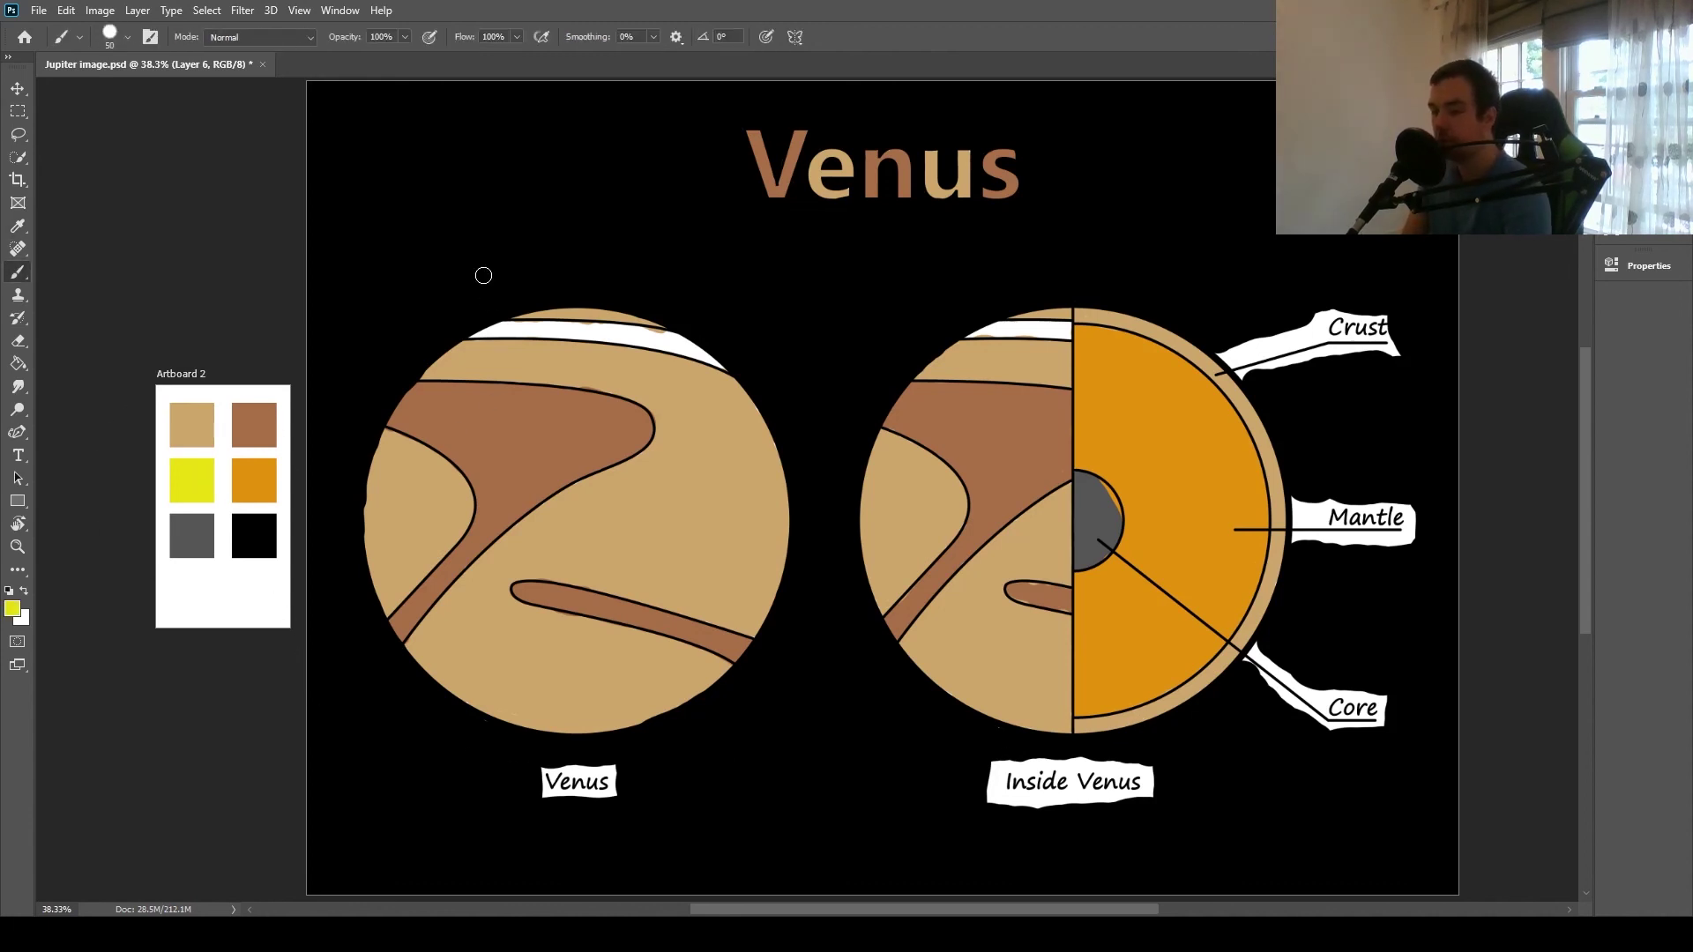
{"action": "key", "text": "bracketleft"}
{"action": "key", "text": "bracketleft"}
{"action": "key", "text": "bracketleft"}
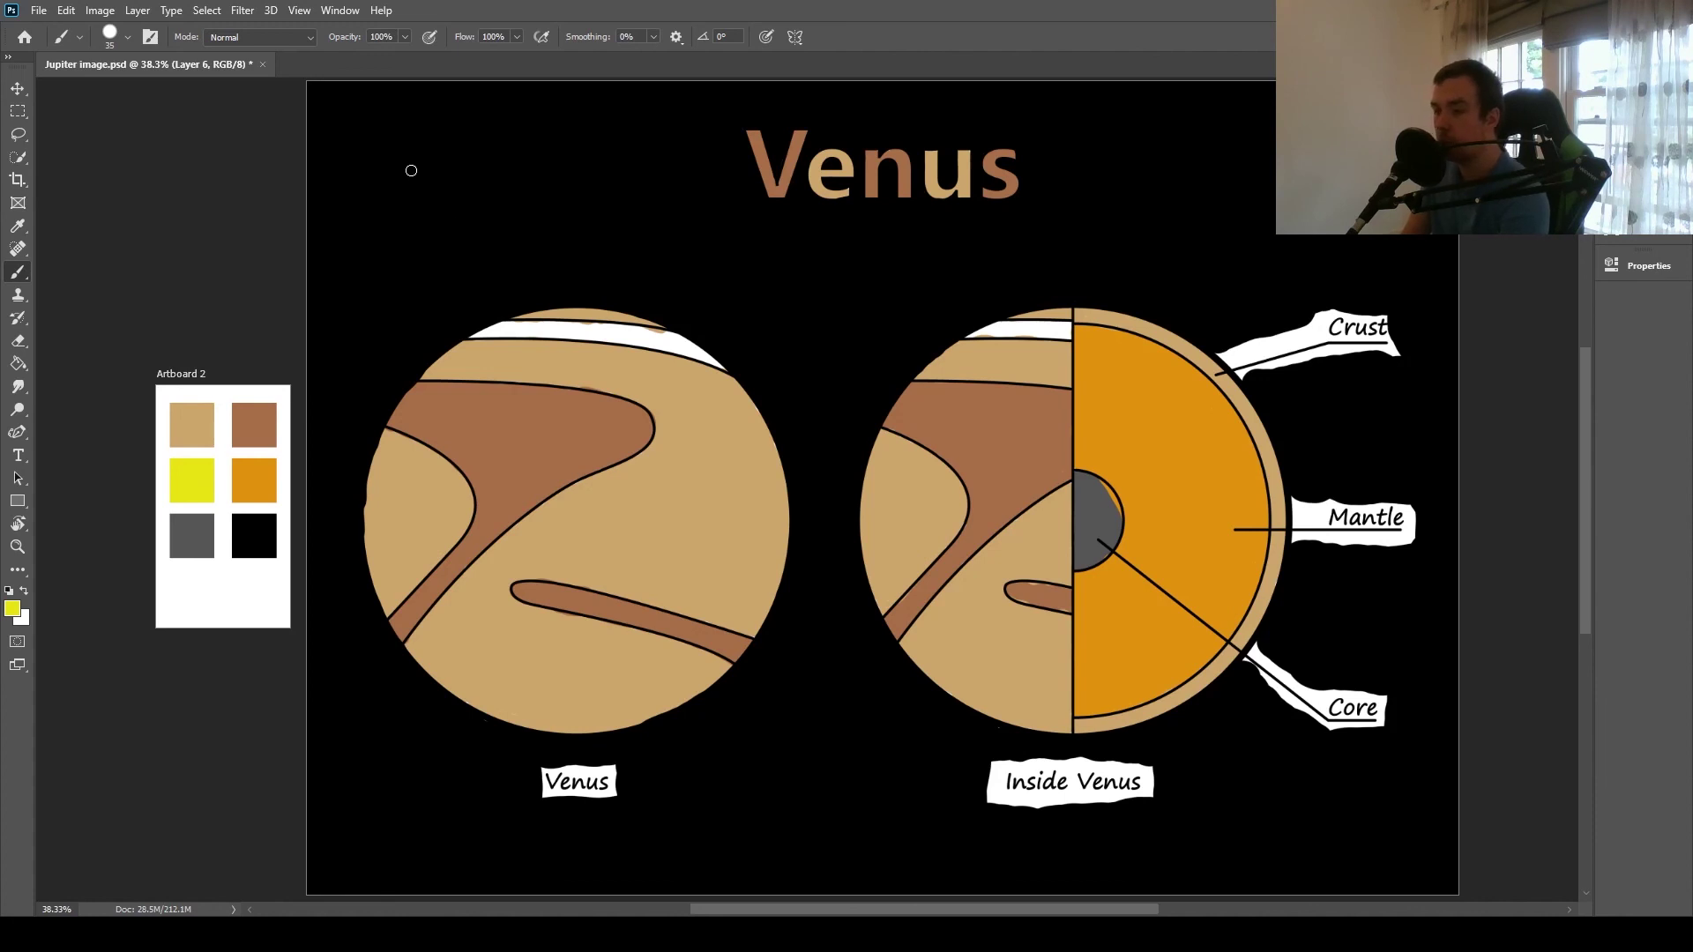